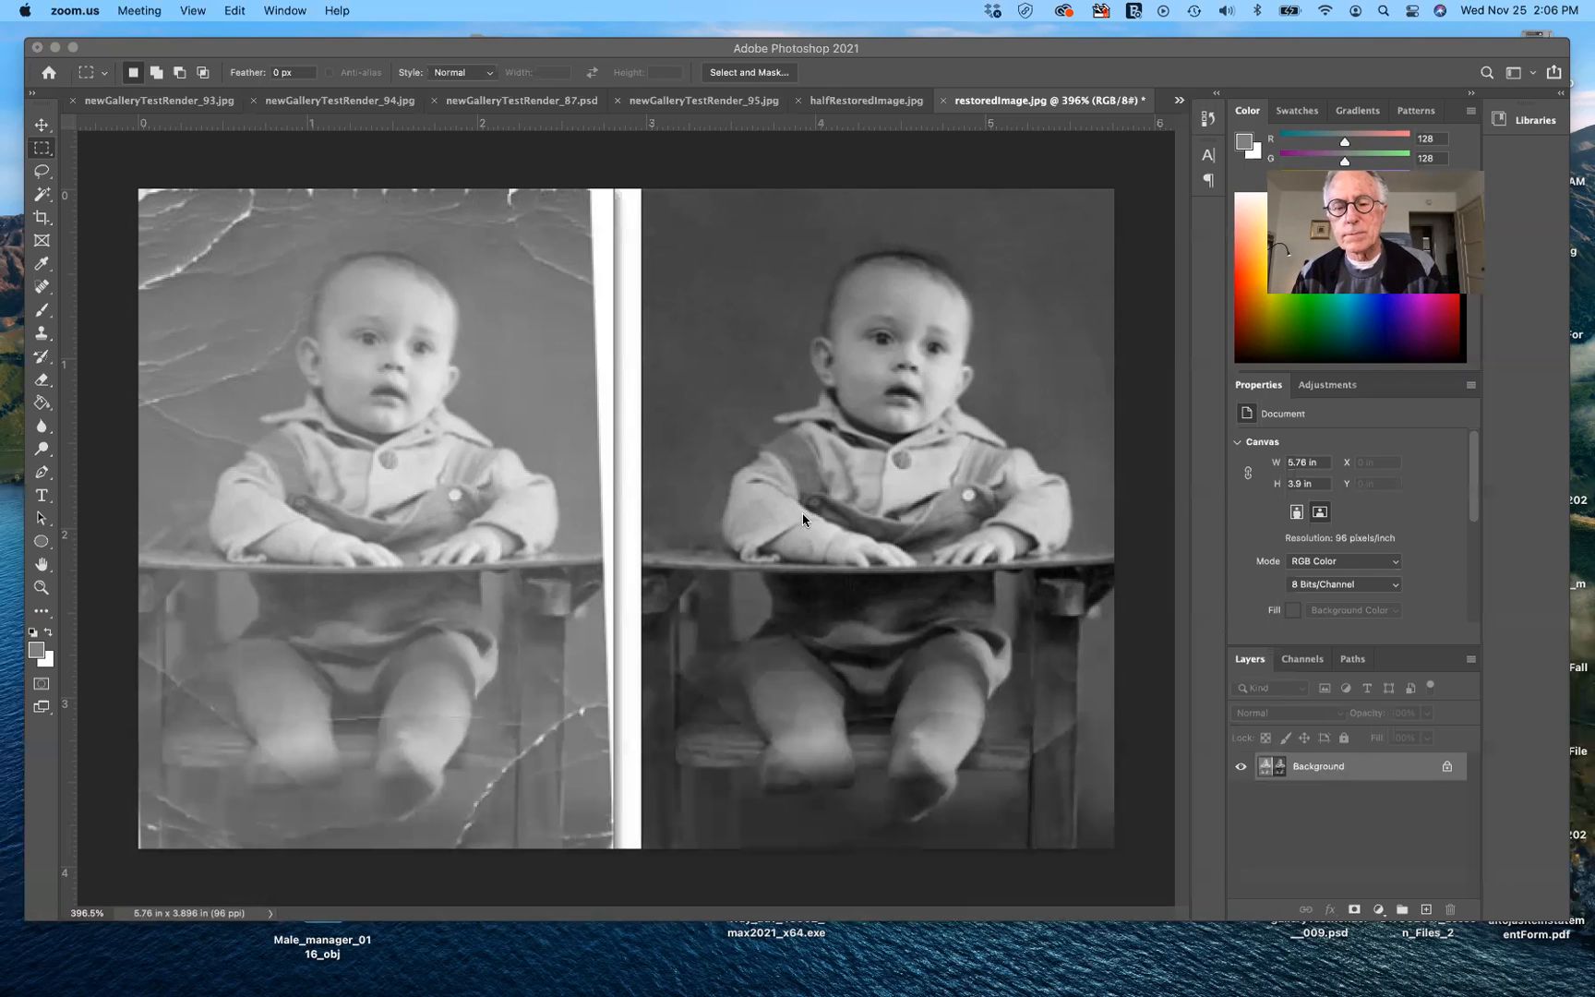
Step: Duplicate the Background layer and copy the restored photo on the right from the duplicate onto its own layer
click(1330, 764)
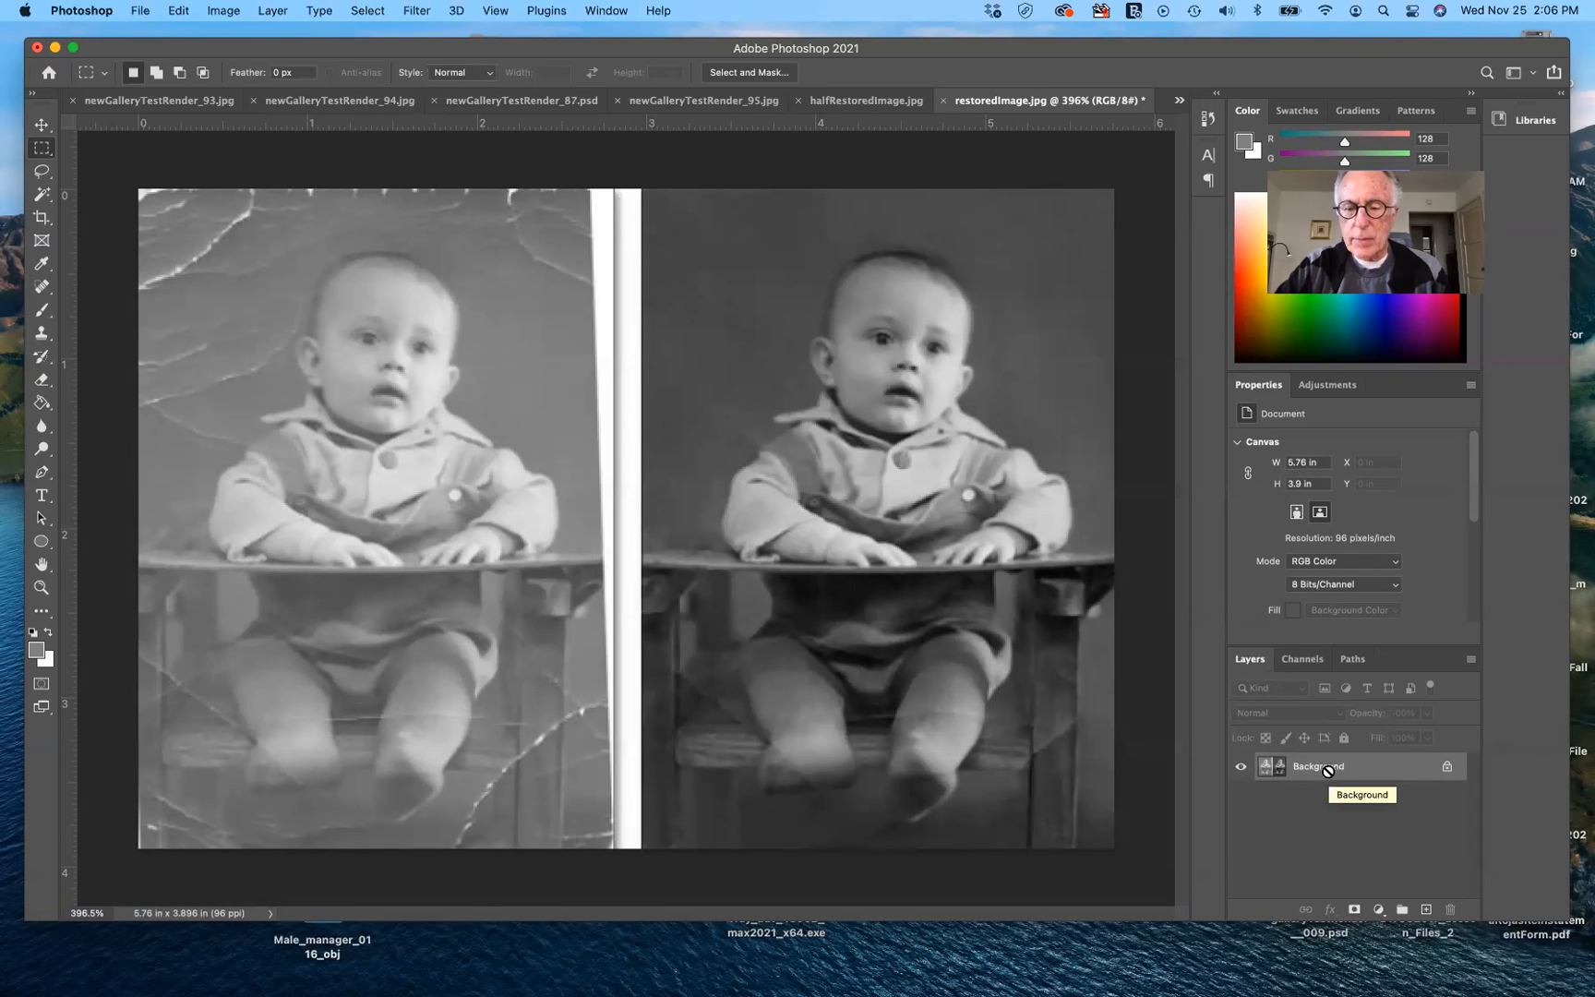
key(super+j)
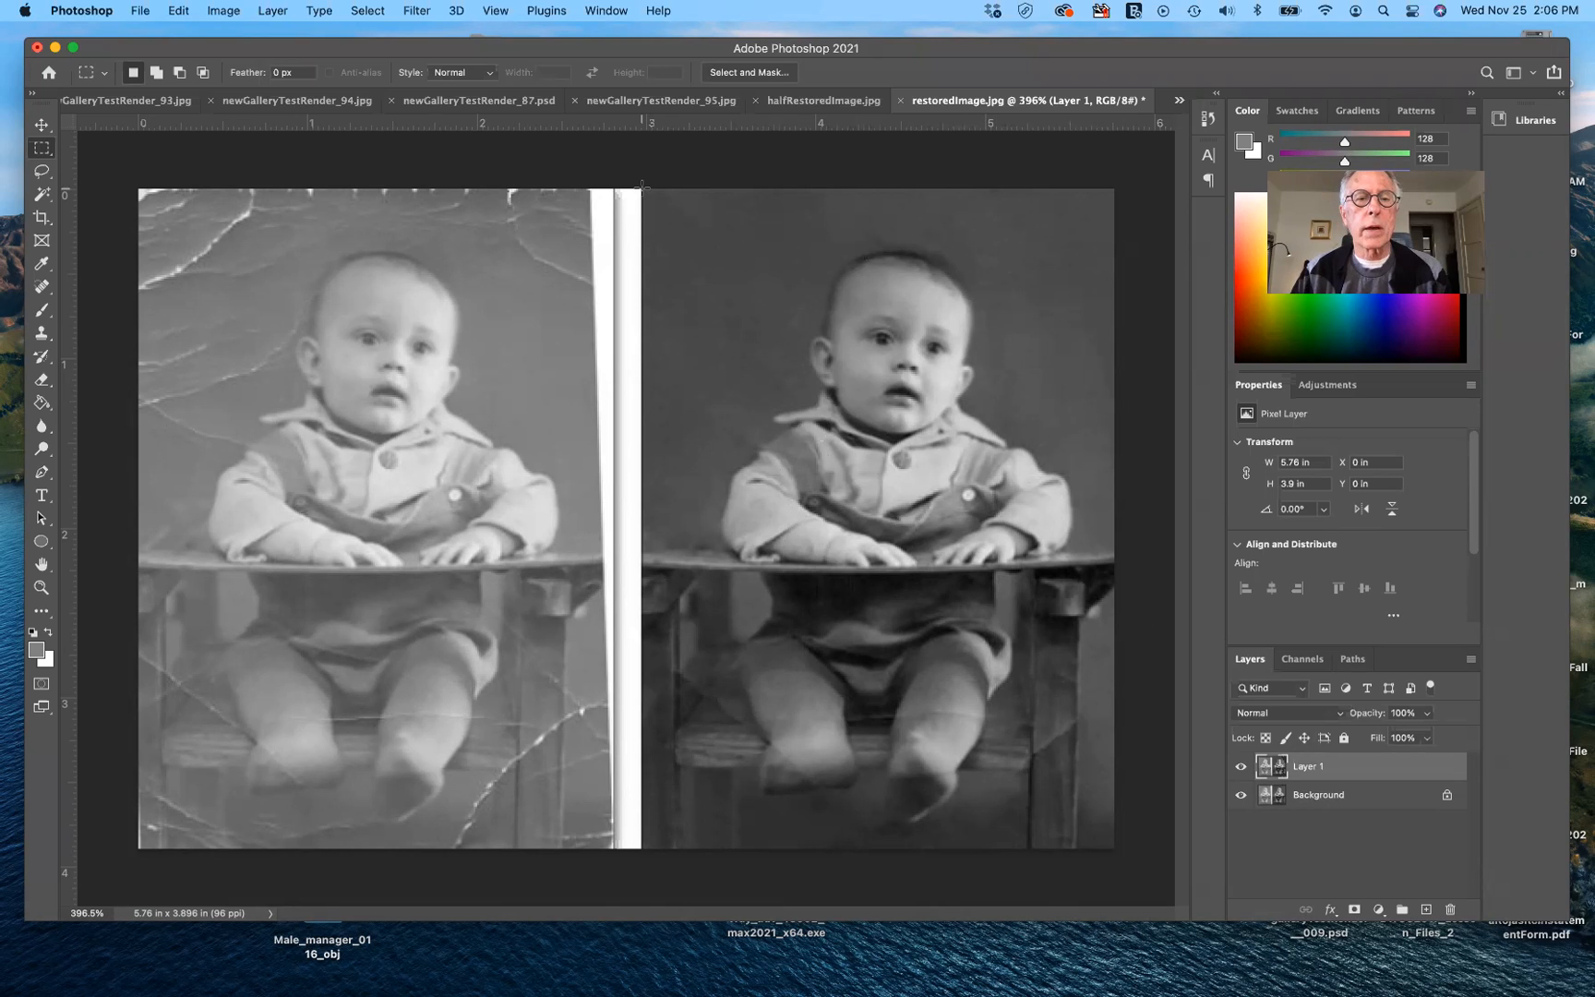
drag(641, 187, 1141, 846)
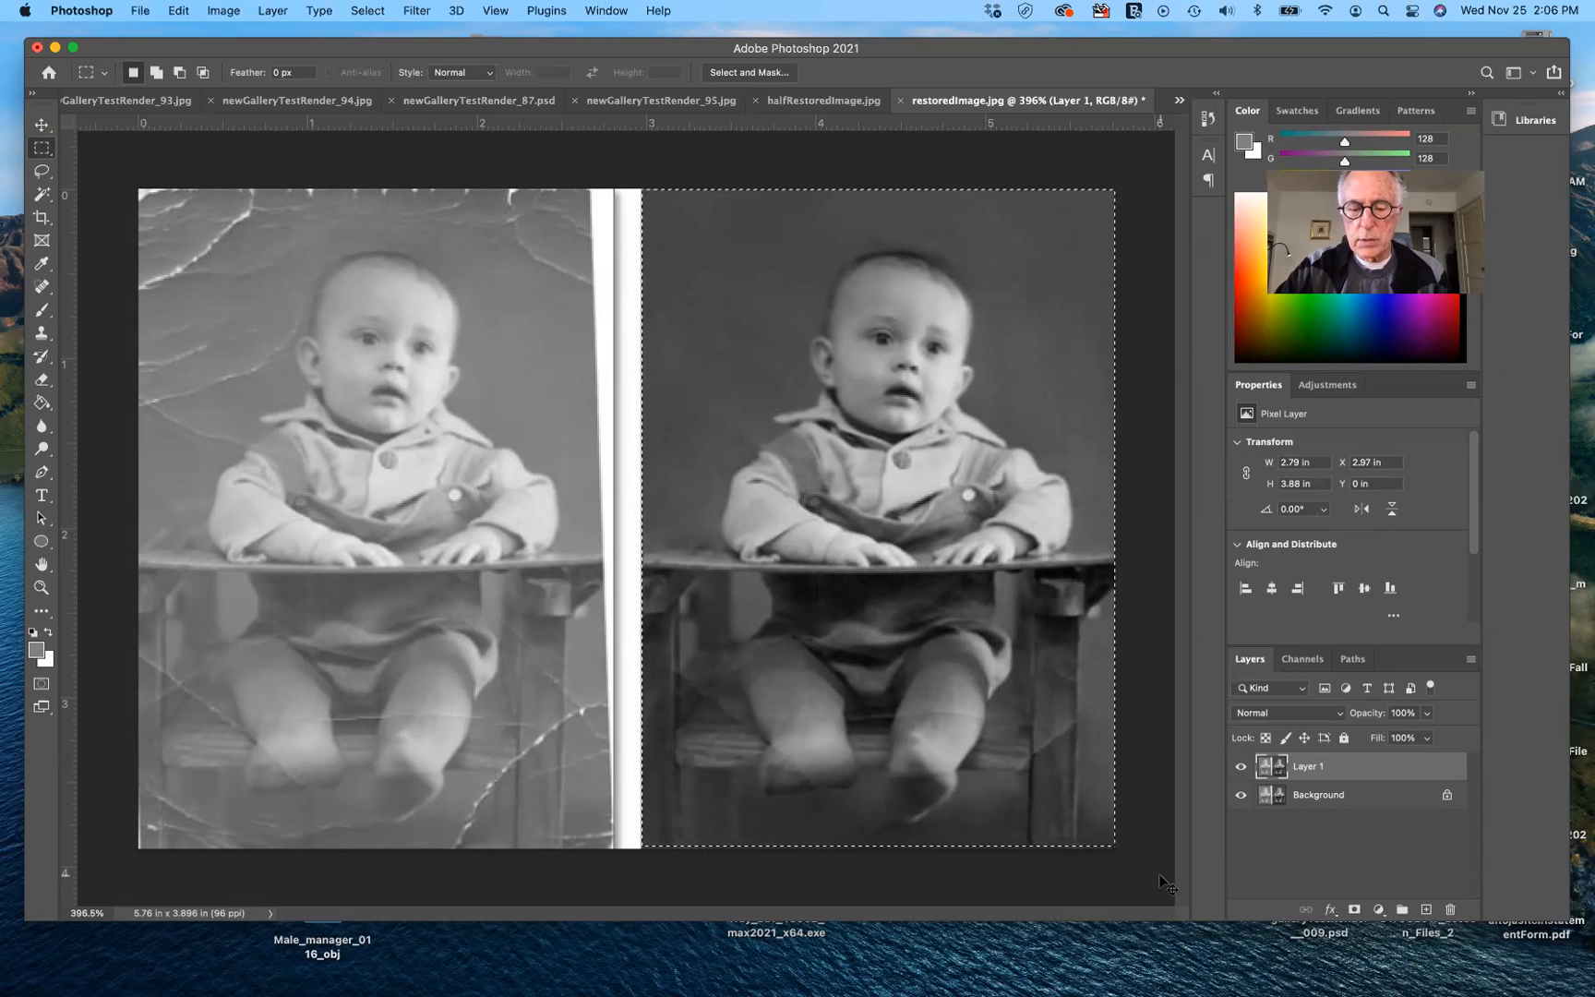
key(super+j)
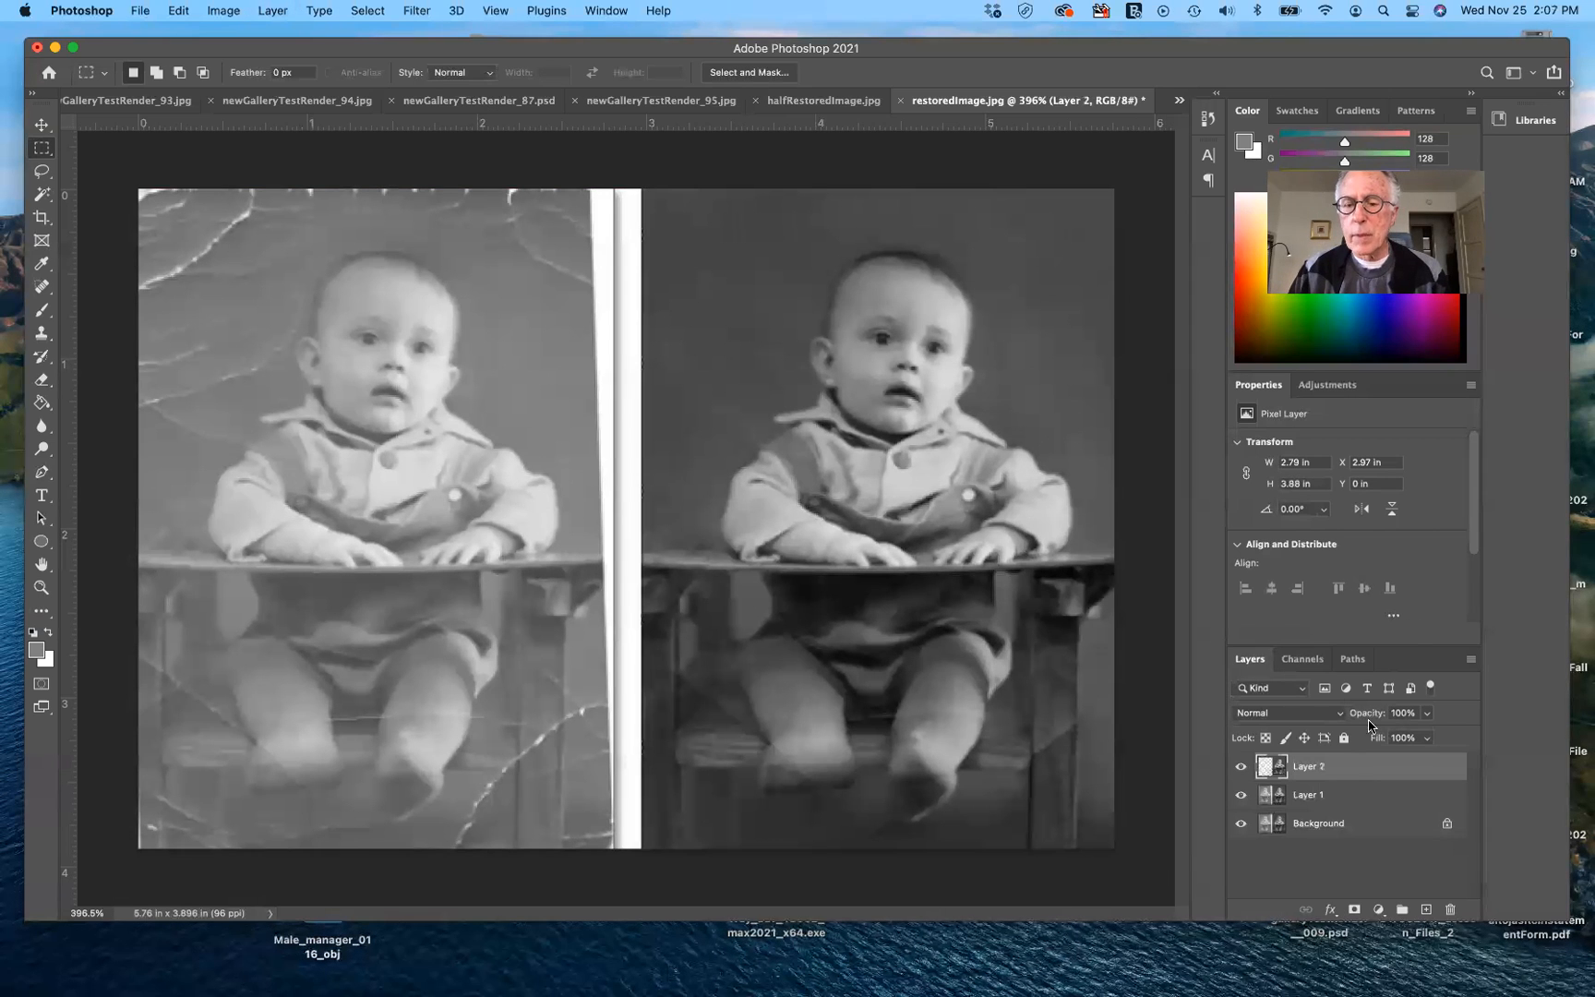
click(1240, 823)
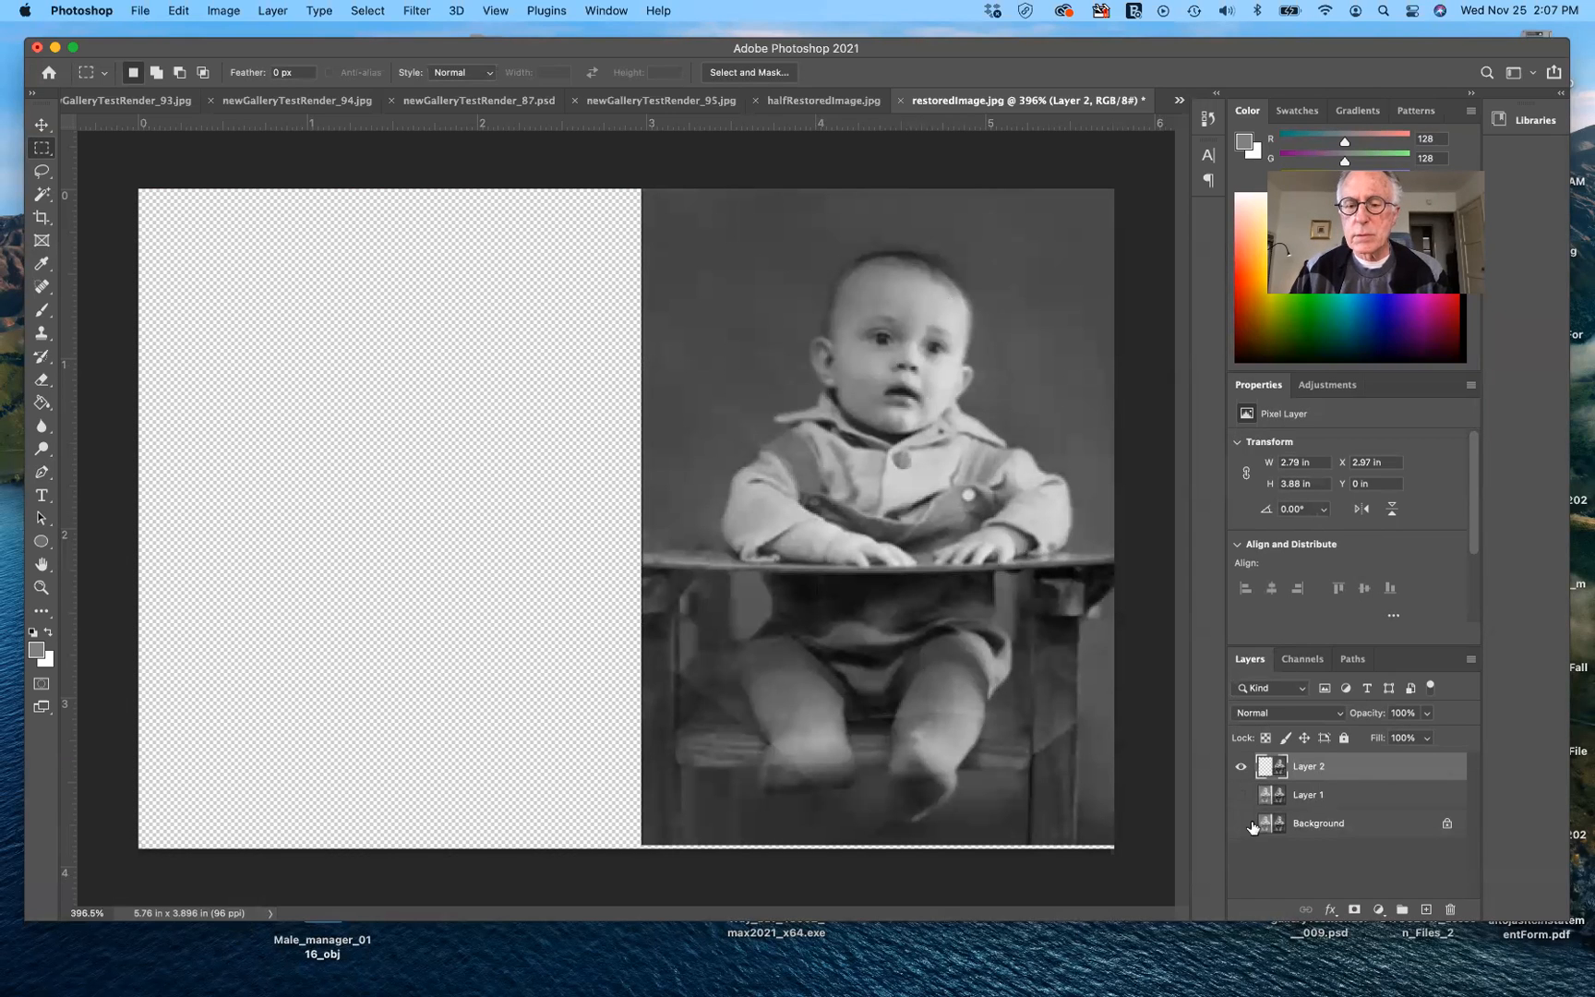
click(1240, 822)
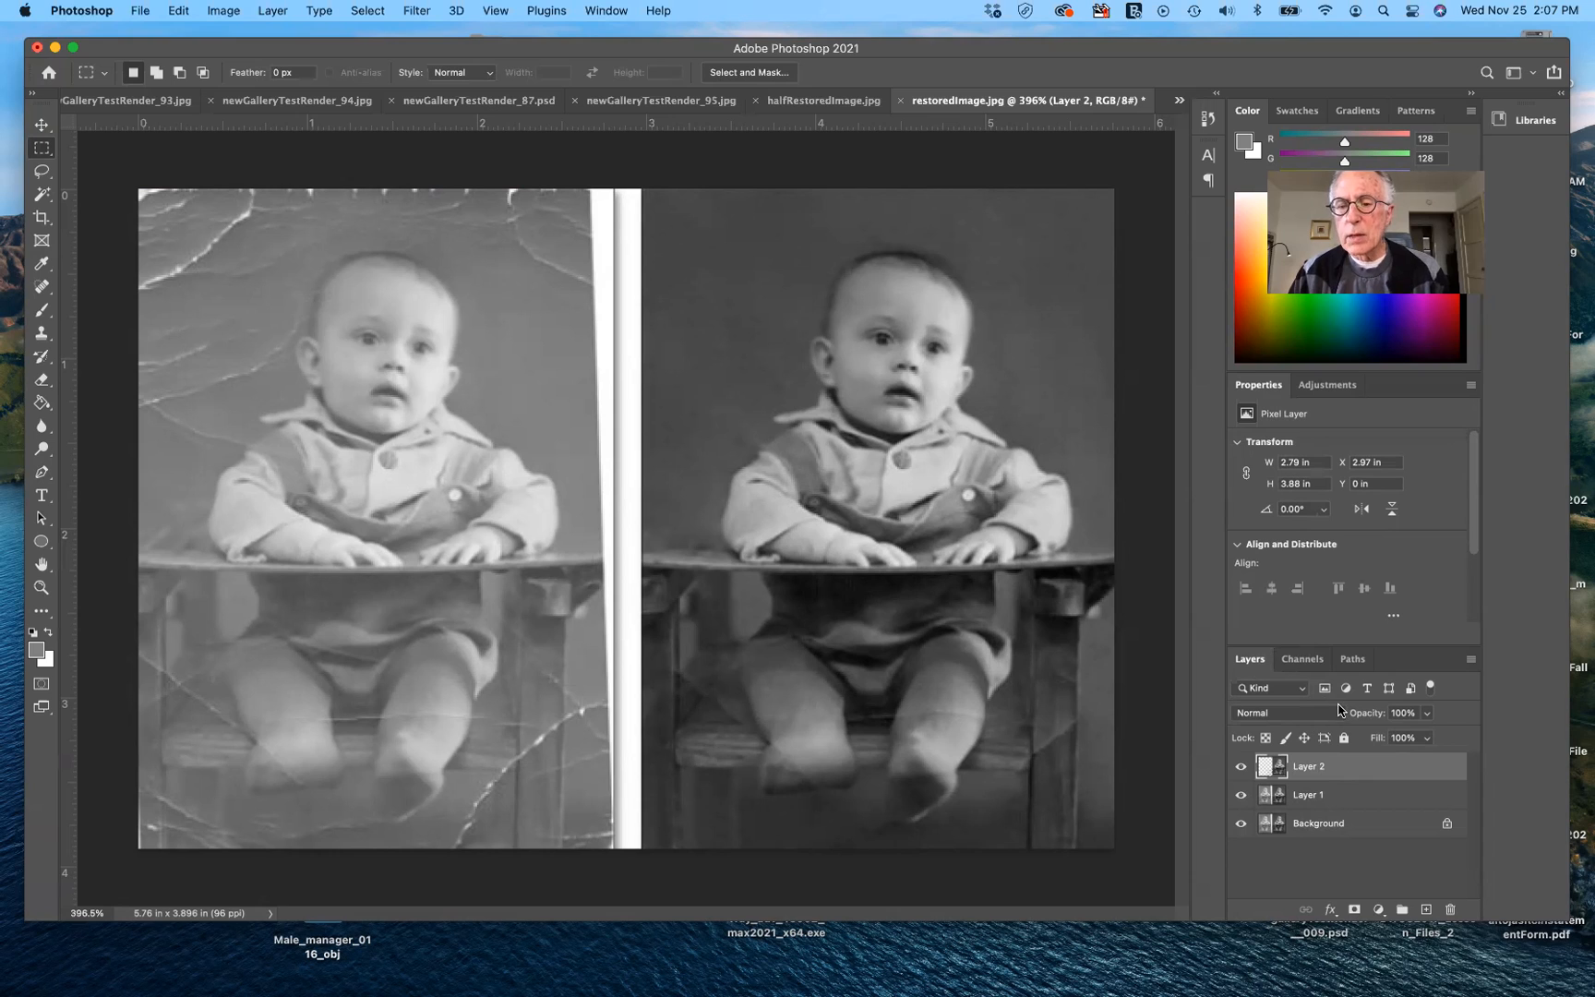
Step: Add a Curves adjustment layer, sampling the restored baby's cheek as white point and the dark area between the legs as black point
click(1327, 380)
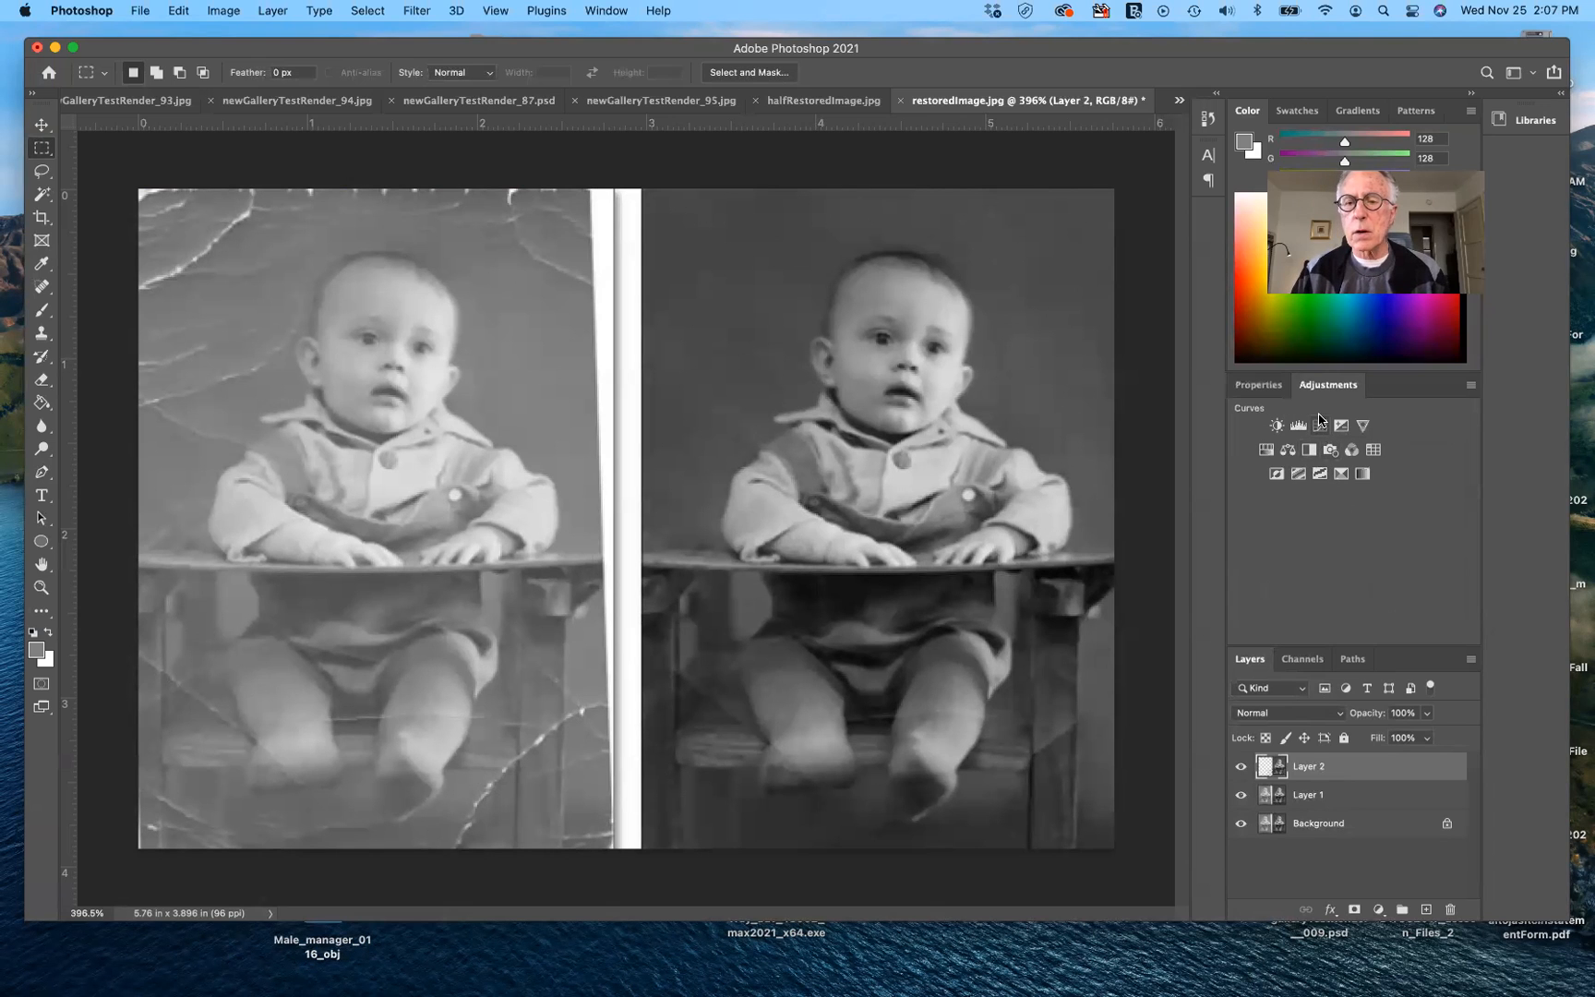
click(1318, 425)
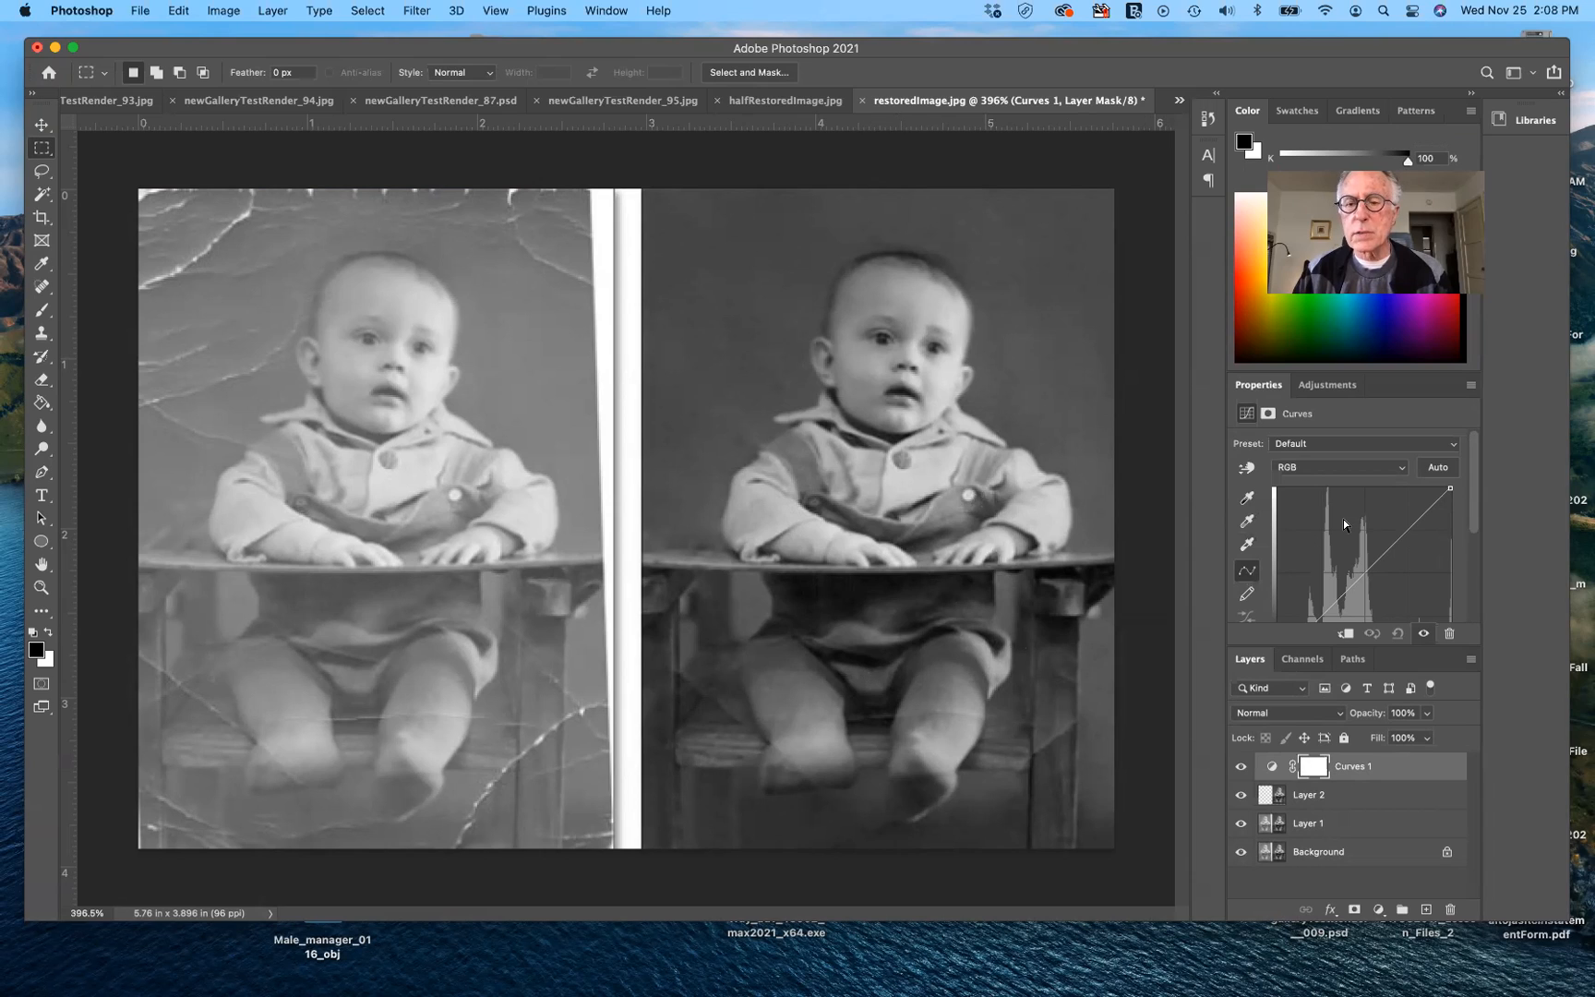
click(1246, 546)
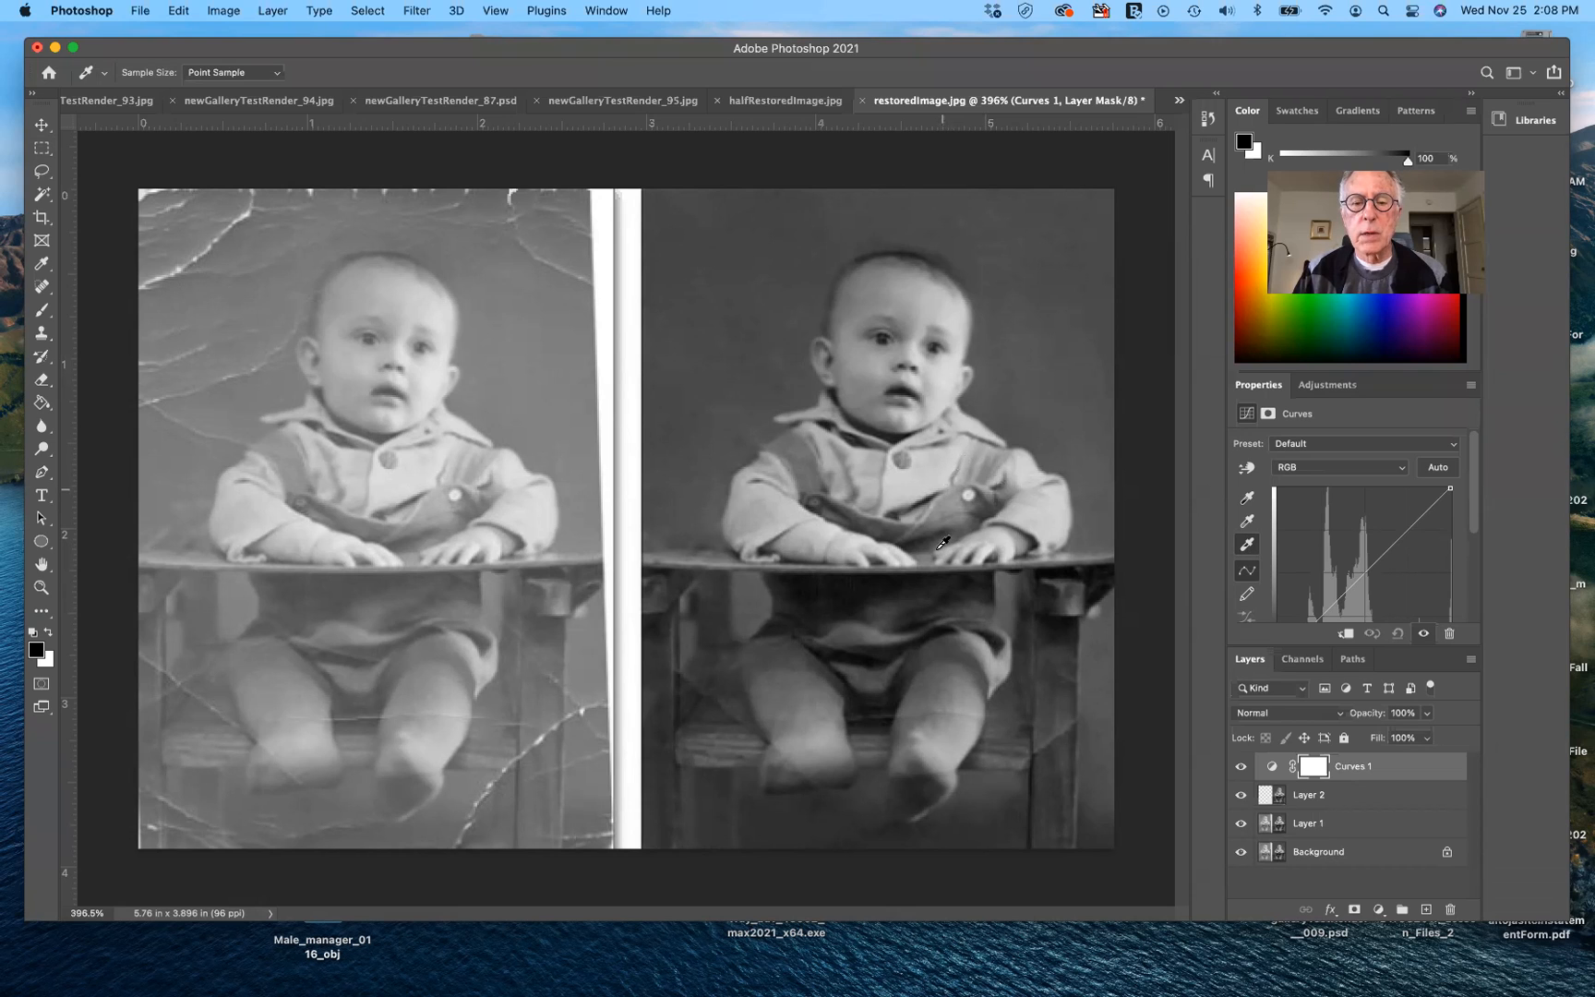
click(941, 377)
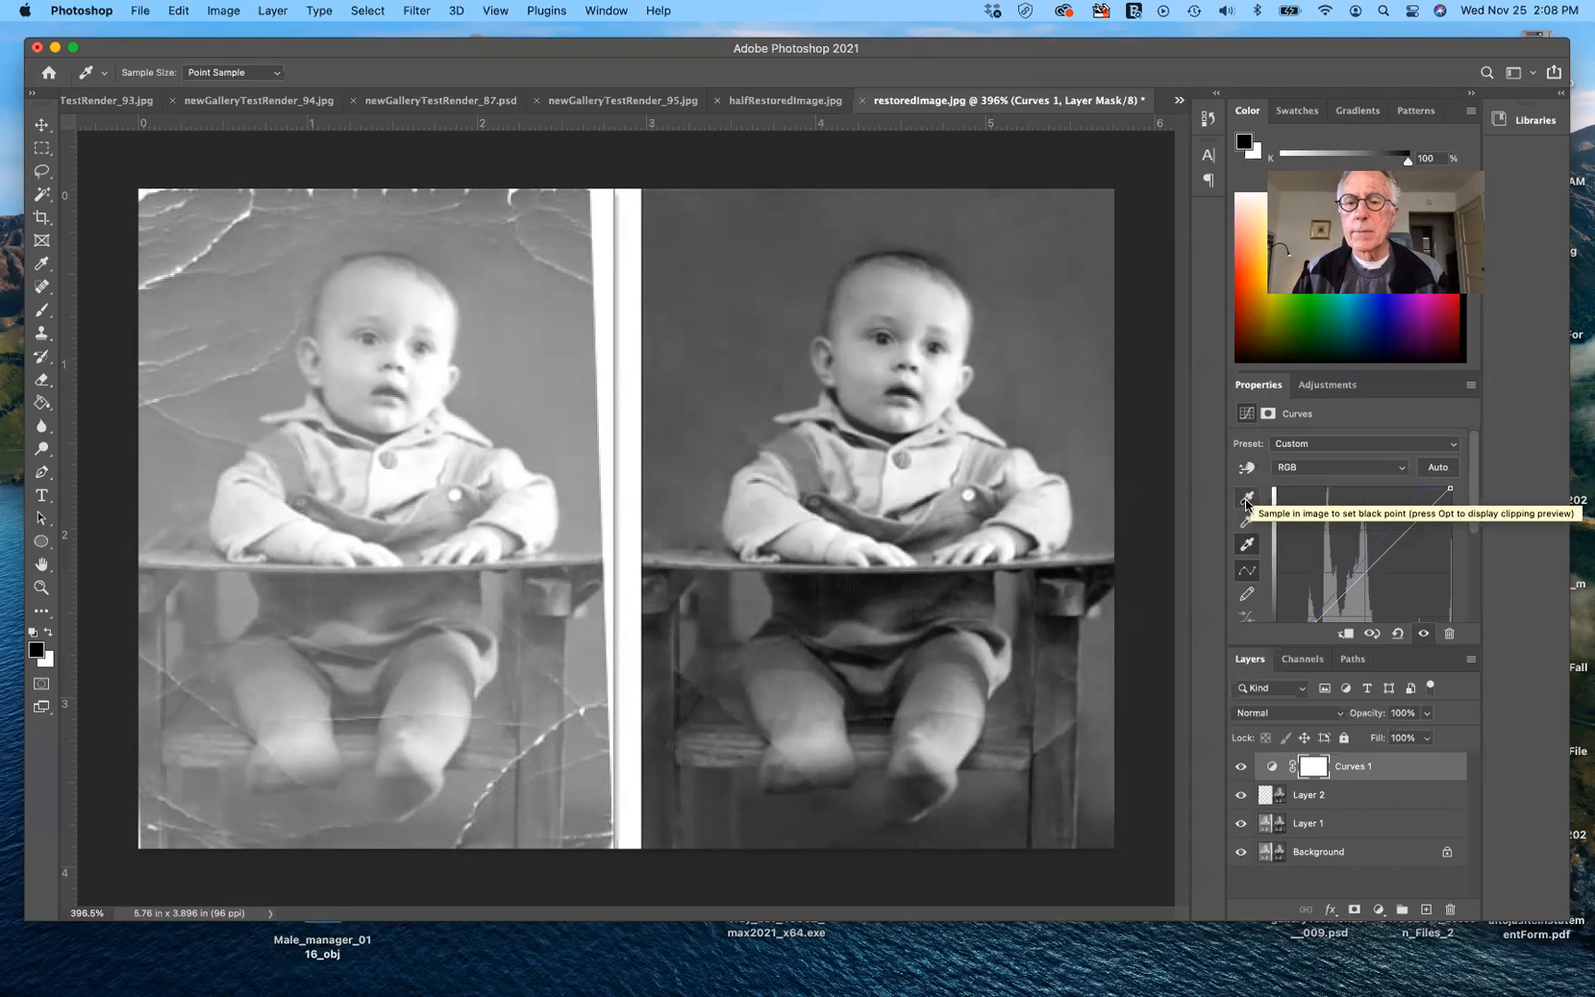
click(1247, 501)
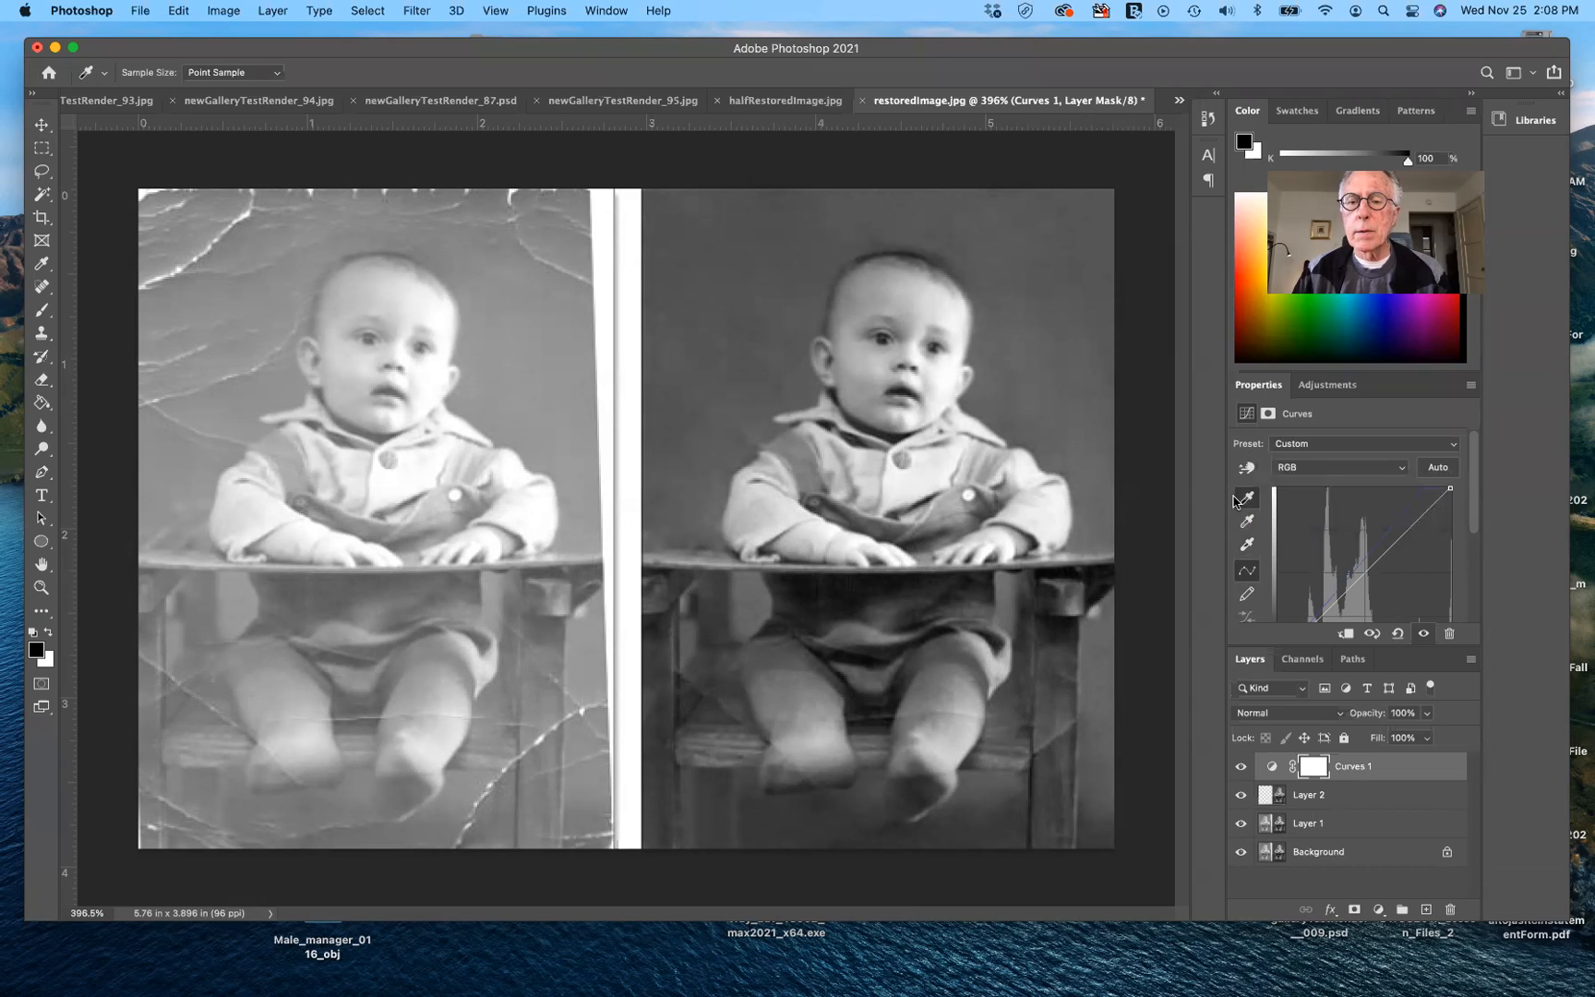
click(873, 705)
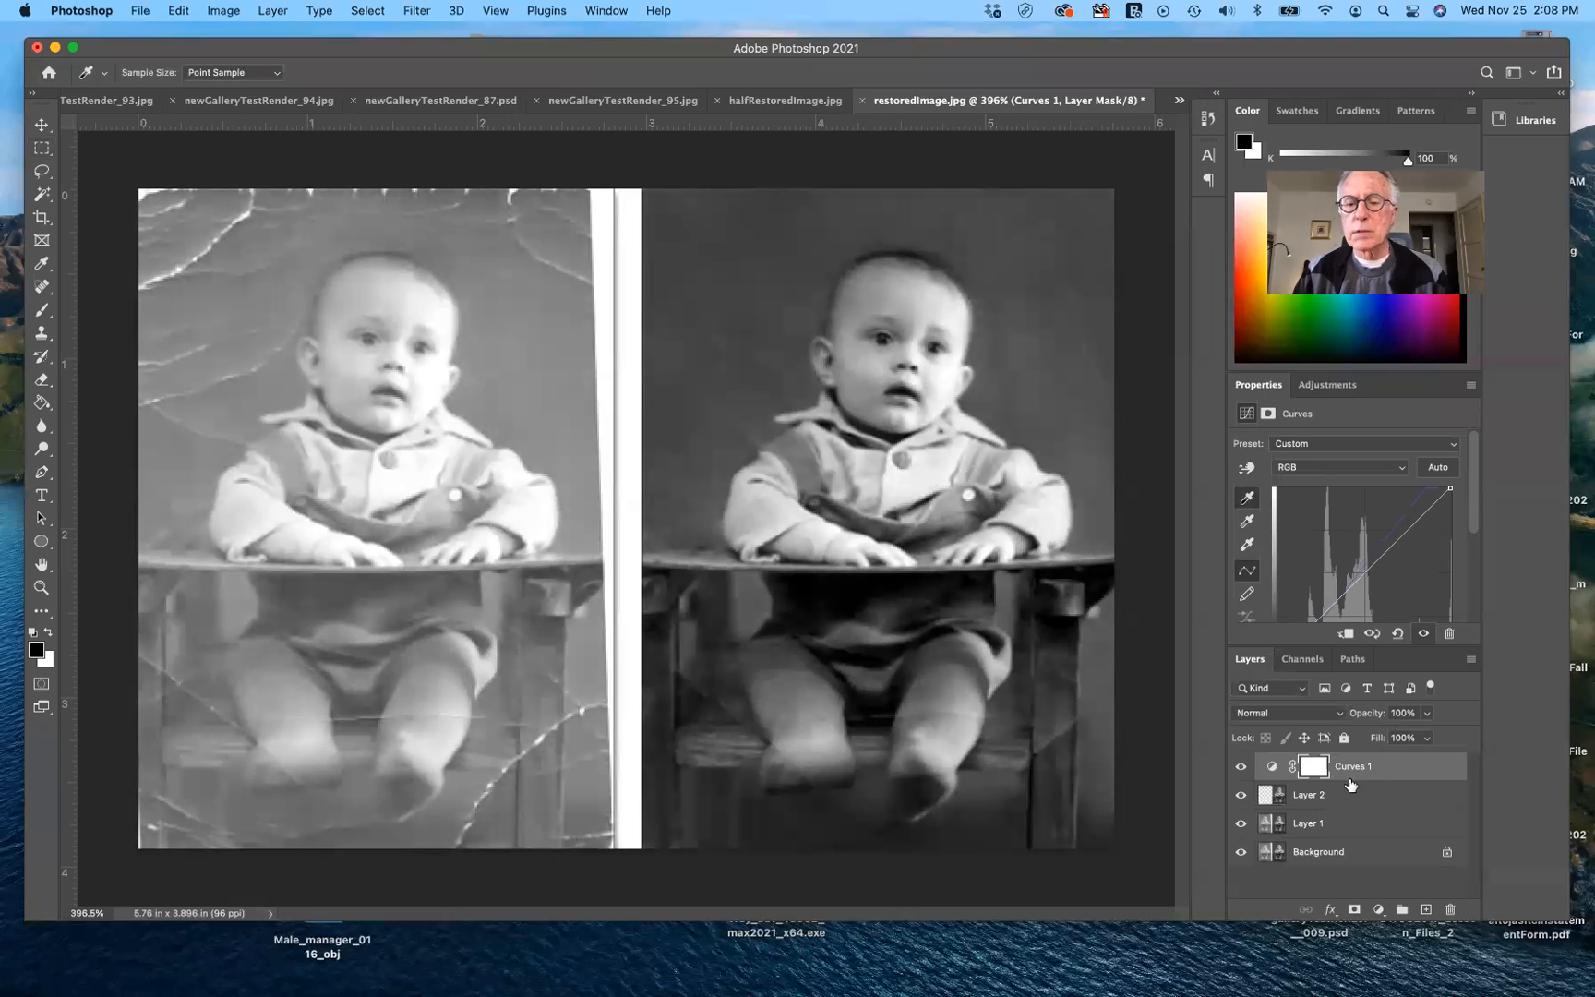
click(1240, 768)
click(1240, 767)
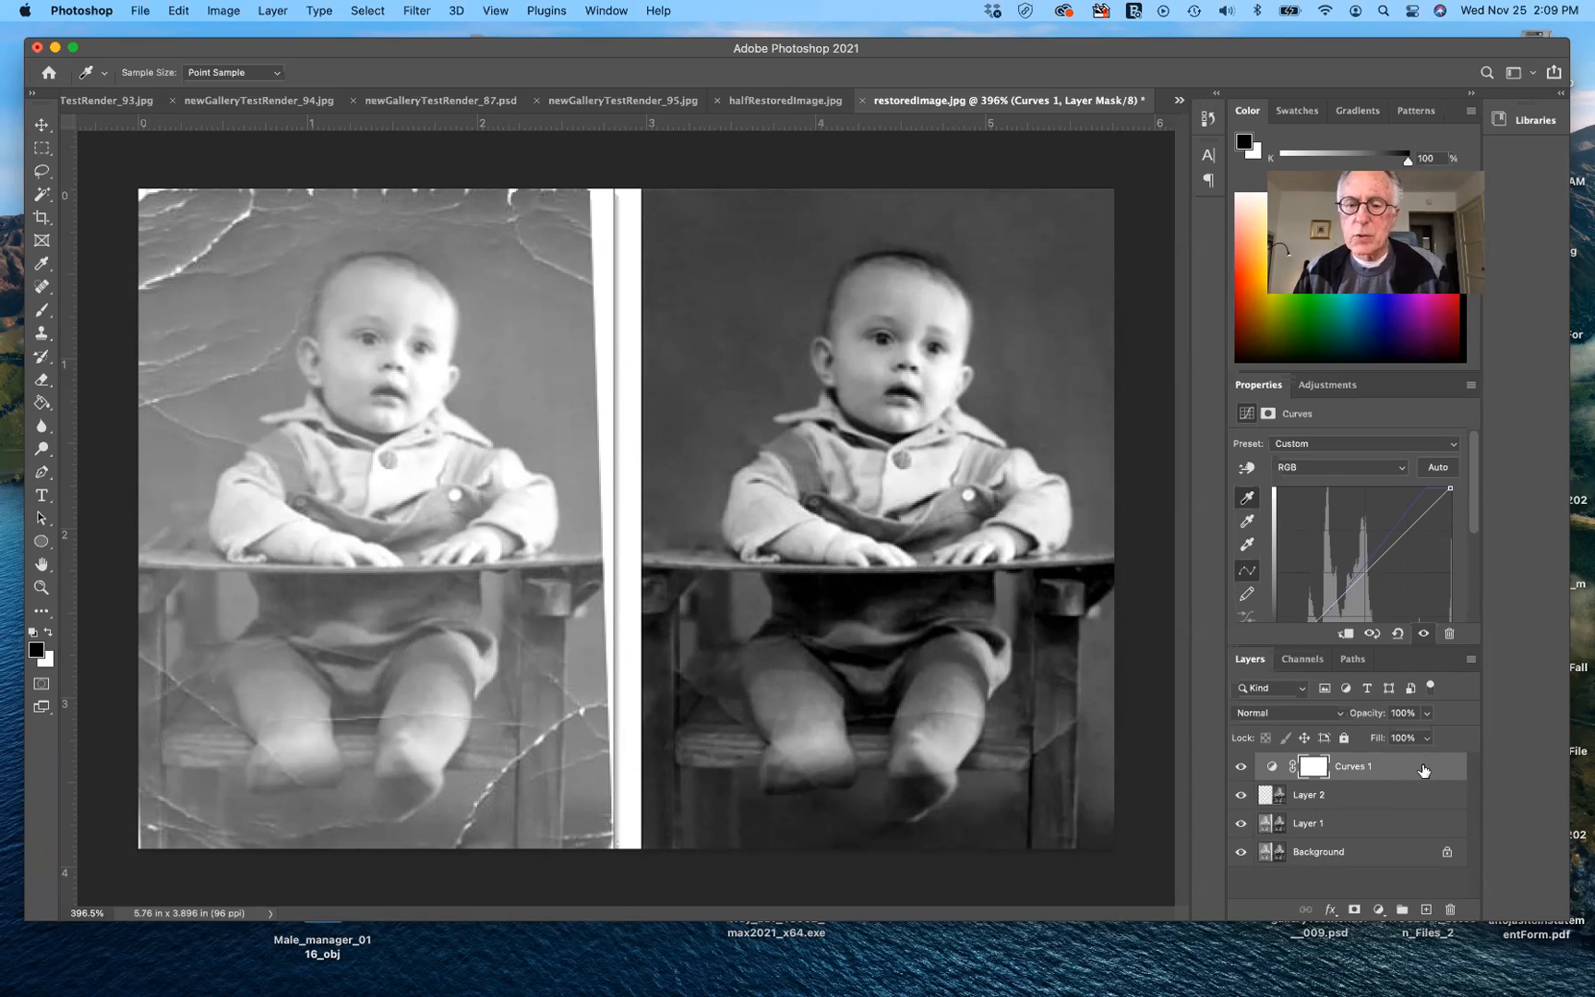
Step: Try to stamp Curves 1, Layer 2 and Layer 1 into a new merged layer and hide every layer beneath it
shift+click(1387, 831)
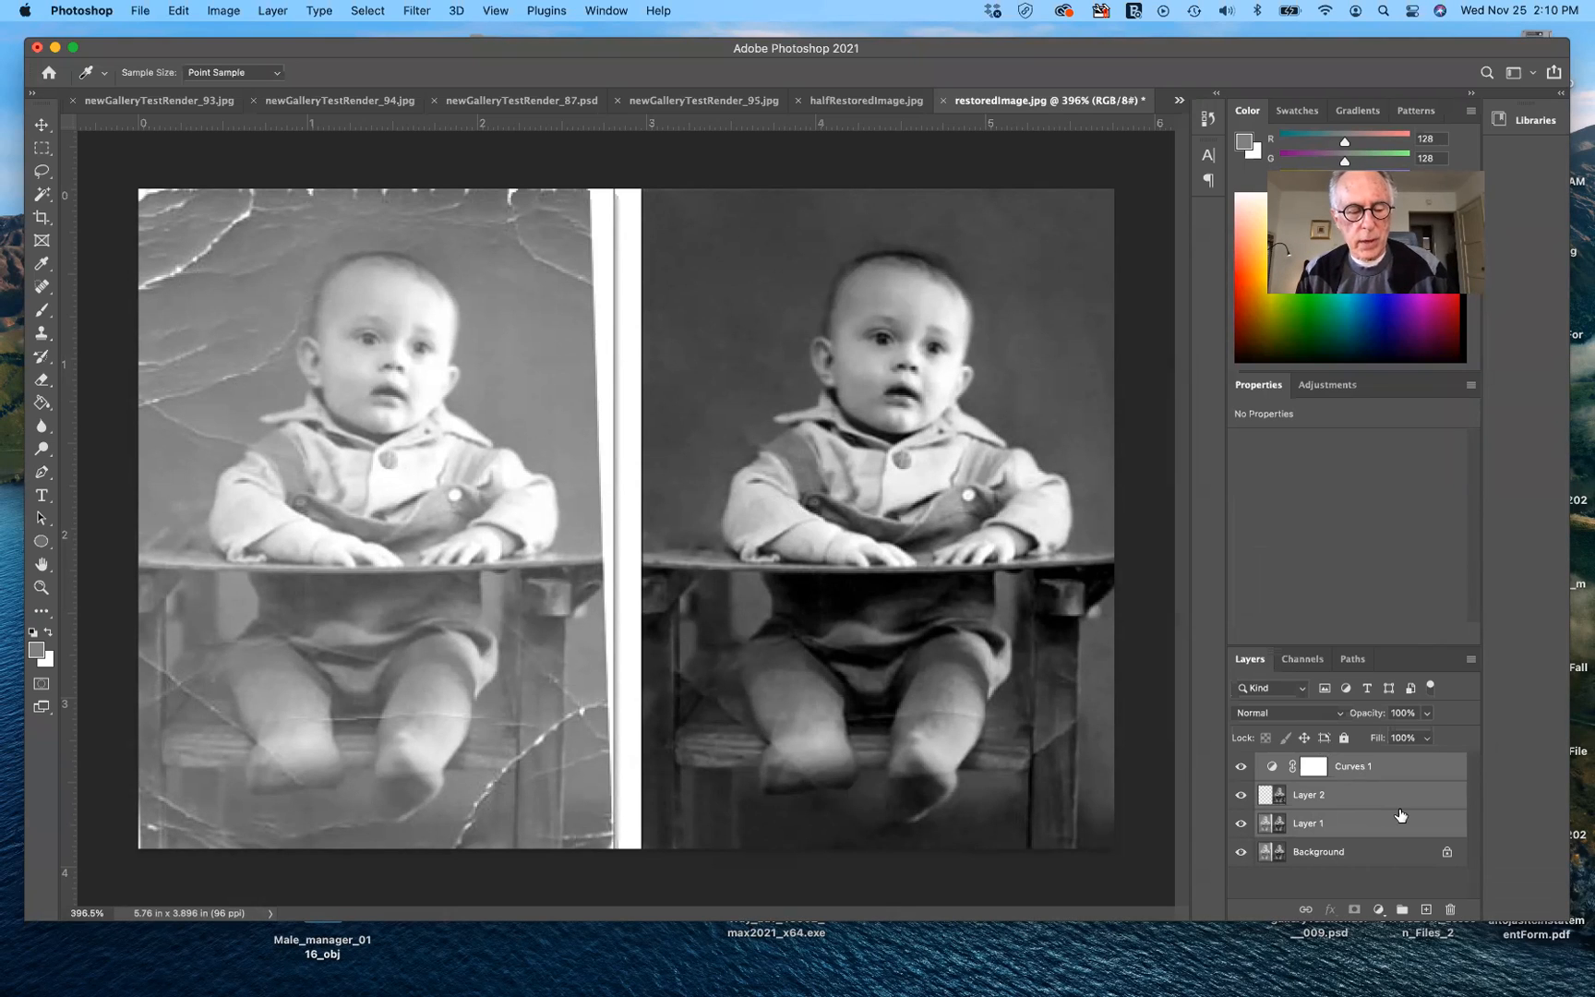
drag(1400, 814, 1399, 803)
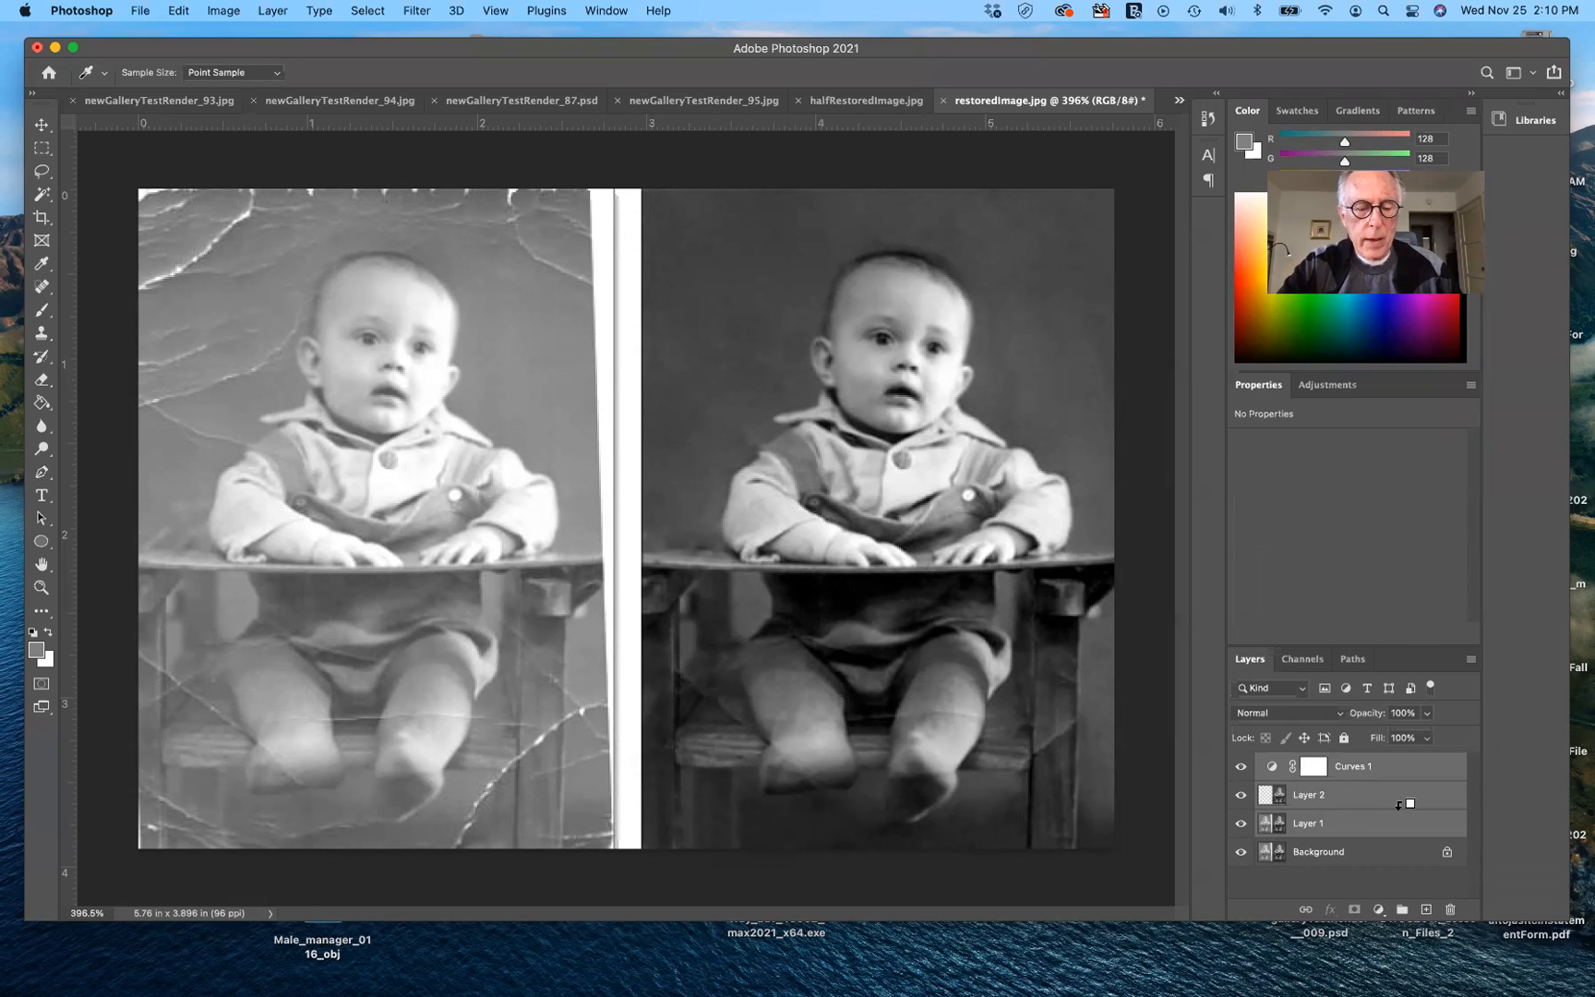
key(super+alt+shift+e)
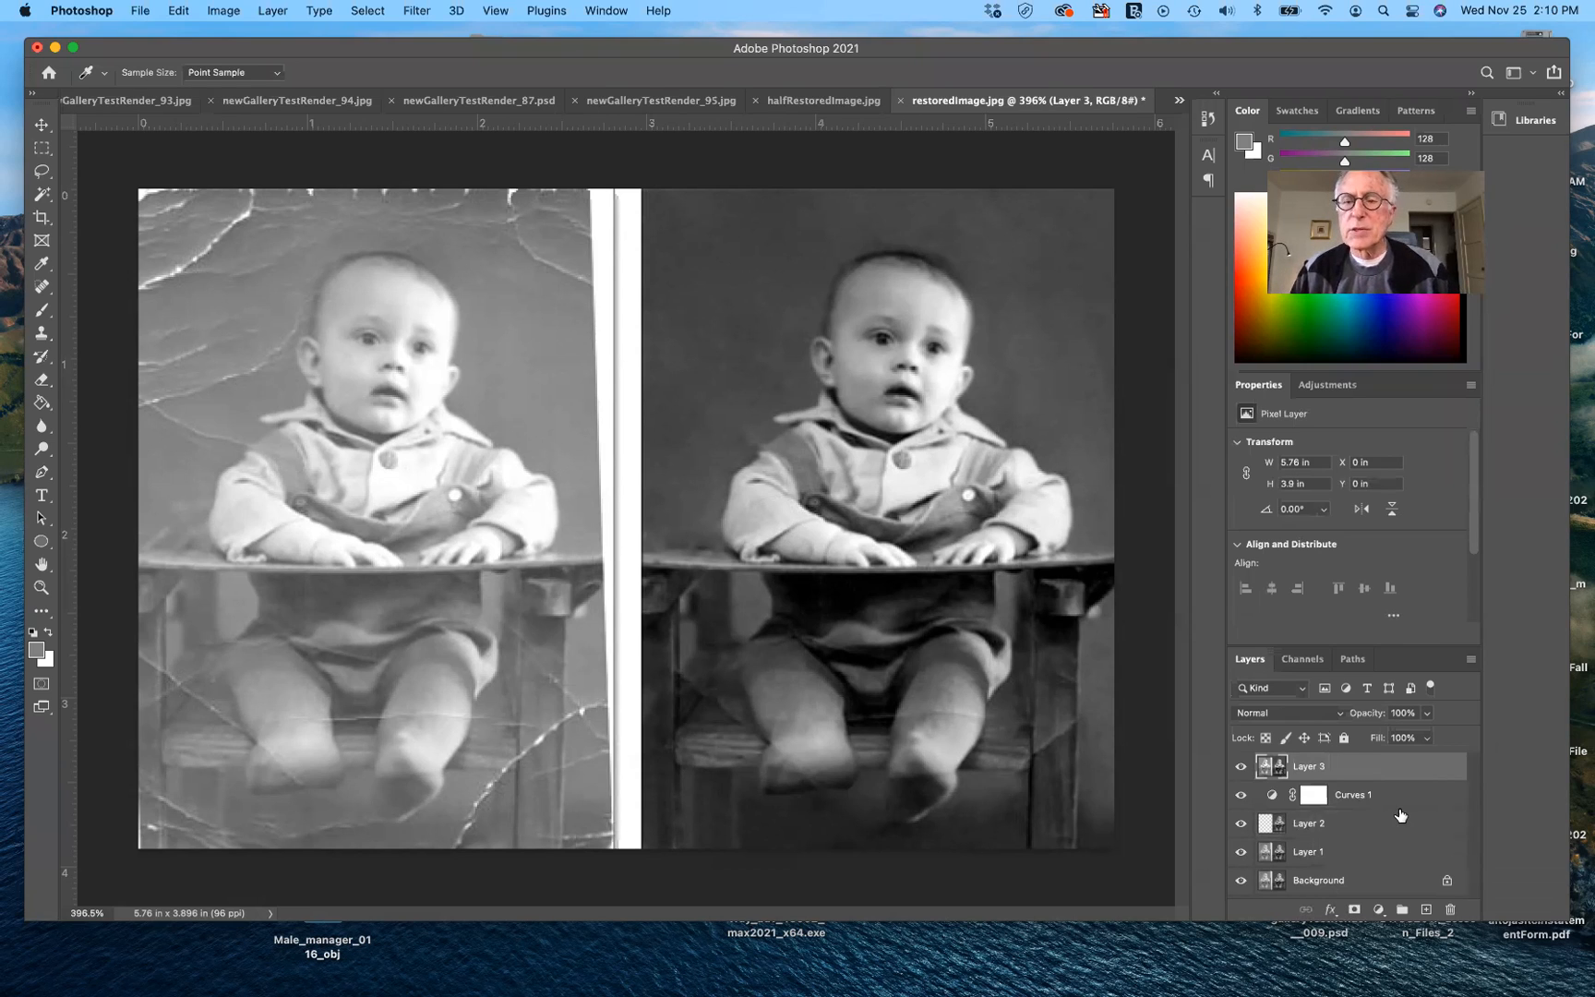
click(1240, 795)
click(1240, 822)
click(1240, 850)
click(1241, 880)
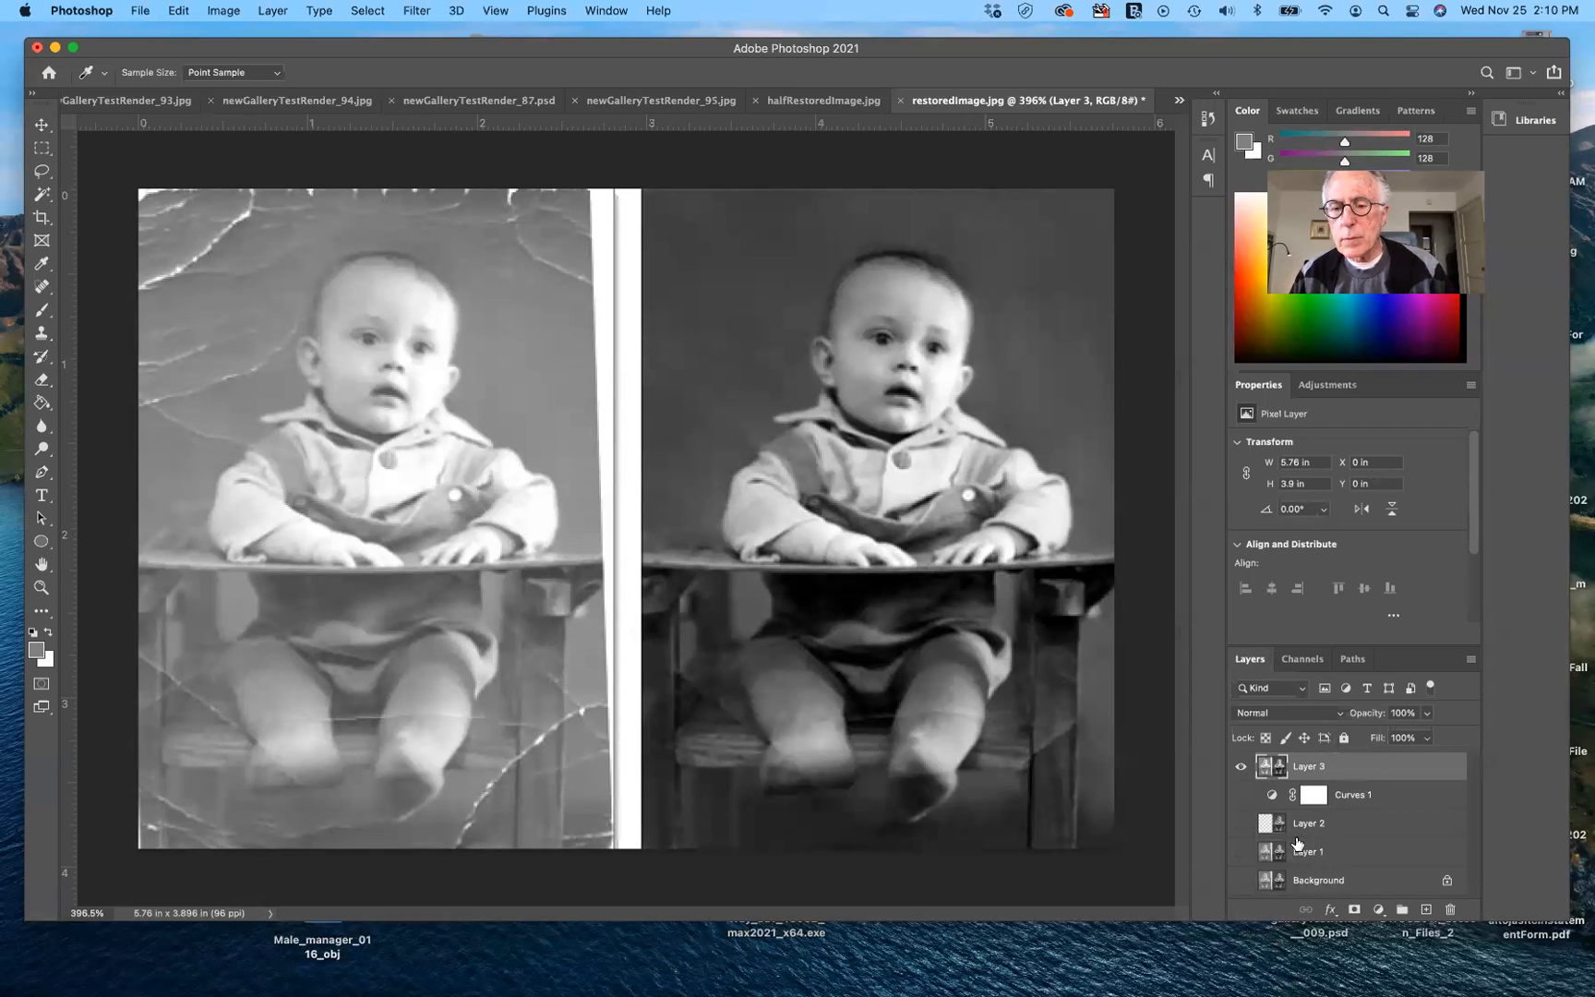
Step: Undo the layer hiding and the stamped merged layer
key(super+z)
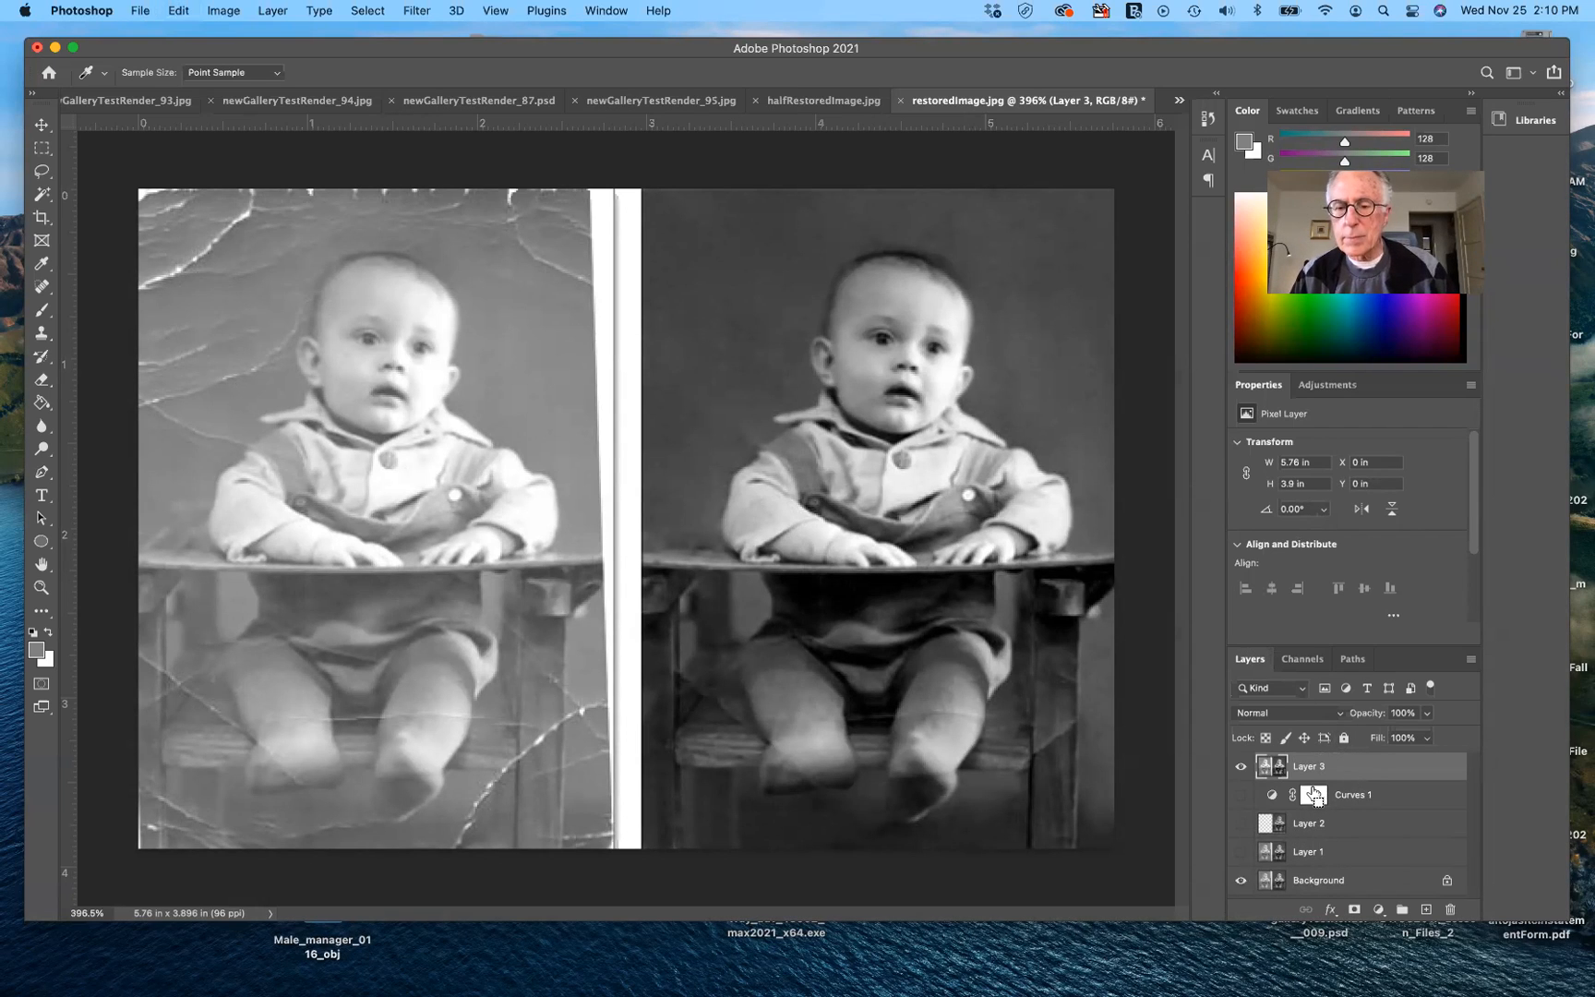
key(super+z)
key(super+z)
key(super+z)
key(super+z)
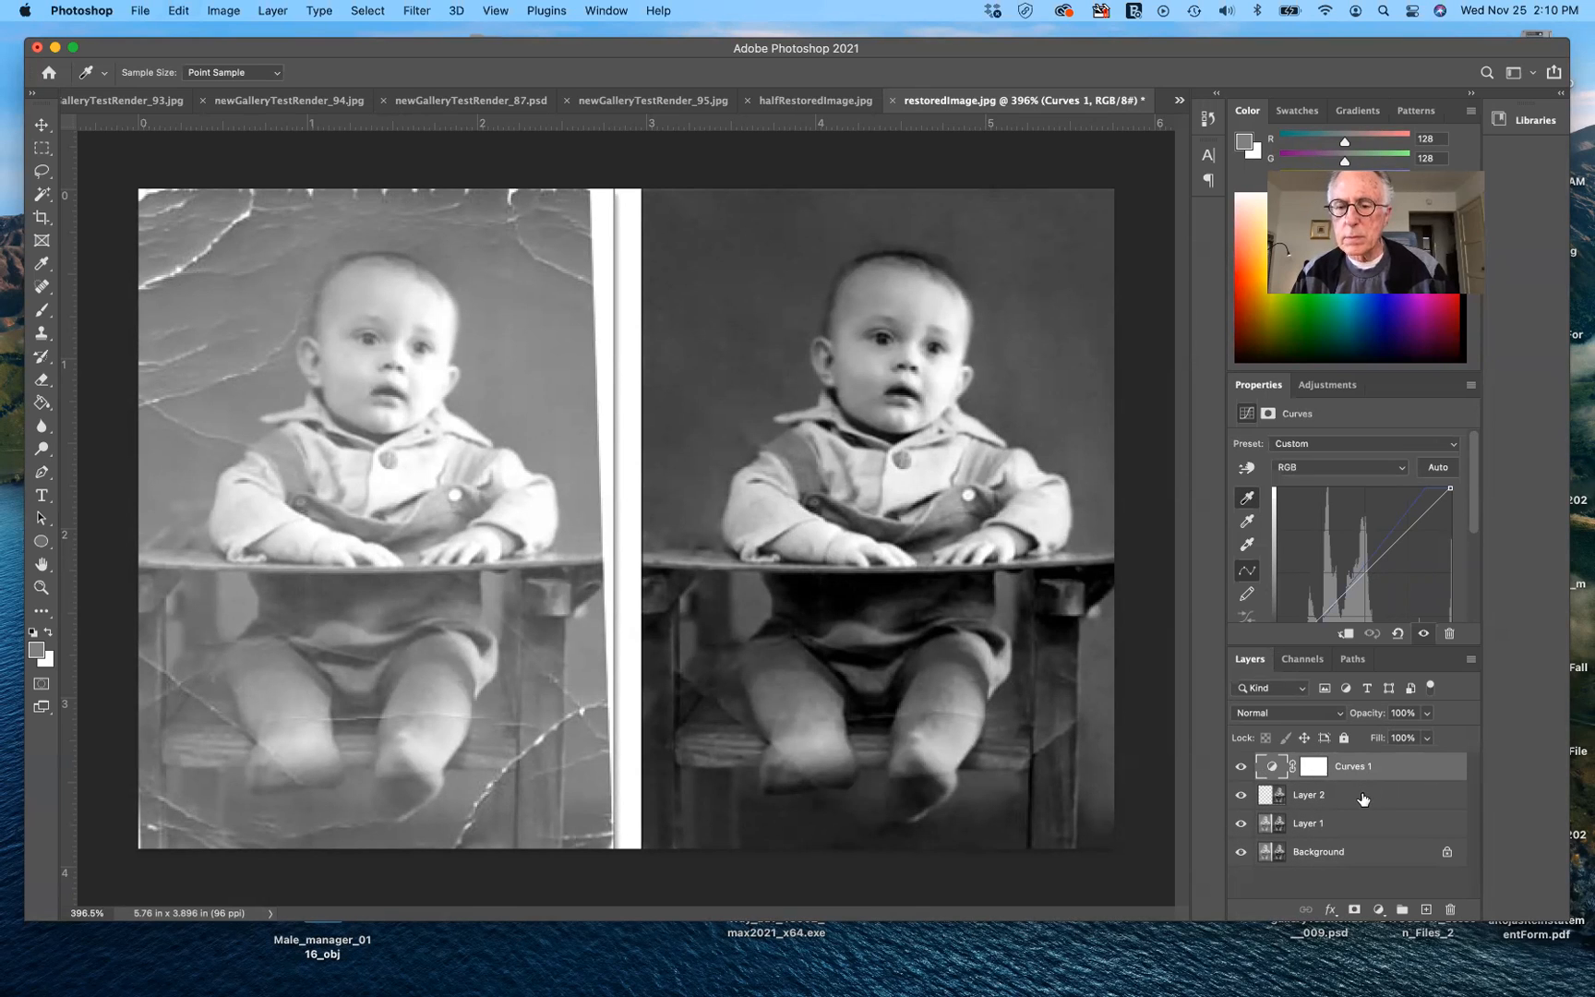
Step: Try to stamp only Curves 1 and Layer 2 into a new merged layer and hide the layers beneath it
shift+click(1362, 798)
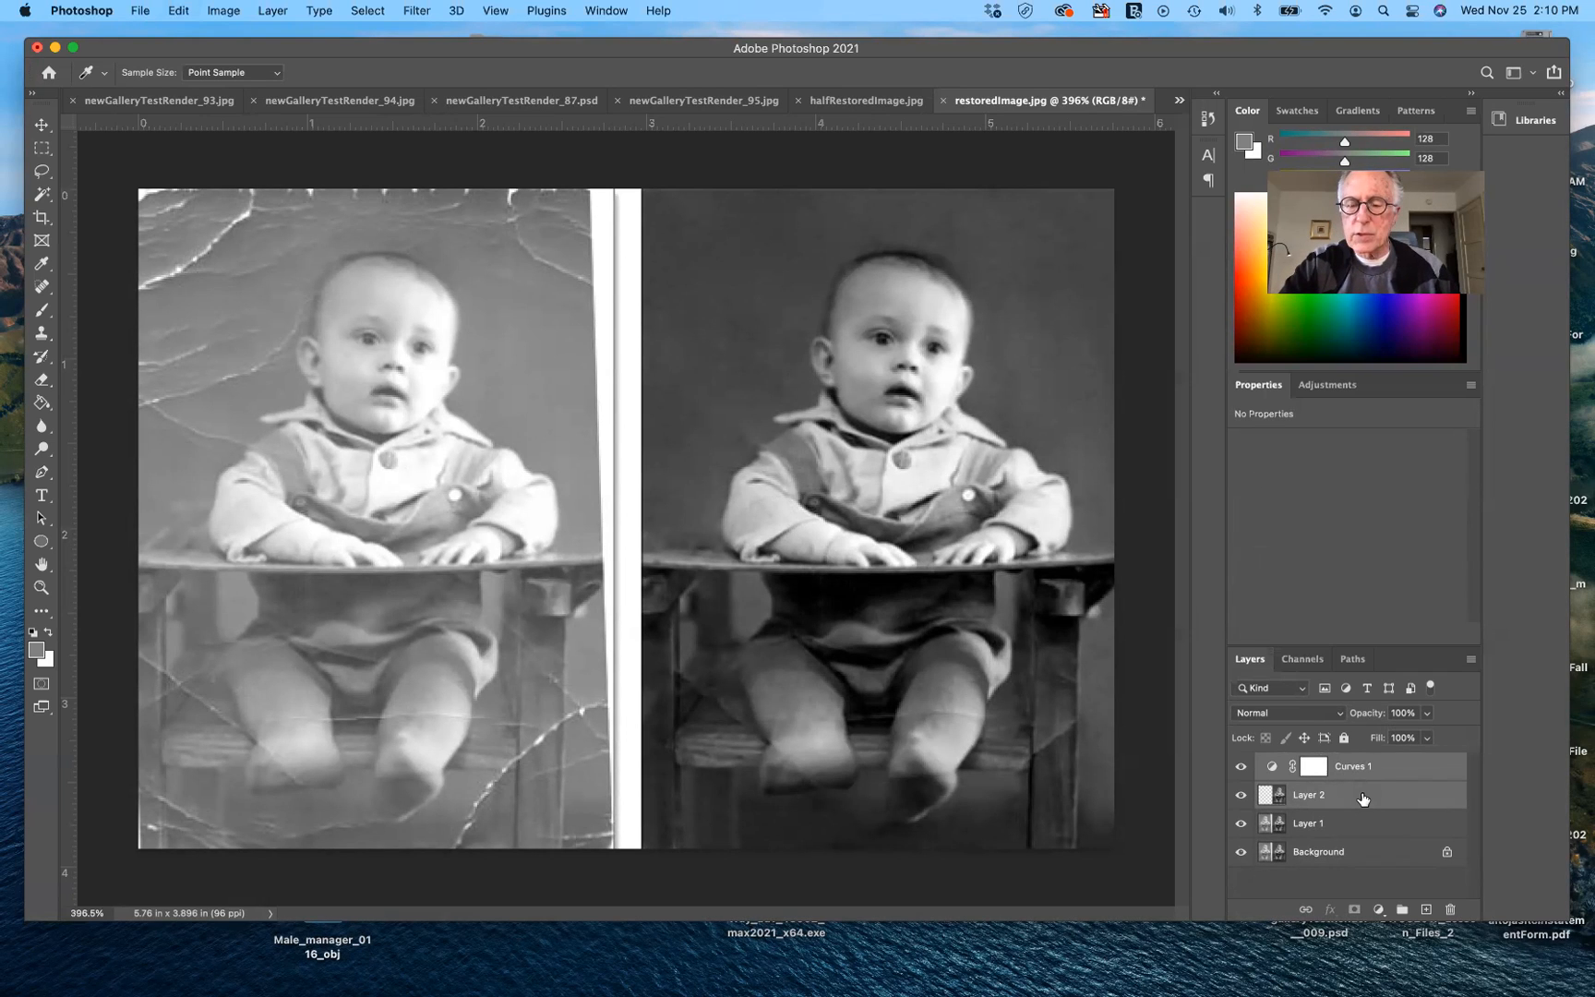
key(super+alt+shift+e)
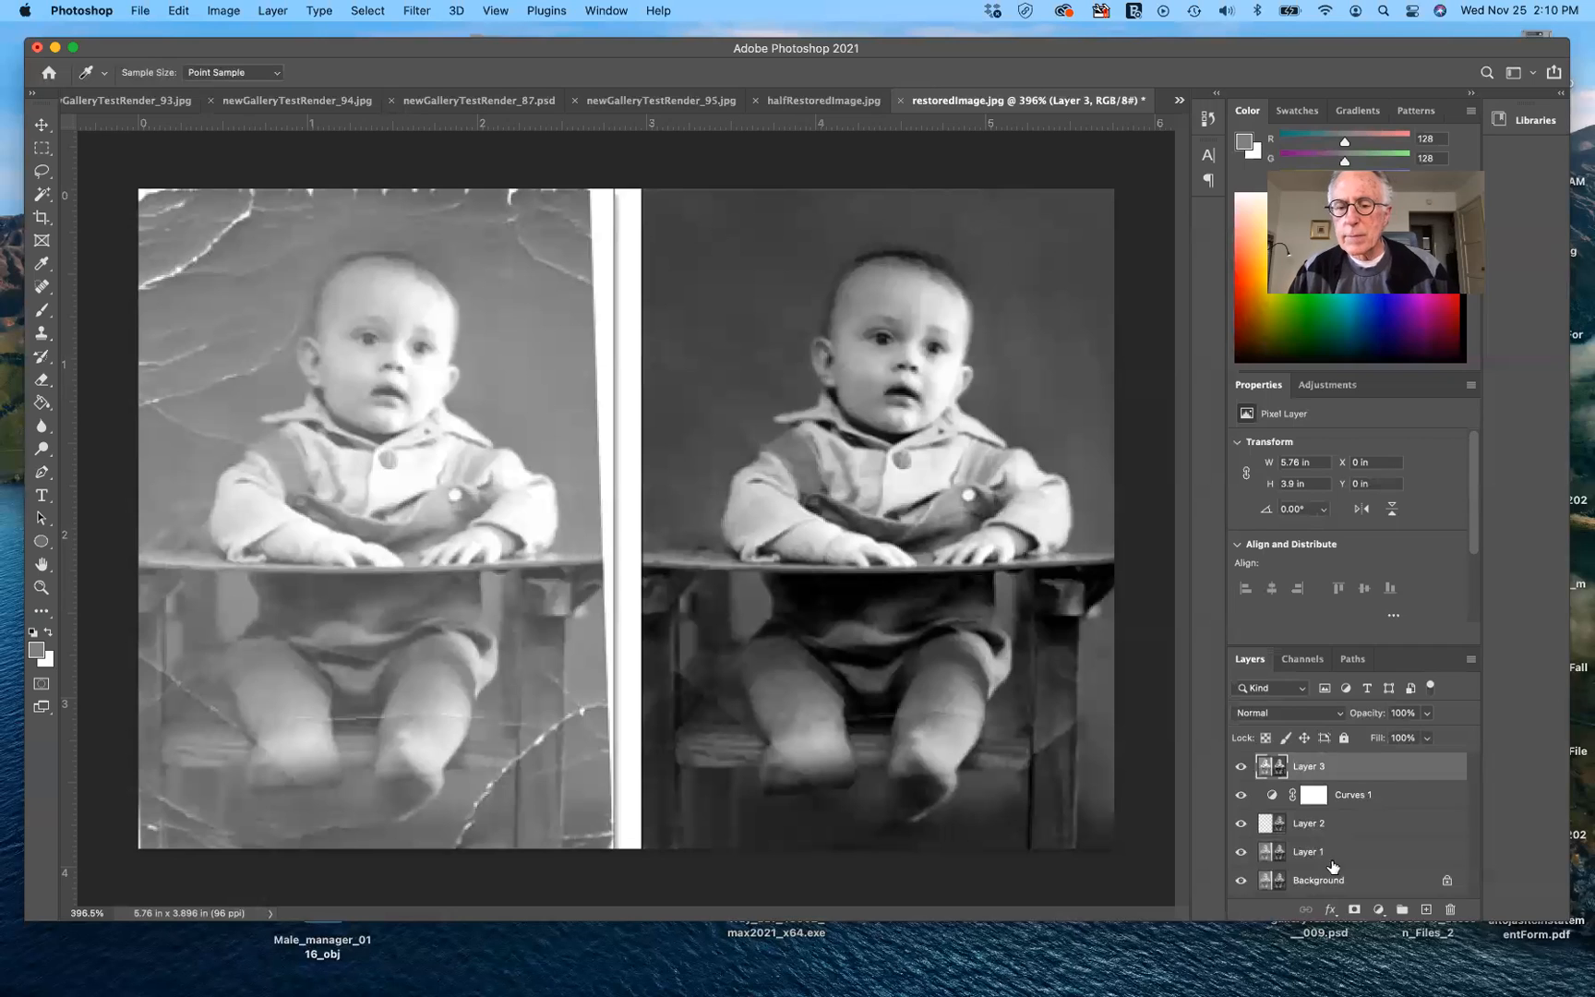
click(1240, 794)
click(1240, 823)
click(1240, 851)
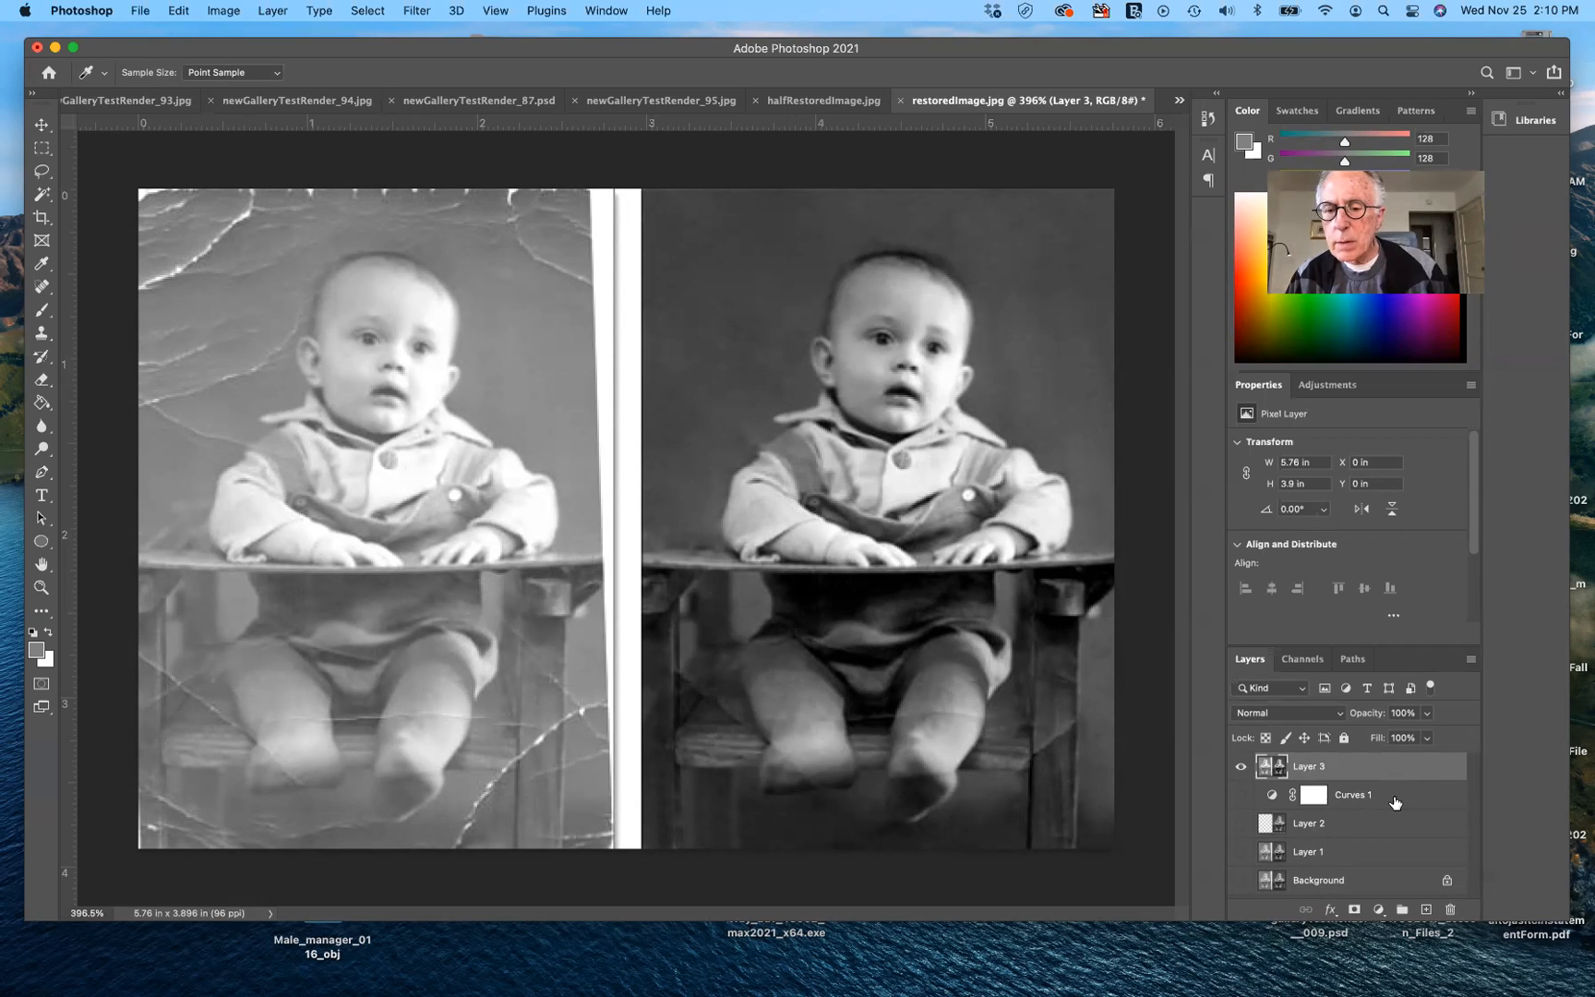
Step: Undo the second stamped merge and its layer hiding, going back to Curves 1 with all layers visible
key(super+z)
key(super+z)
key(super+z)
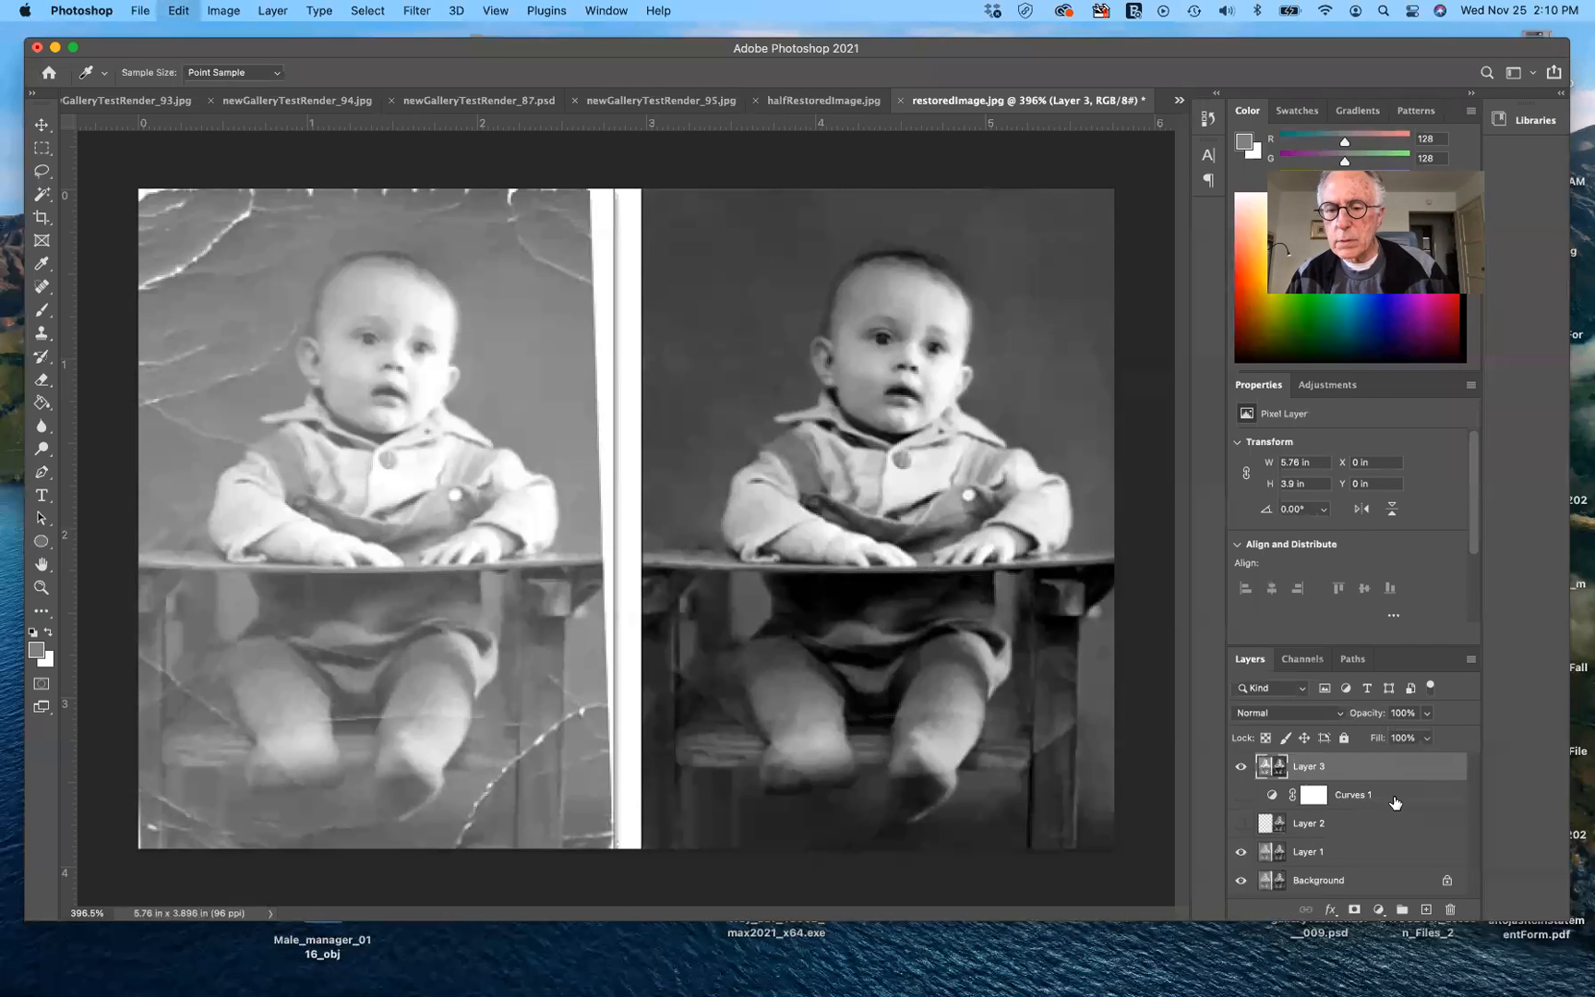
key(super+z)
key(super+z)
key(super+z)
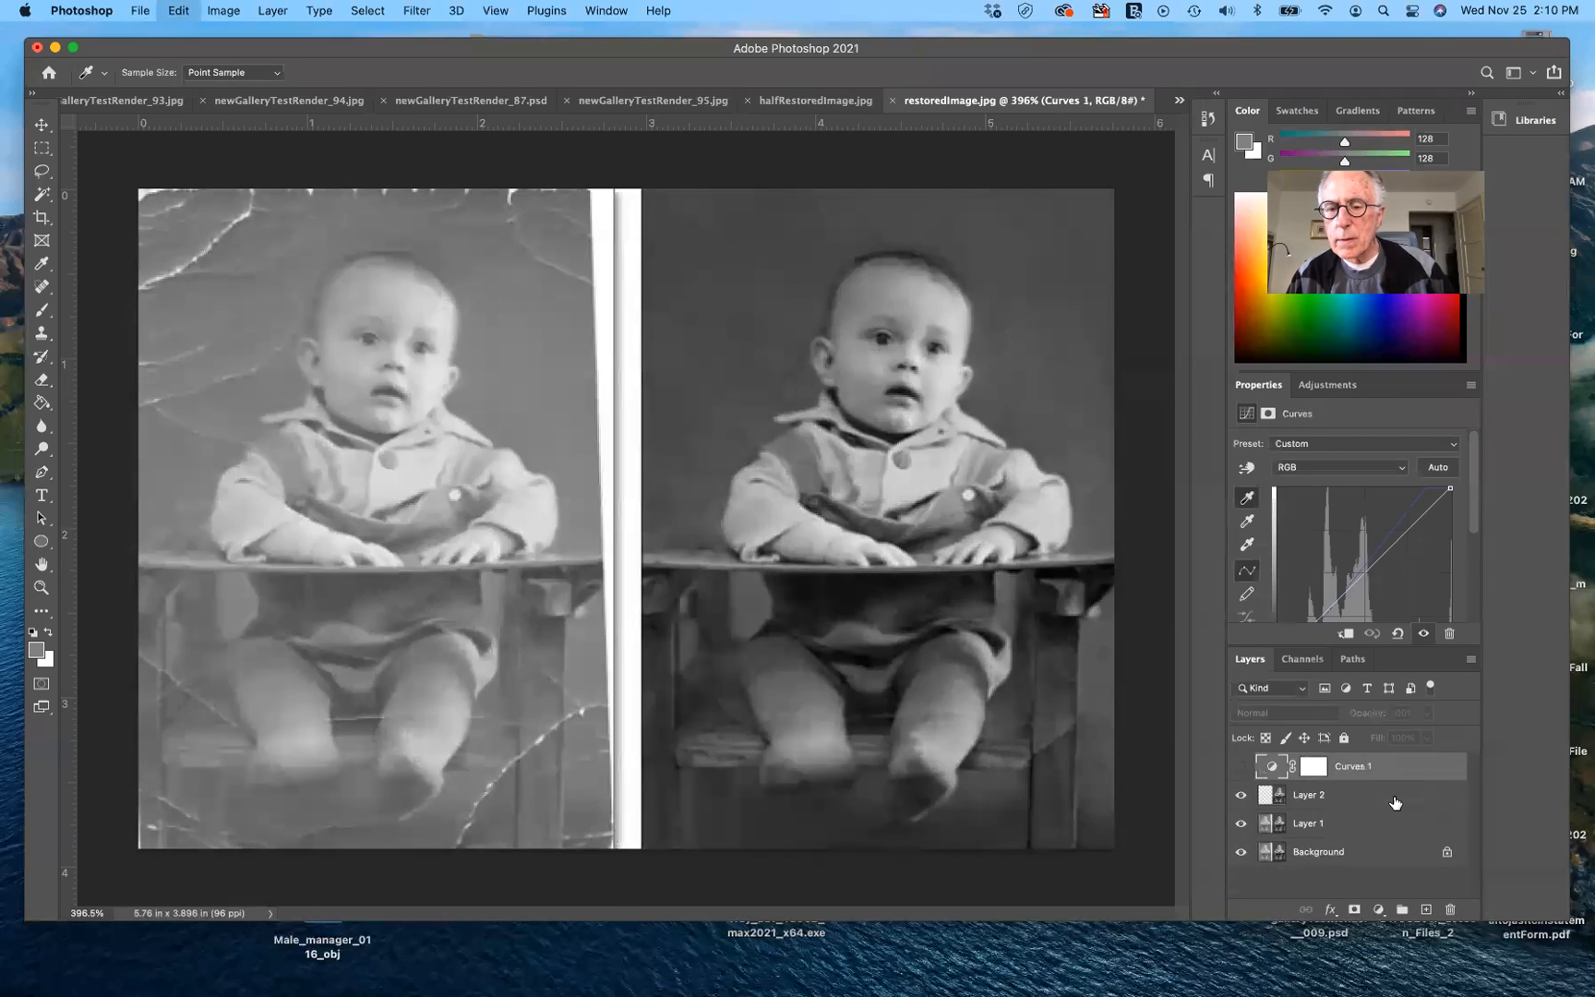
key(super+shift+z)
key(super+shift+z)
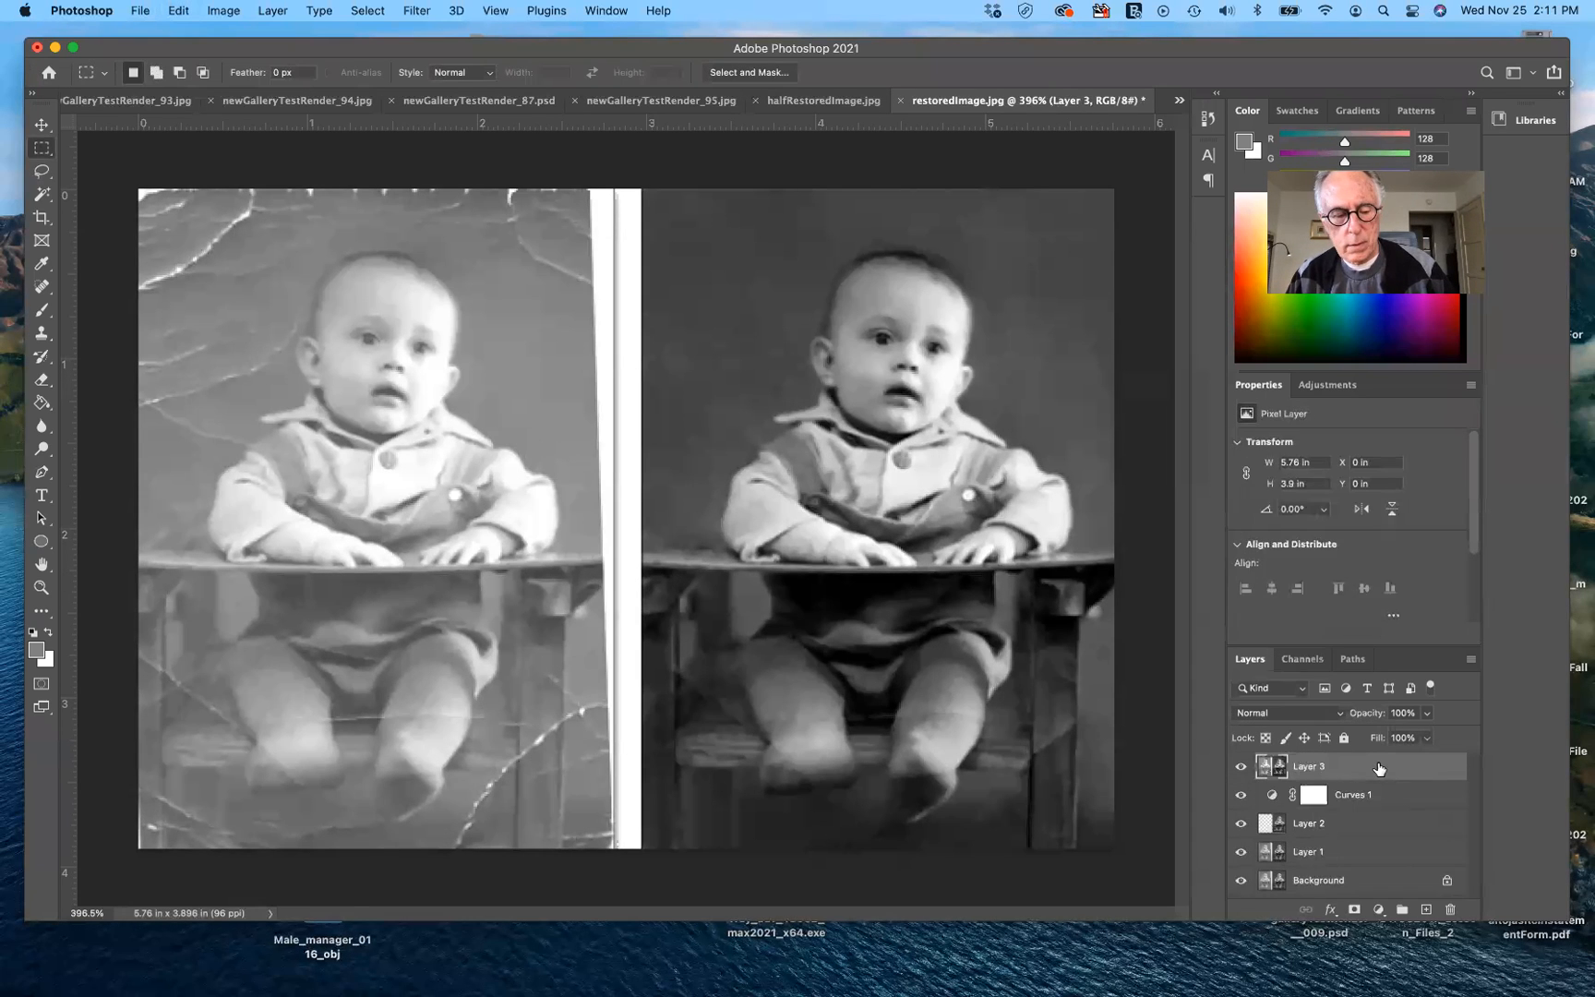
key(super+z)
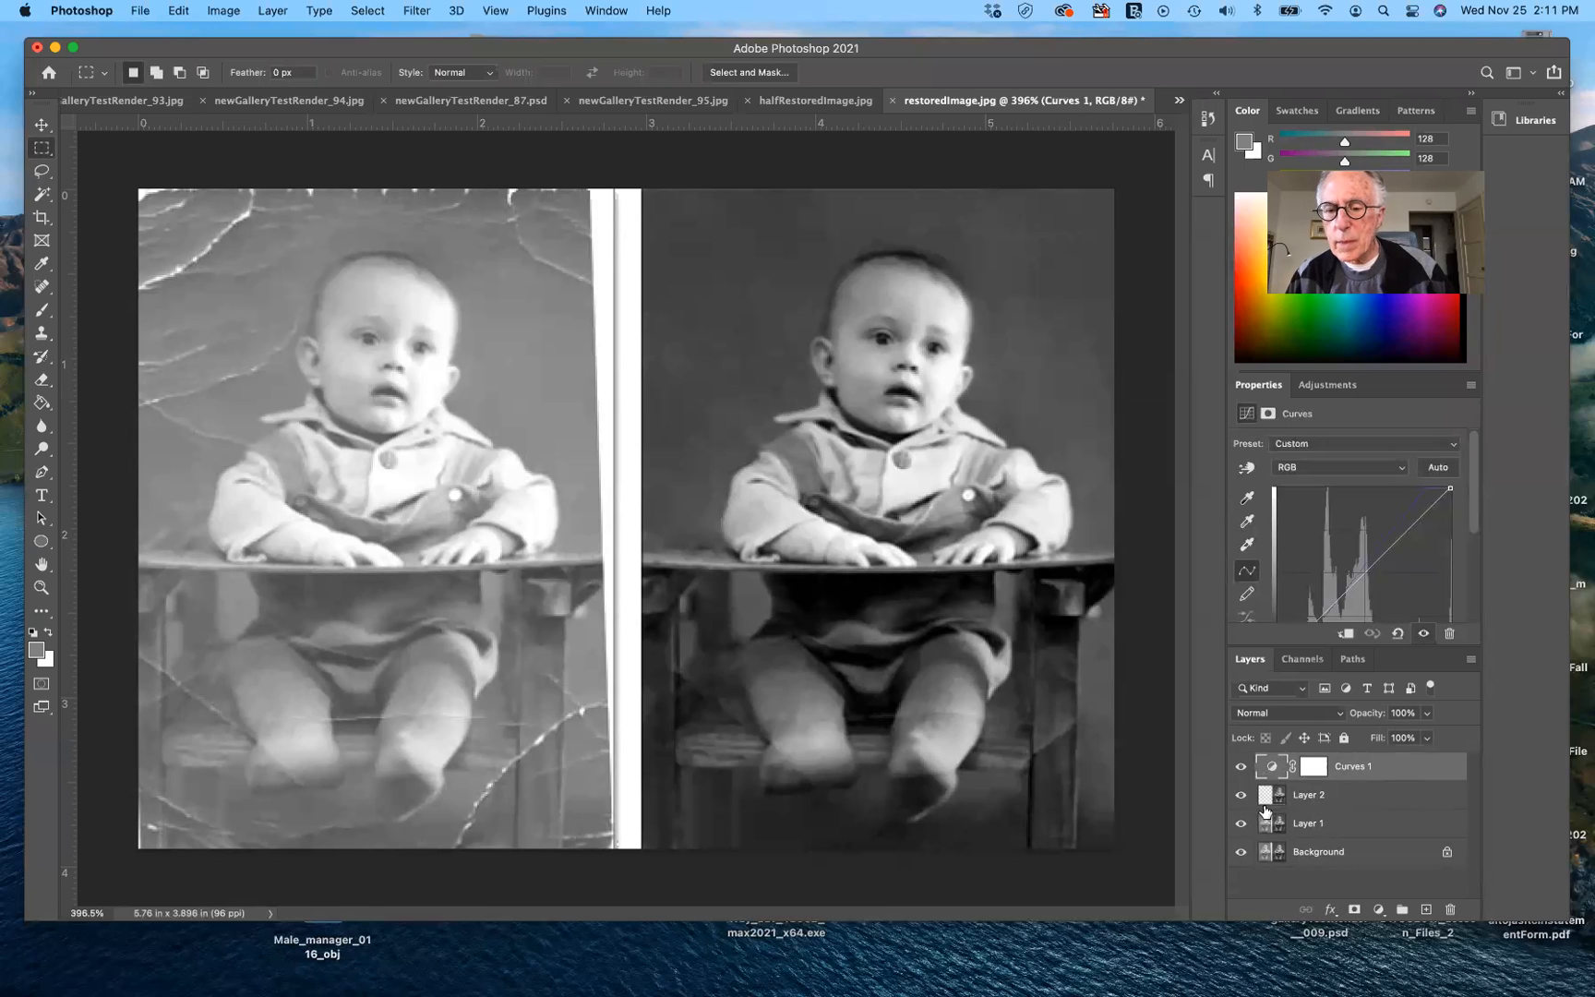
Step: Hide Layer 1 and Background, and stamp the visible Curves 1 and Layer 2 into a new merged layer
click(1241, 826)
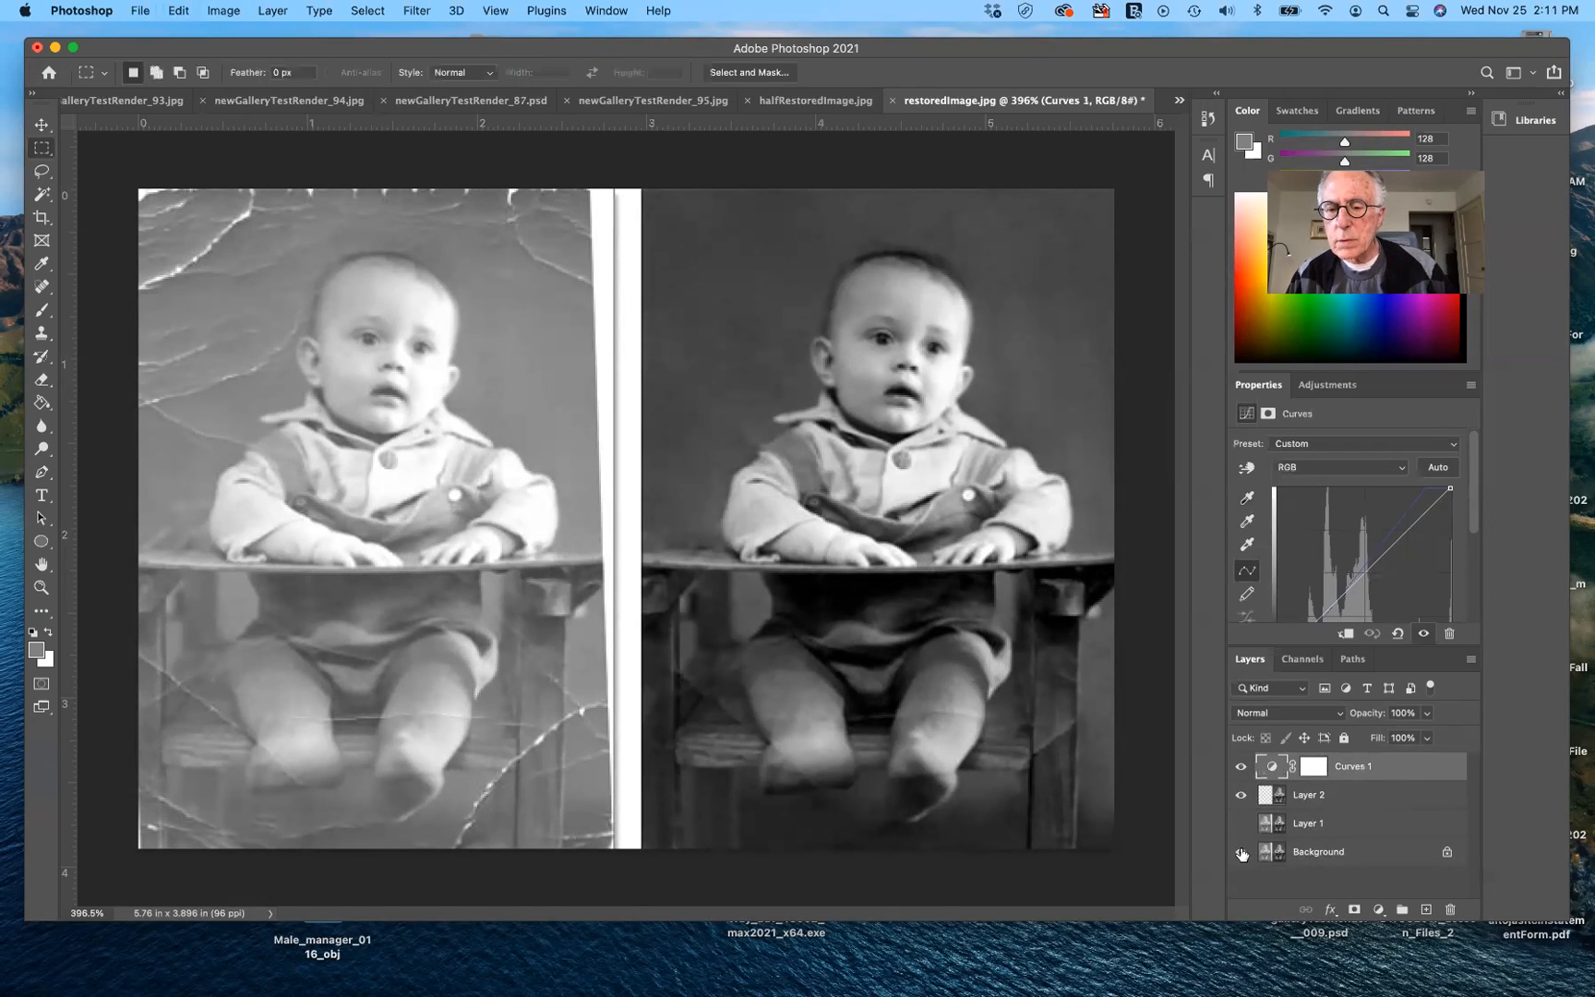
click(1245, 845)
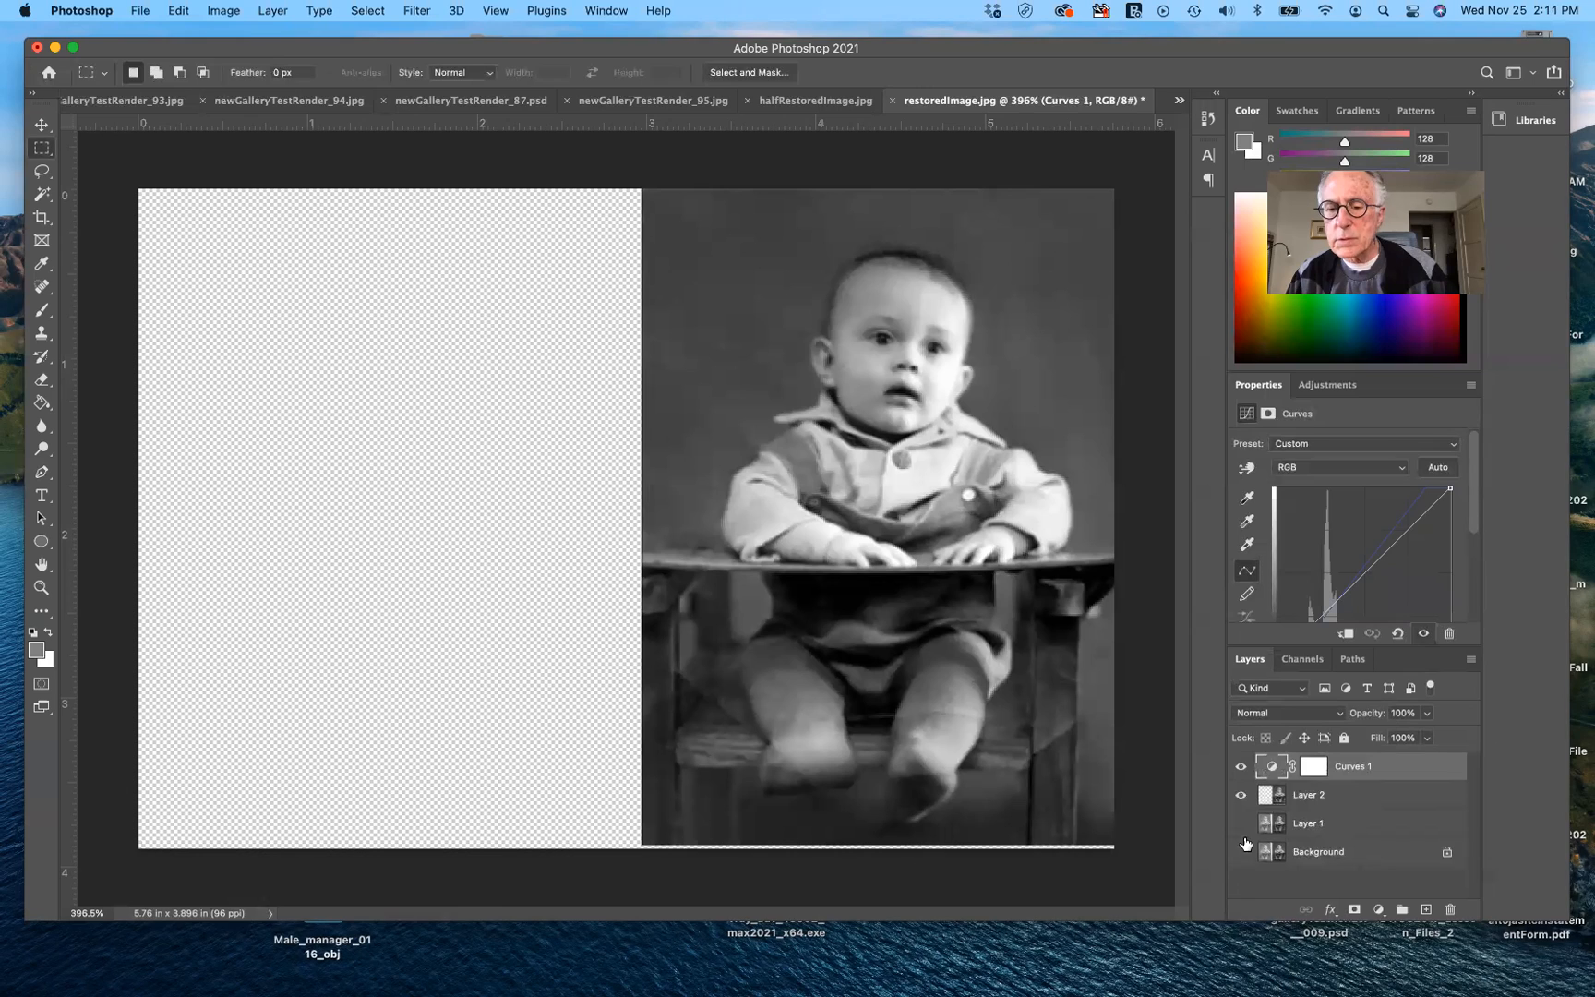
click(1357, 800)
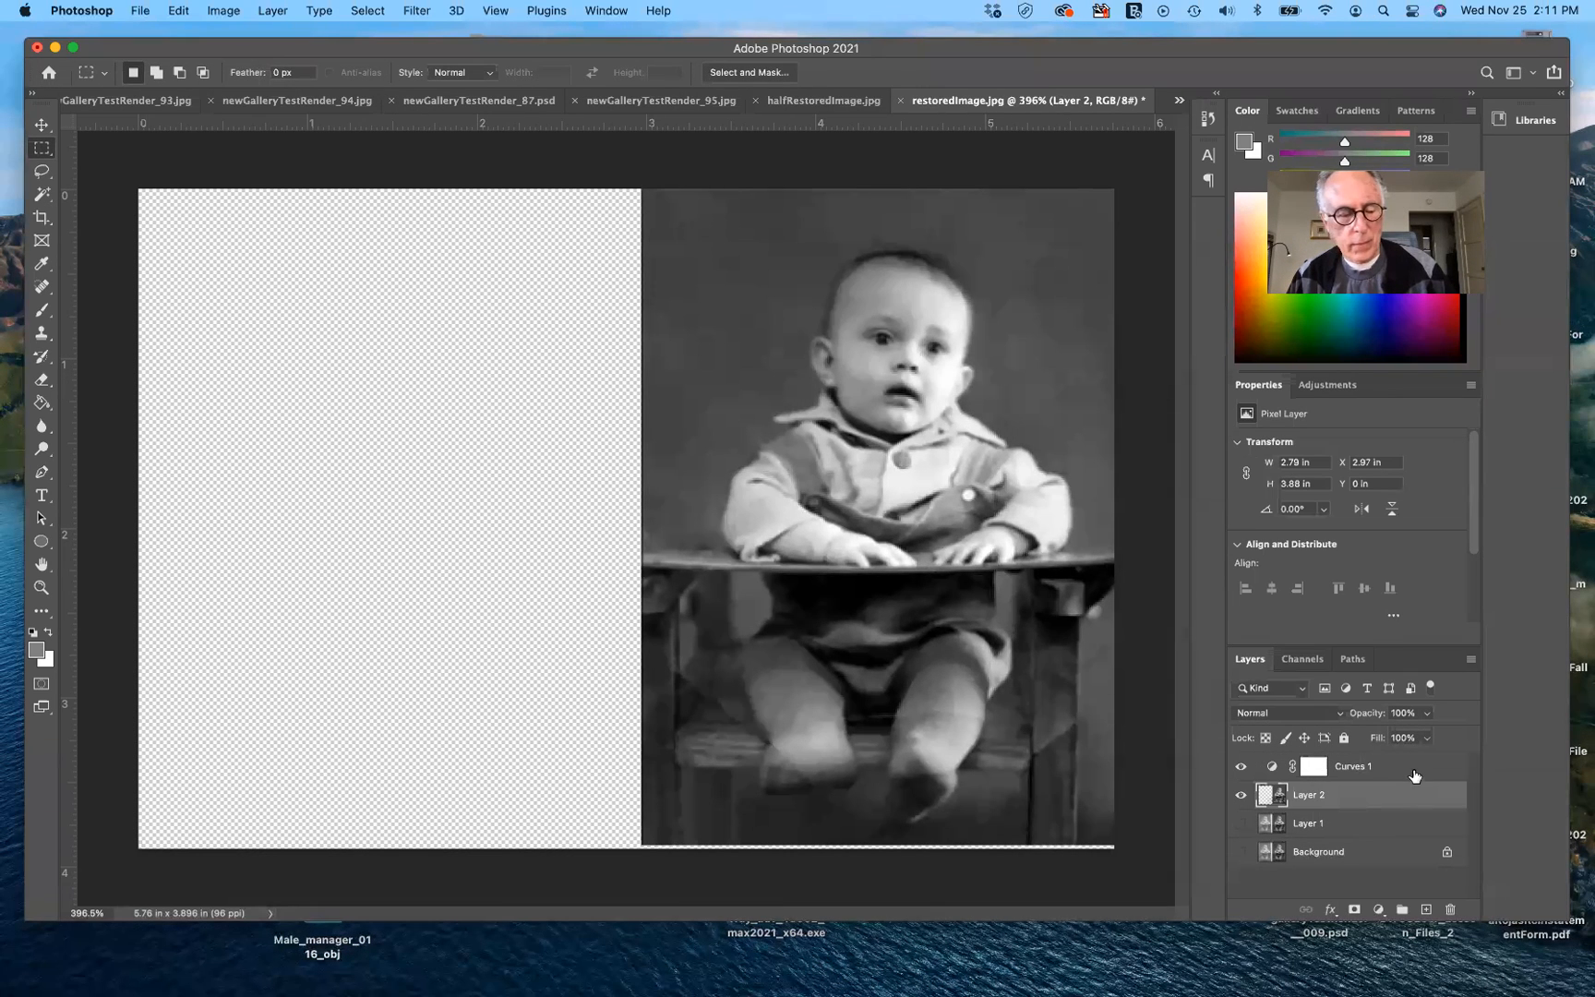
shift+click(1414, 774)
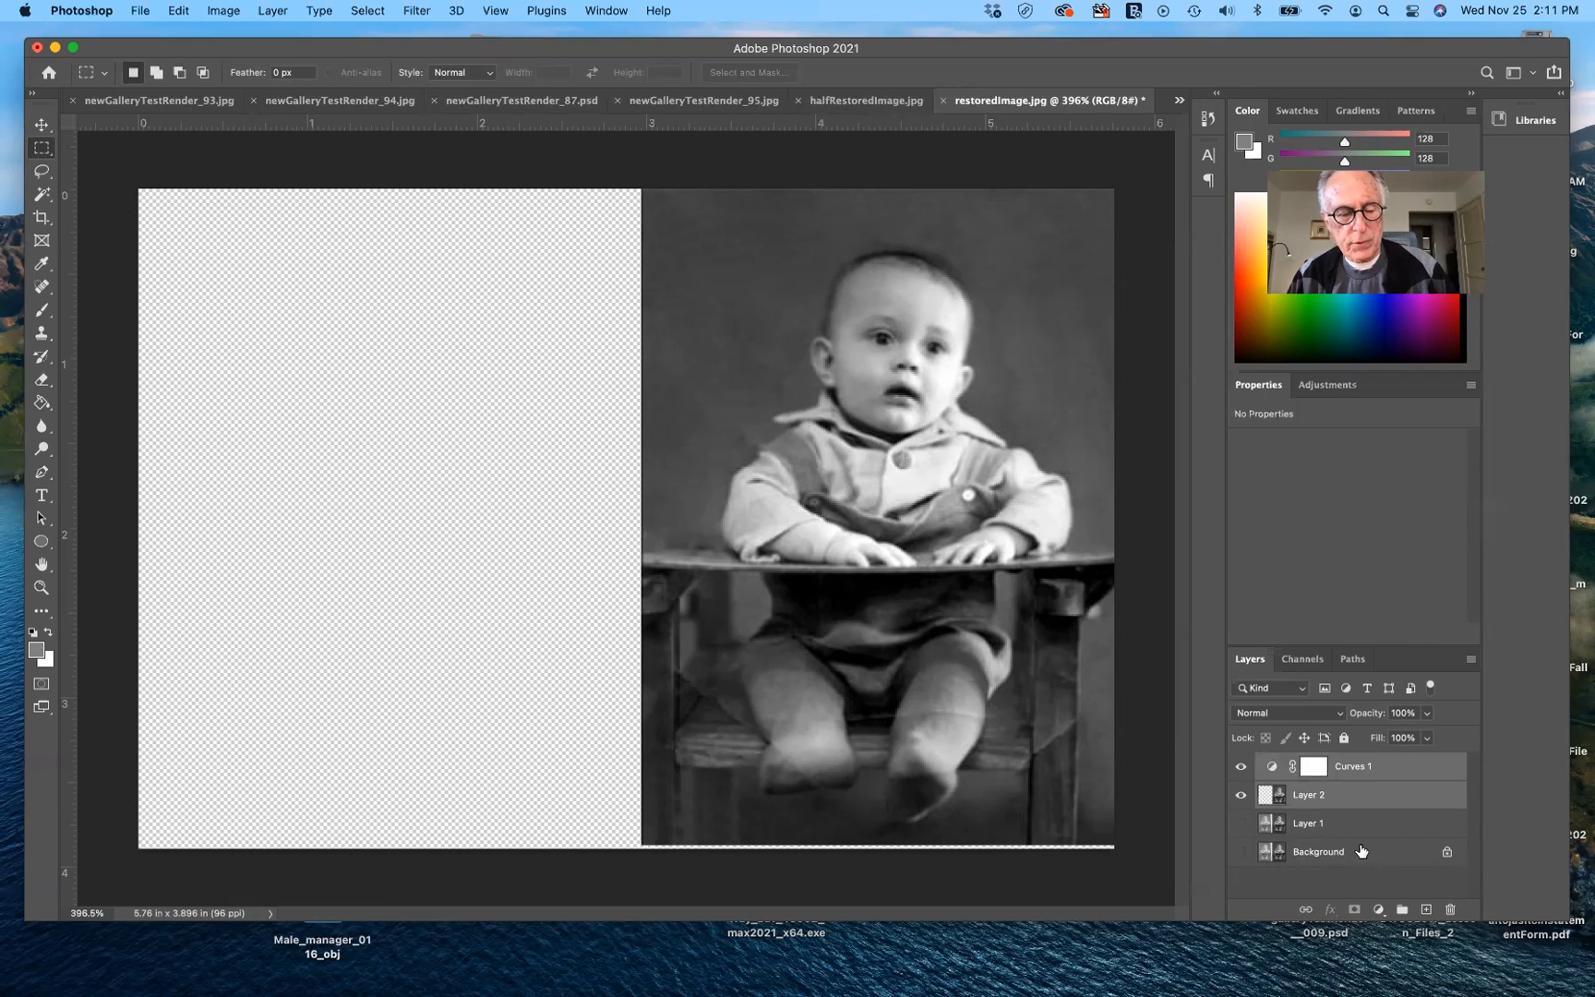
key(super+alt+shift+e)
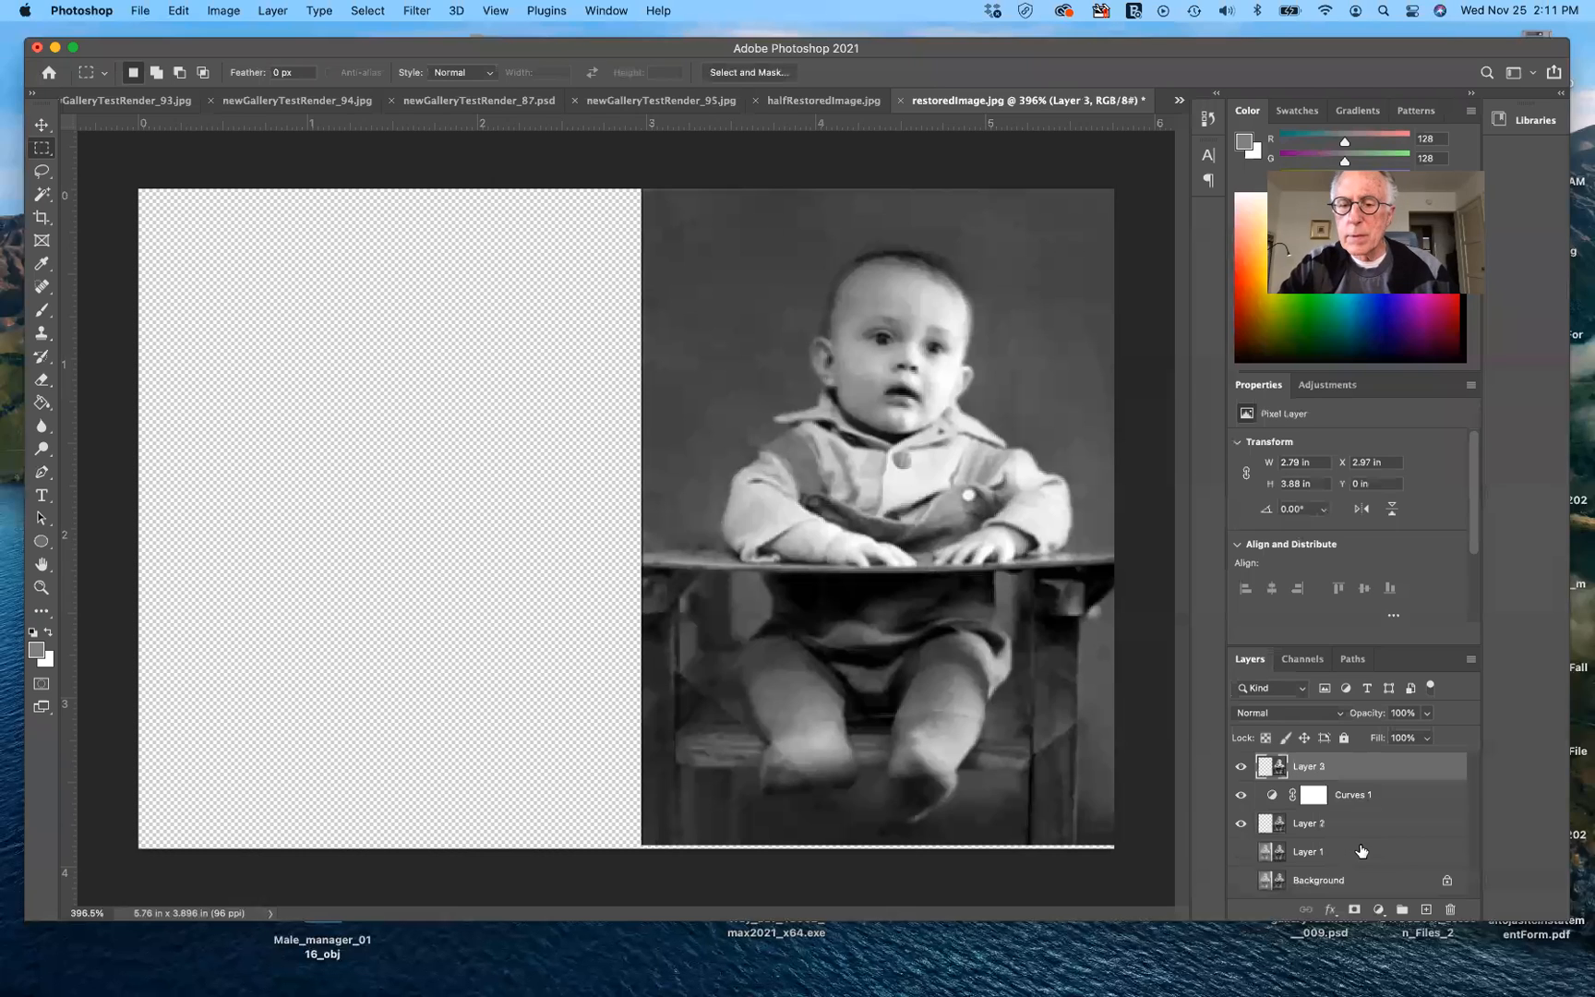
Step: Hide Curves 1 and Layer 2 so only the merged layer shows, and check it by toggling its visibility
click(1241, 794)
click(1238, 821)
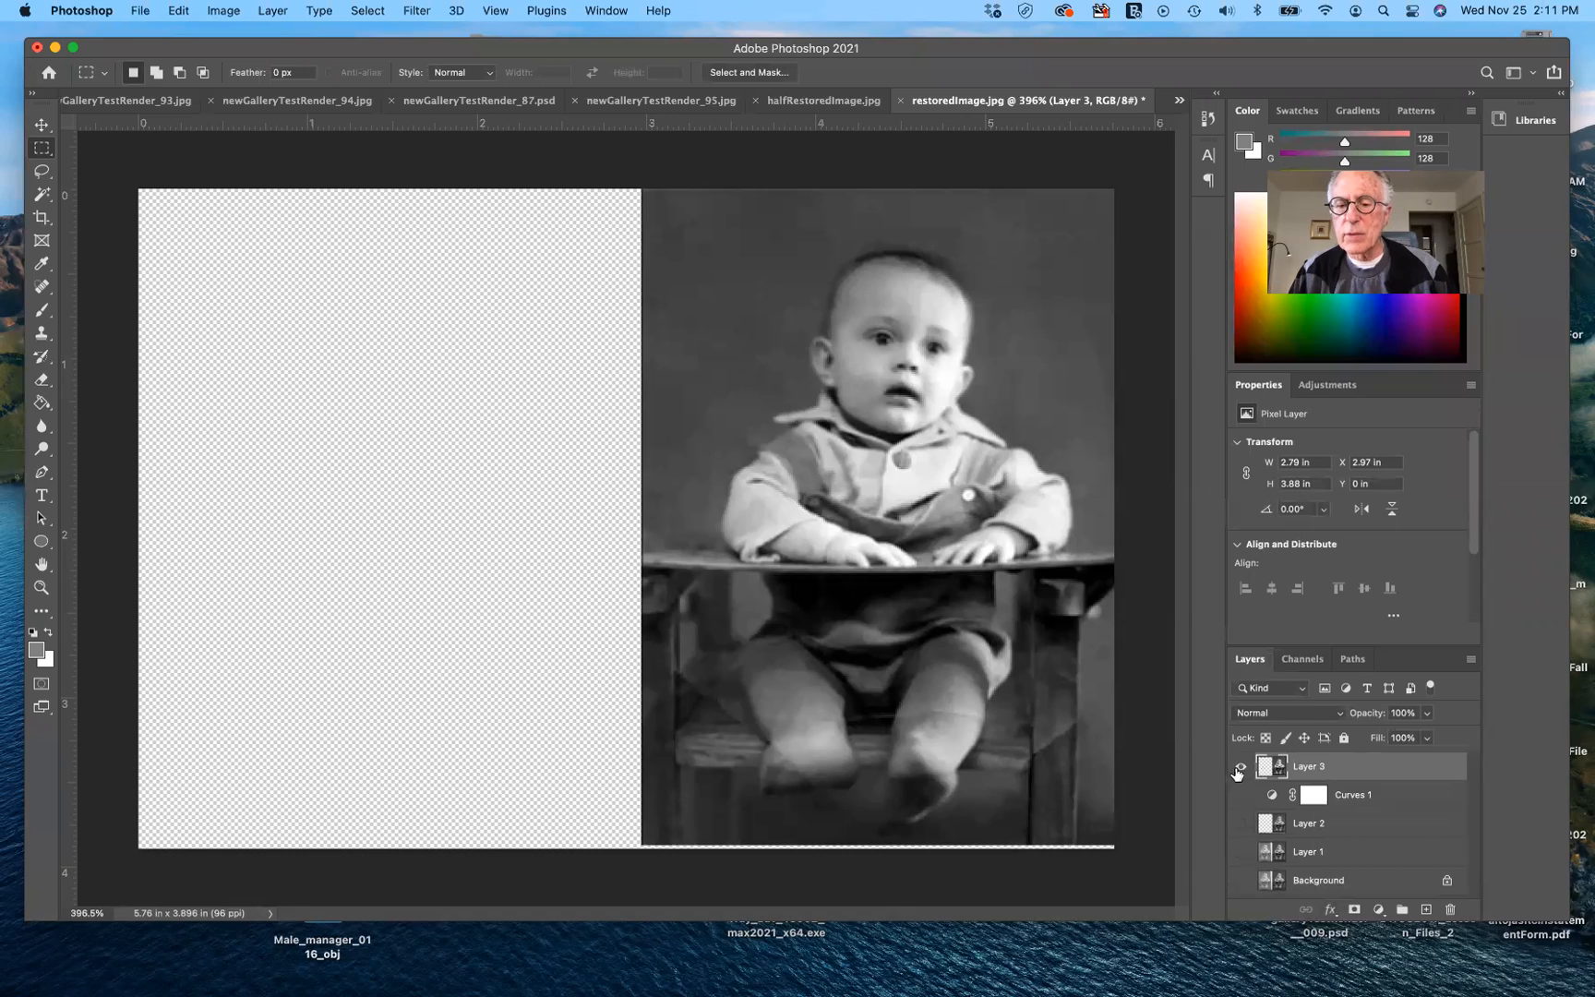
click(1241, 768)
click(1240, 767)
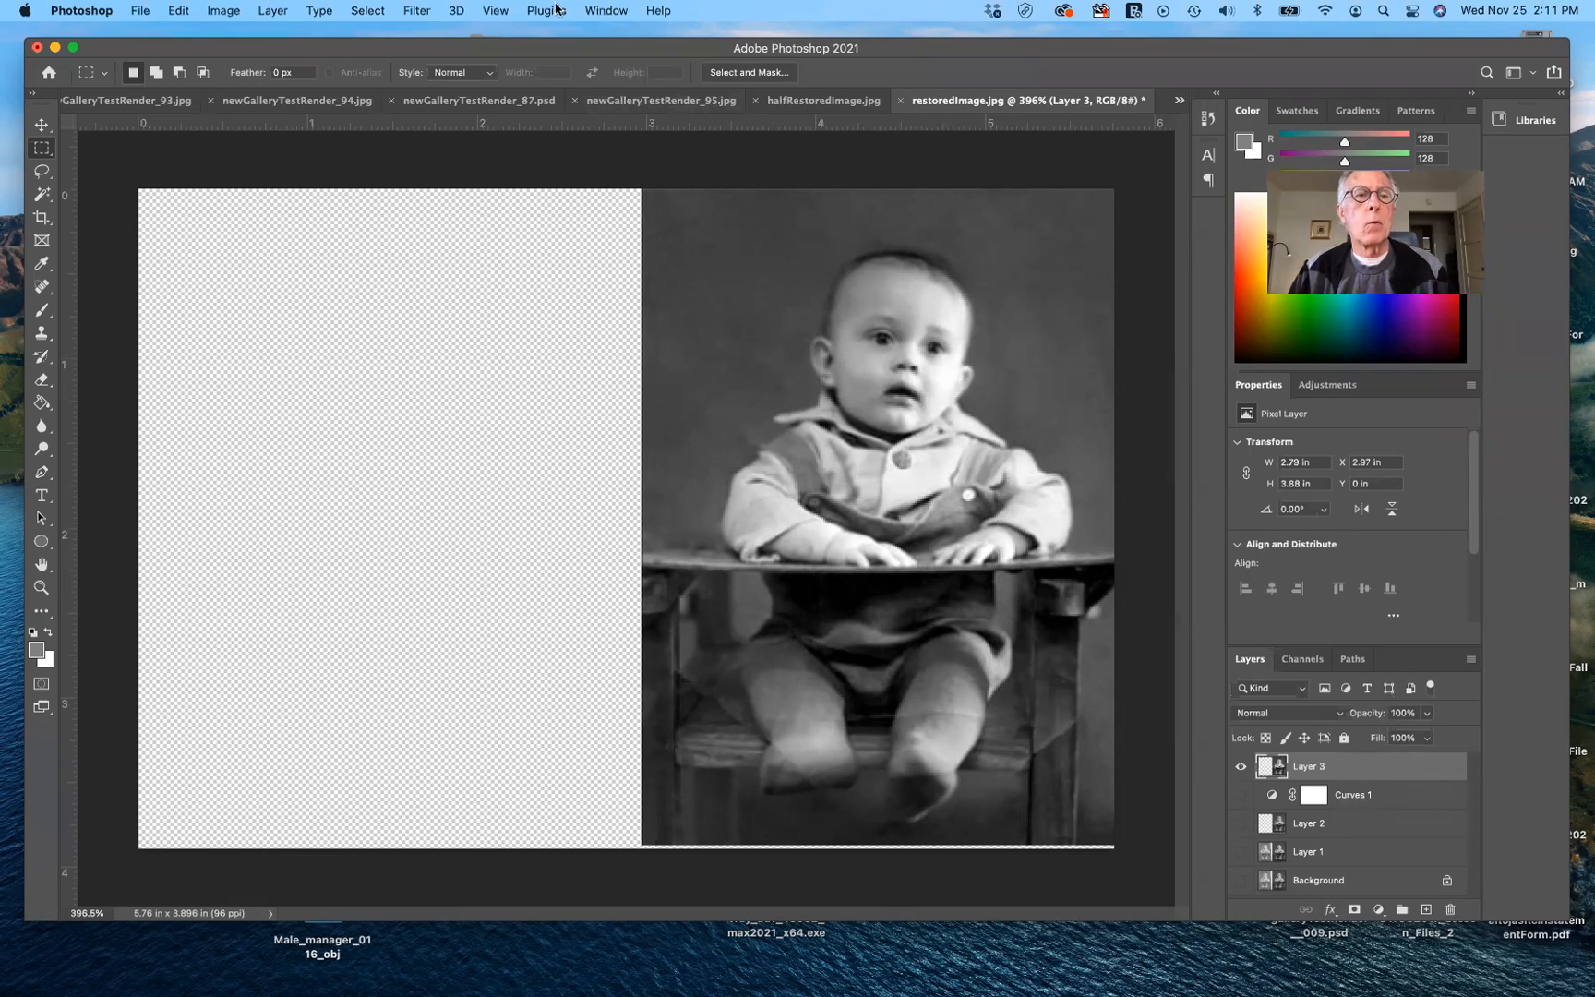
click(417, 11)
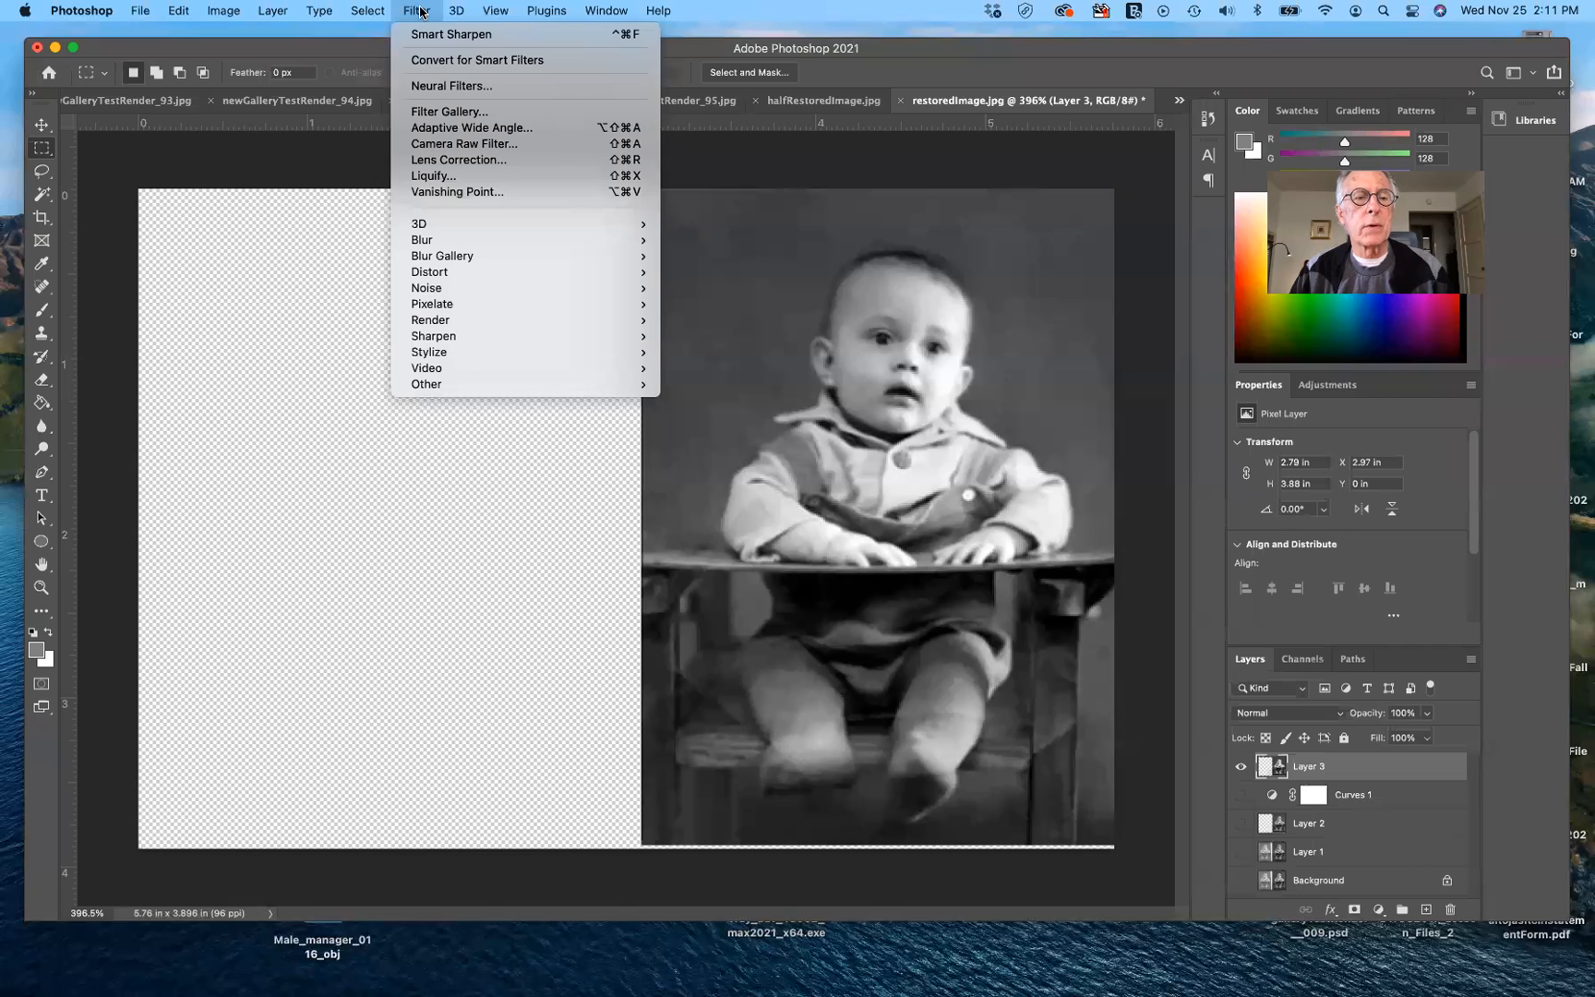
mouse_move(450, 330)
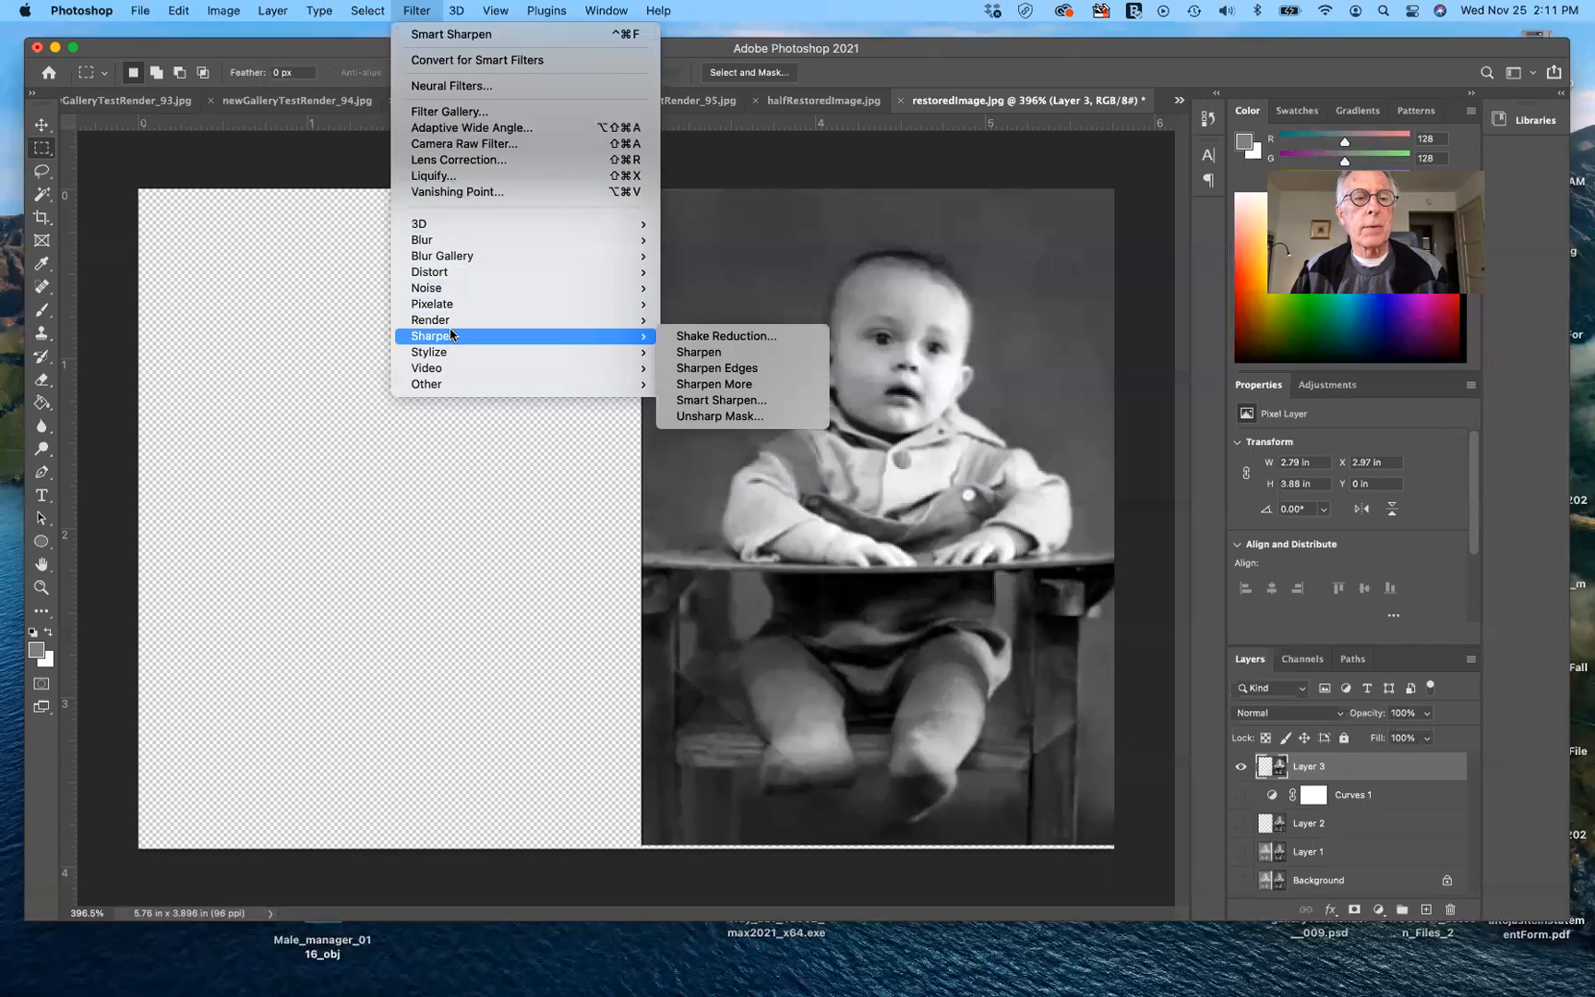
mouse_move(646, 352)
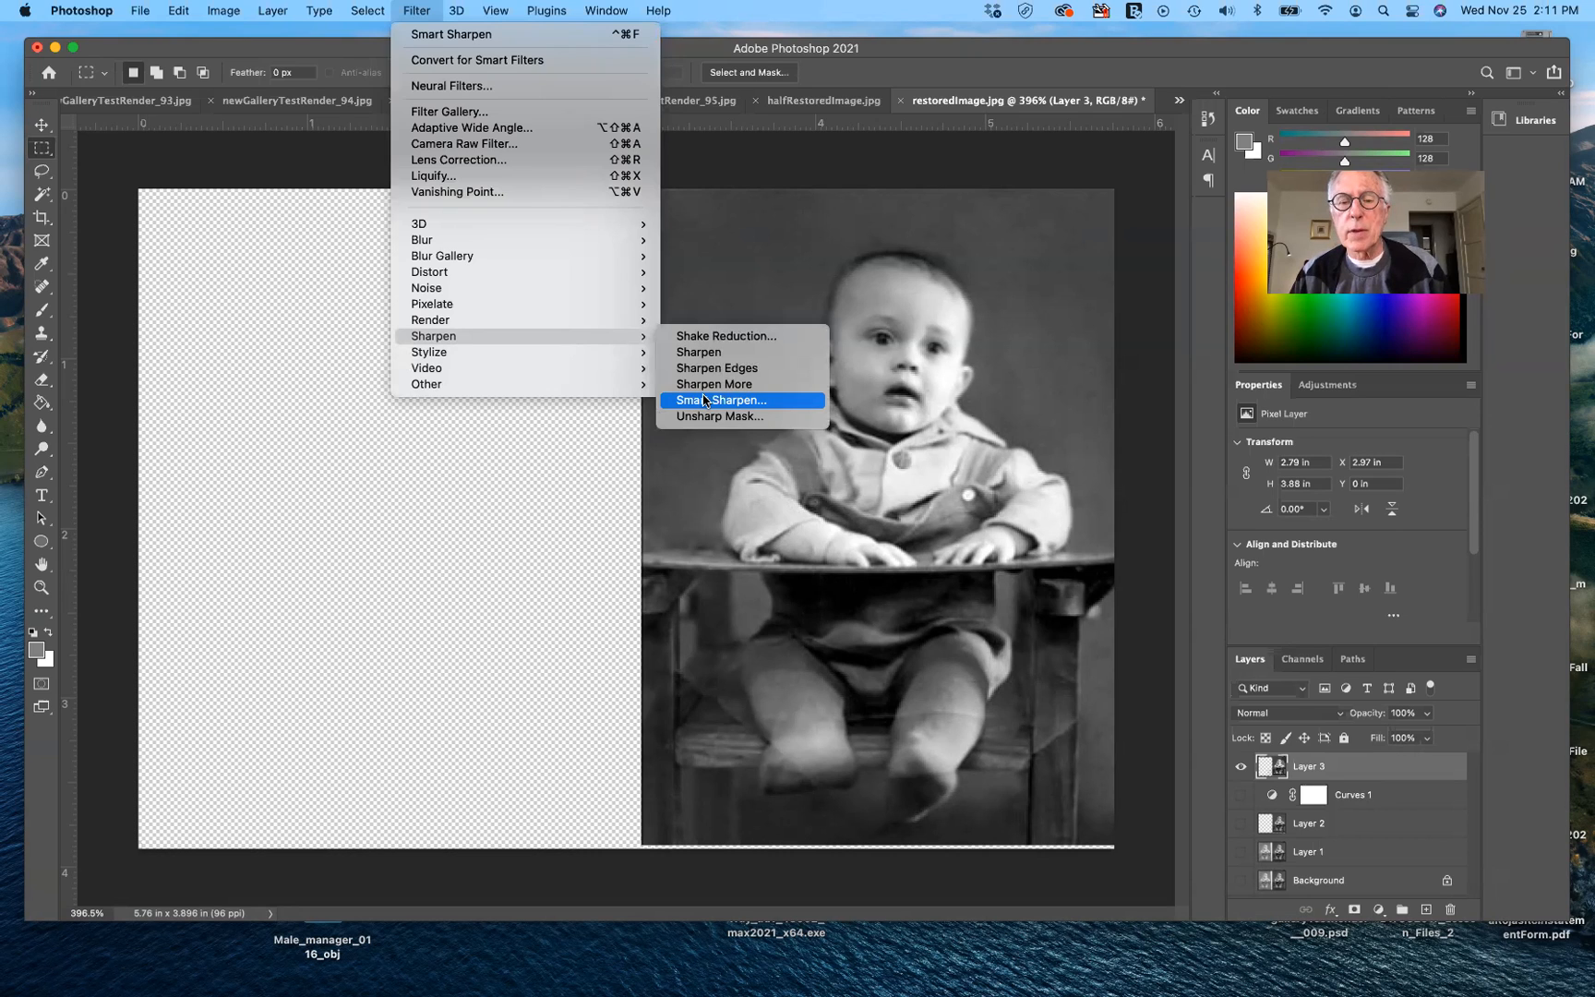
click(916, 290)
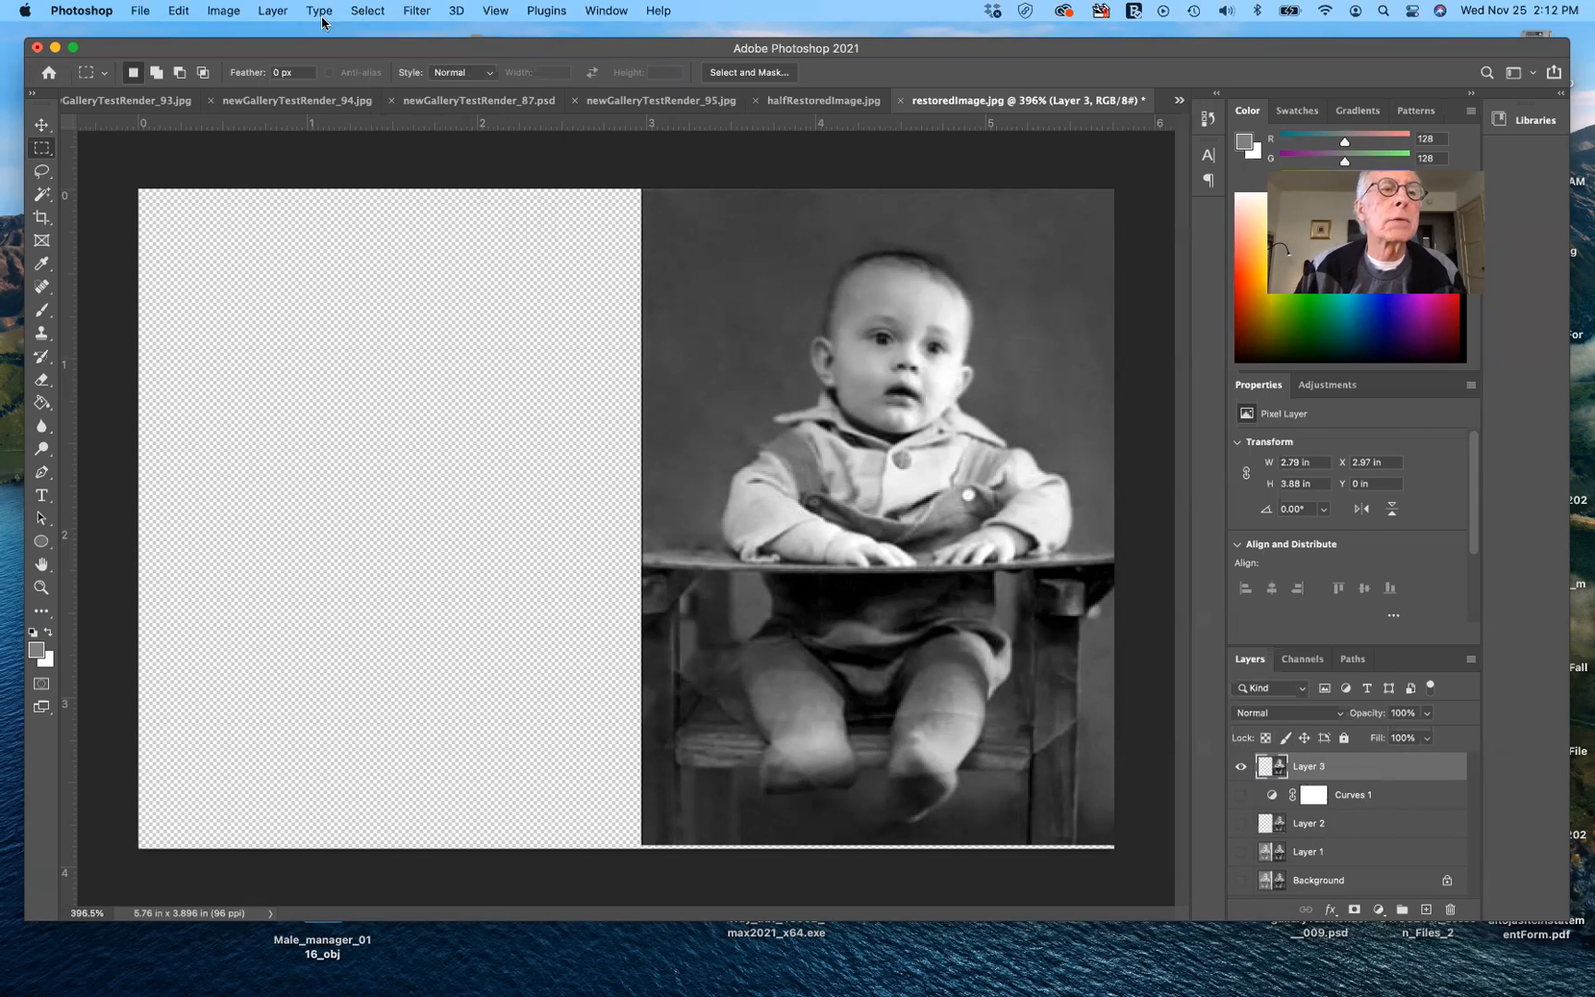
Step: Convert Layer 3 to a smart object and open Smart Sharpen for it, with the dialog moved clear of the baby
click(287, 11)
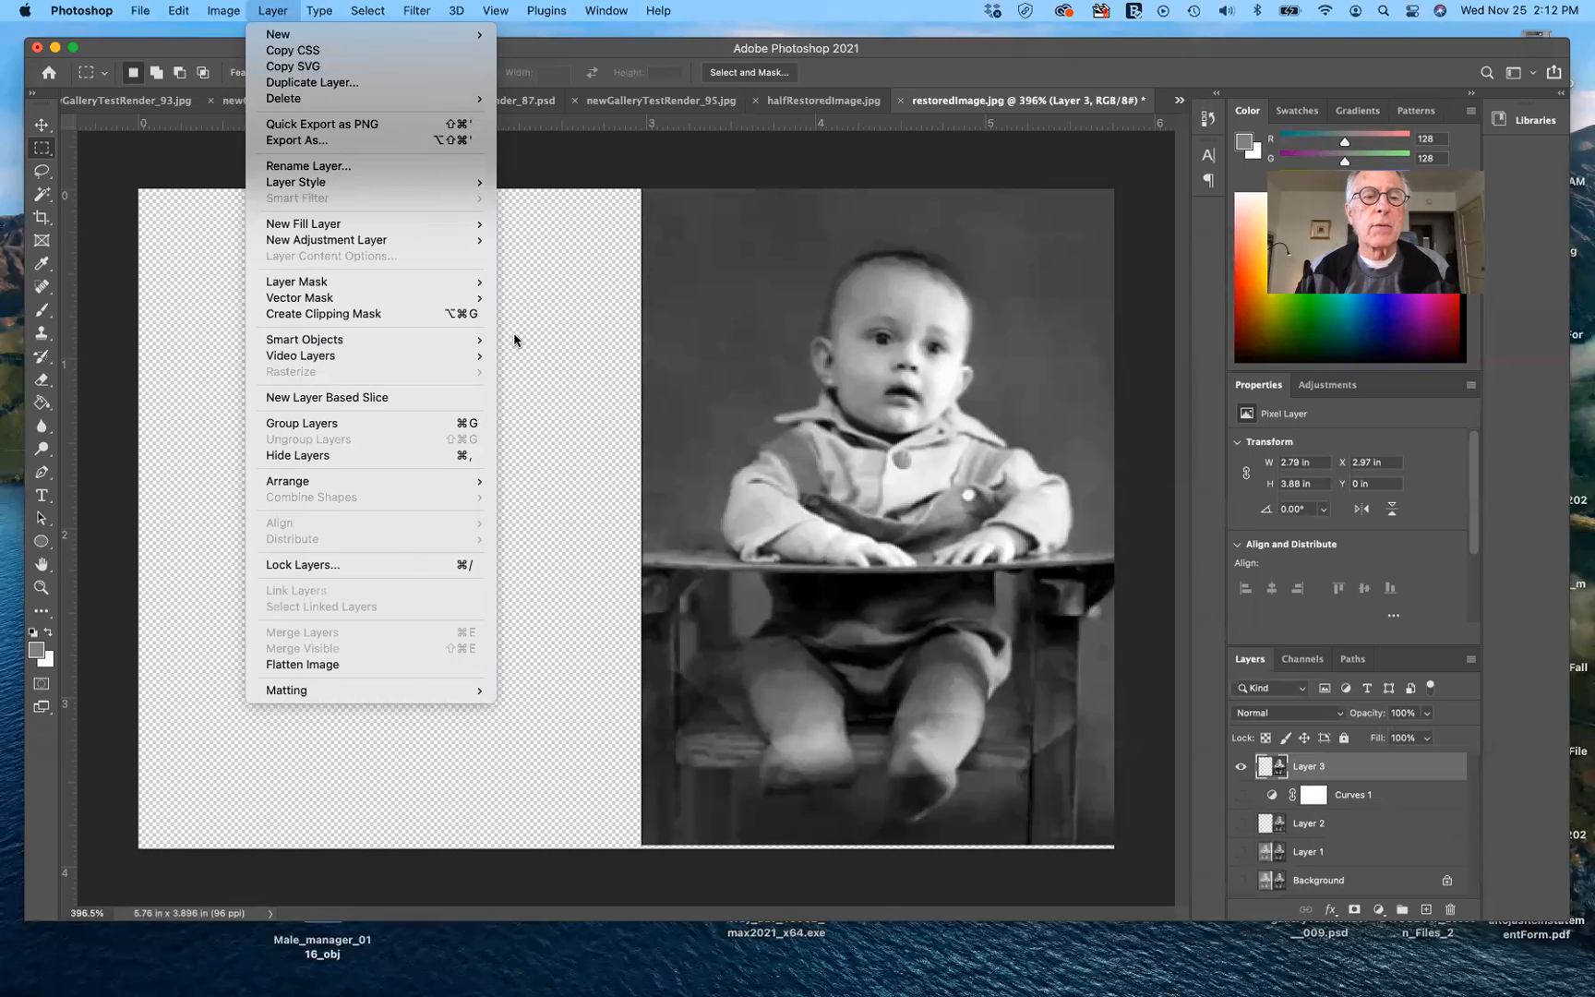
click(554, 339)
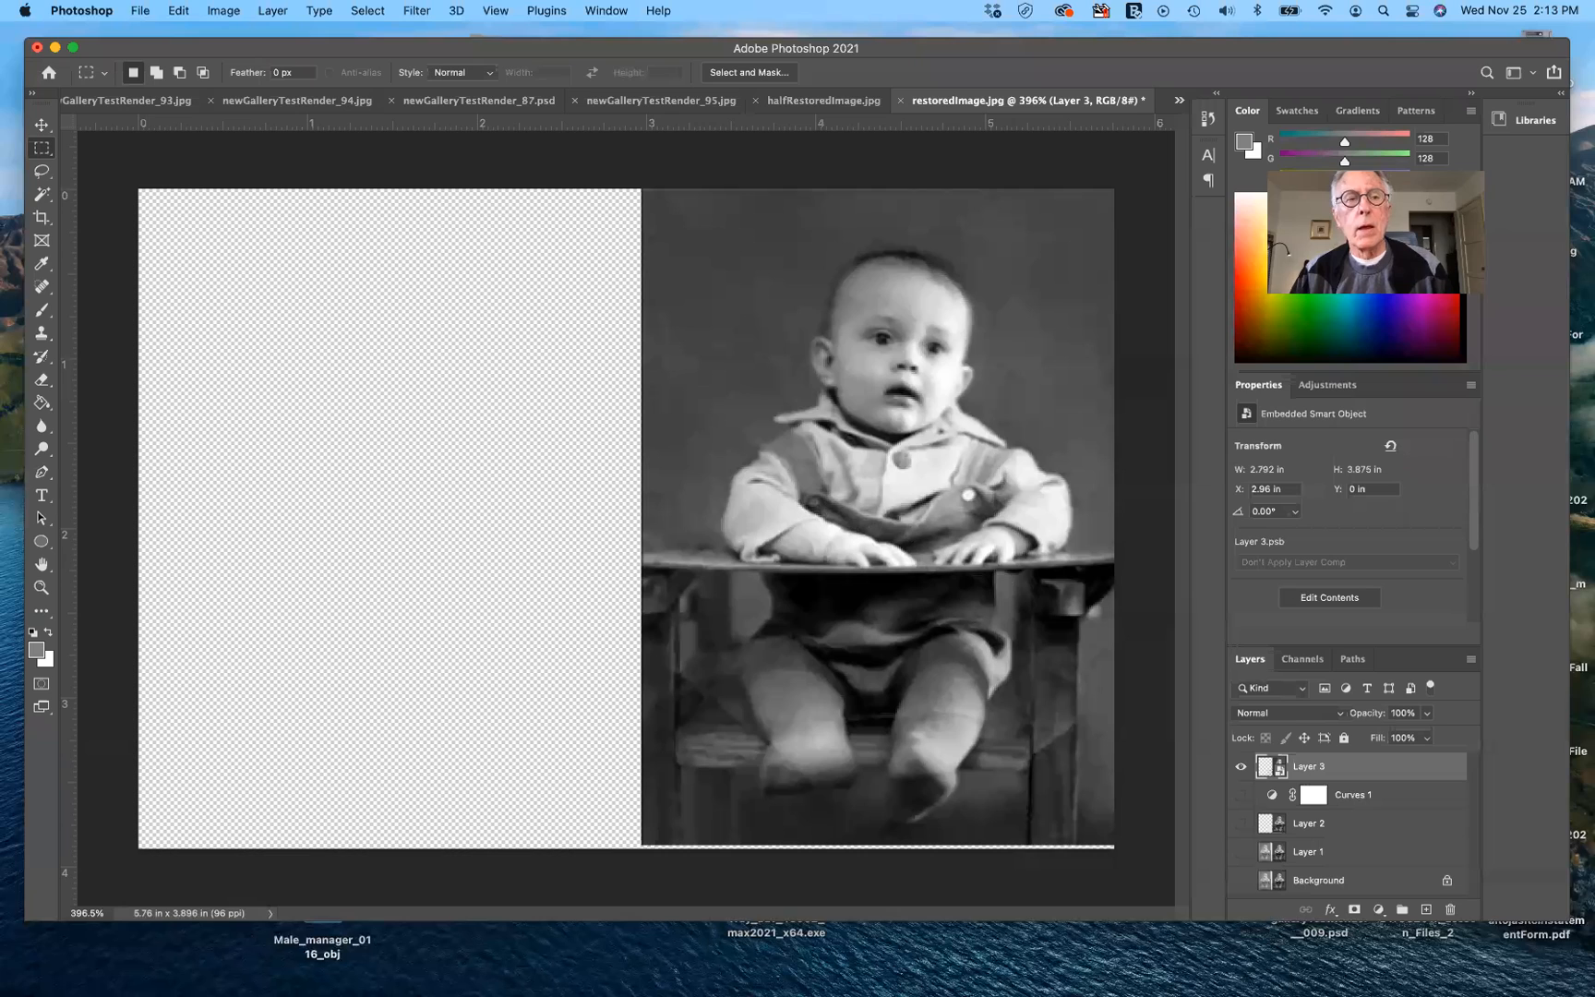
click(420, 12)
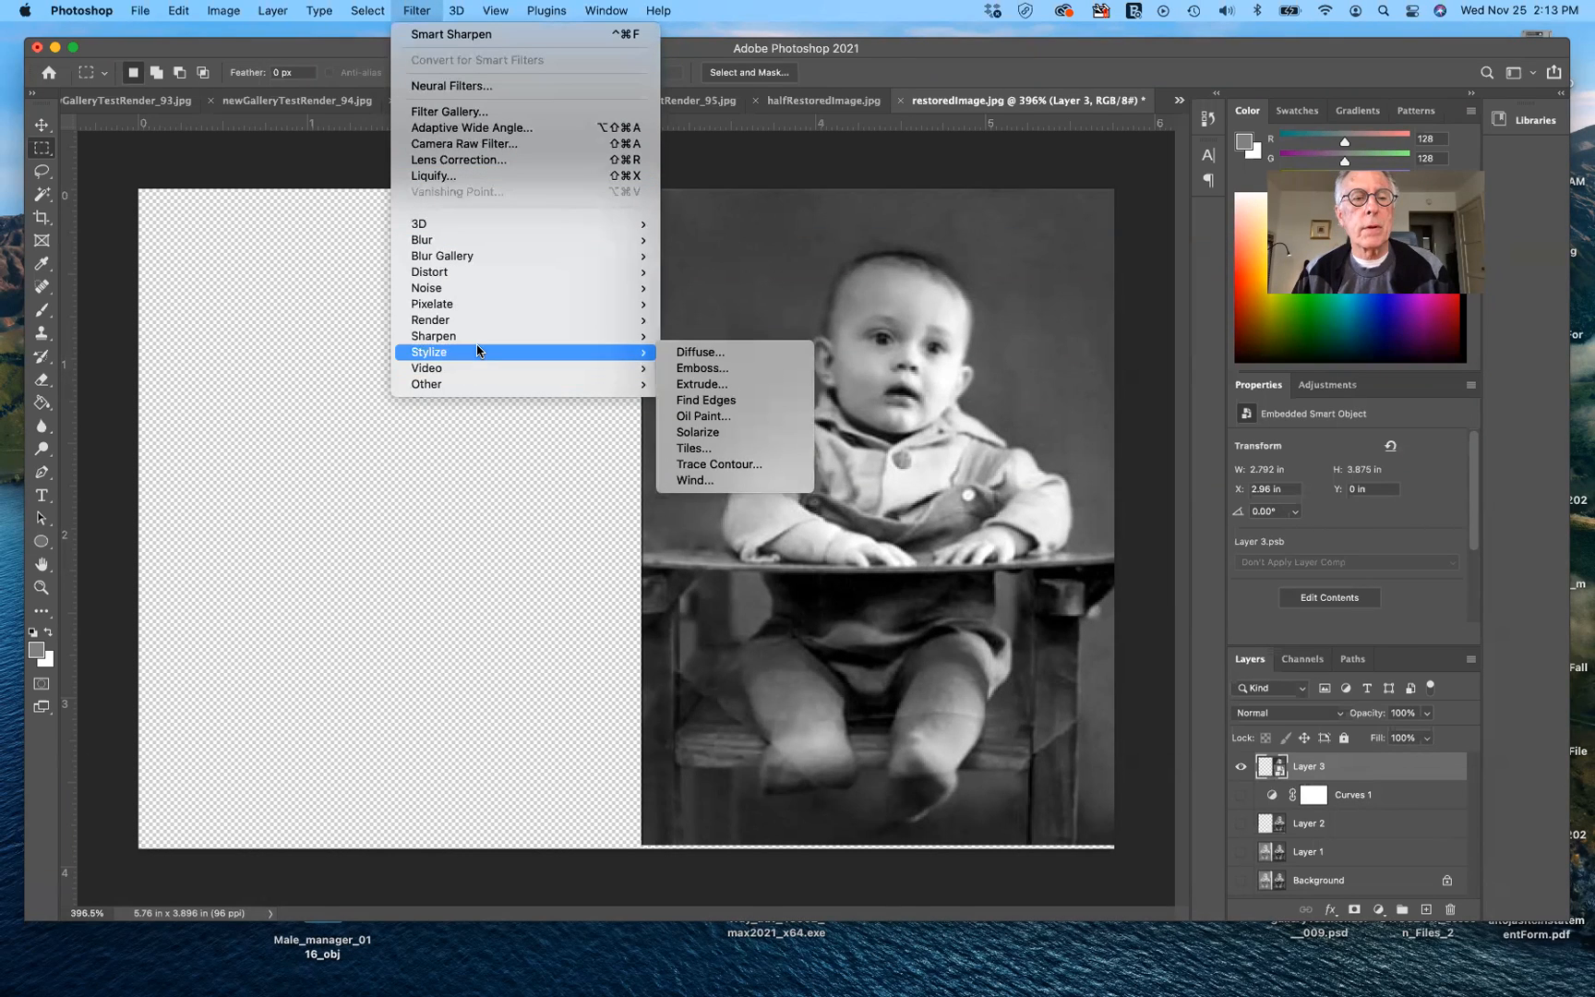
mouse_move(477, 339)
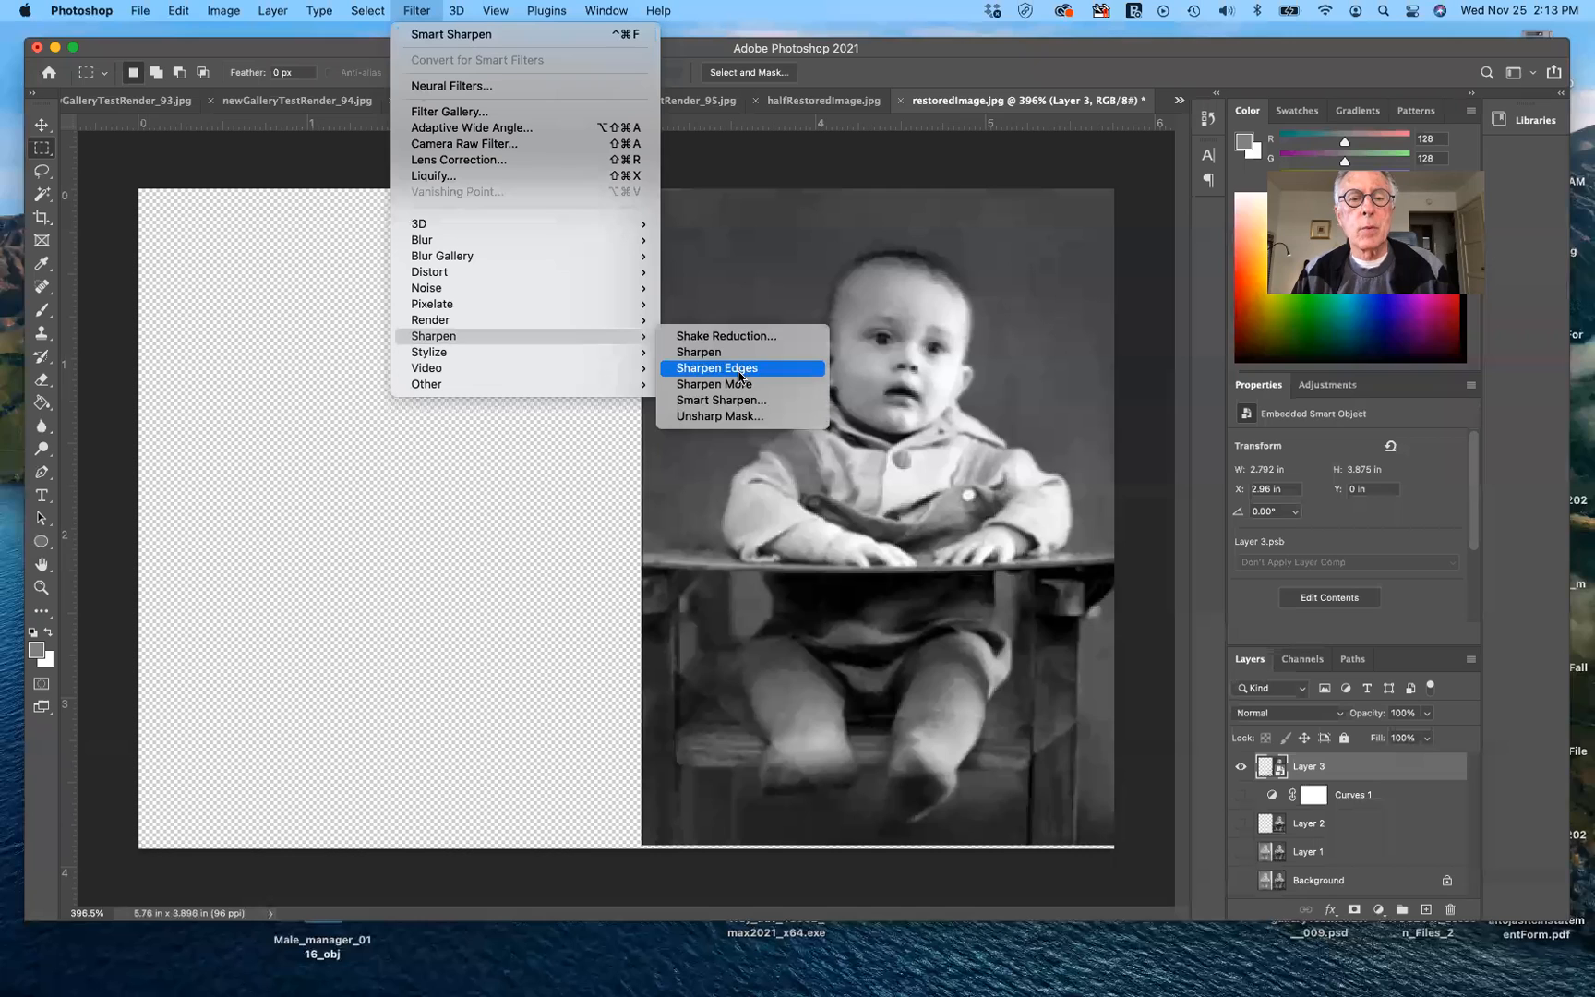
click(743, 407)
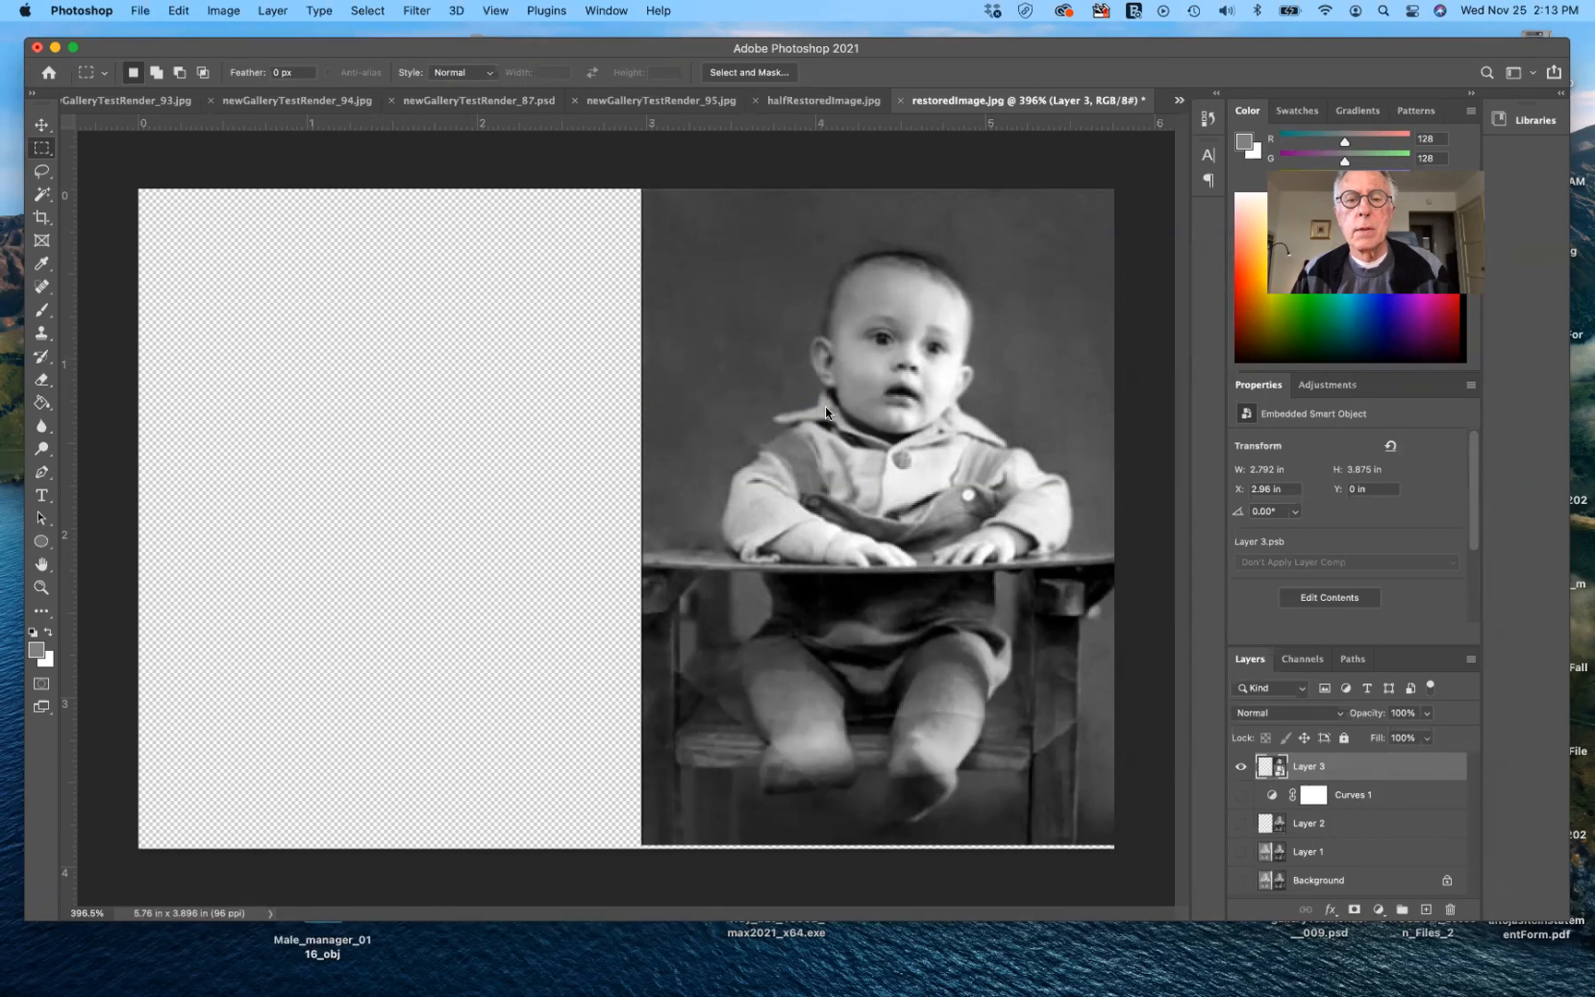
drag(817, 656, 465, 231)
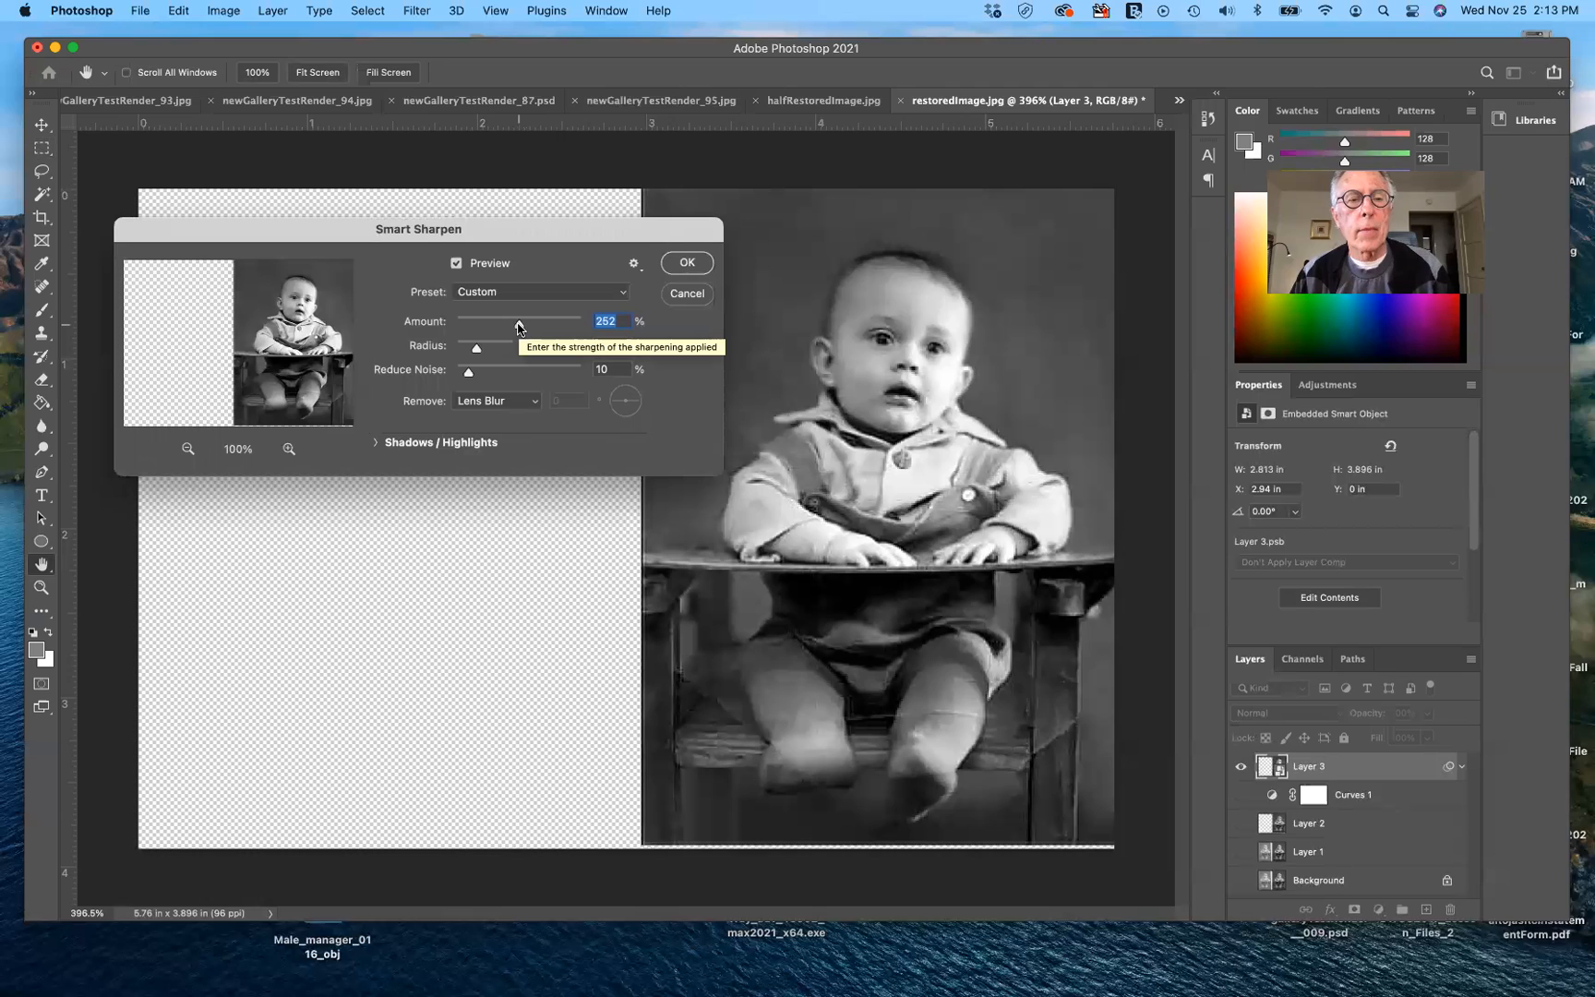
Step: Compare the baby photo with and without the Smart Sharpen preview
click(456, 264)
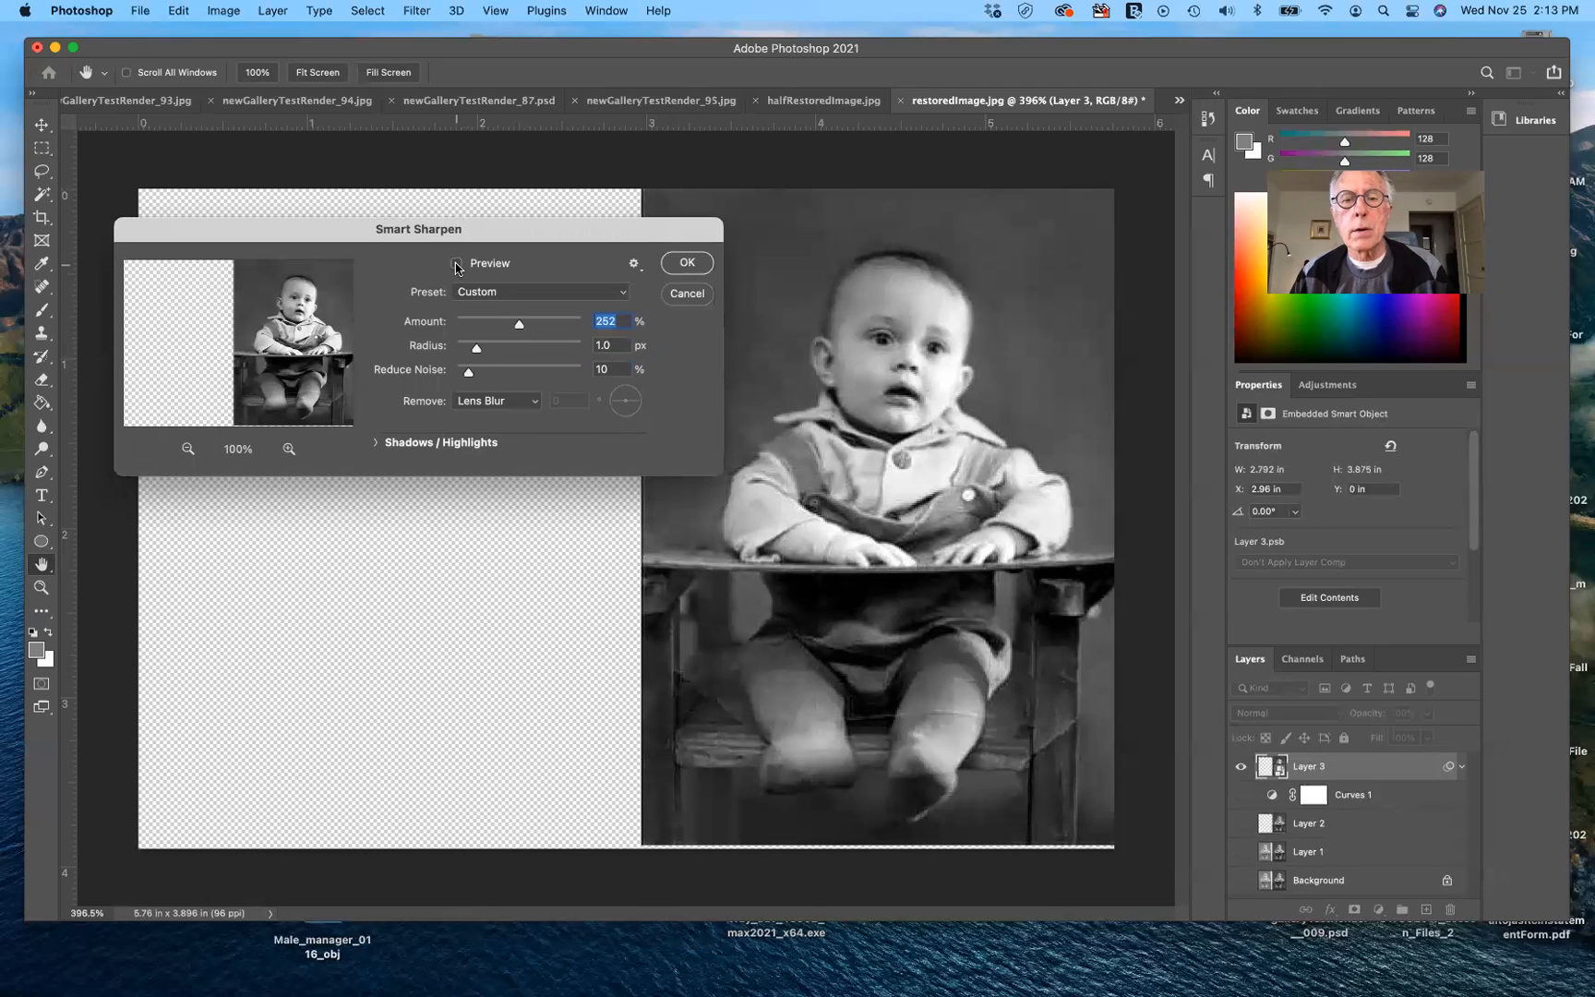
click(456, 265)
click(456, 265)
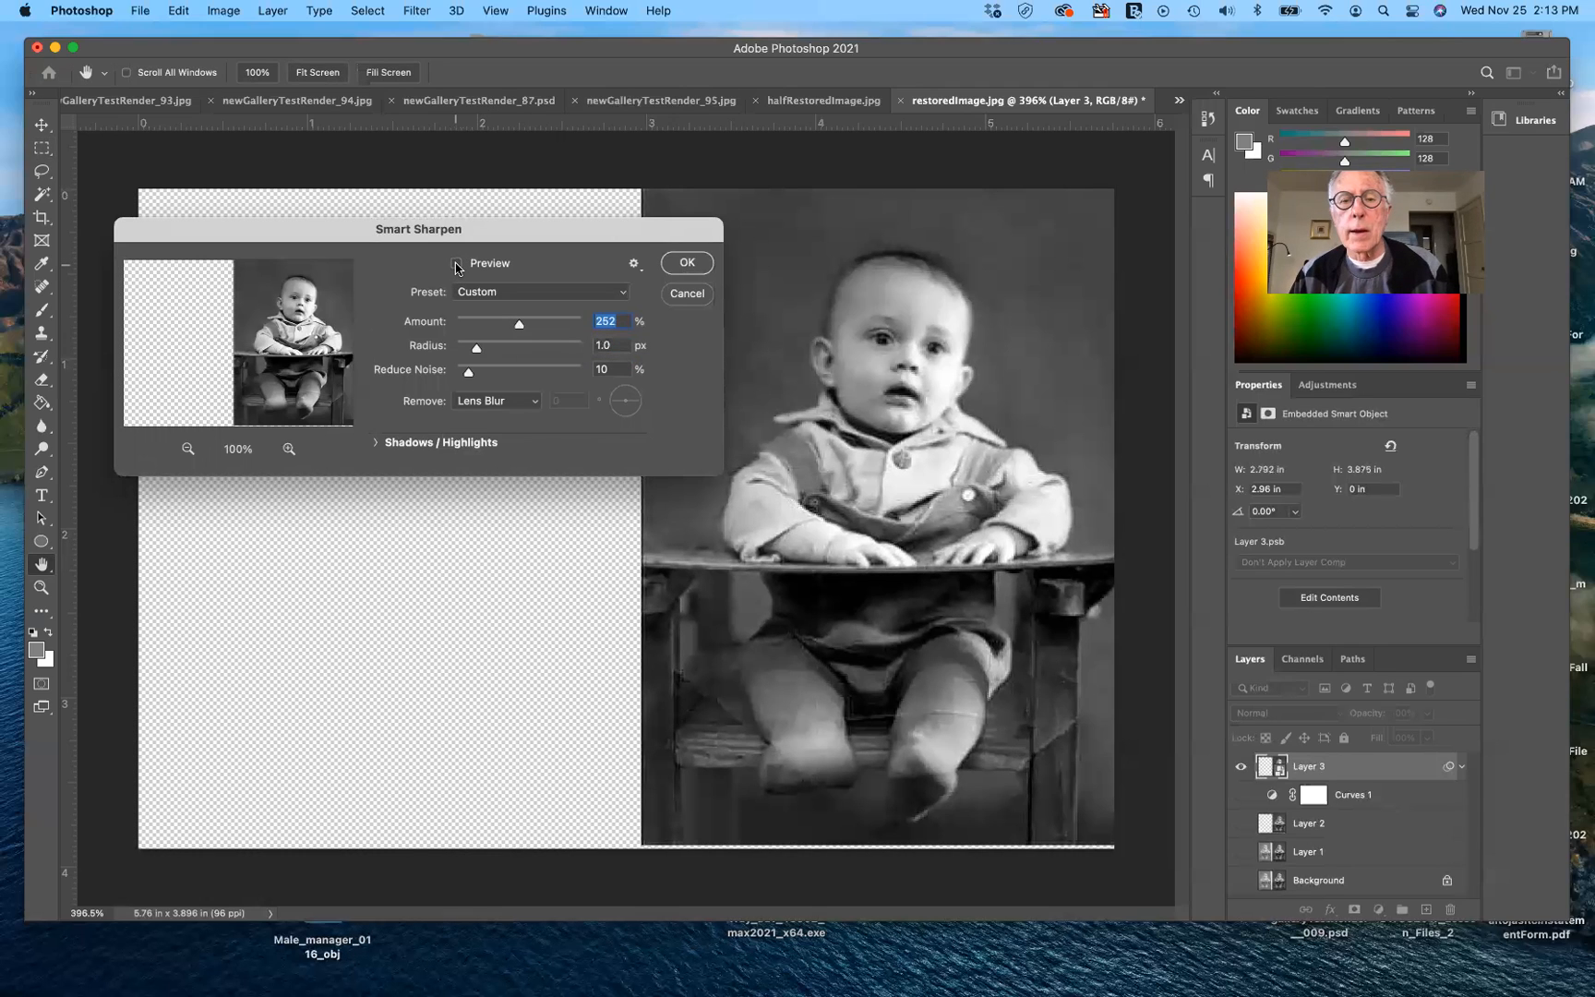
click(456, 265)
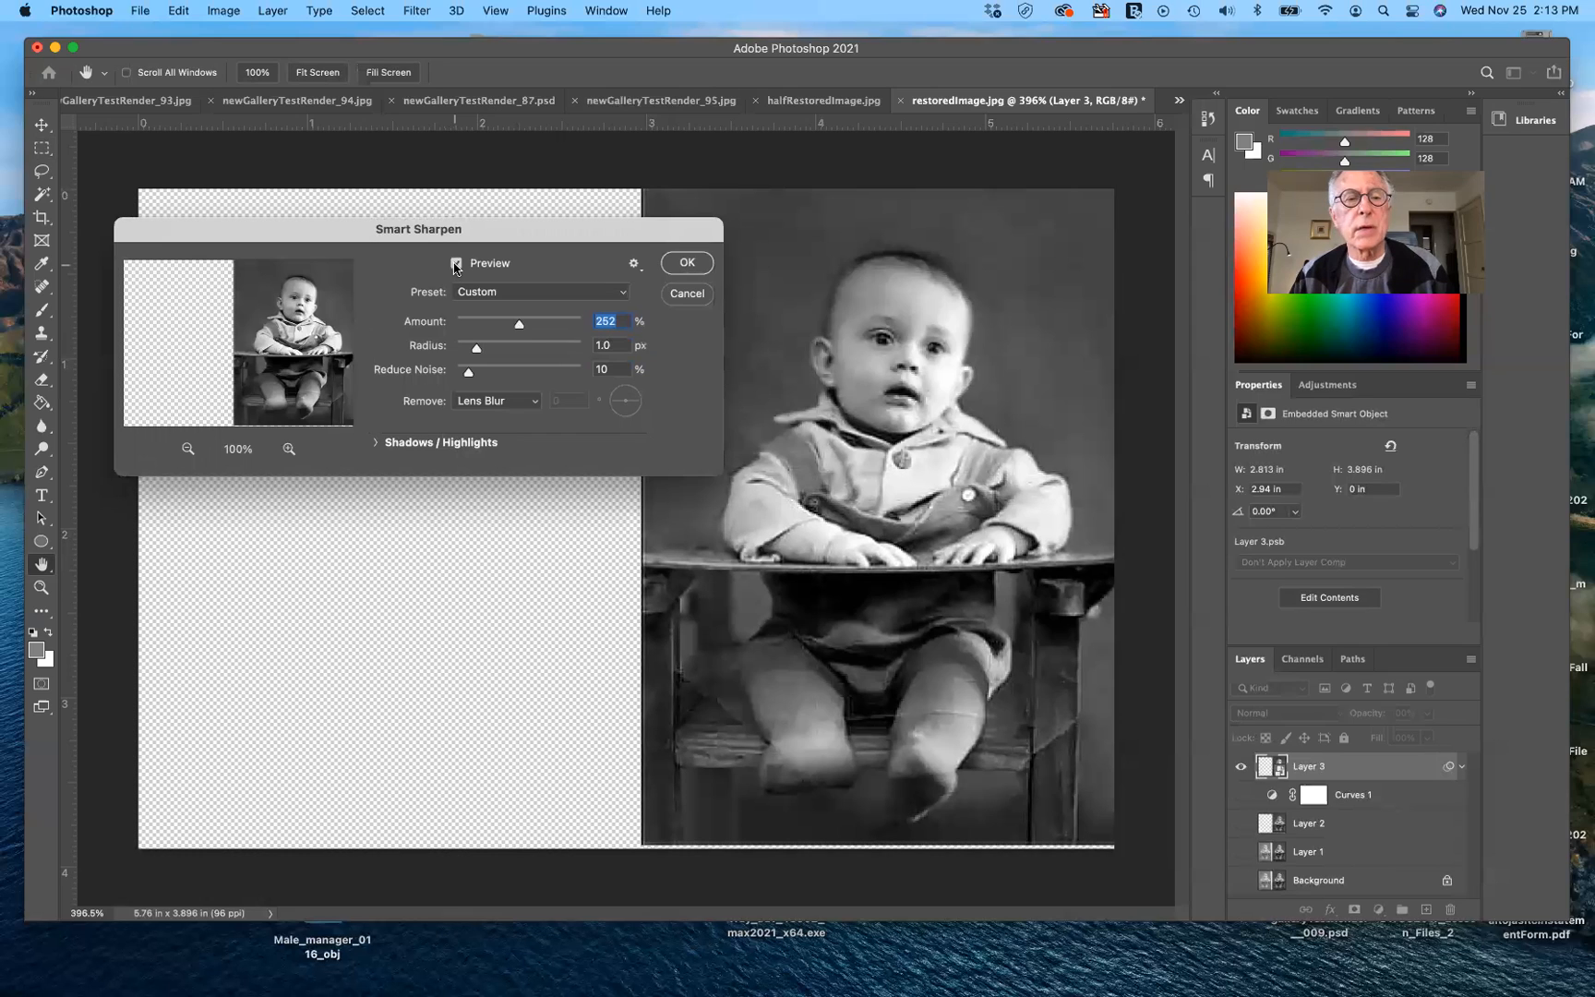
click(456, 265)
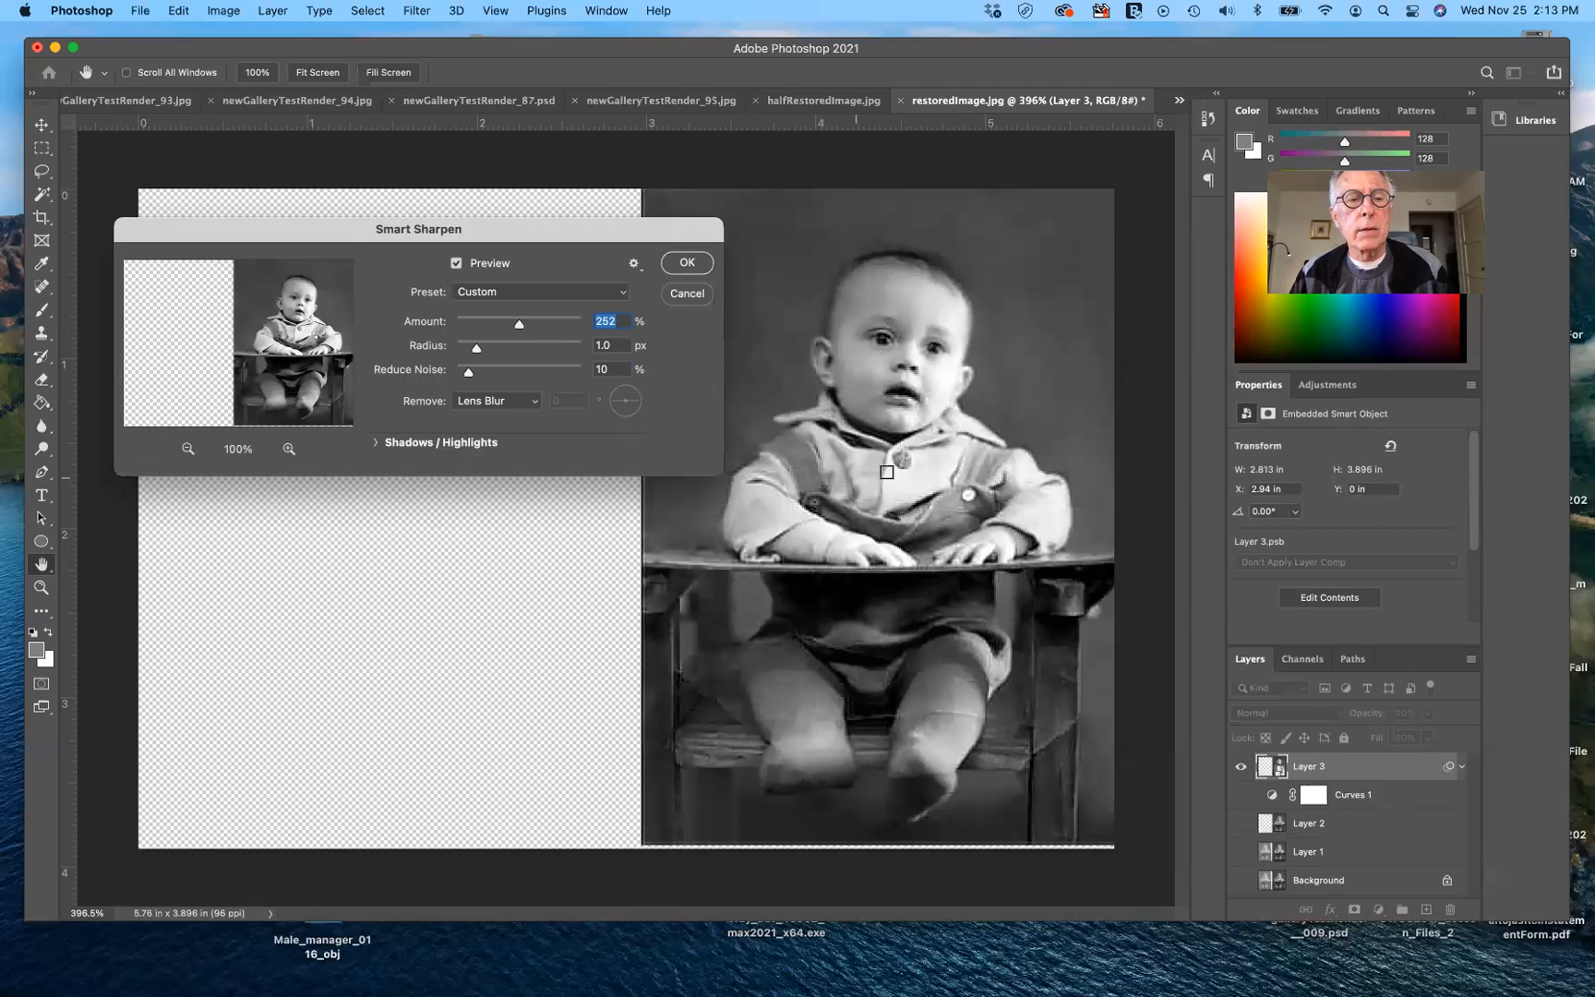
click(455, 264)
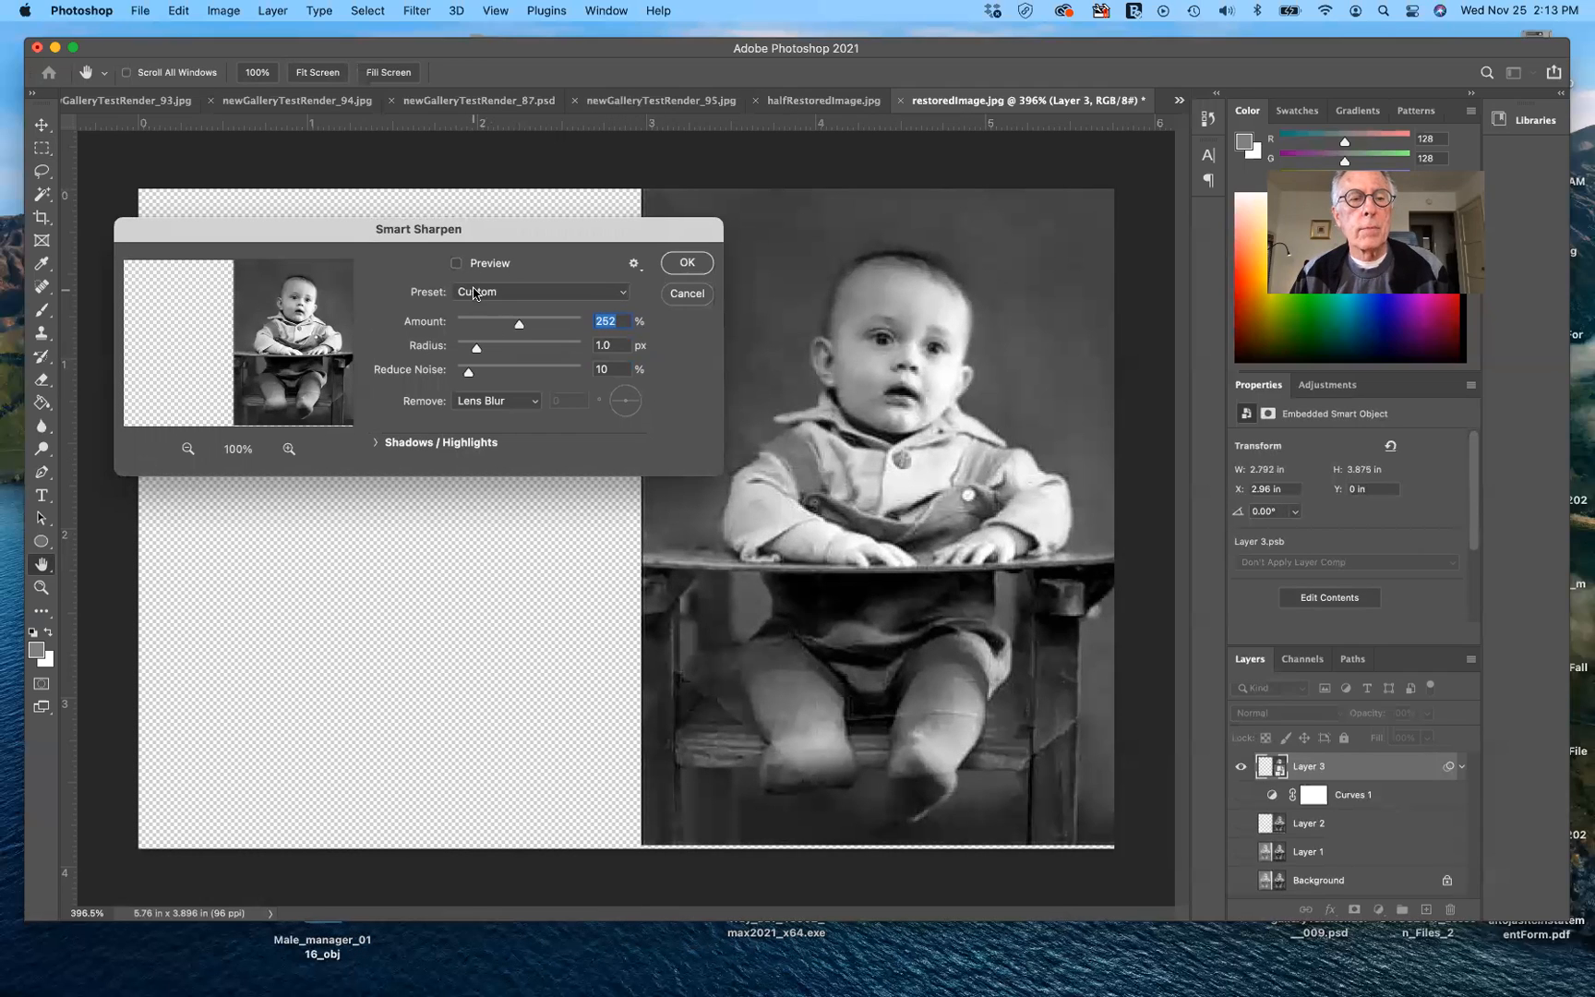
click(455, 265)
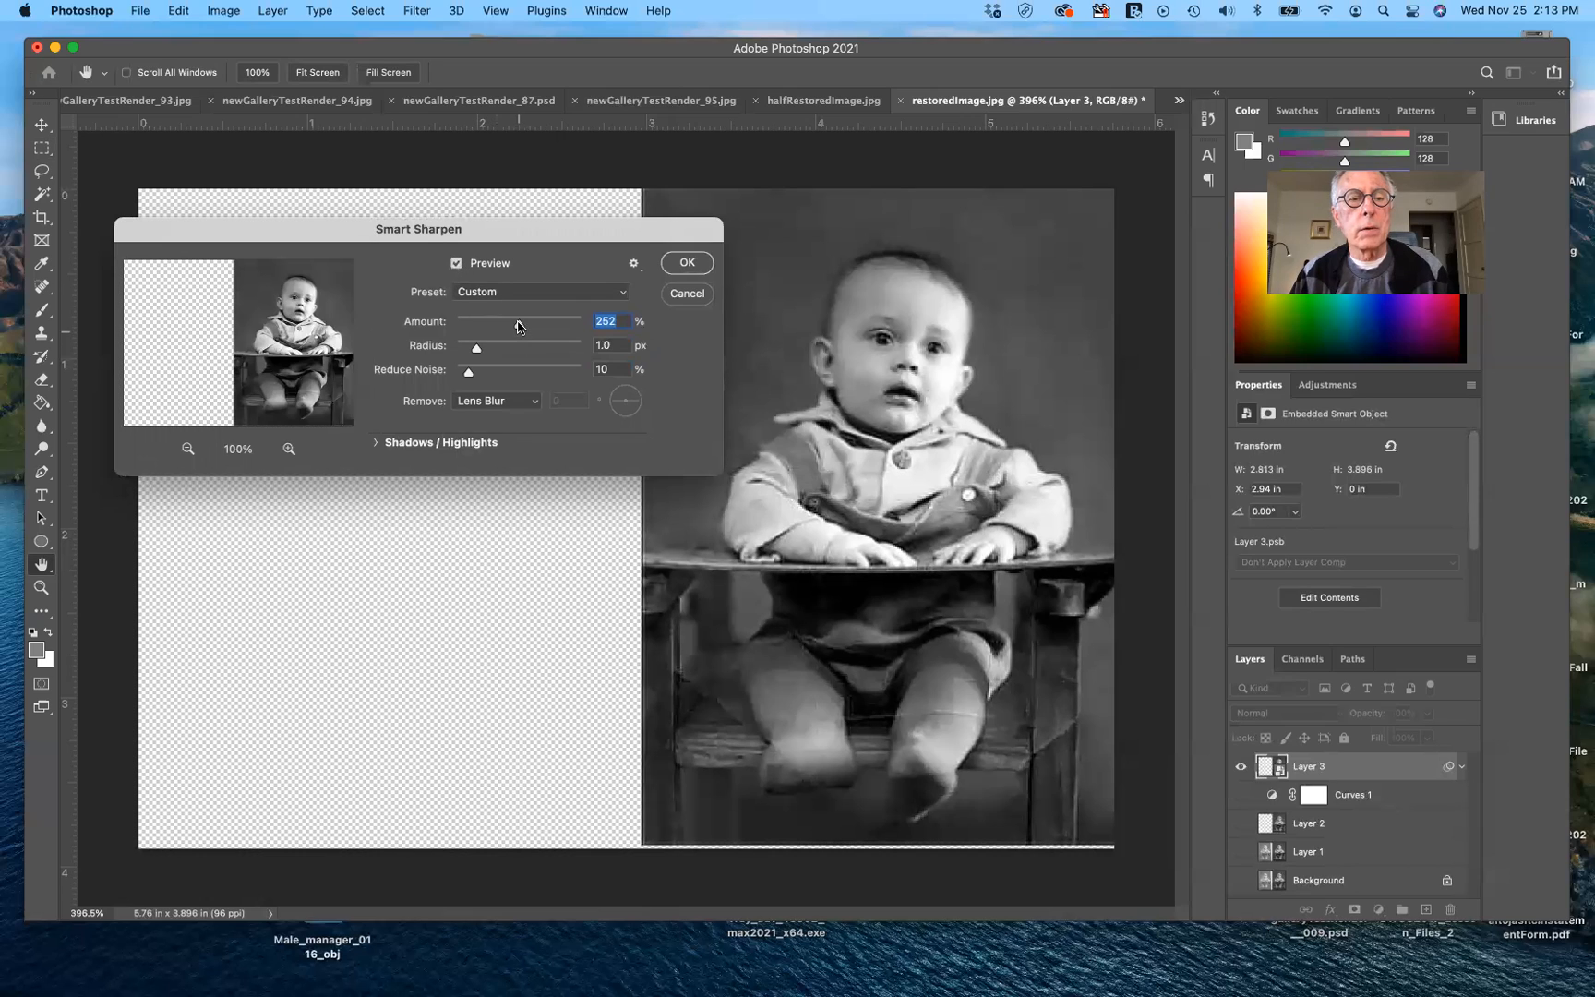
Step: Try a sharpening amount of 500%, and settle on an amount of 248% with a radius of 1.0 px
drag(519, 326, 674, 332)
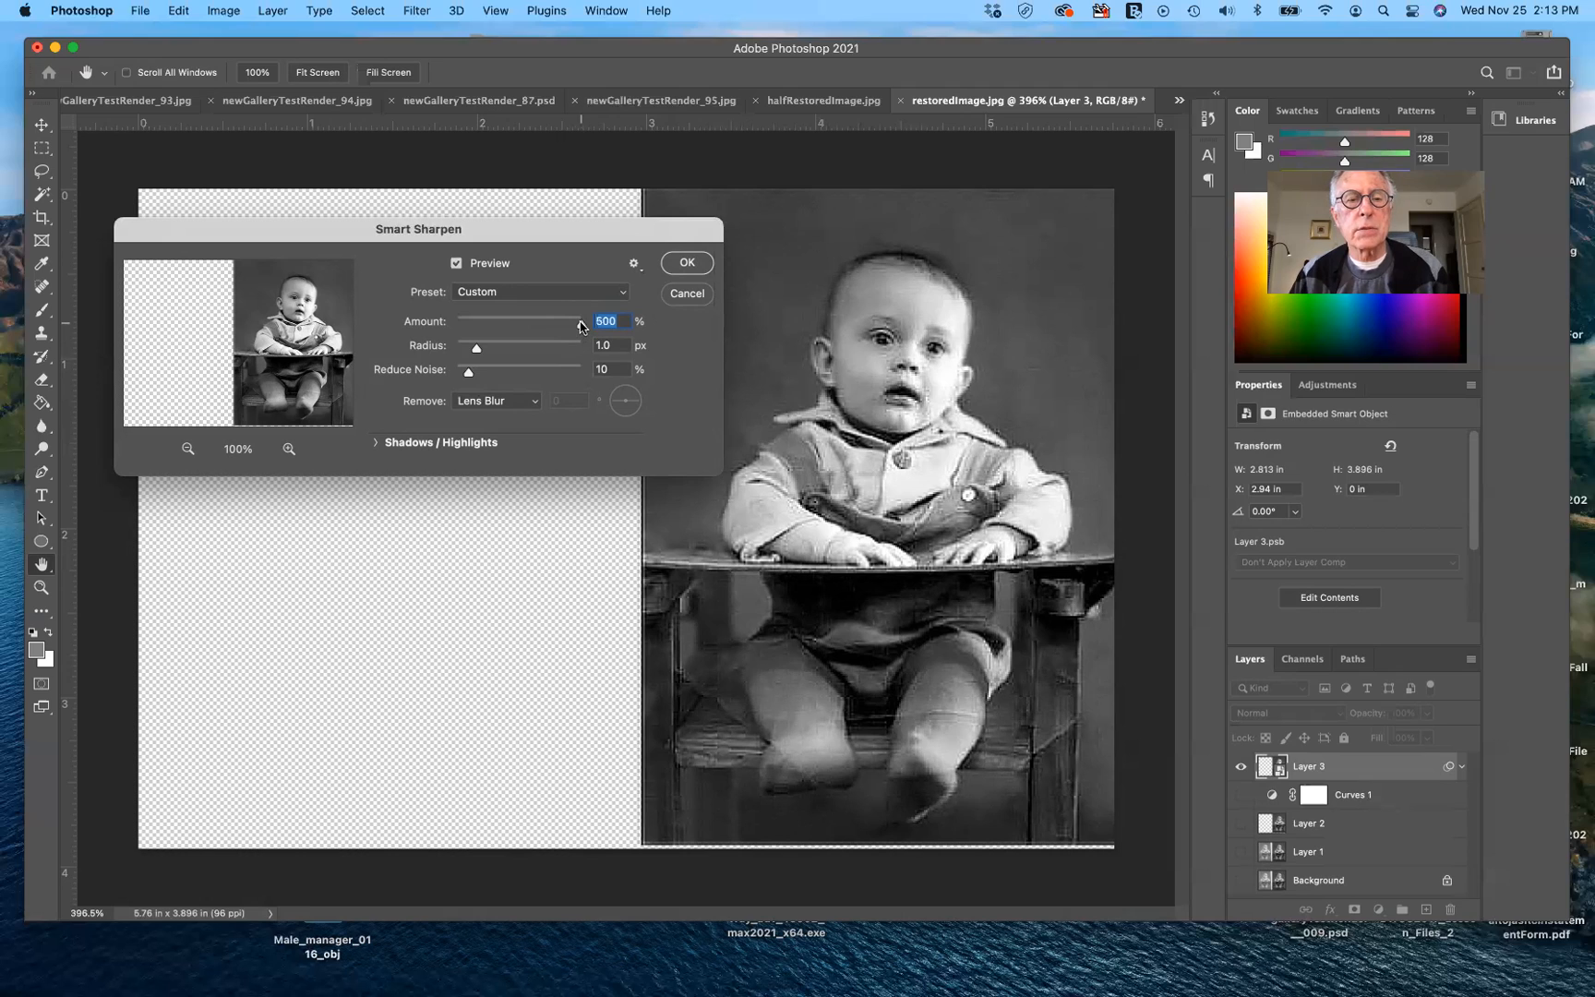
drag(582, 327, 519, 329)
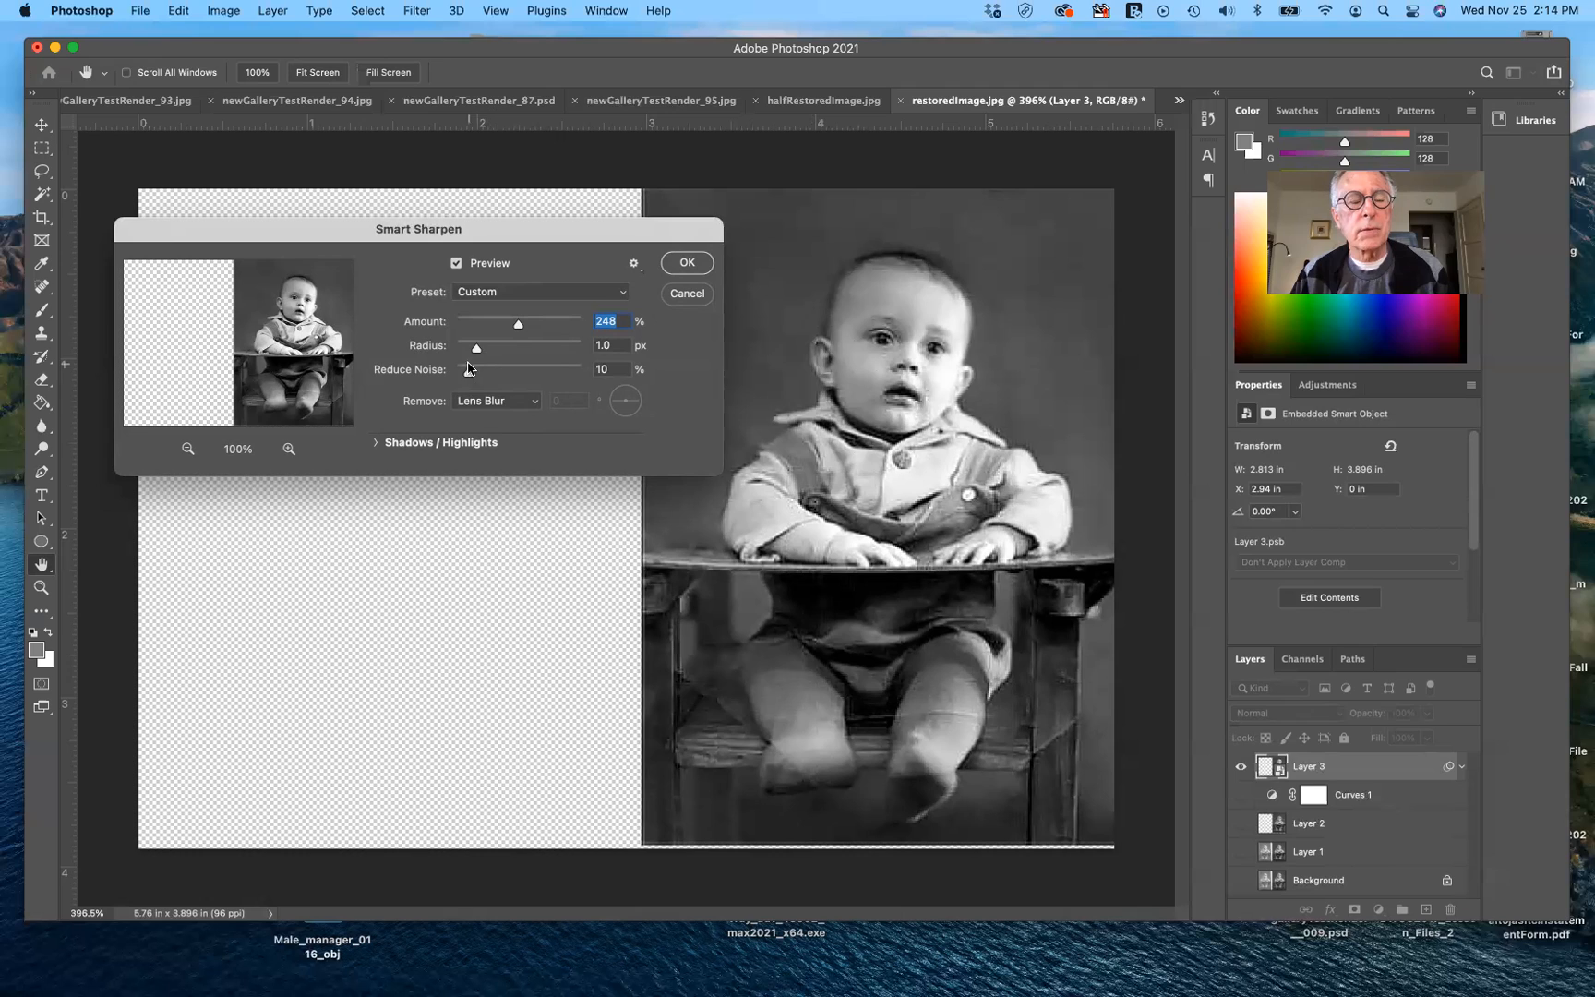
mouse_move(475, 352)
mouse_down()
mouse_move(504, 356)
mouse_move(477, 357)
mouse_up()
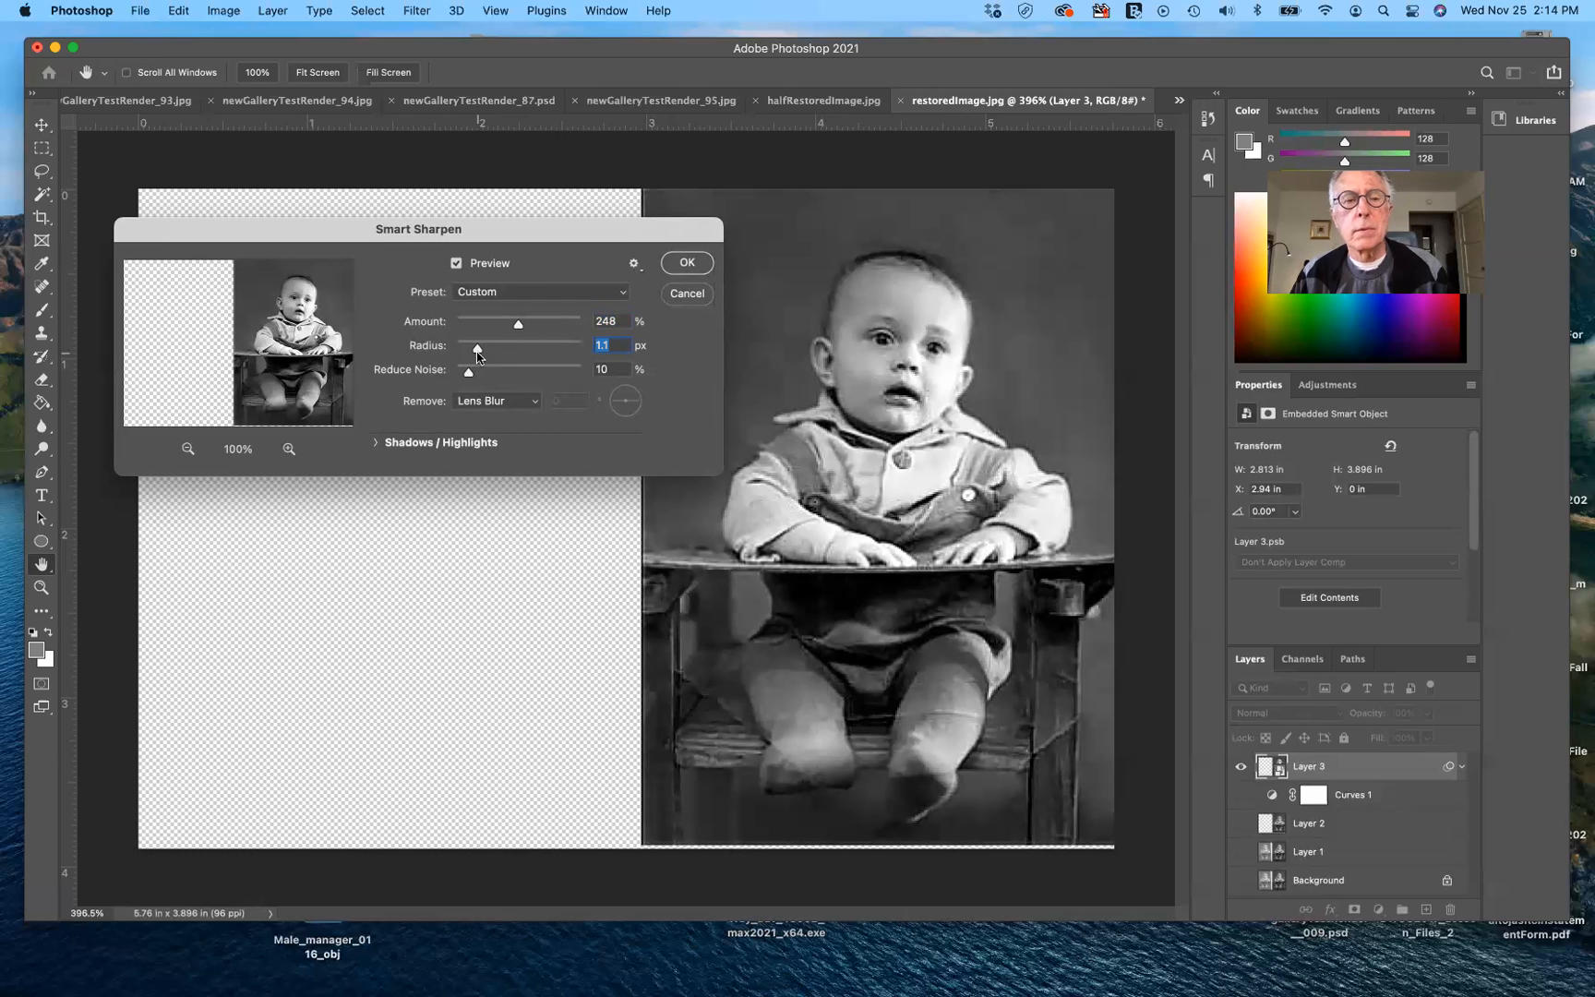
drag(478, 357, 478, 358)
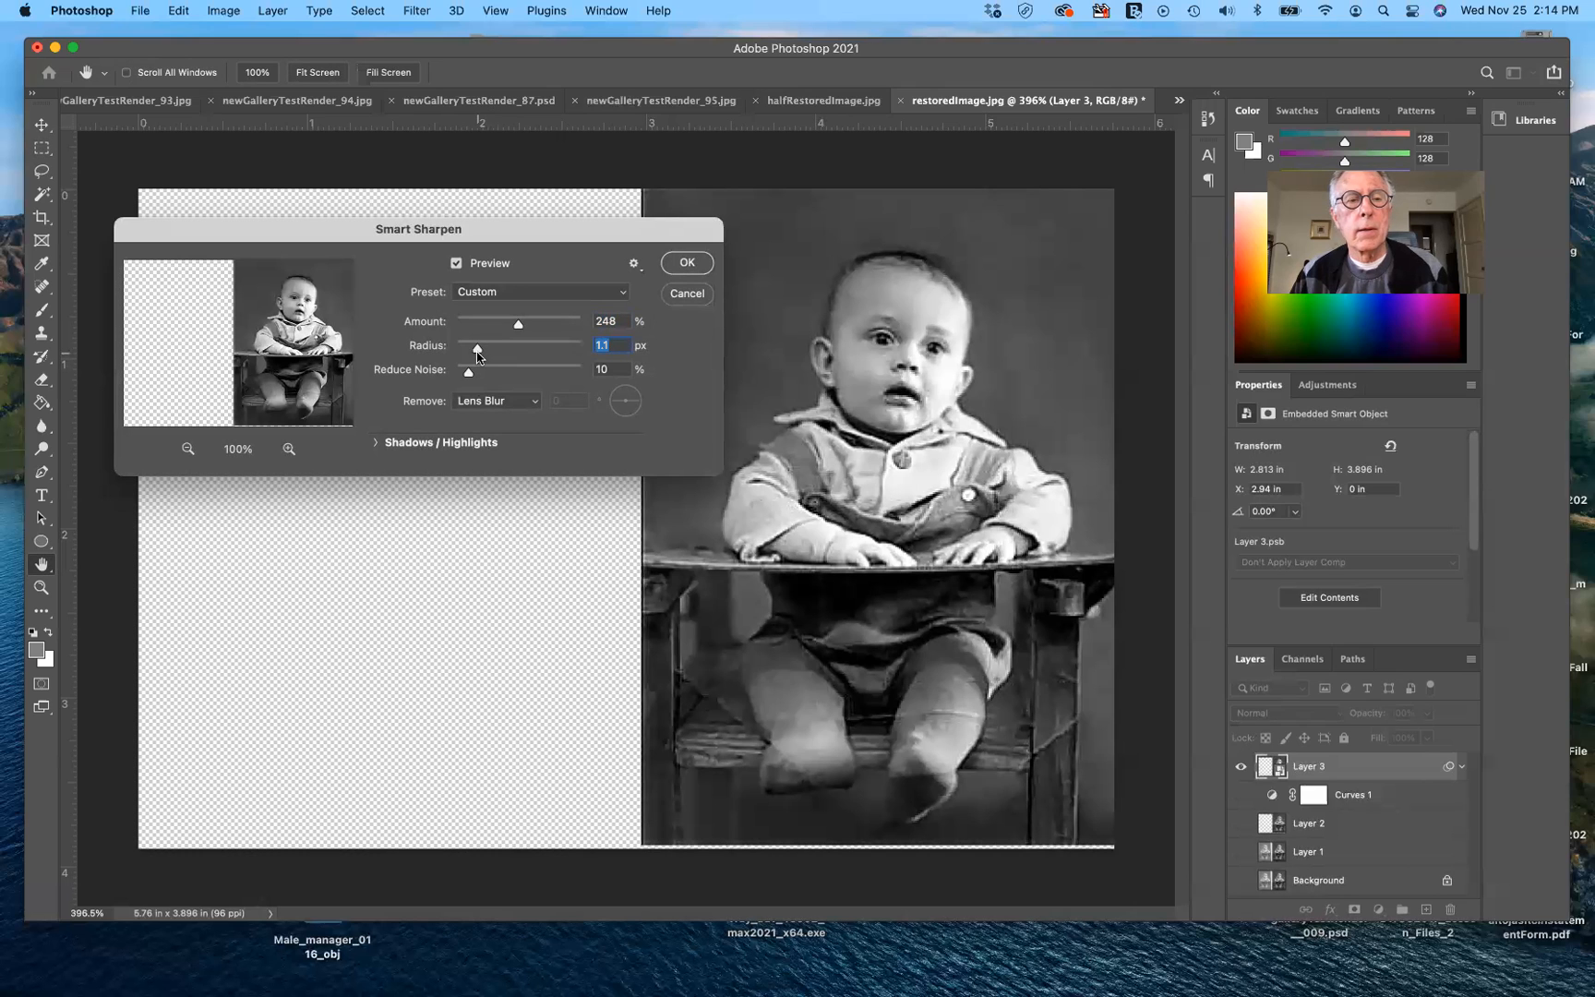
drag(477, 357, 475, 357)
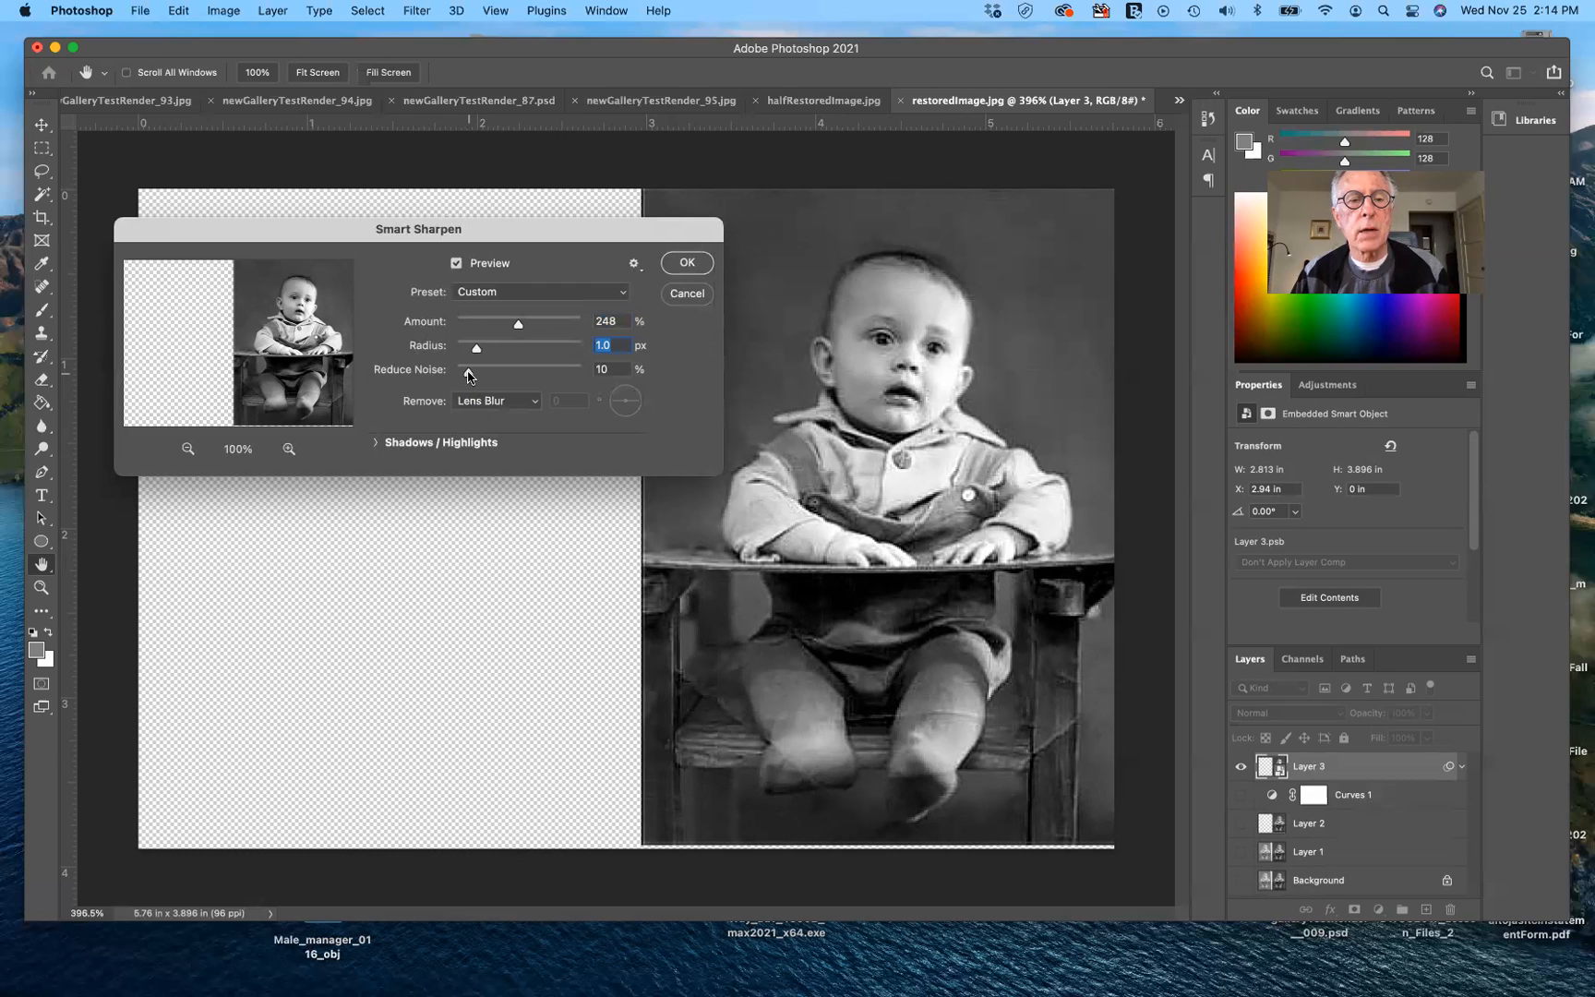
Step: Try Reduce Noise at 100%, settle on 14%, and apply Smart Sharpen after comparing the preview
drag(467, 373, 472, 373)
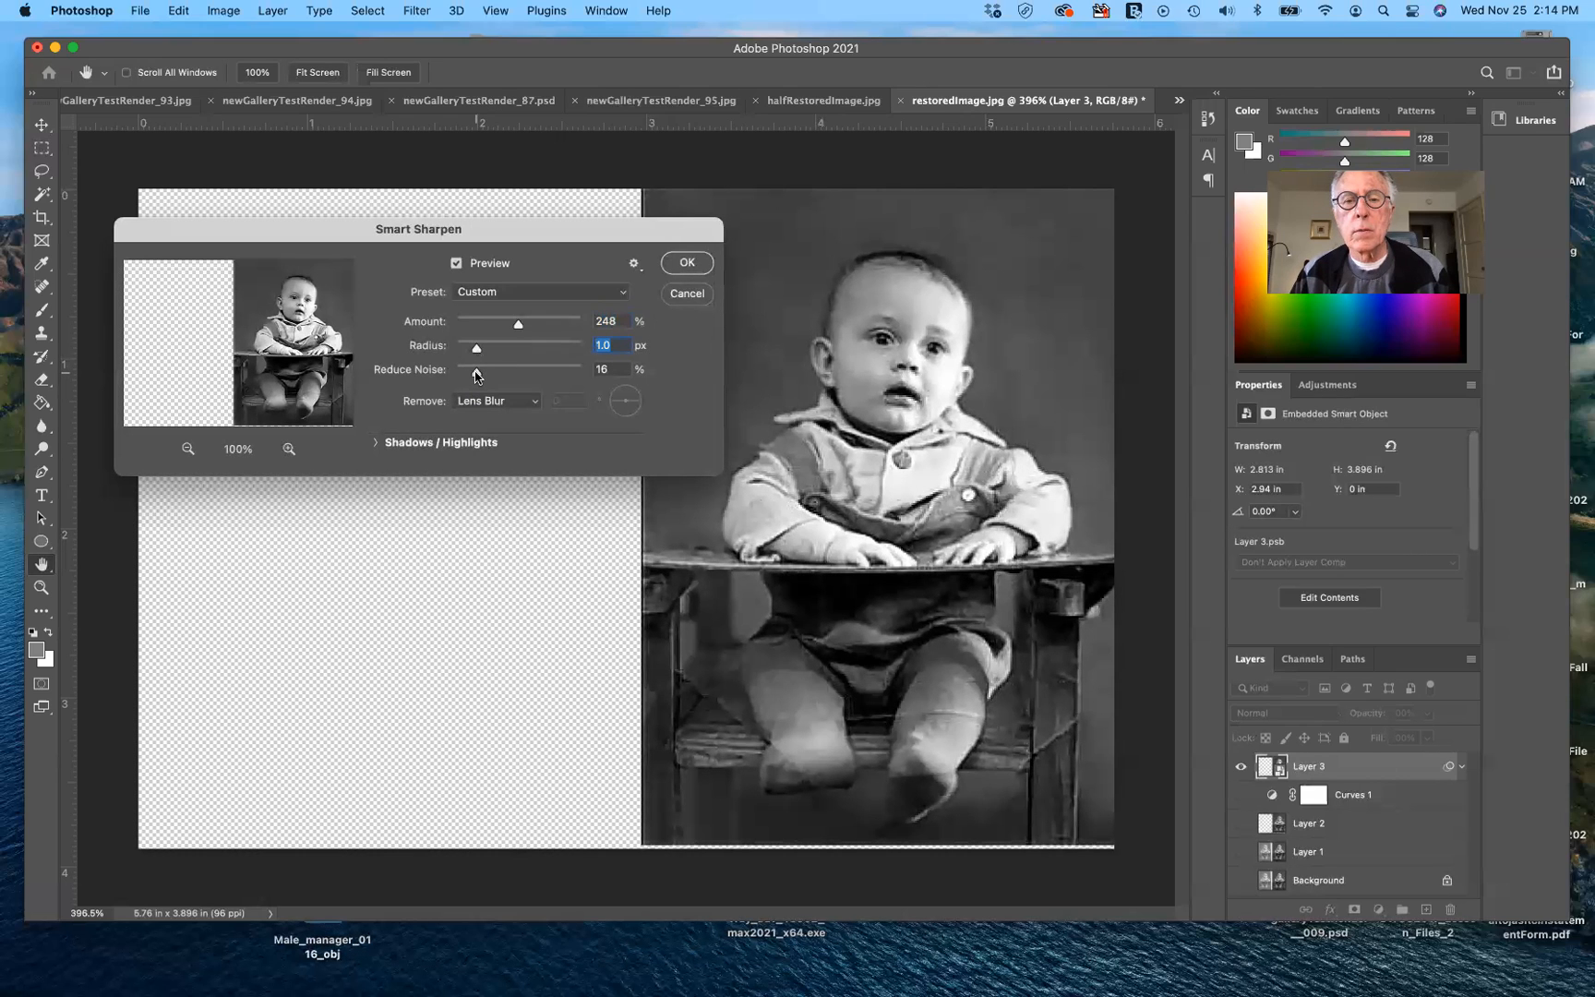
drag(477, 374, 586, 373)
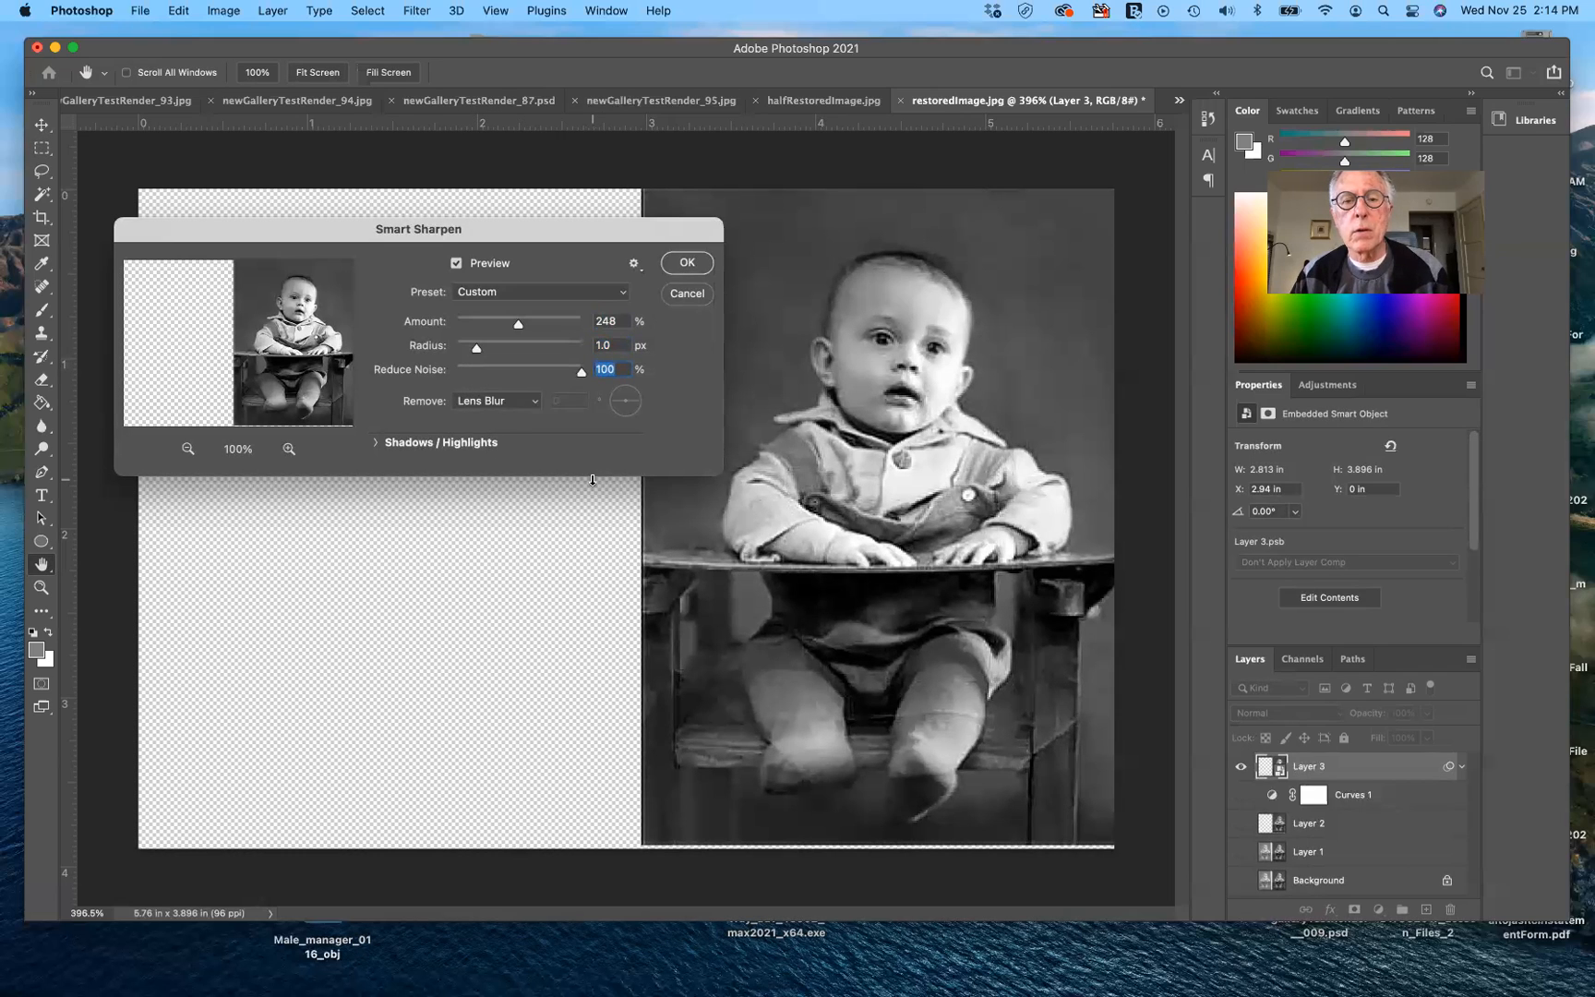
drag(581, 374, 477, 373)
click(457, 264)
click(456, 265)
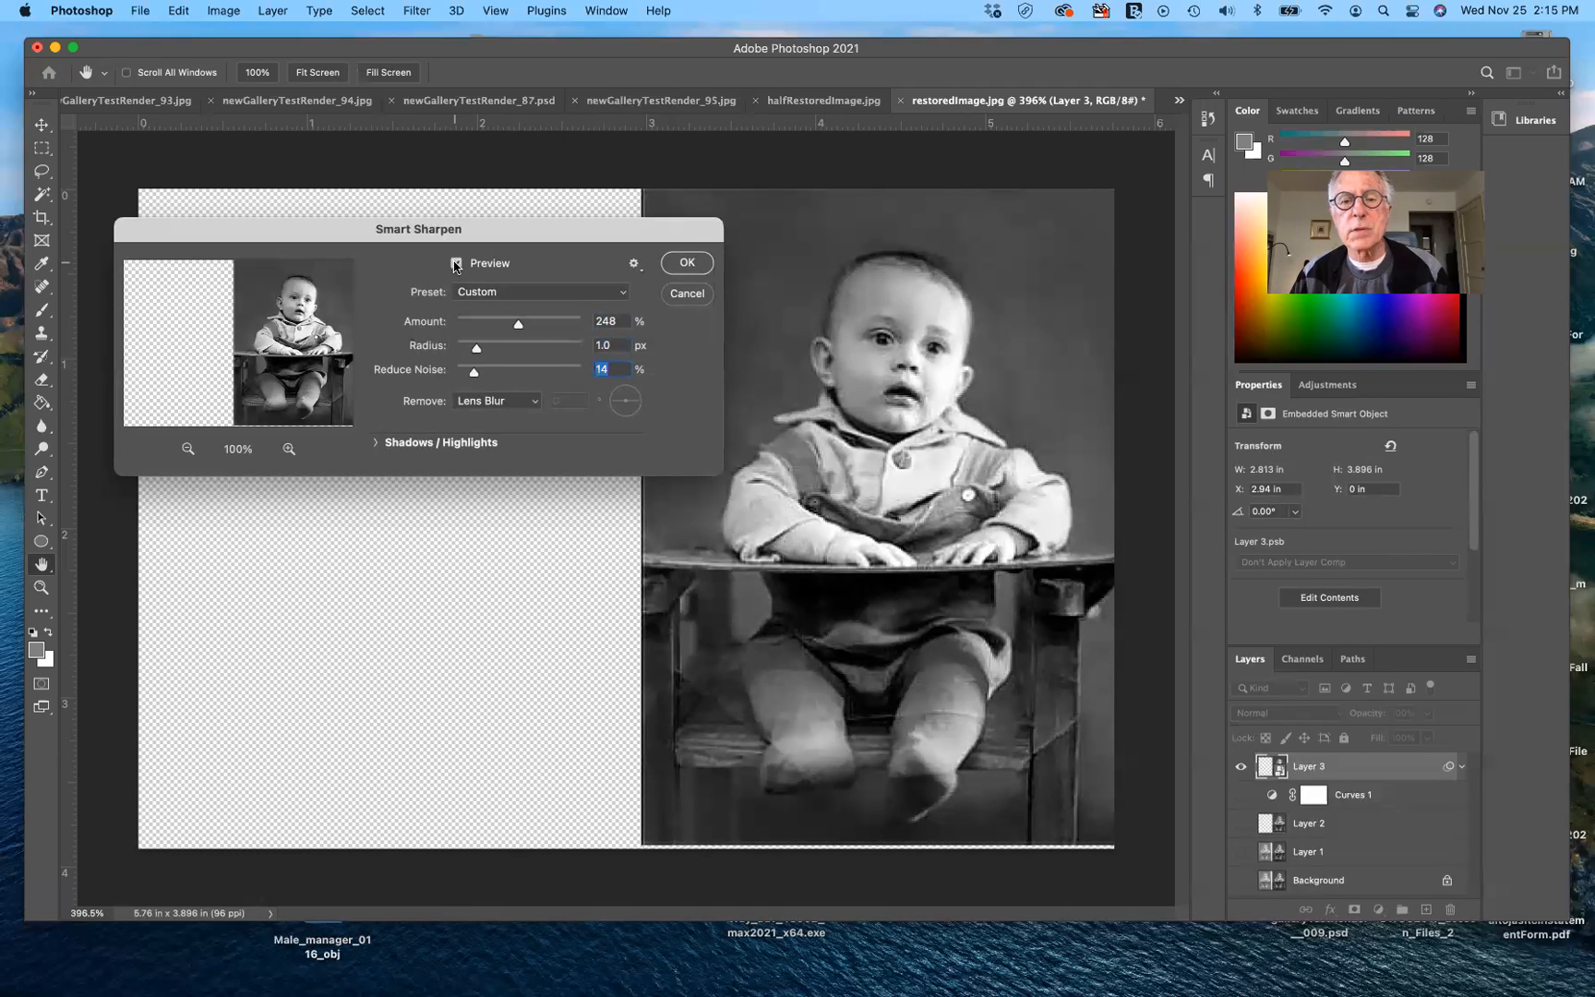
click(692, 263)
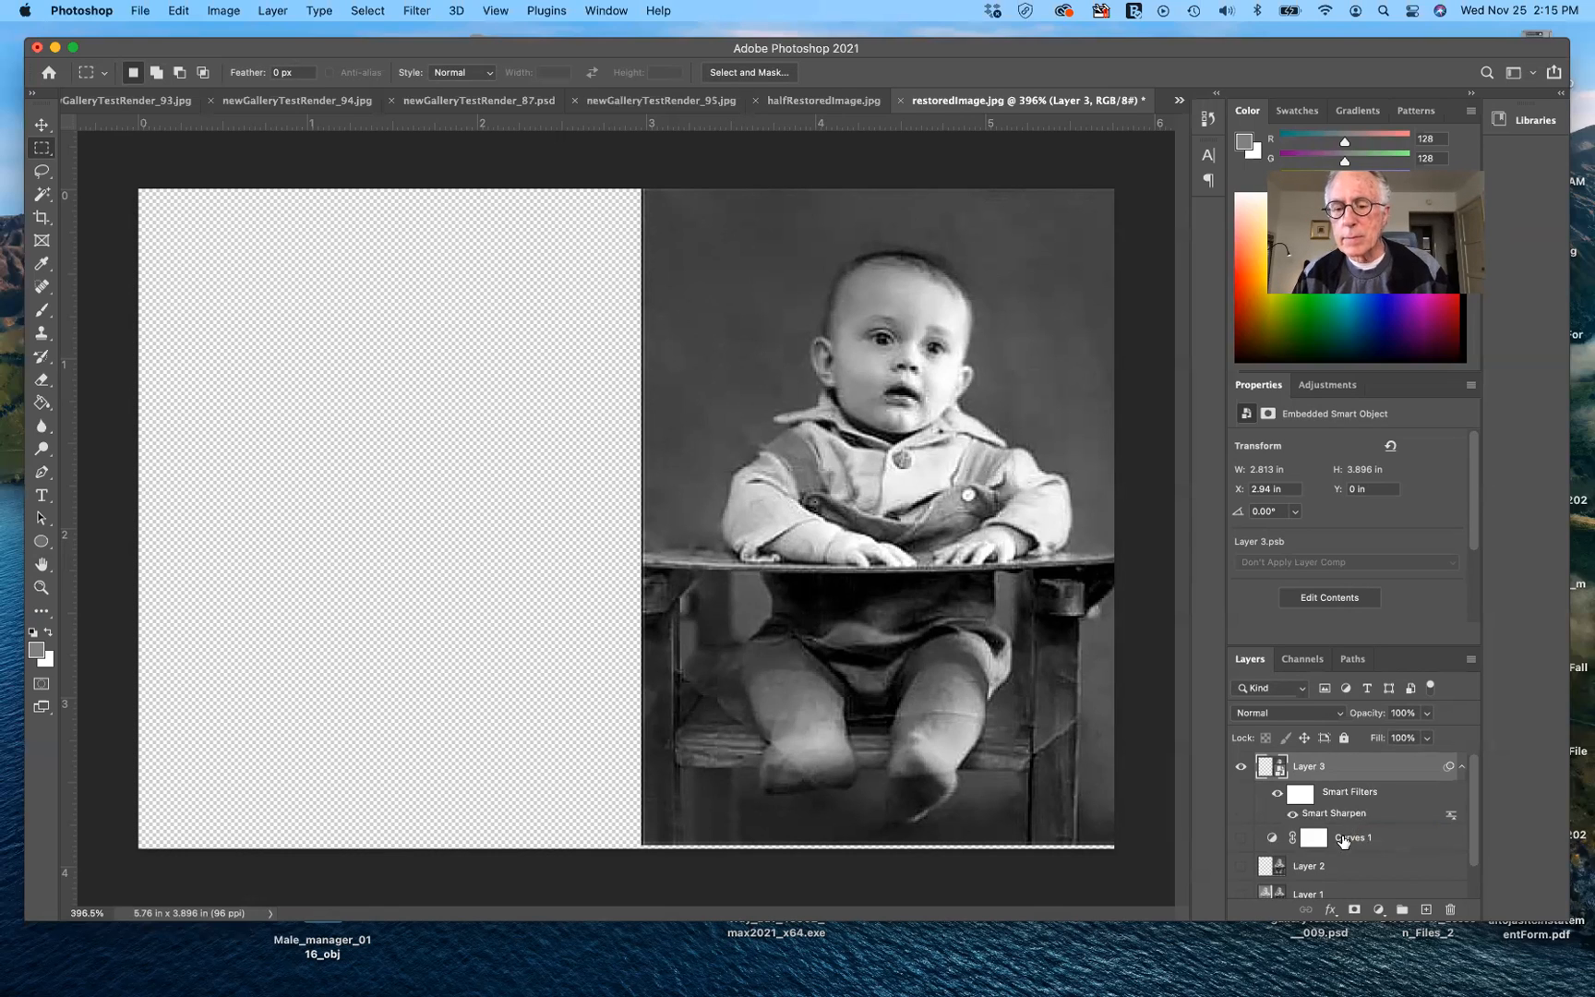
Step: Show Layer 1 beneath the sharpened Layer 3 so the damaged original appears beside it
scroll(1343, 862, down, 2)
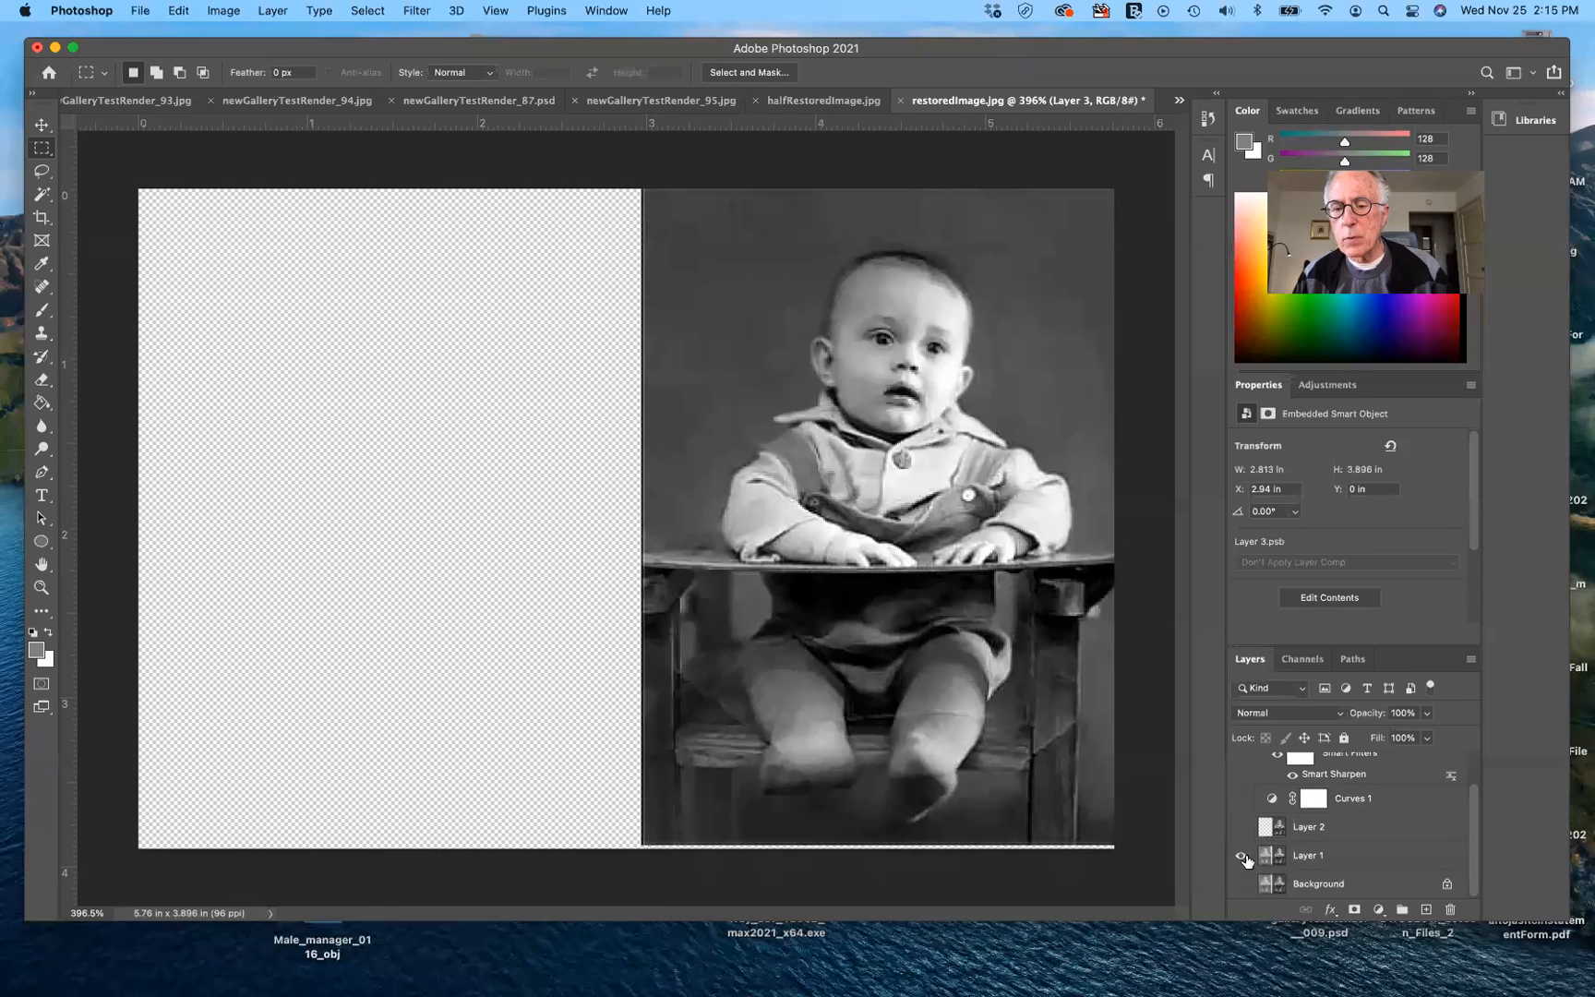
click(1242, 856)
scroll(1312, 835, up, 2)
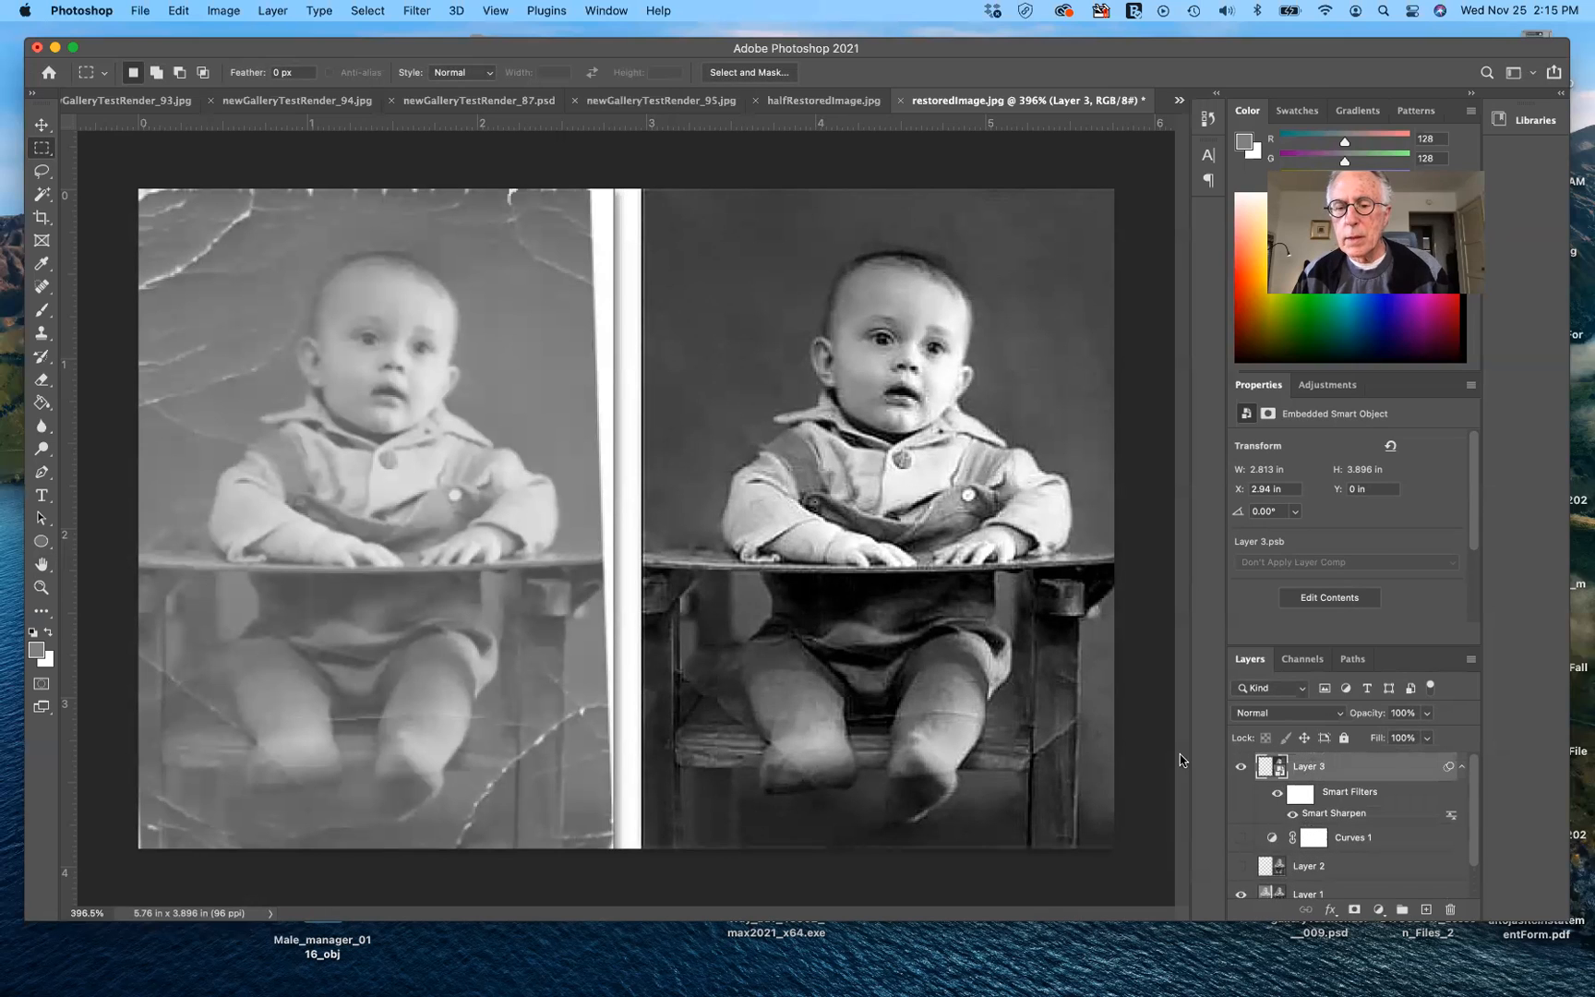
Step: Compare the photo before and after enhancement by toggling the visibility of Layer 3, leaving it shown
click(1240, 767)
click(1240, 766)
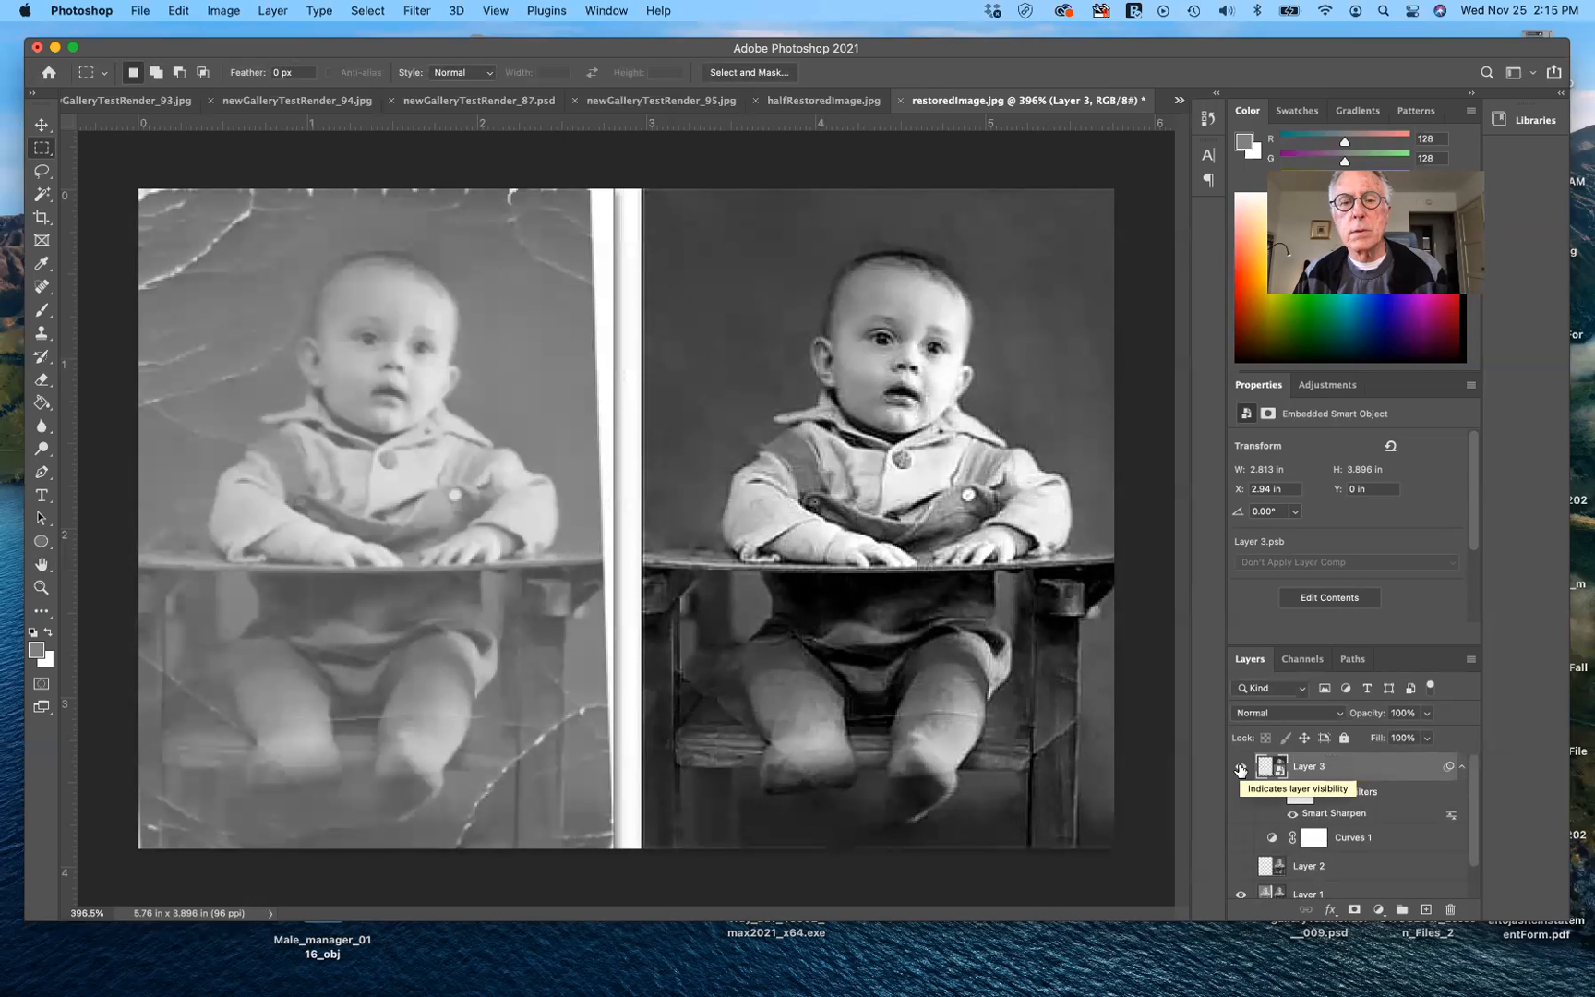
click(1240, 768)
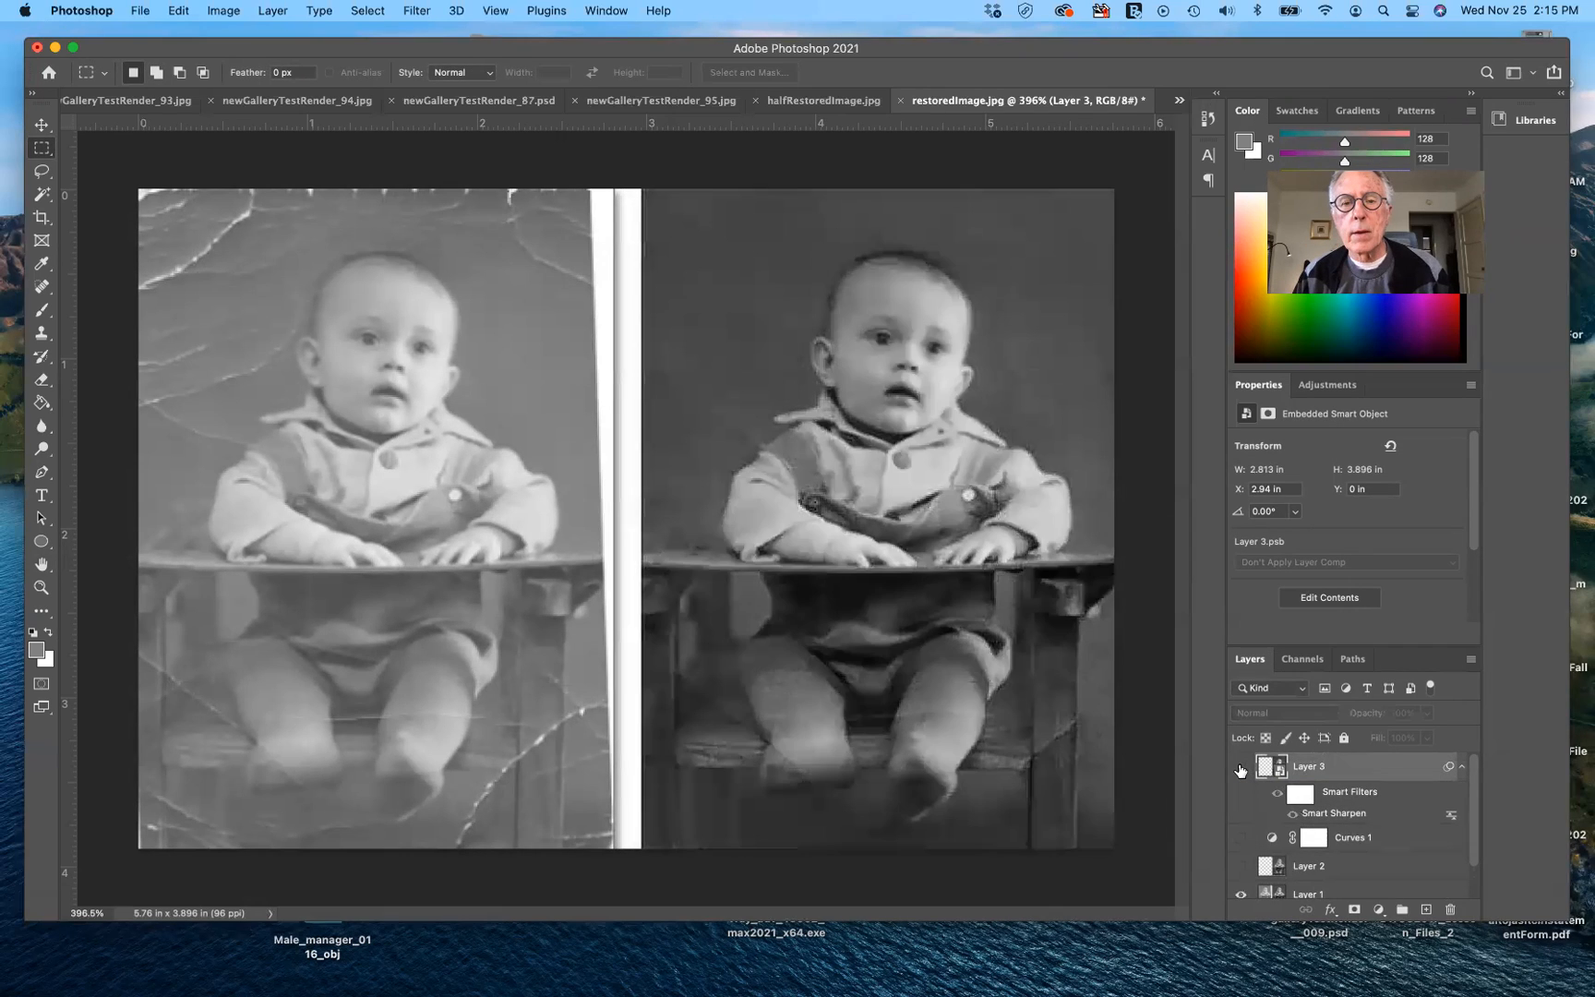
click(1240, 767)
click(1240, 768)
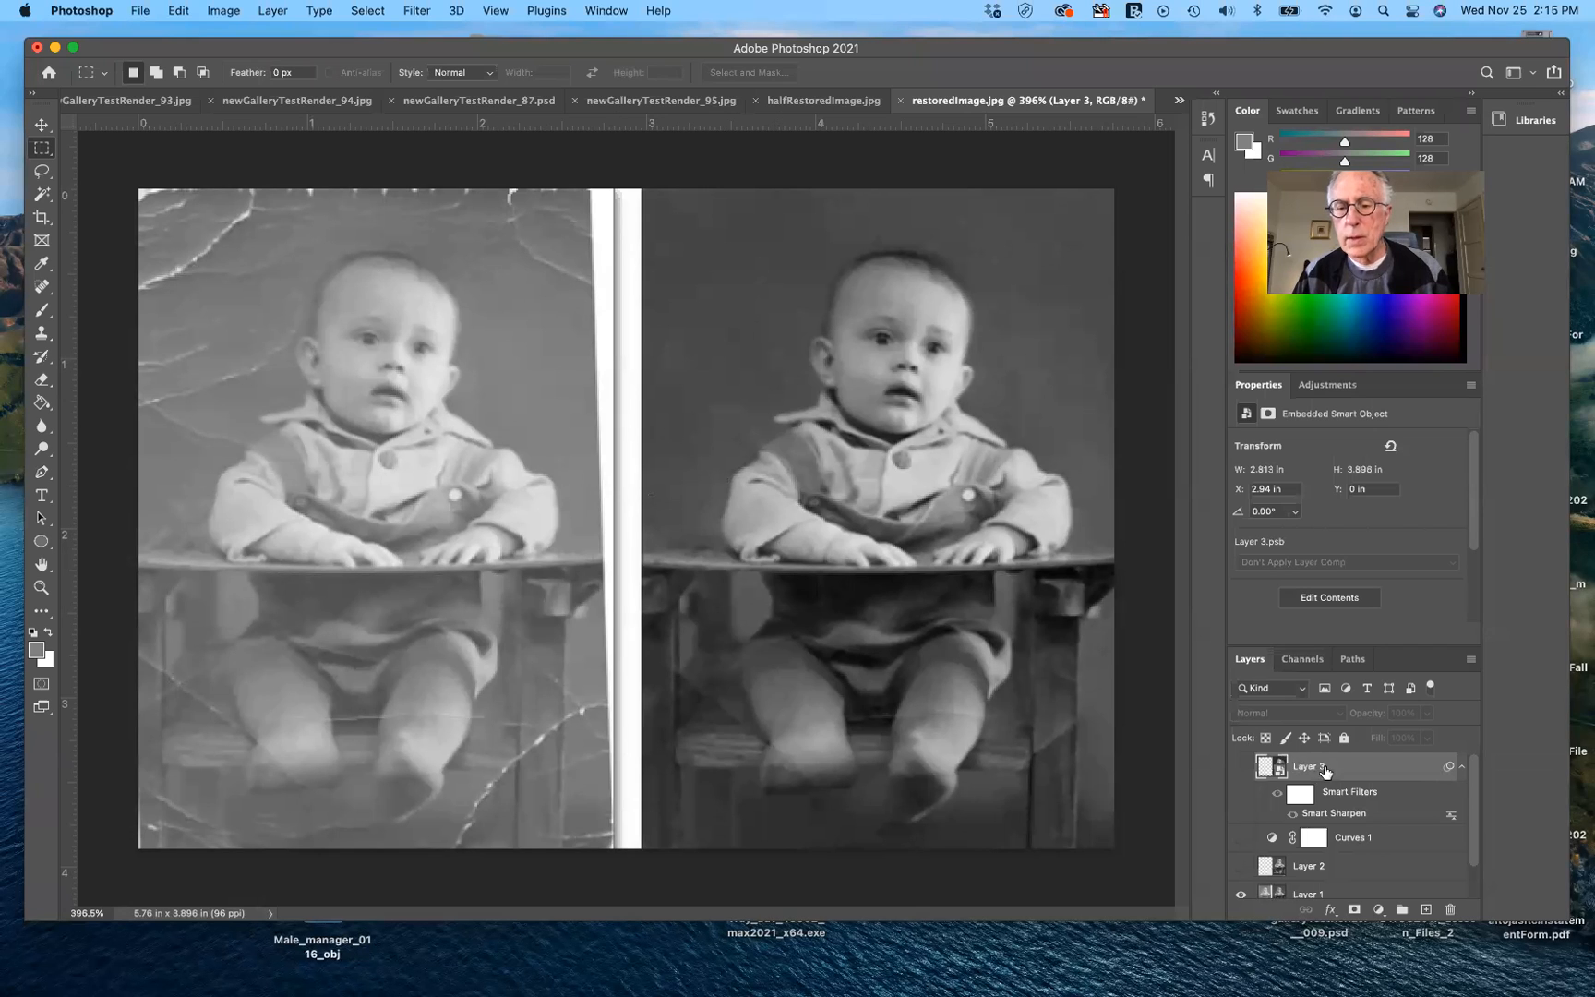
click(1239, 767)
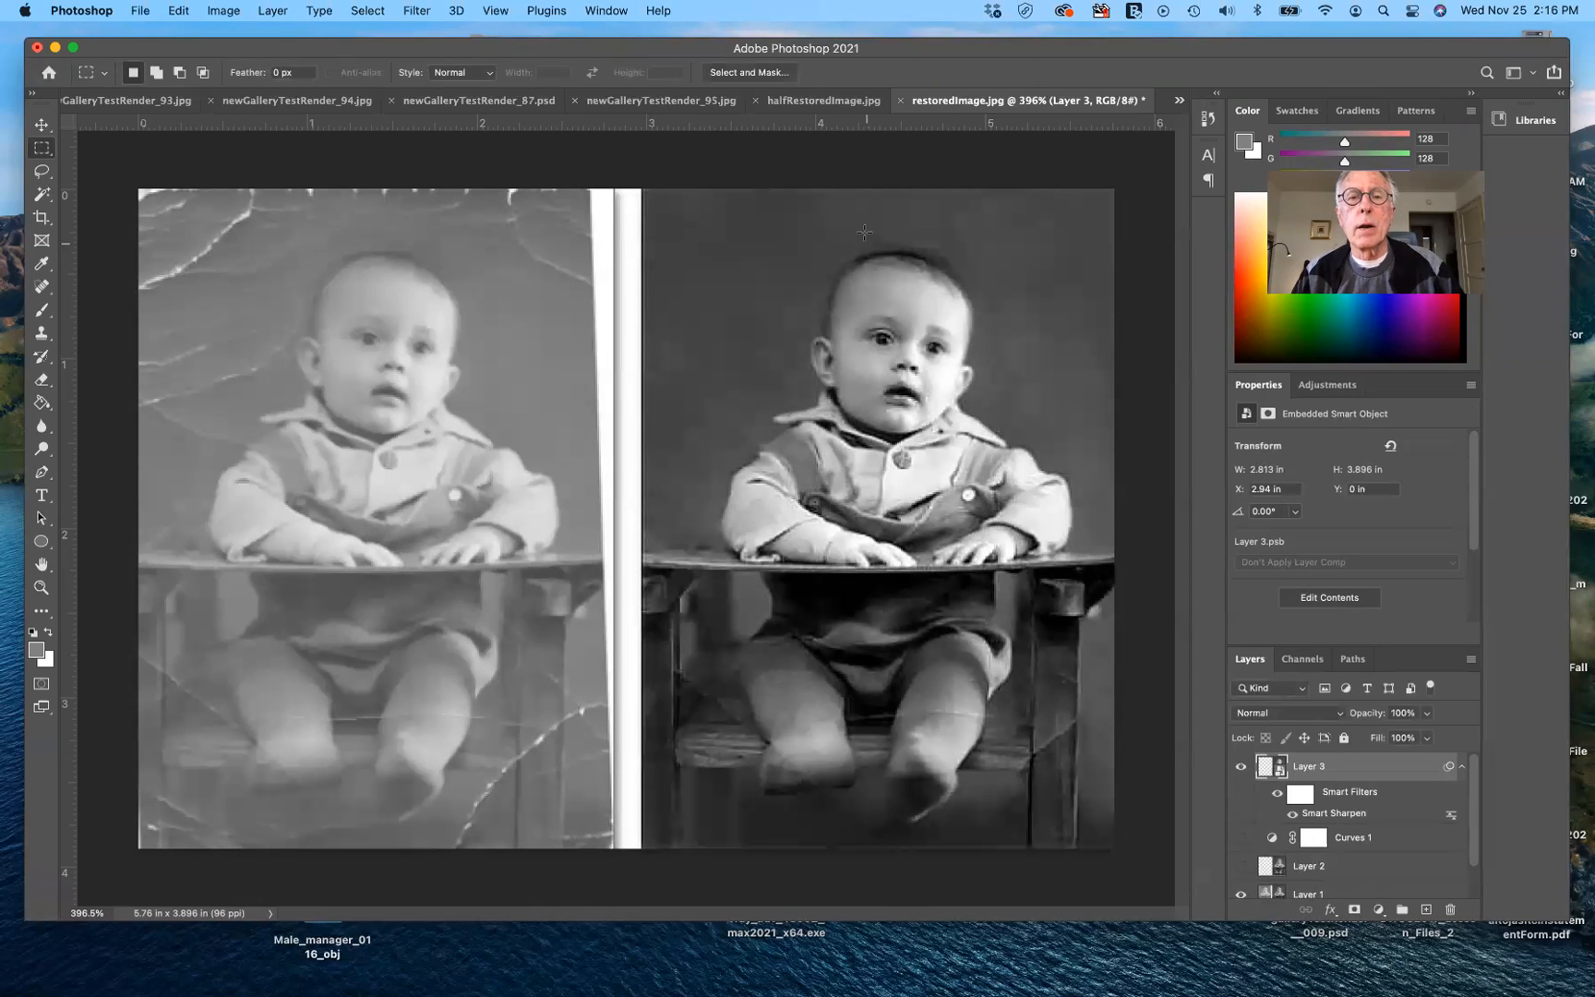
Step: Switch to halfRestoredImage.jpg and hide Layer 2, Brightness/Contrast 1, Levels 1 and Curves 1
click(832, 103)
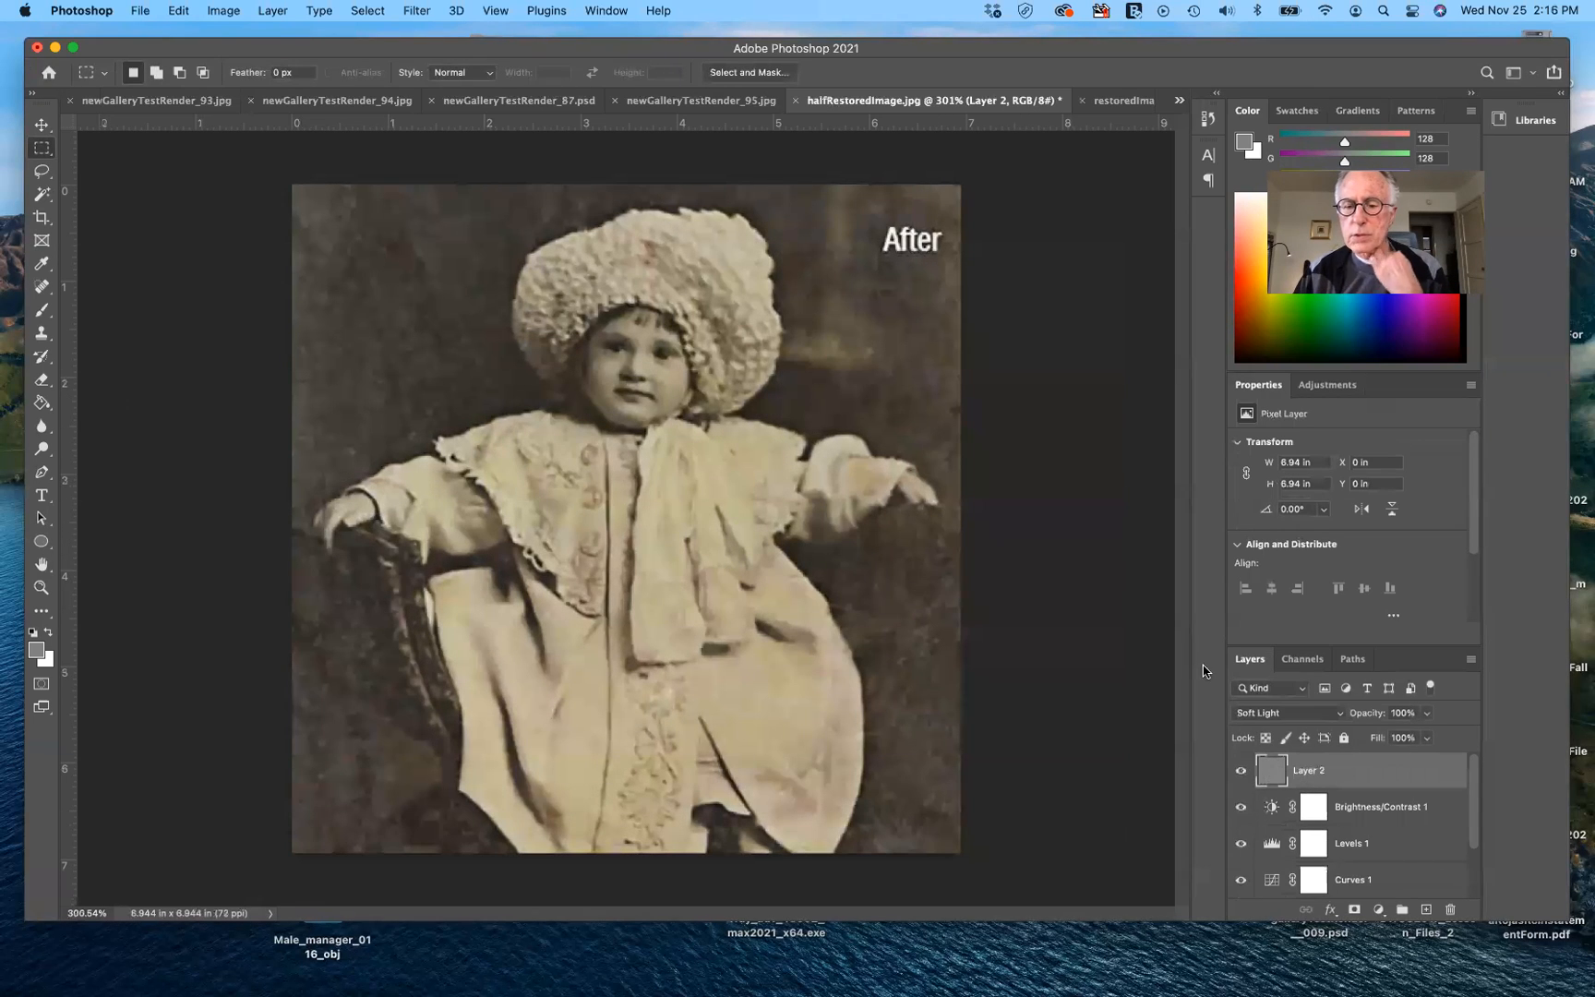
click(1242, 775)
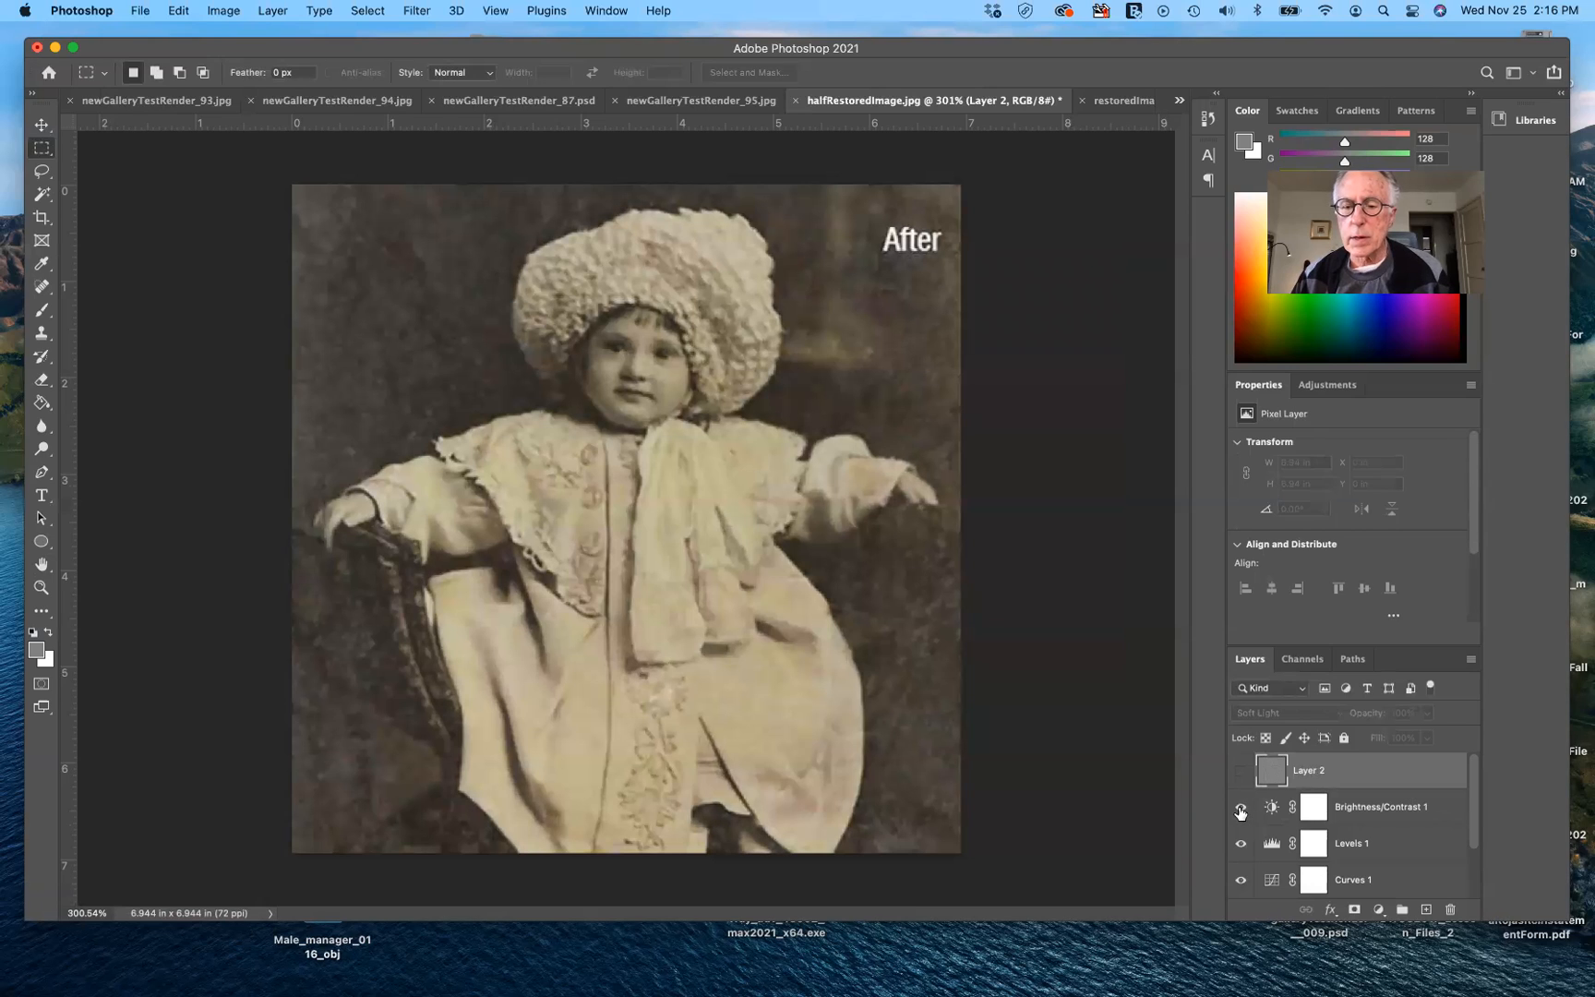
click(1240, 808)
click(1240, 843)
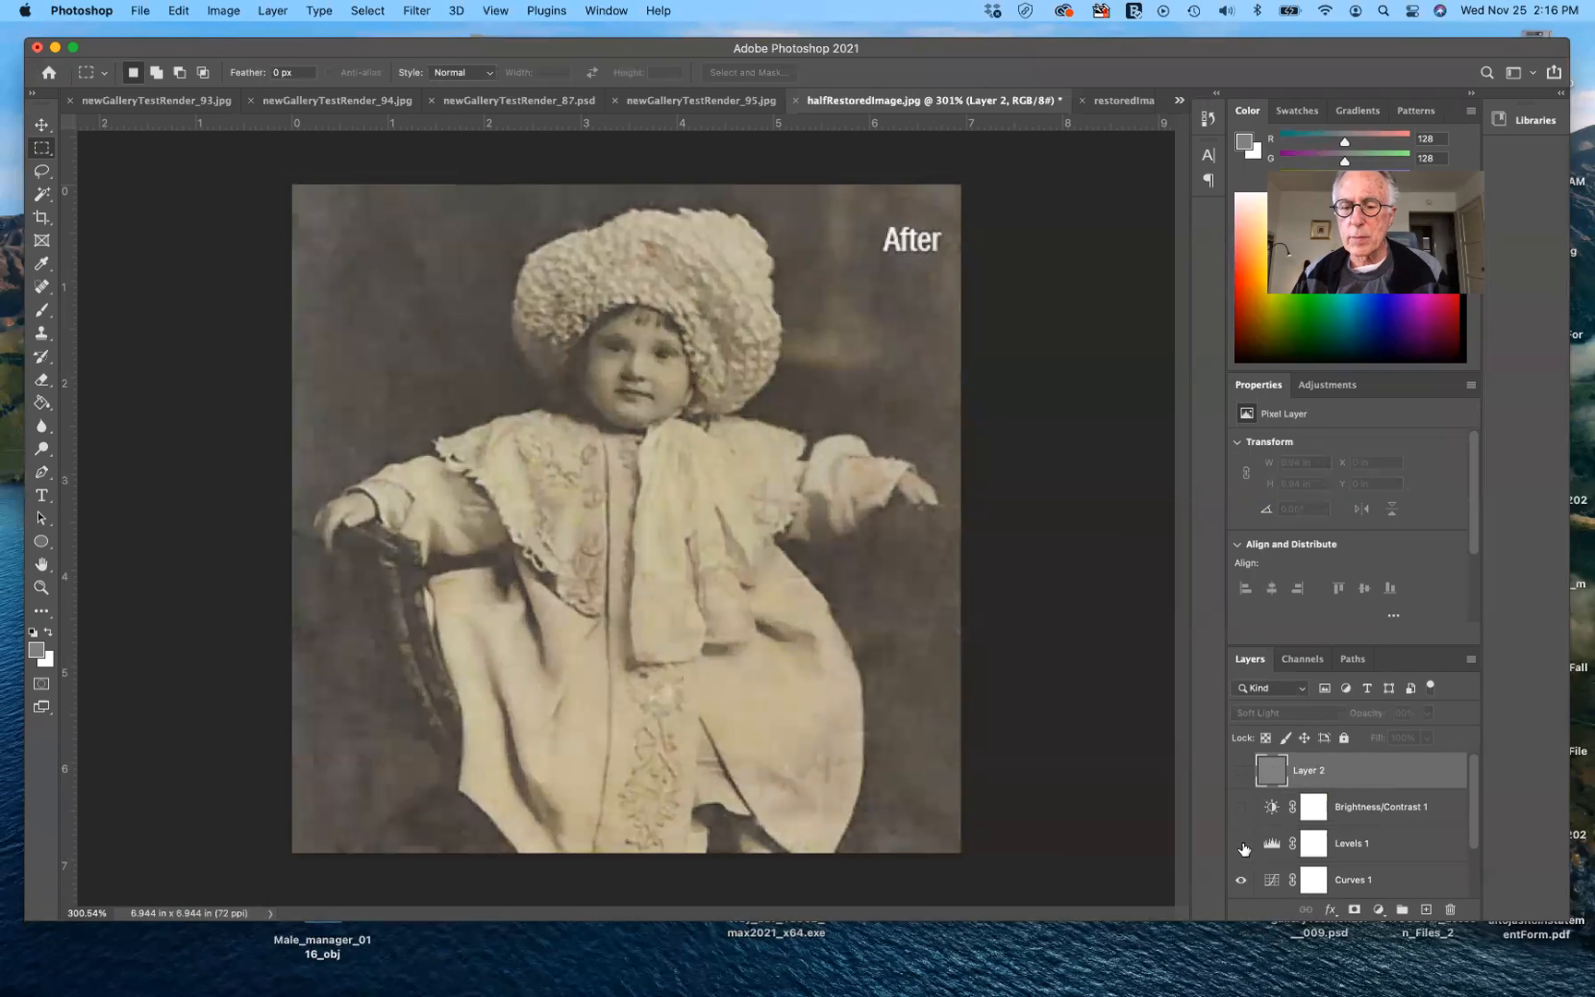
click(1239, 881)
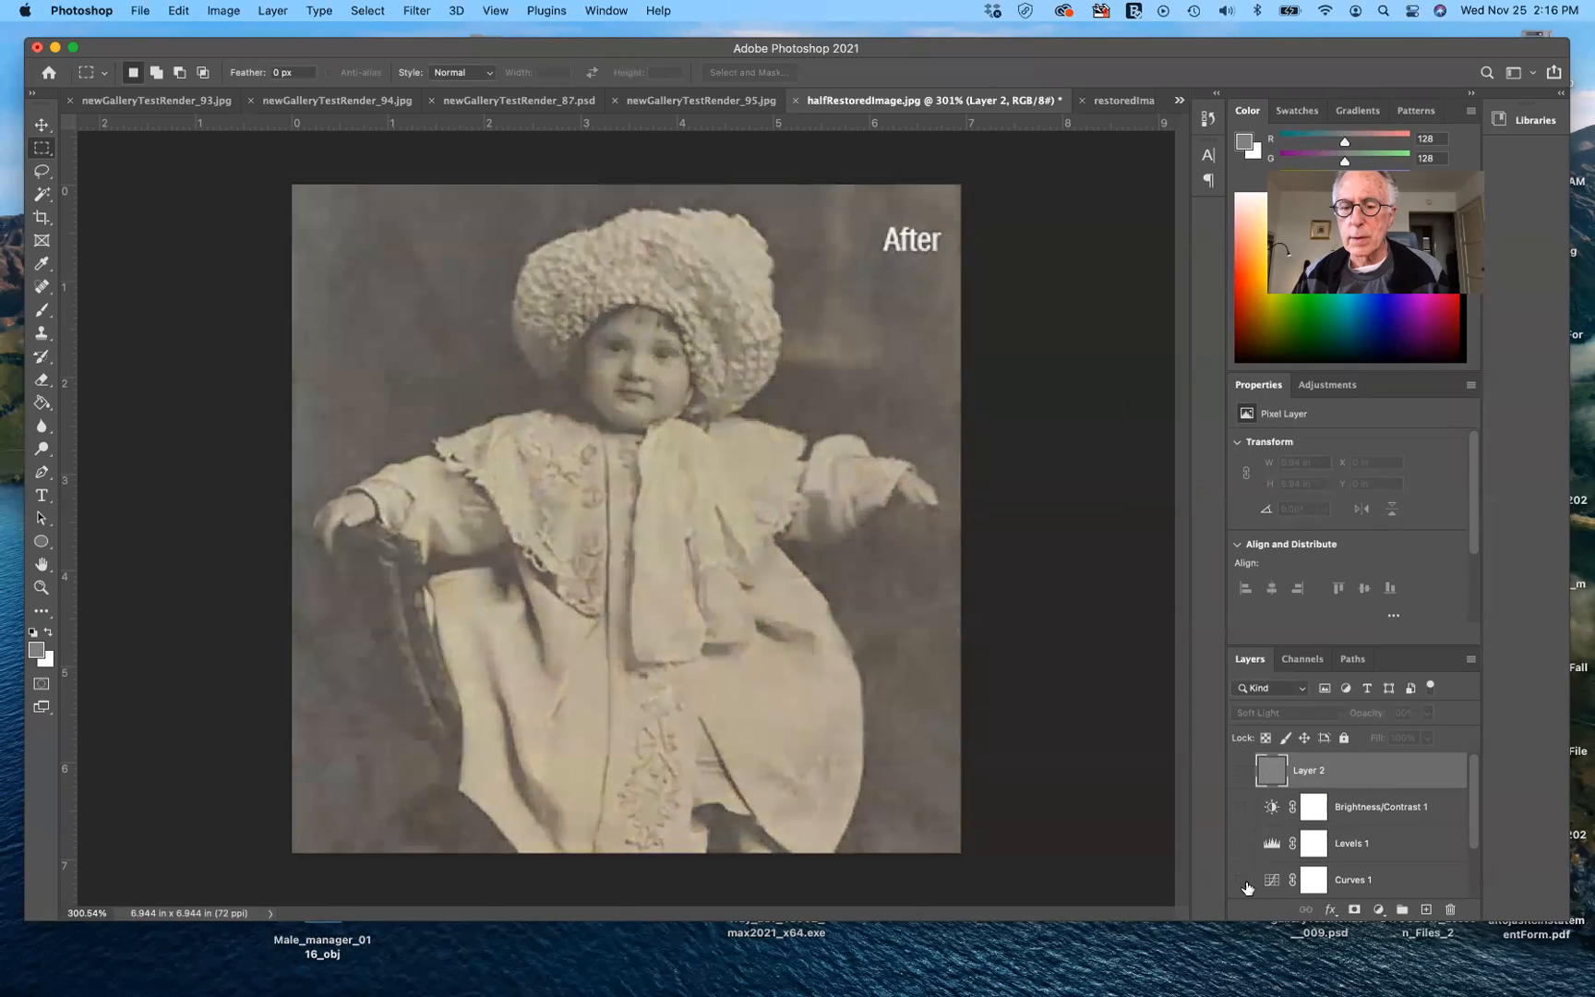
Step: Compare the portrait with and without Layer 1 by toggling its visibility, leaving it shown
scroll(1315, 858, down, 2)
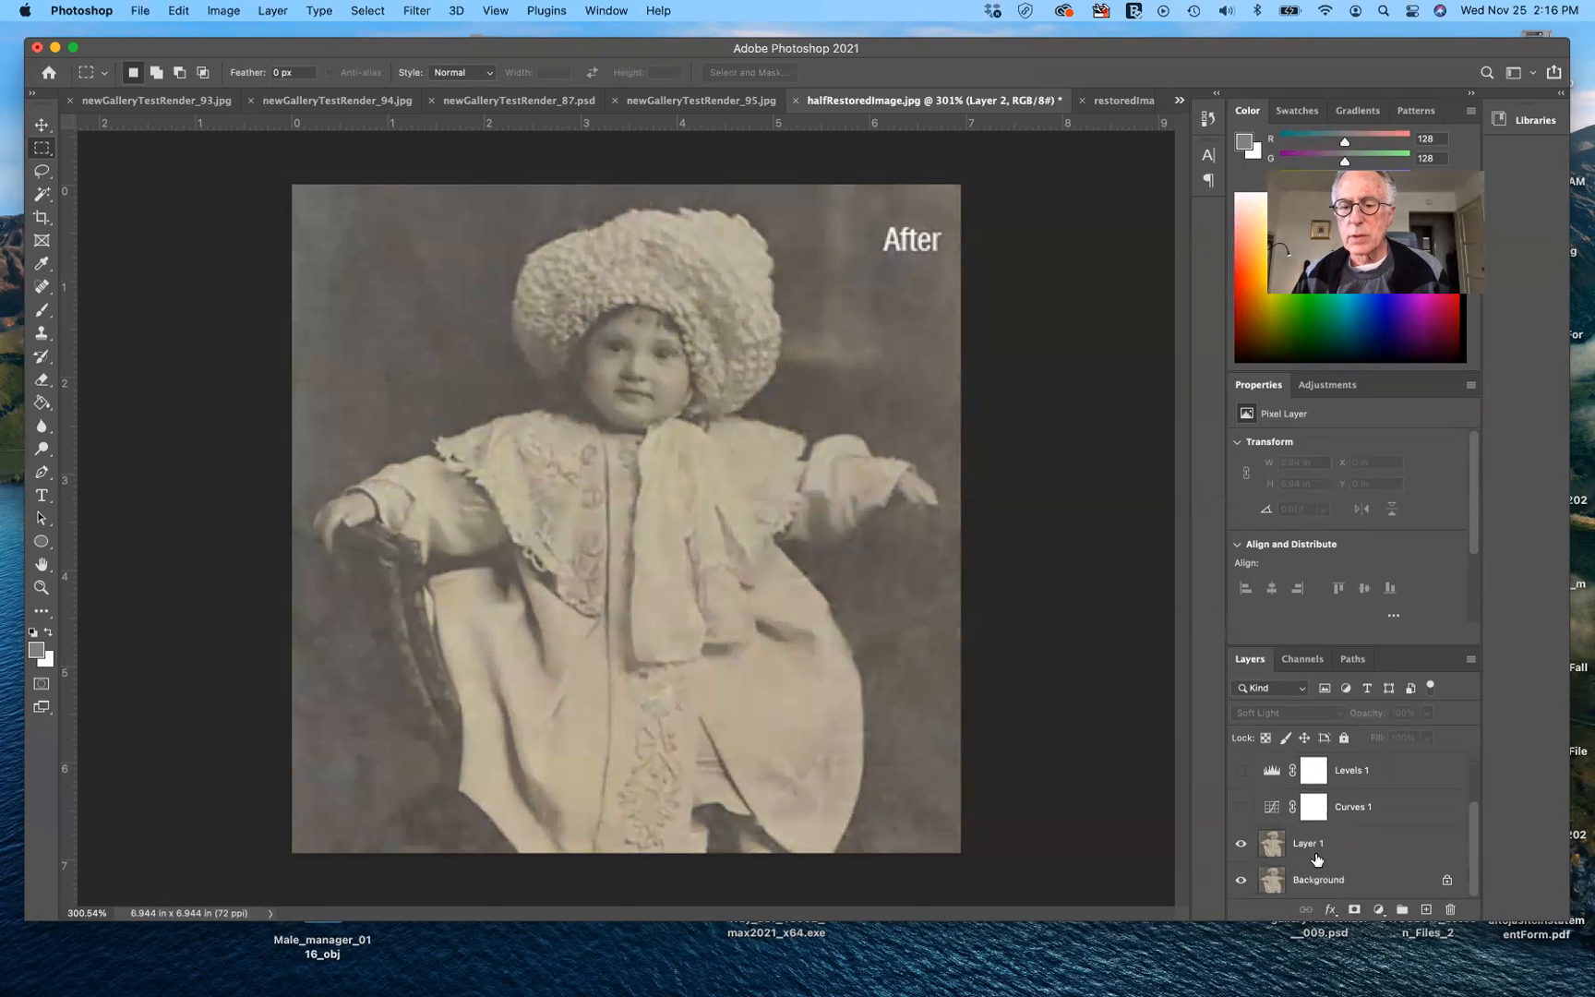
click(1241, 844)
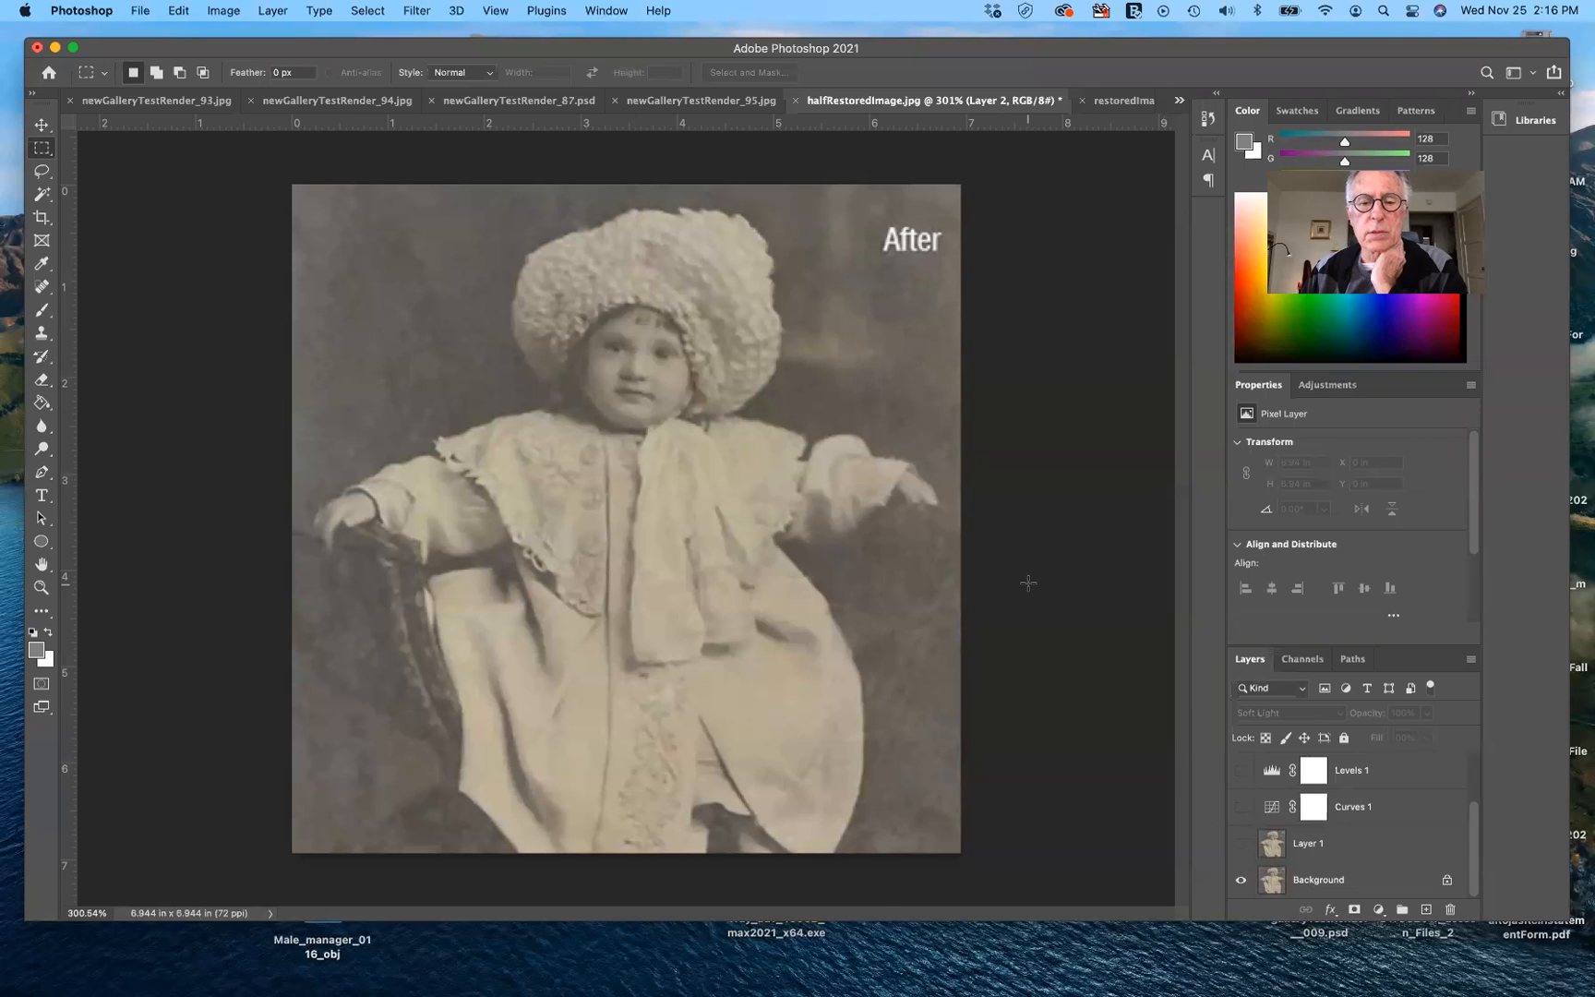
click(1239, 846)
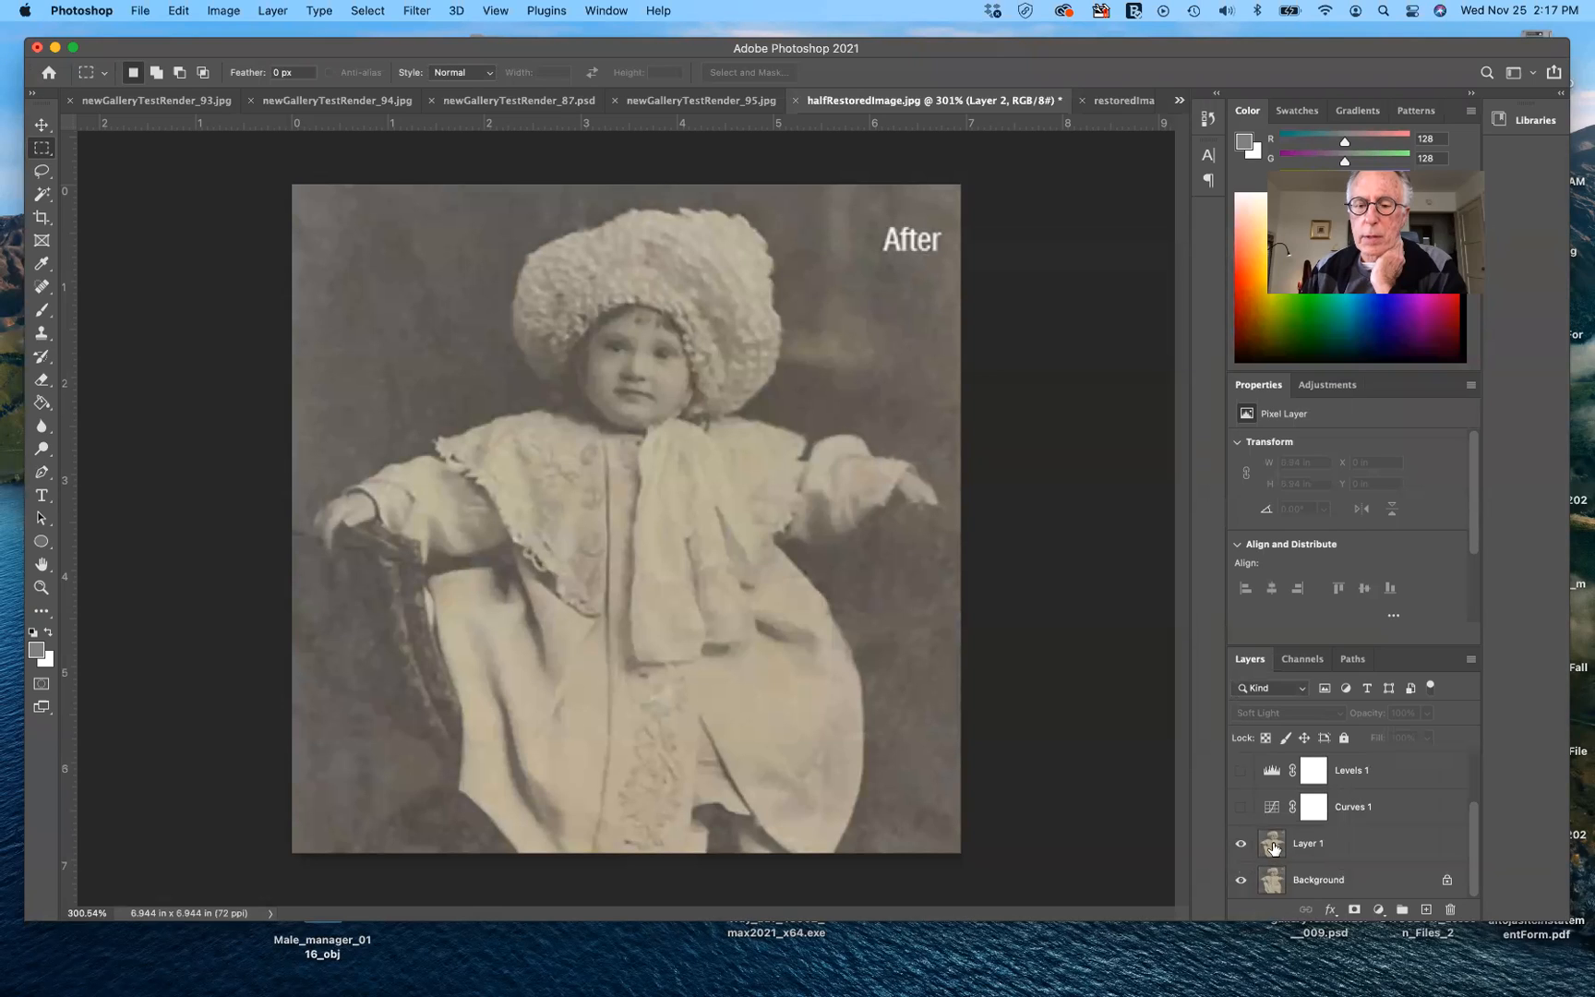
Step: Add a Curves adjustment layer directly above Layer 1 and apply its automatic correction
click(1273, 847)
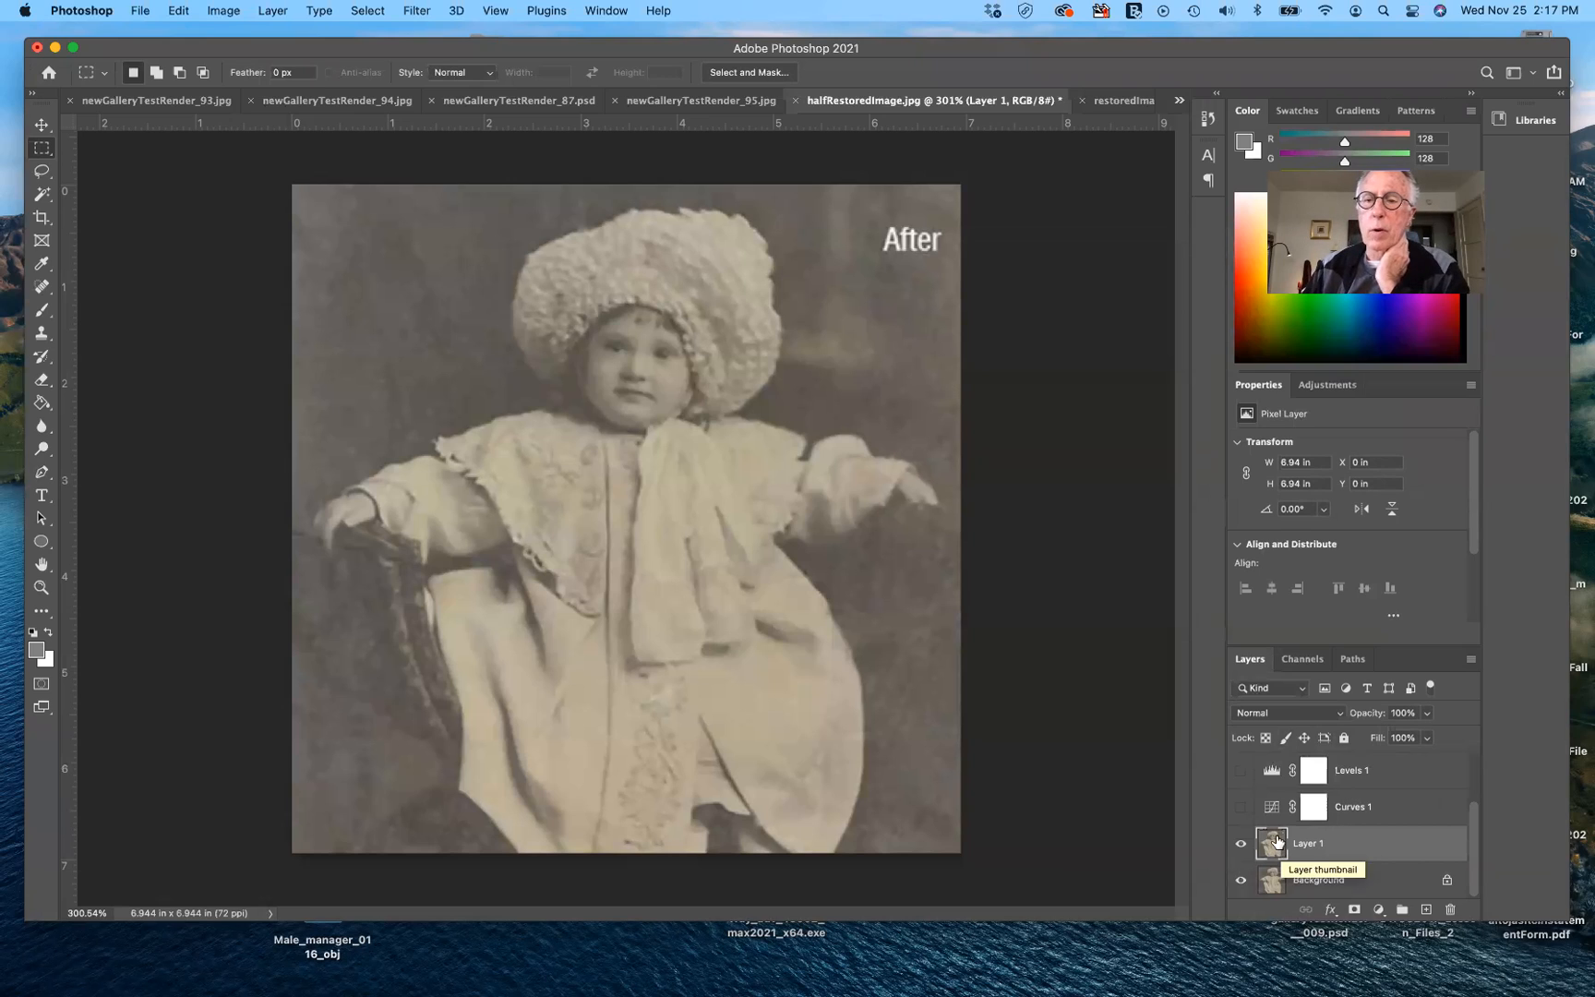
click(1334, 385)
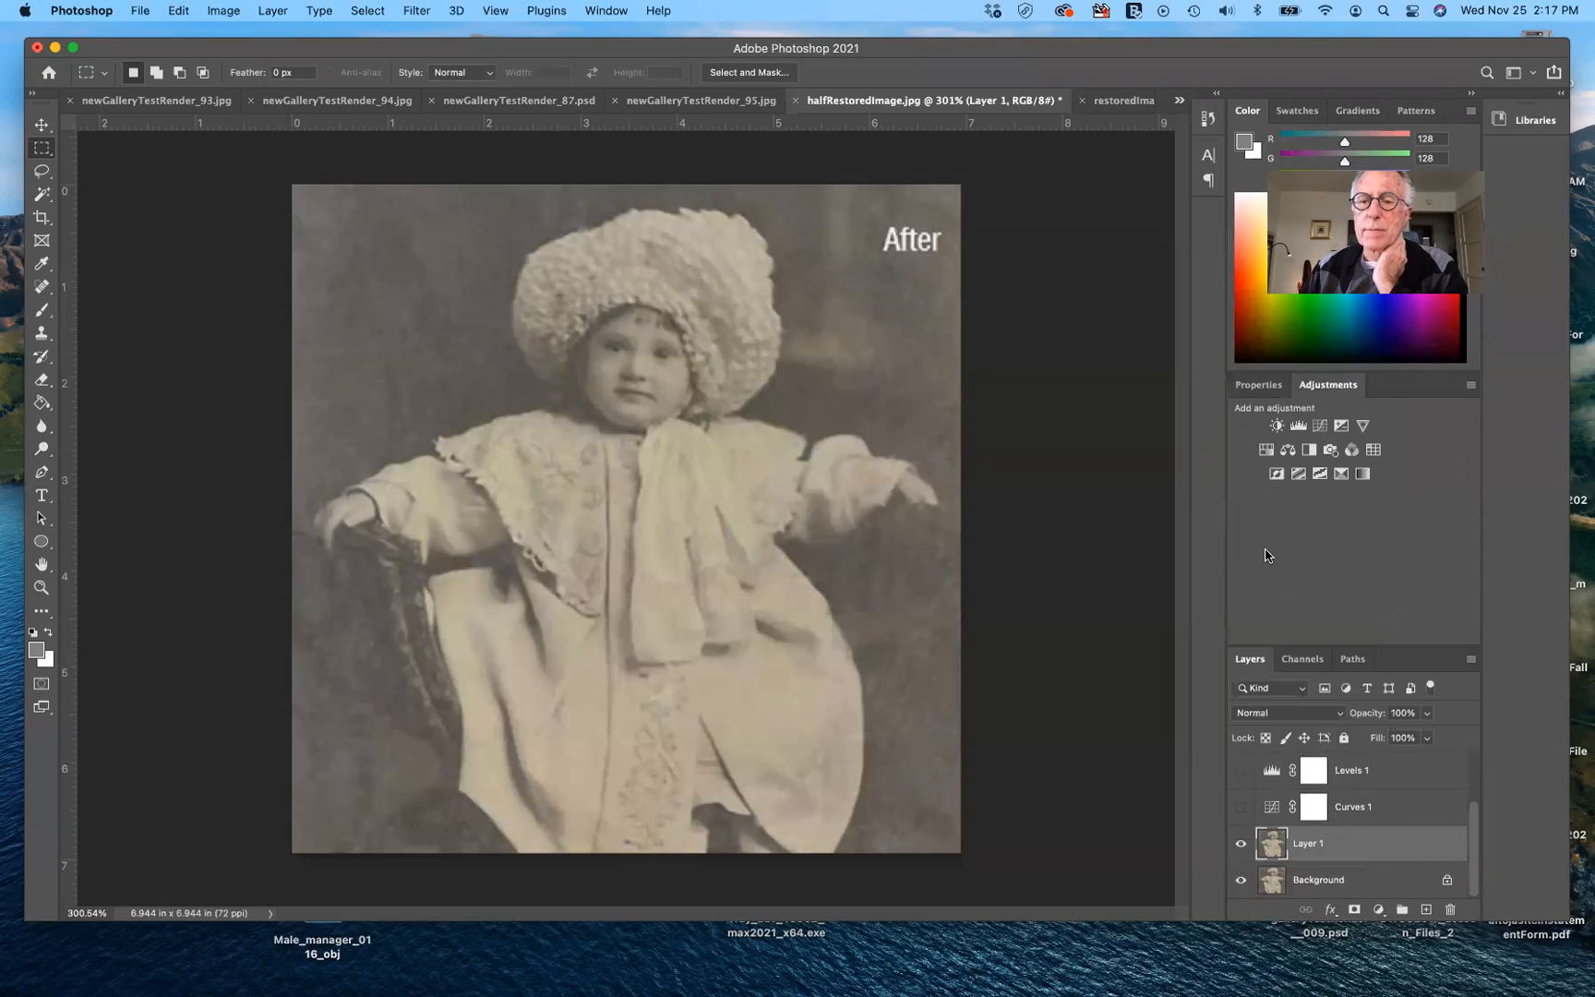
click(1320, 426)
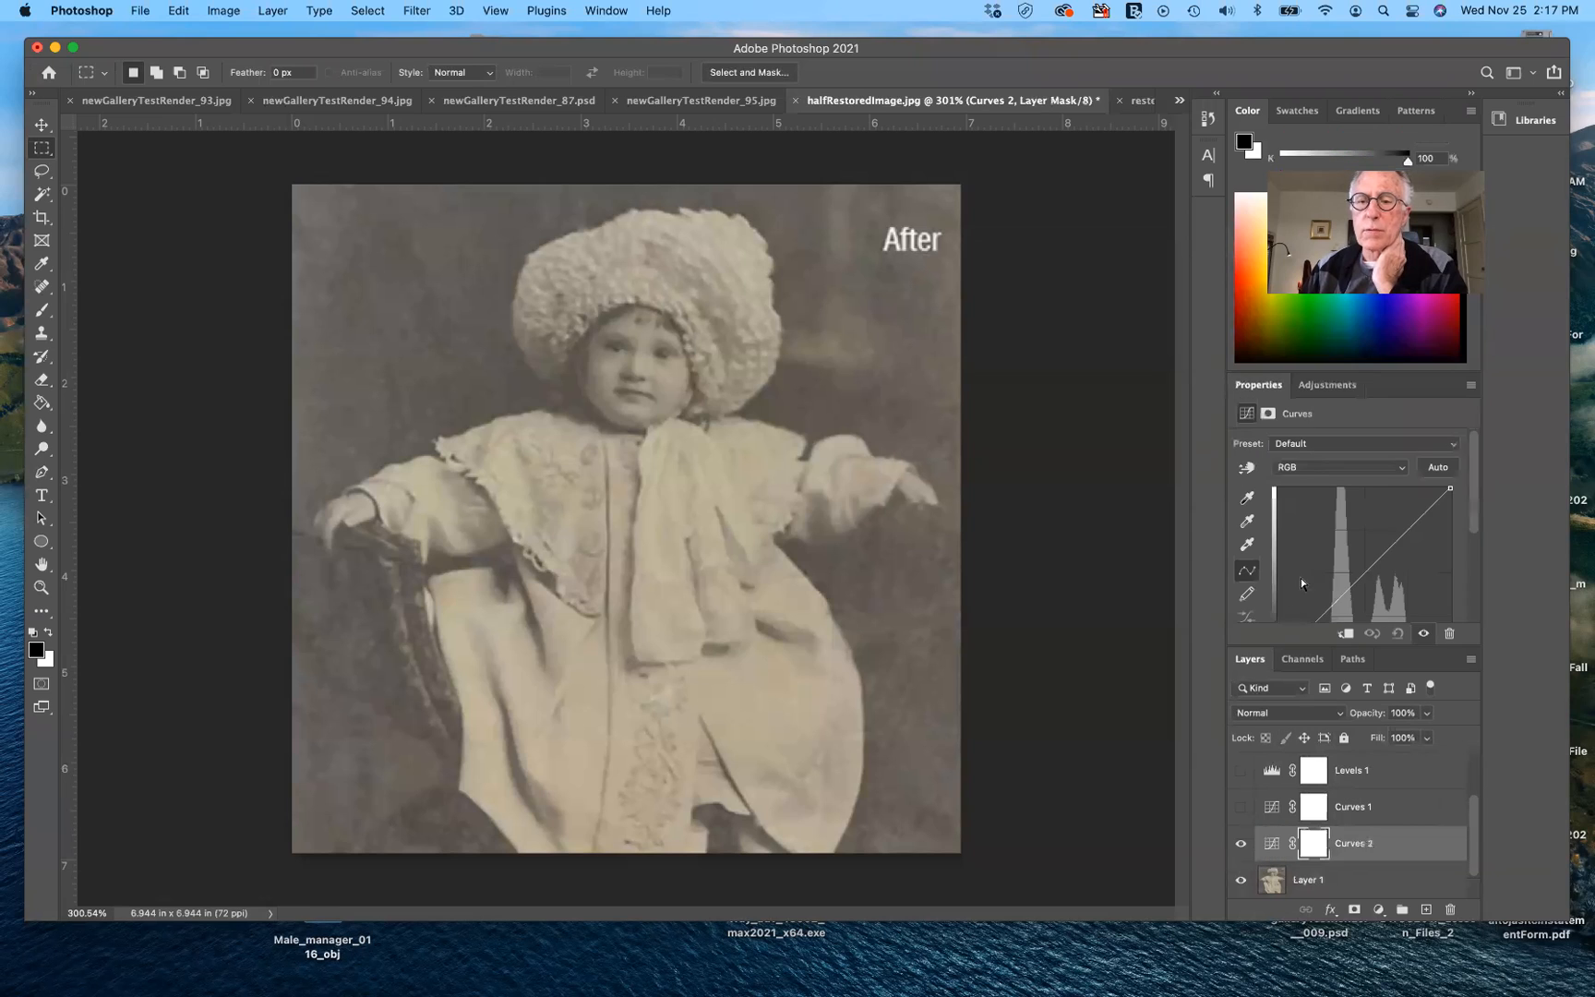
click(1438, 468)
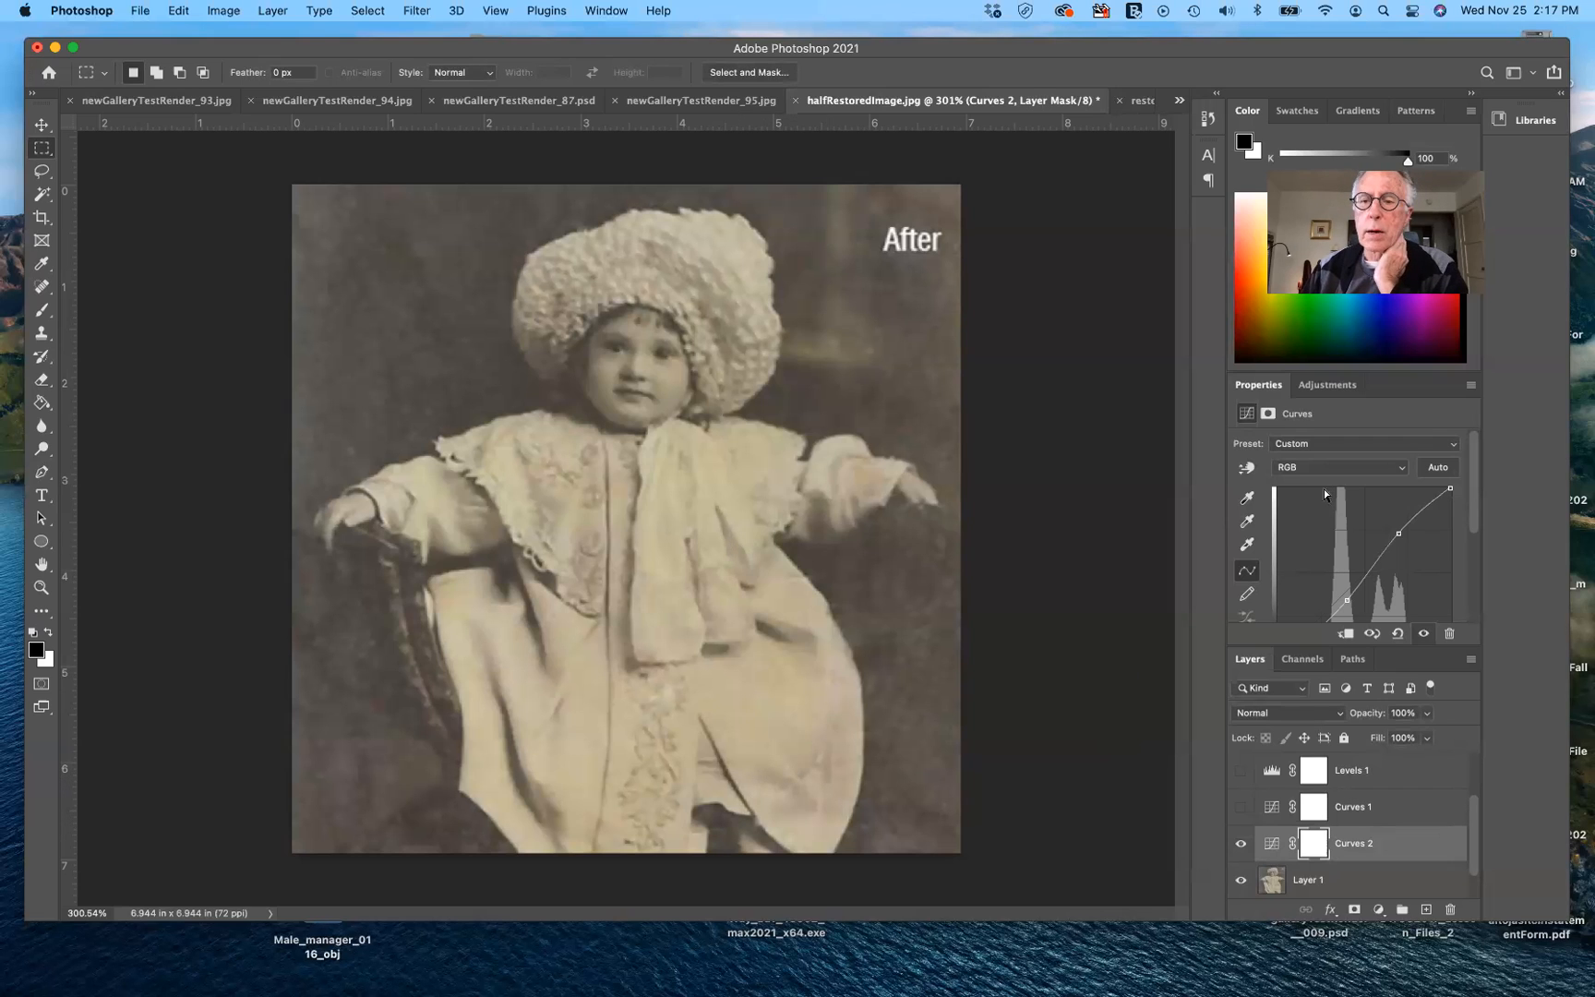
Step: Add a Levels adjustment above Curves 2, apply Auto, and set the black input to 39 and the white input to 215
click(1337, 385)
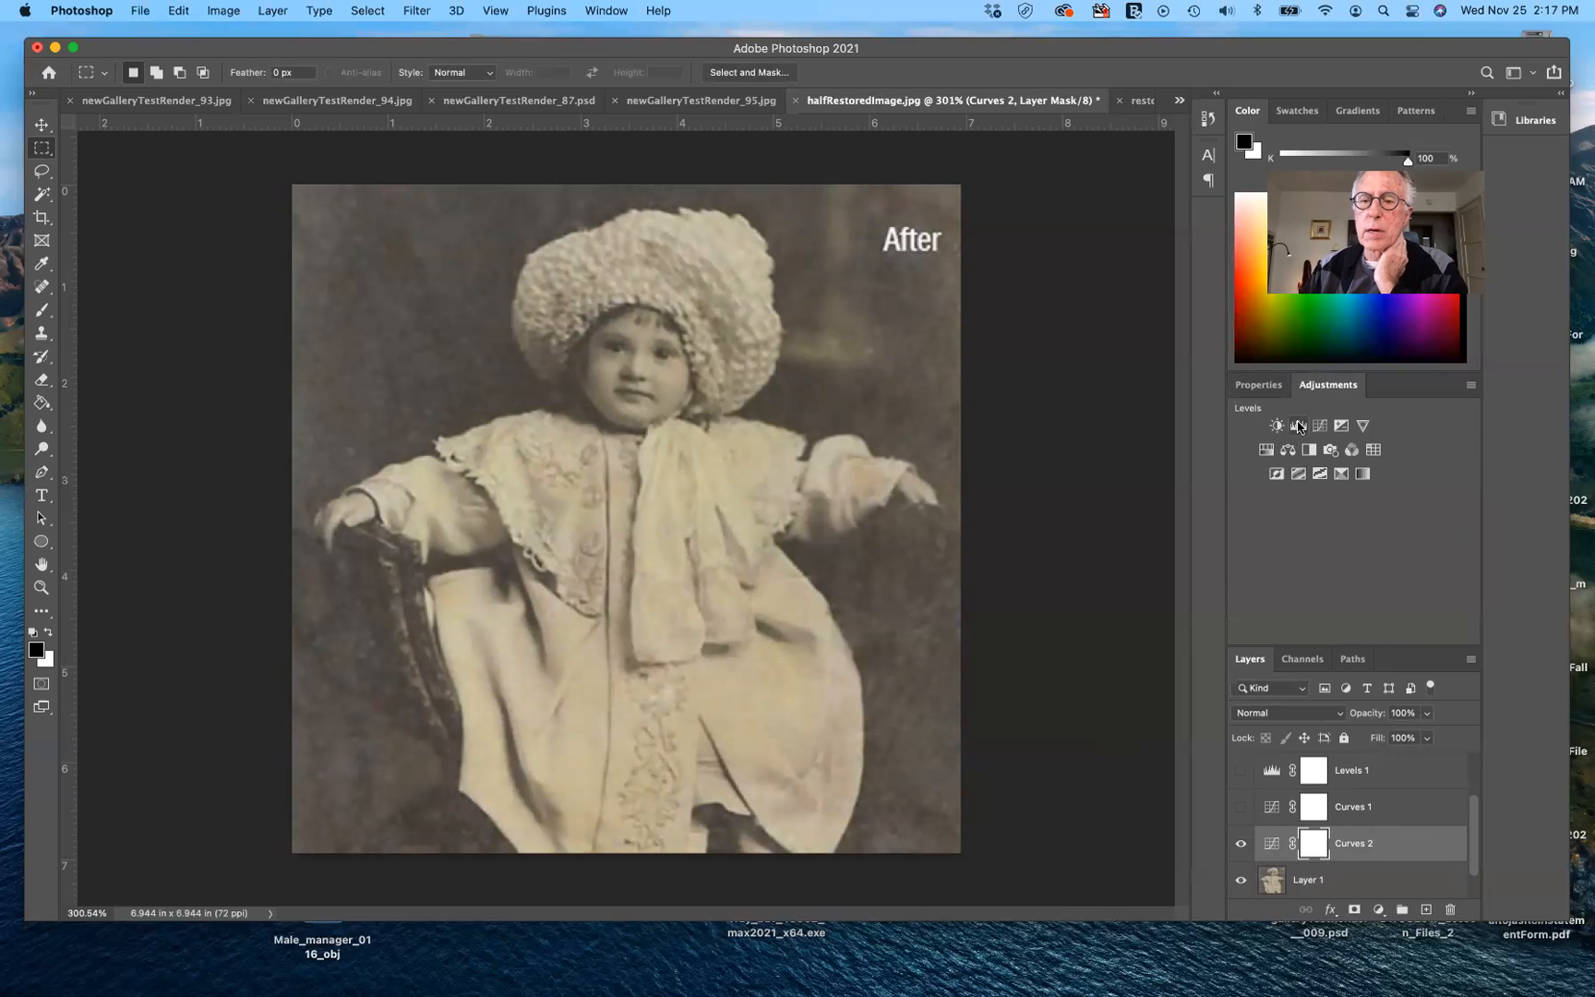
click(1298, 426)
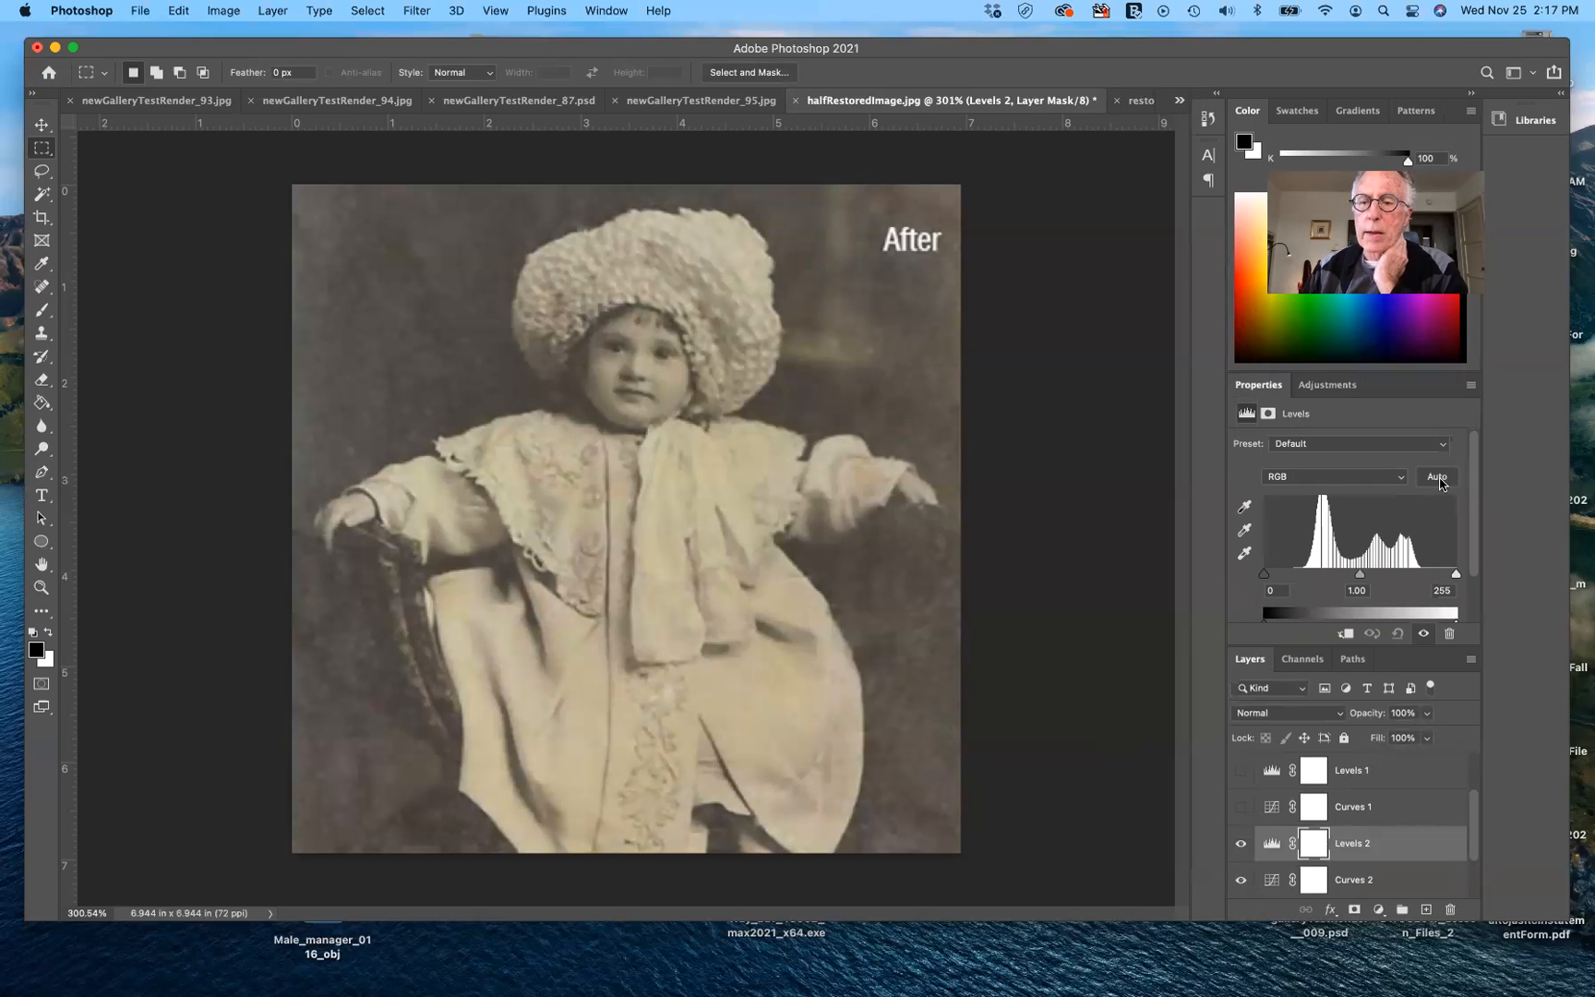
click(1438, 477)
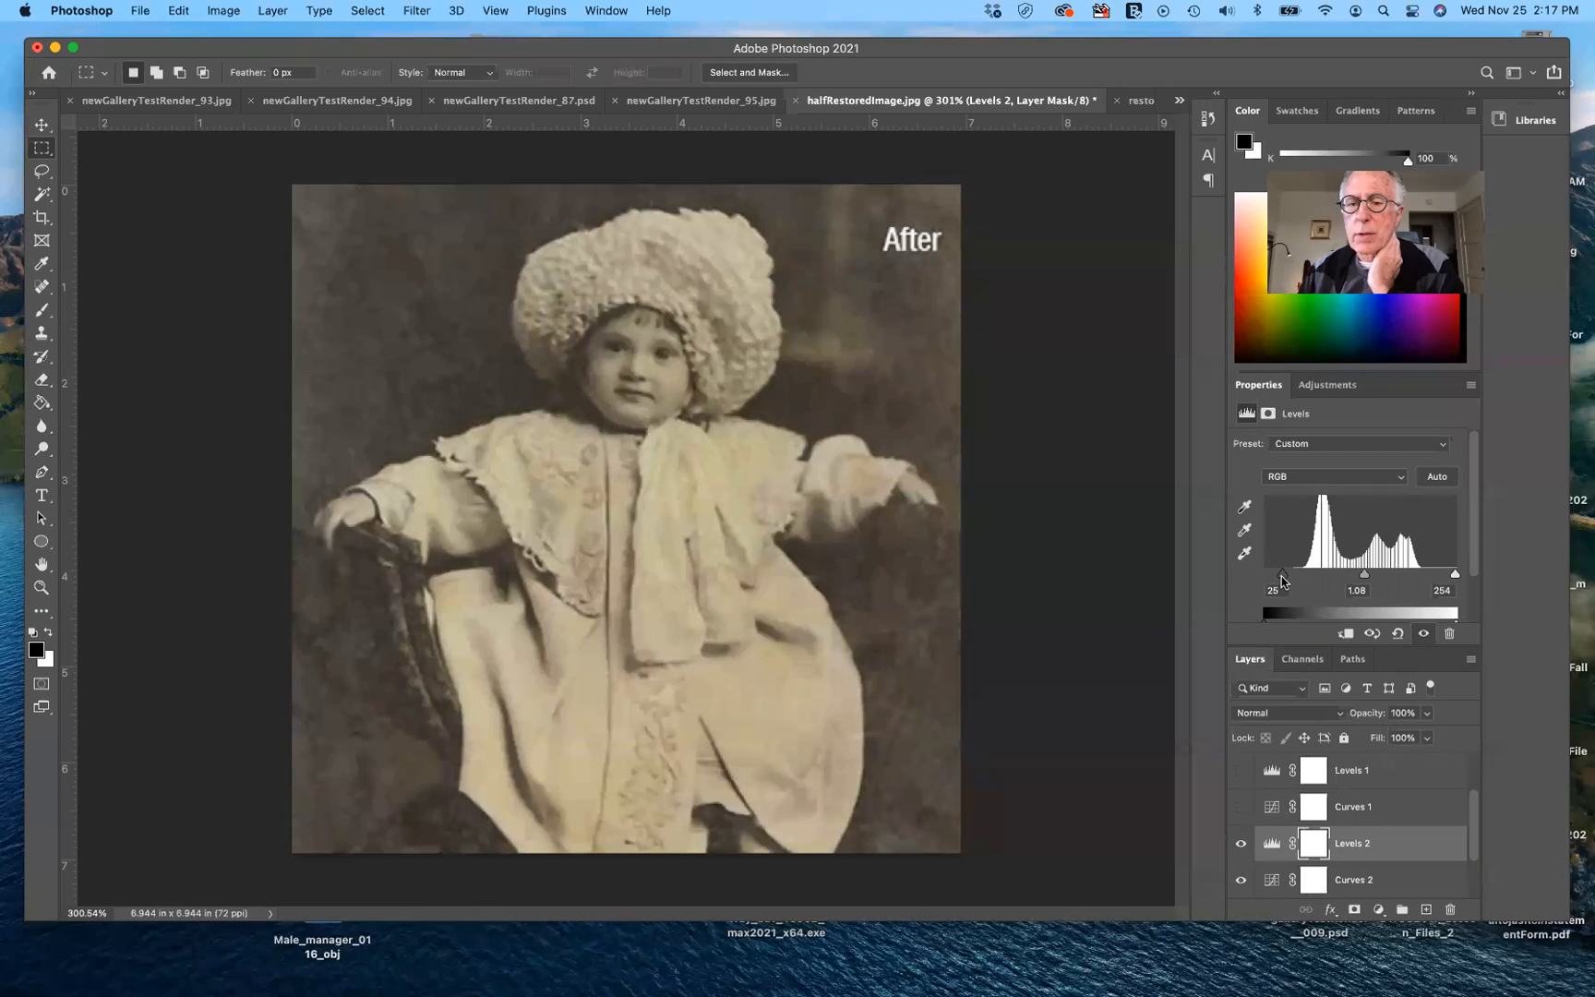
drag(1281, 576, 1294, 579)
drag(1458, 576, 1426, 578)
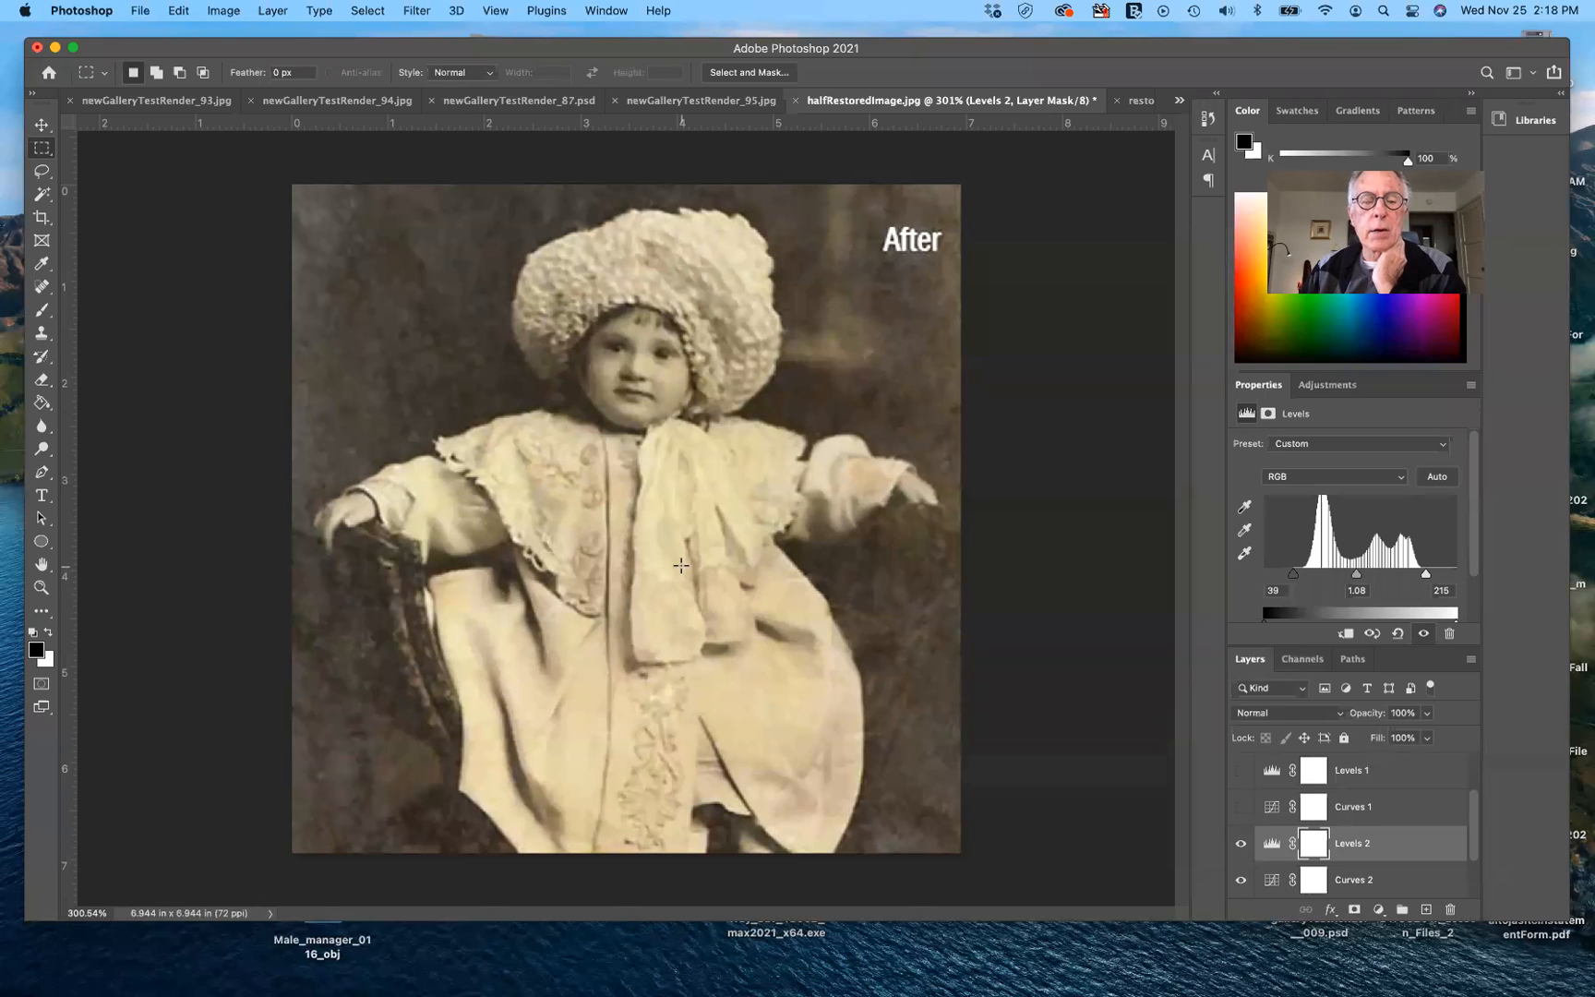
Step: Compare the portrait with and without the Levels 2 adjustment, leaving the layer shown
click(1240, 843)
click(1239, 843)
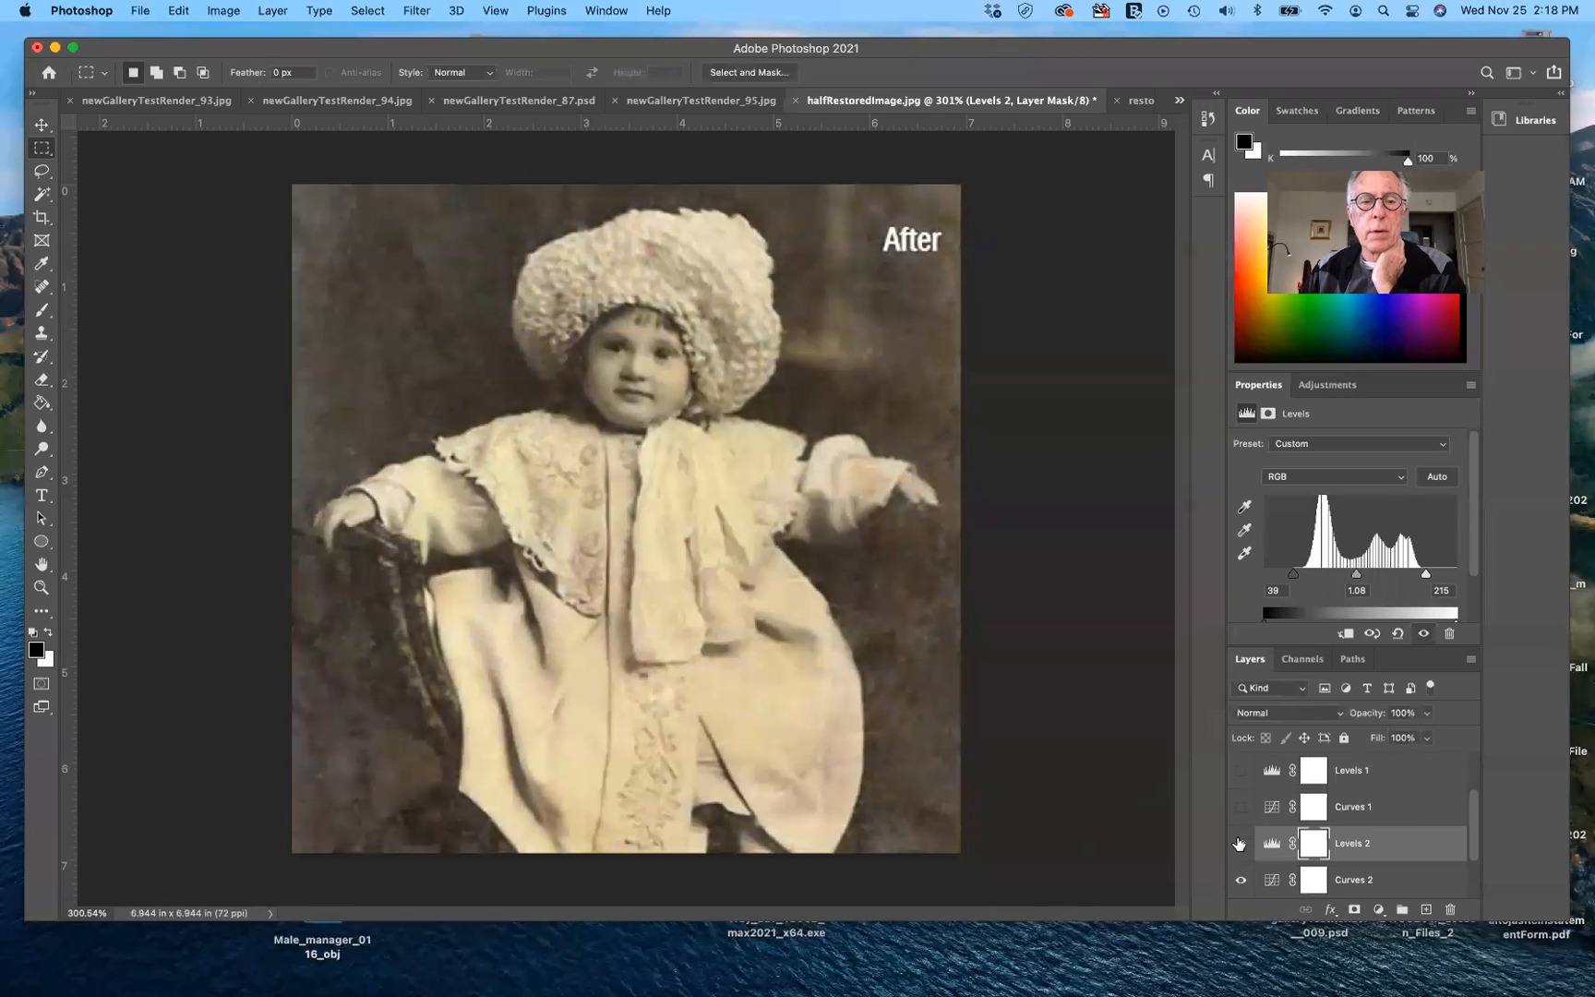
click(1239, 843)
click(1239, 843)
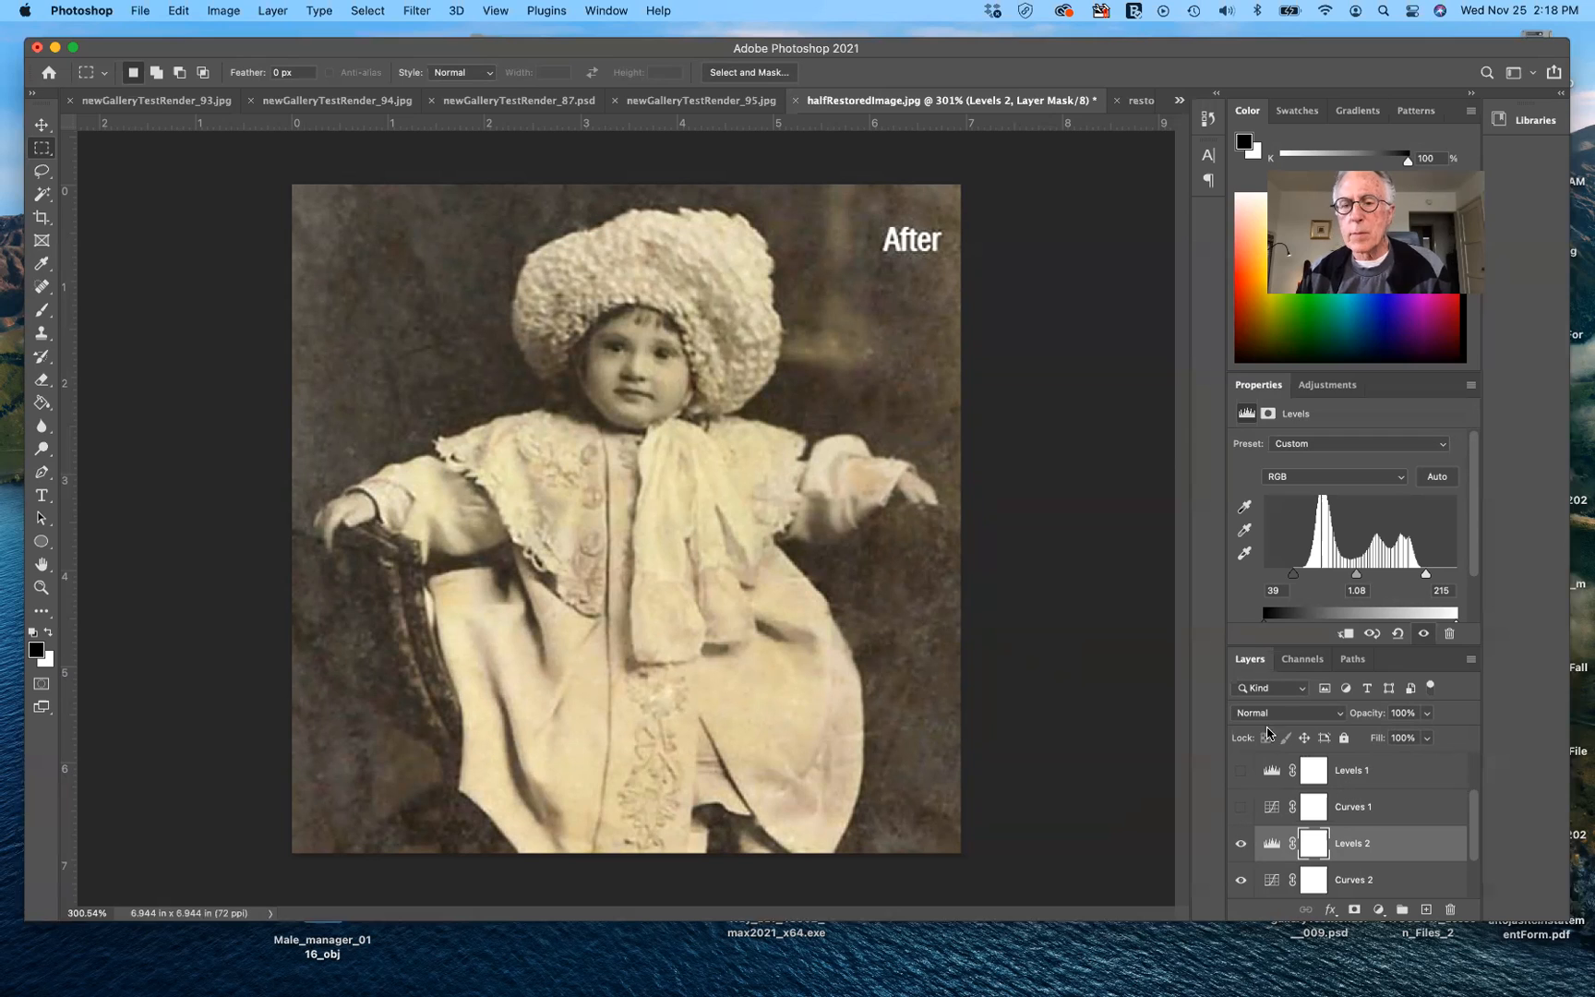
Step: Add a Brightness/Contrast adjustment layer above Levels 2 and apply its automatic correction
click(1322, 390)
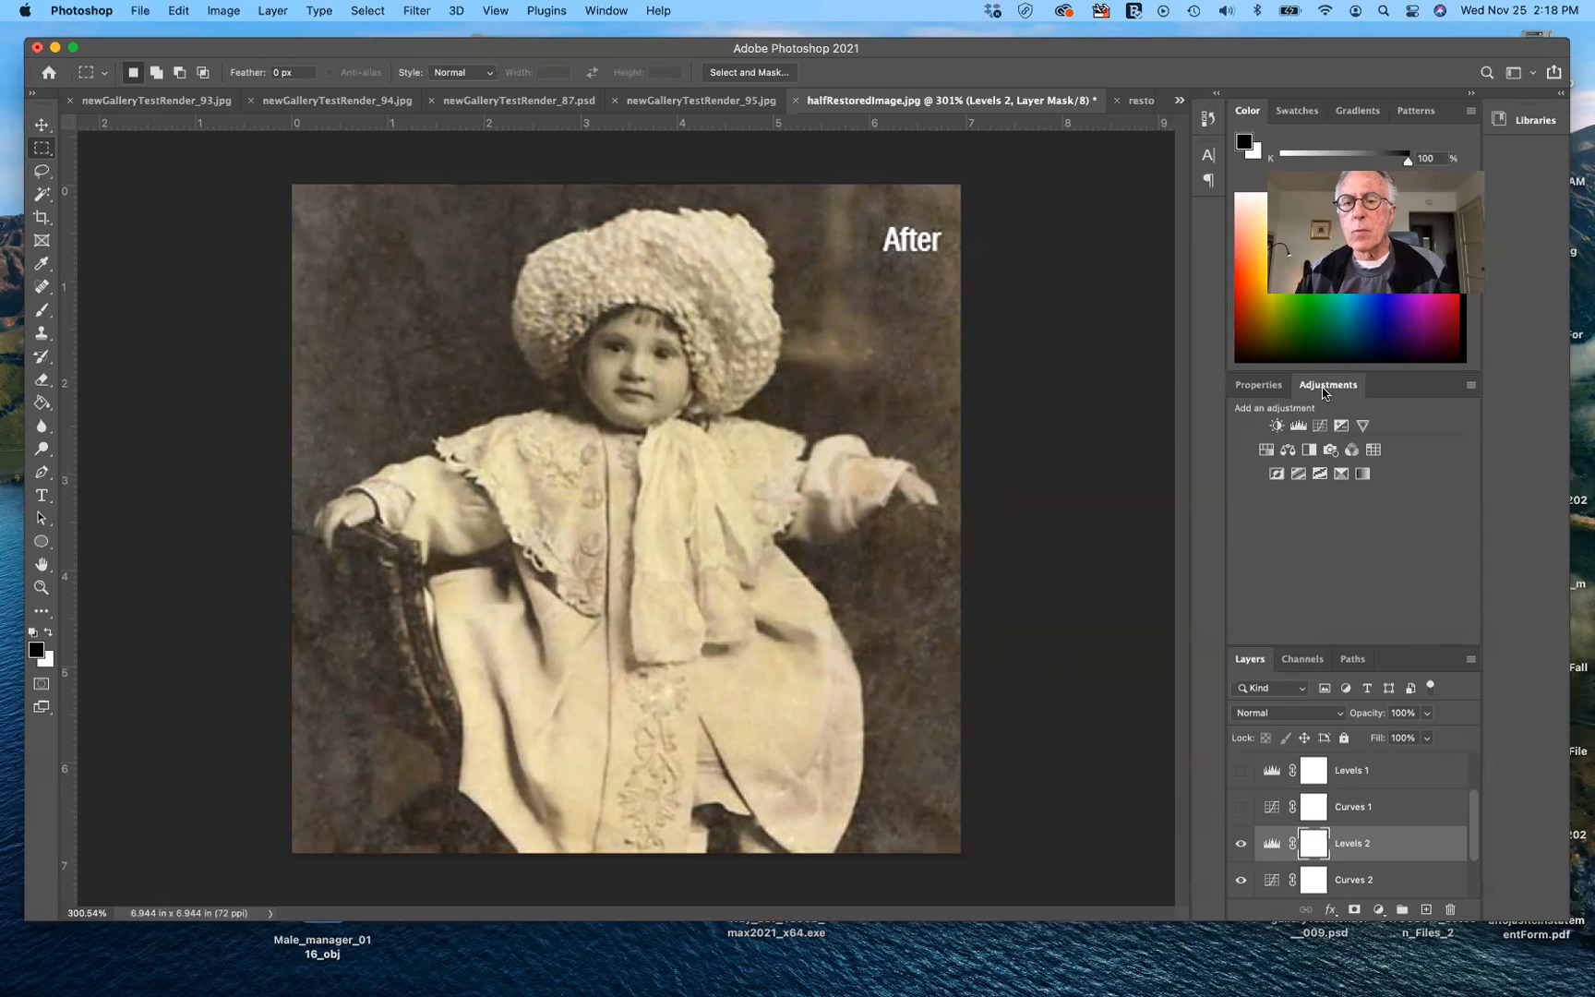
click(1277, 427)
click(1435, 447)
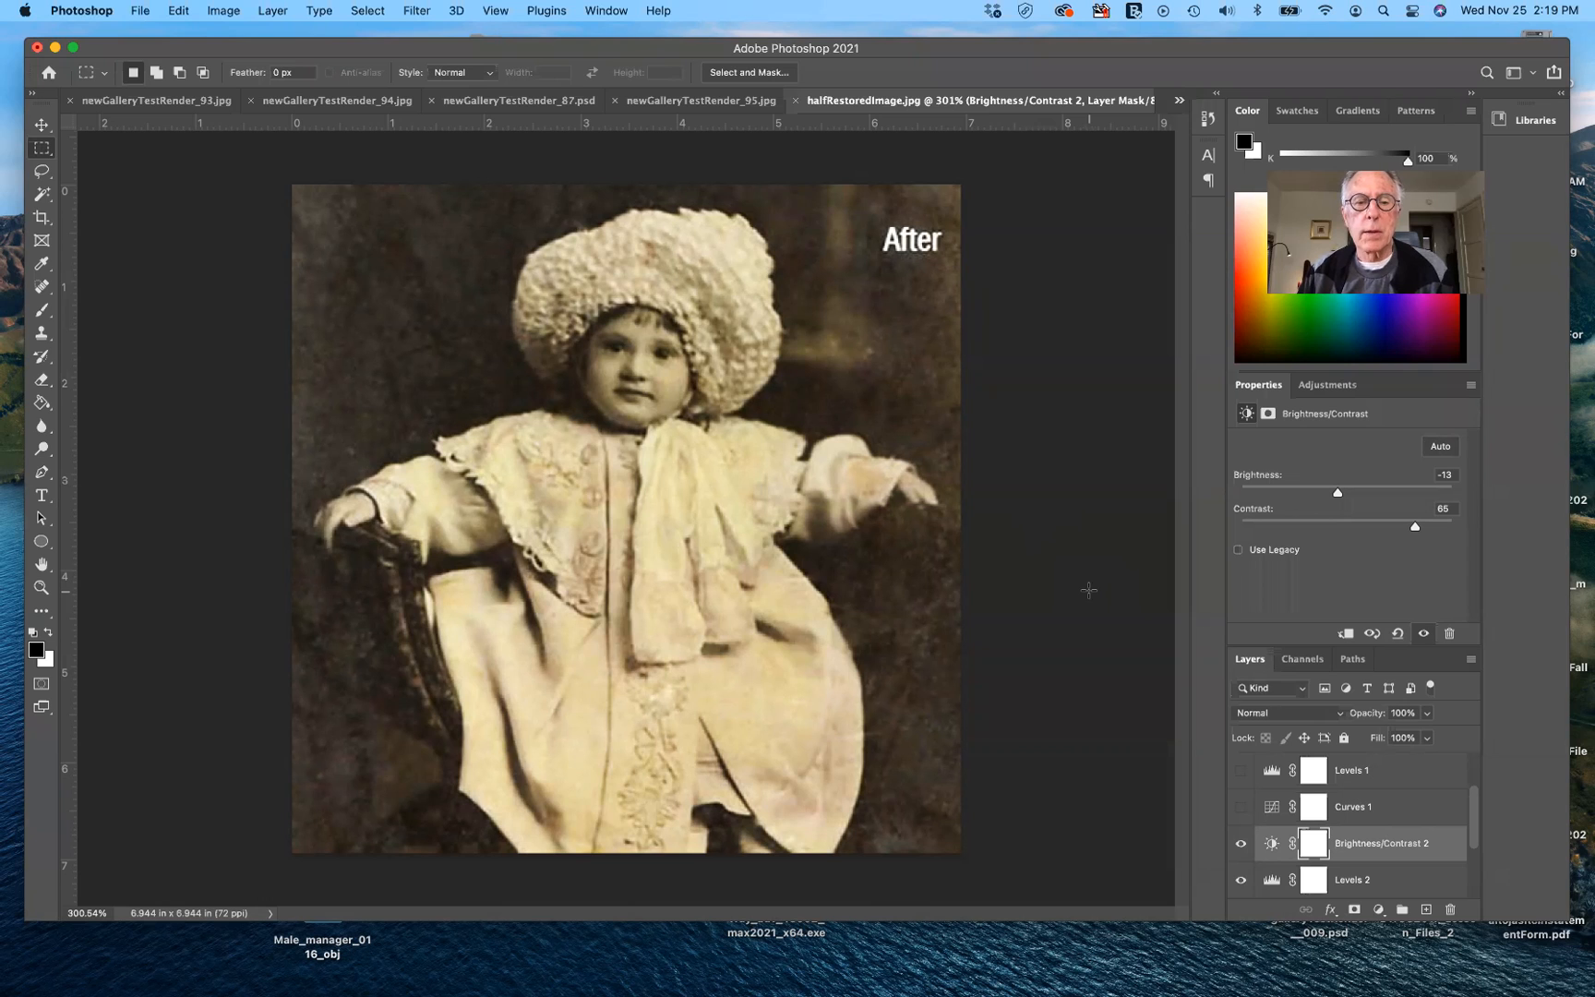
Step: Toggle the Brightness/Contrast 2 layer's visibility to compare its effect, leaving it shown
click(1239, 844)
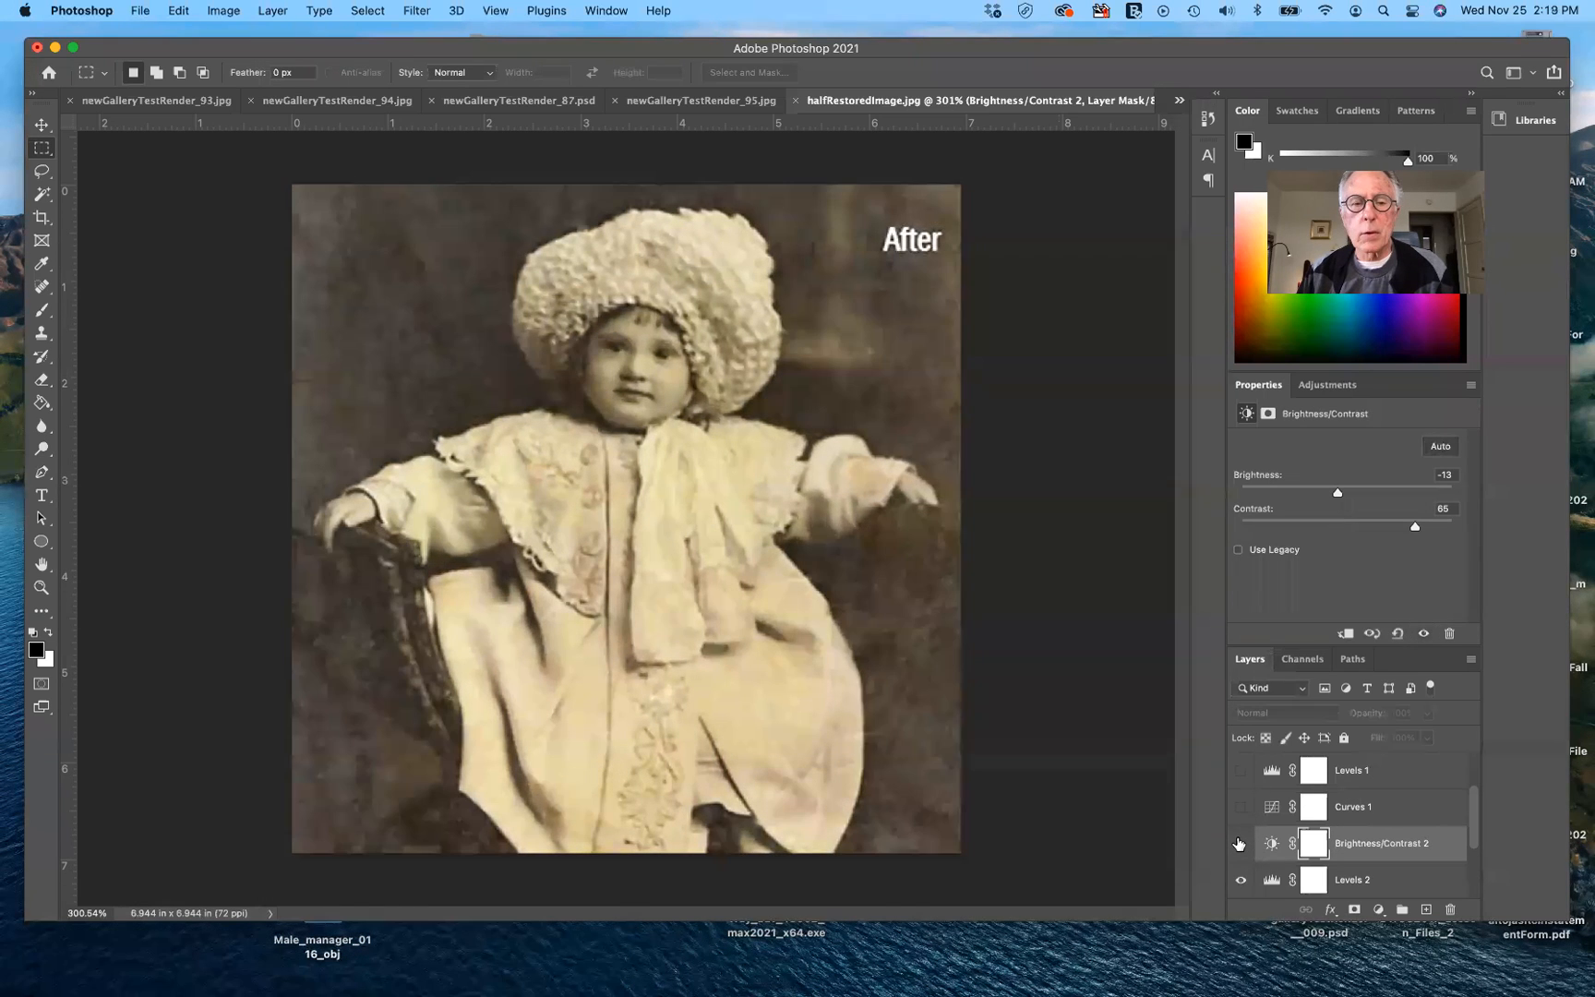
click(1239, 844)
click(1240, 843)
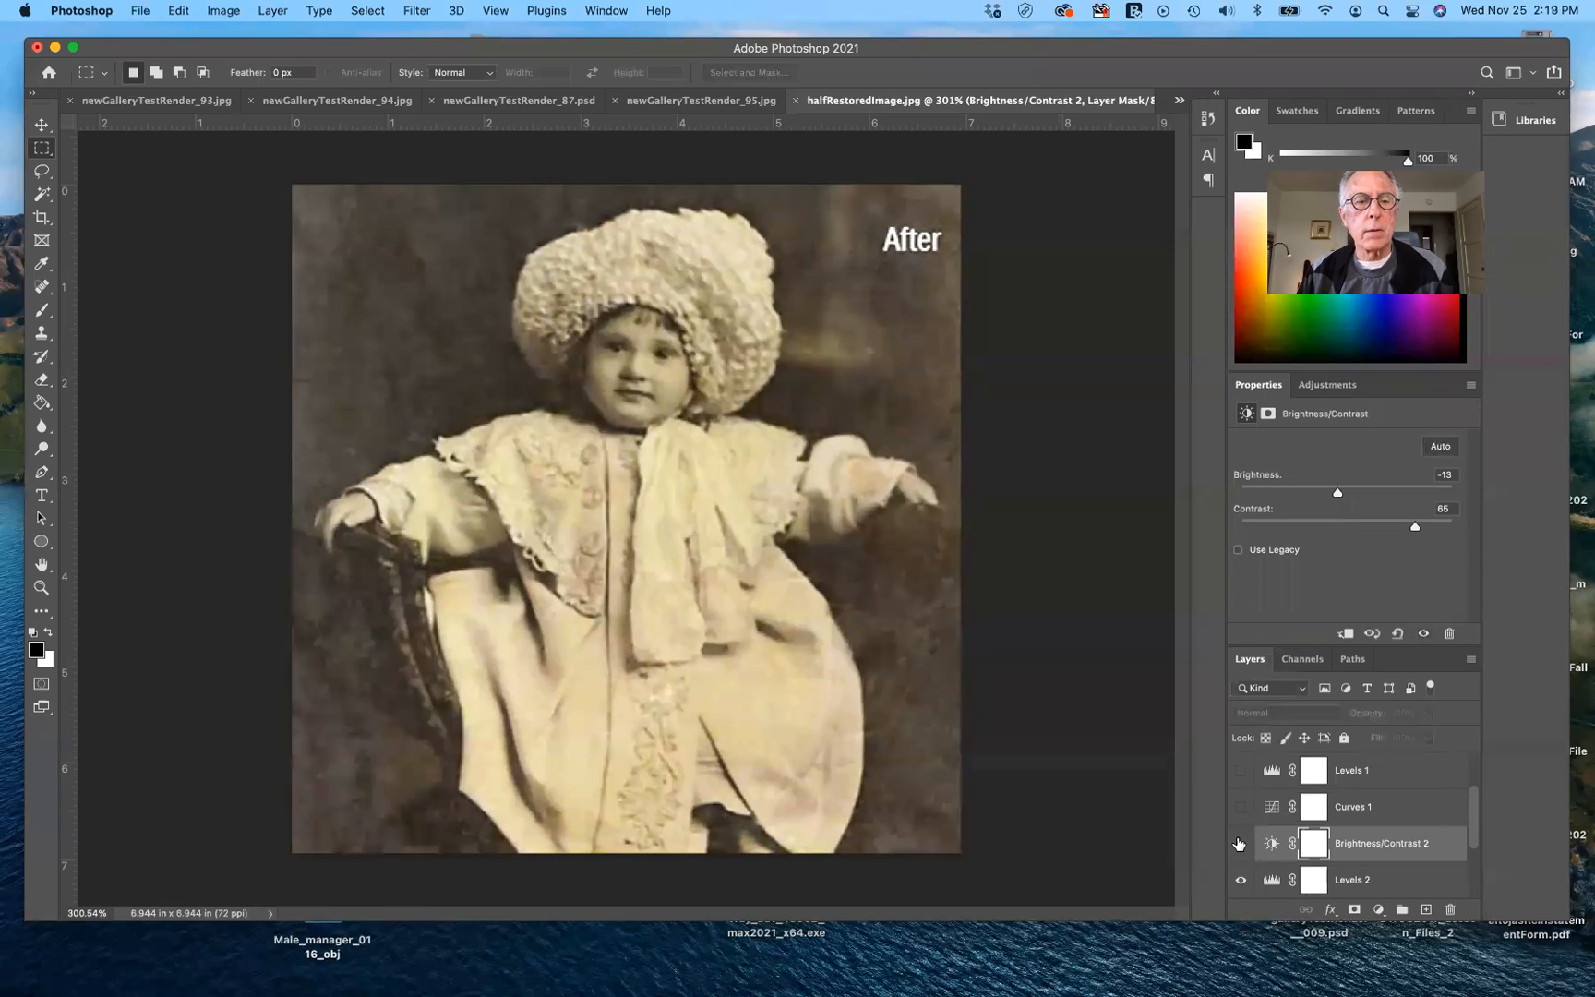
click(1239, 844)
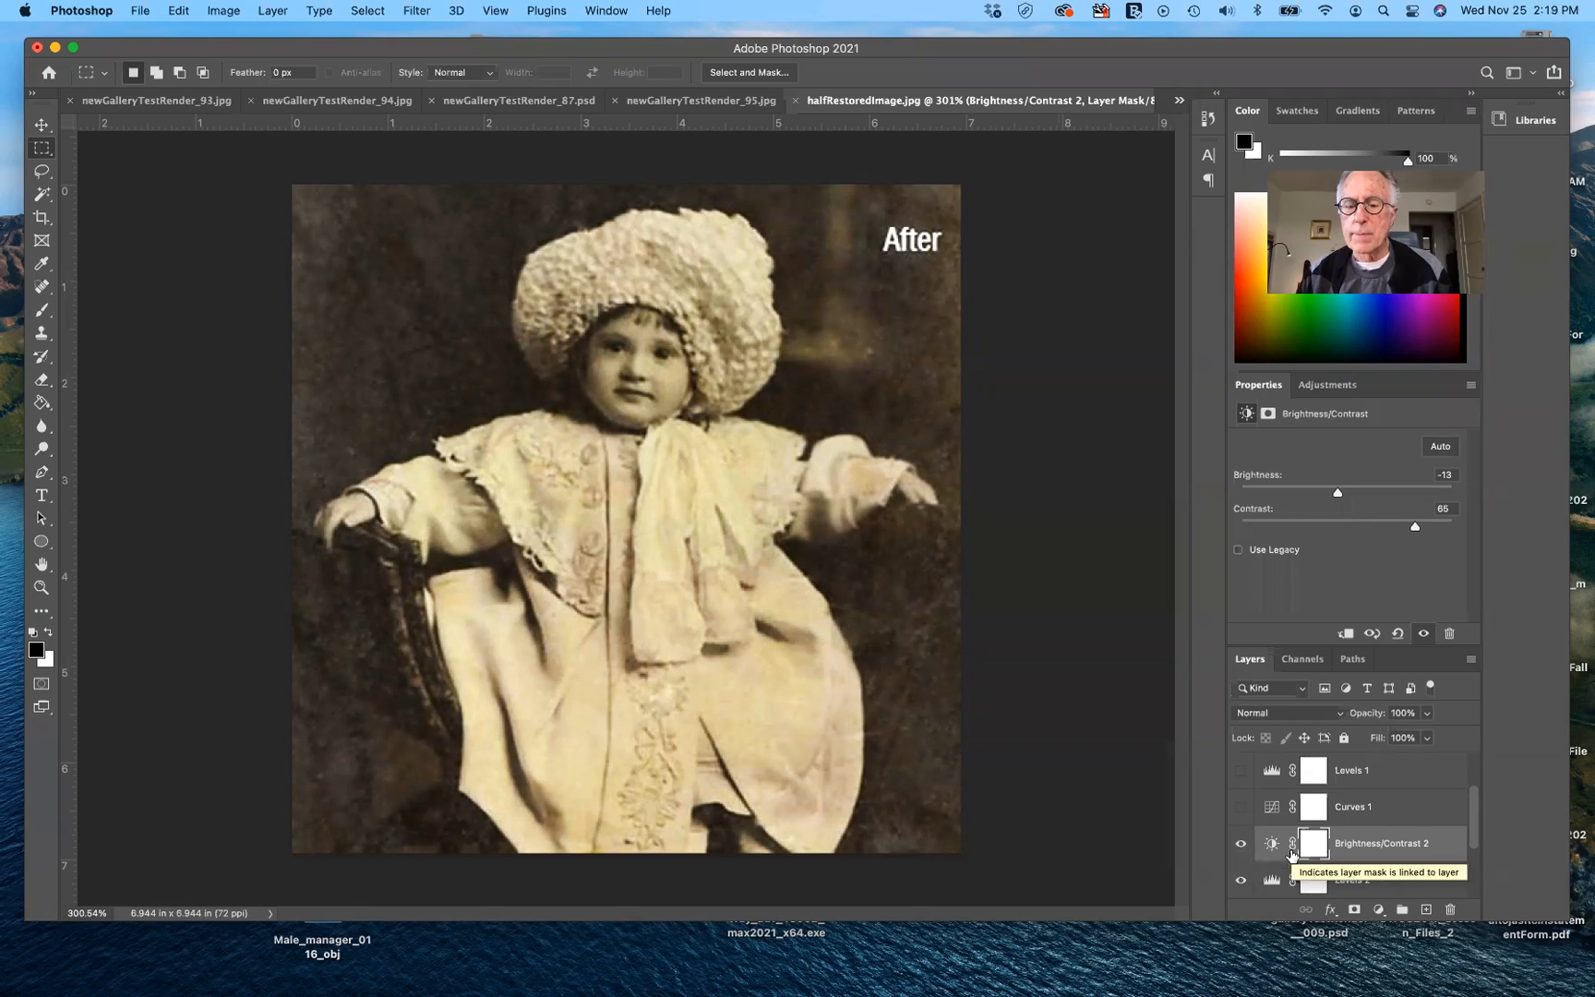
Step: Add a Black & White adjustment above Brightness/Contrast 2, enable its Tint, and raise Yellows to 115
click(1338, 387)
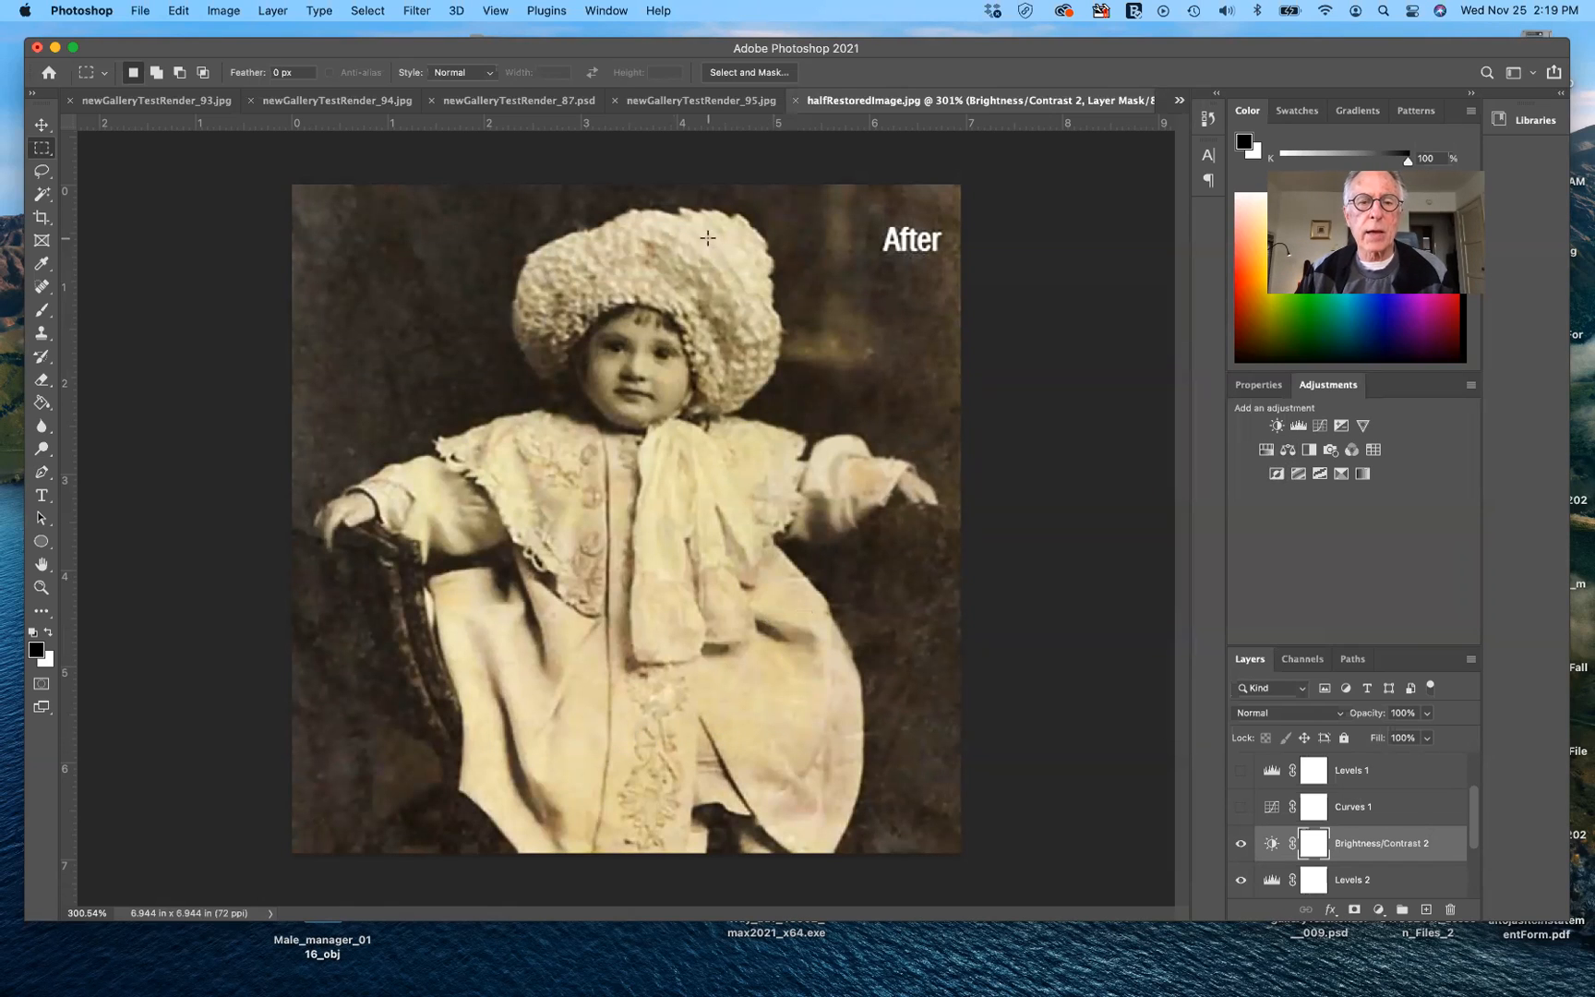
click(1309, 450)
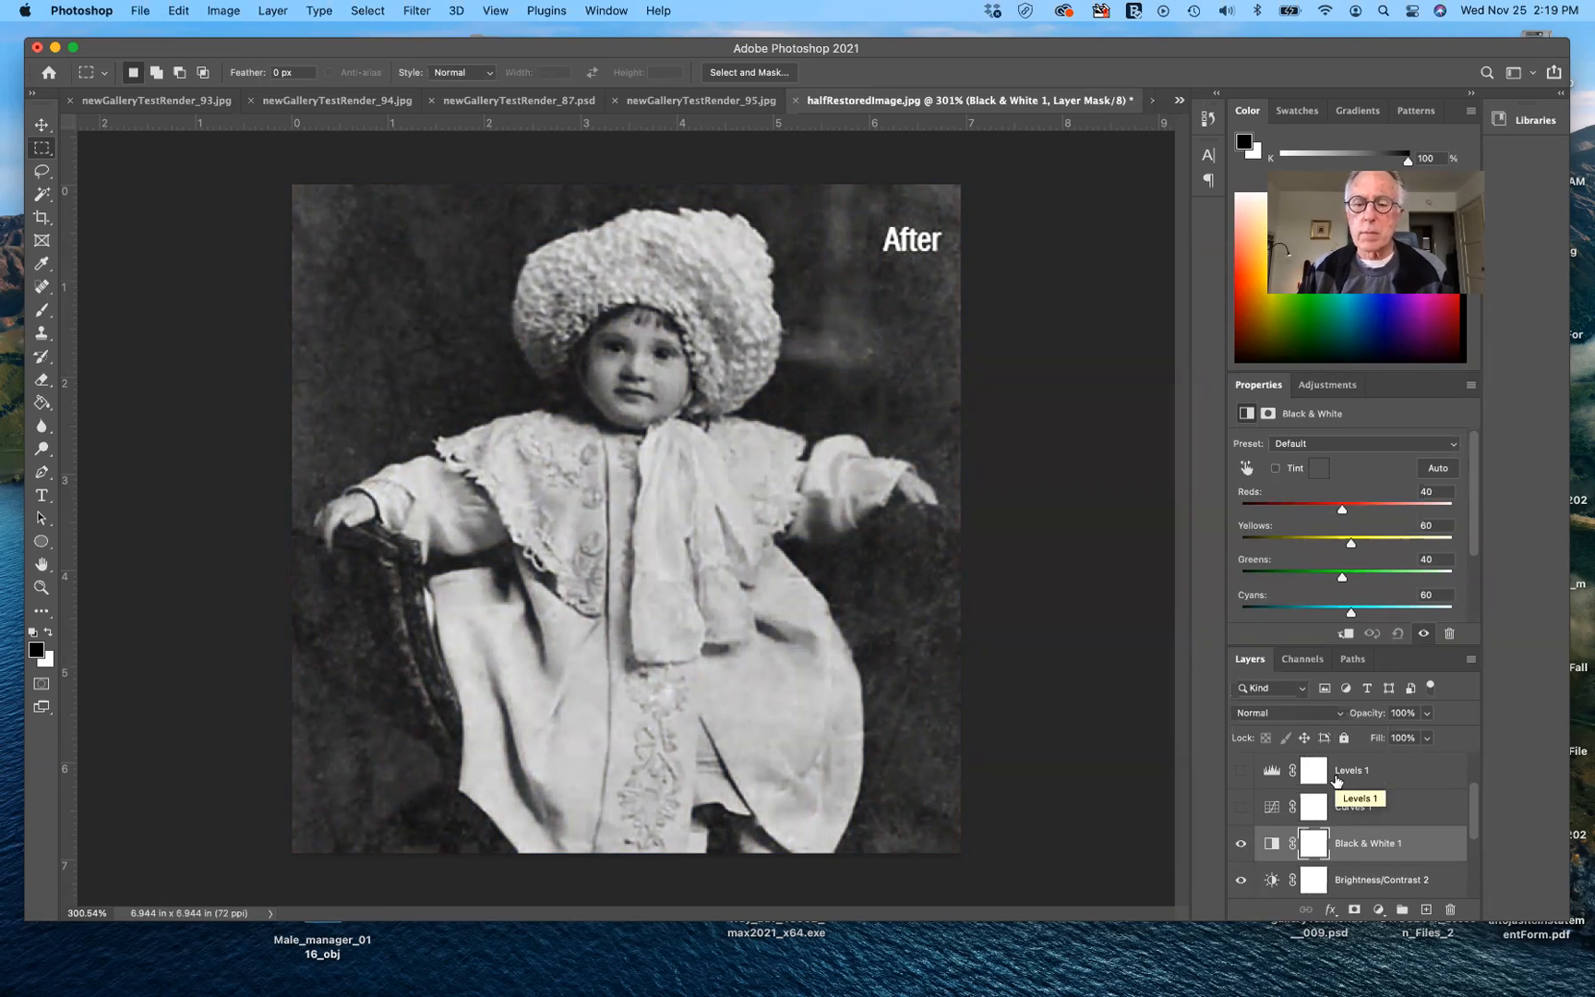
click(1275, 469)
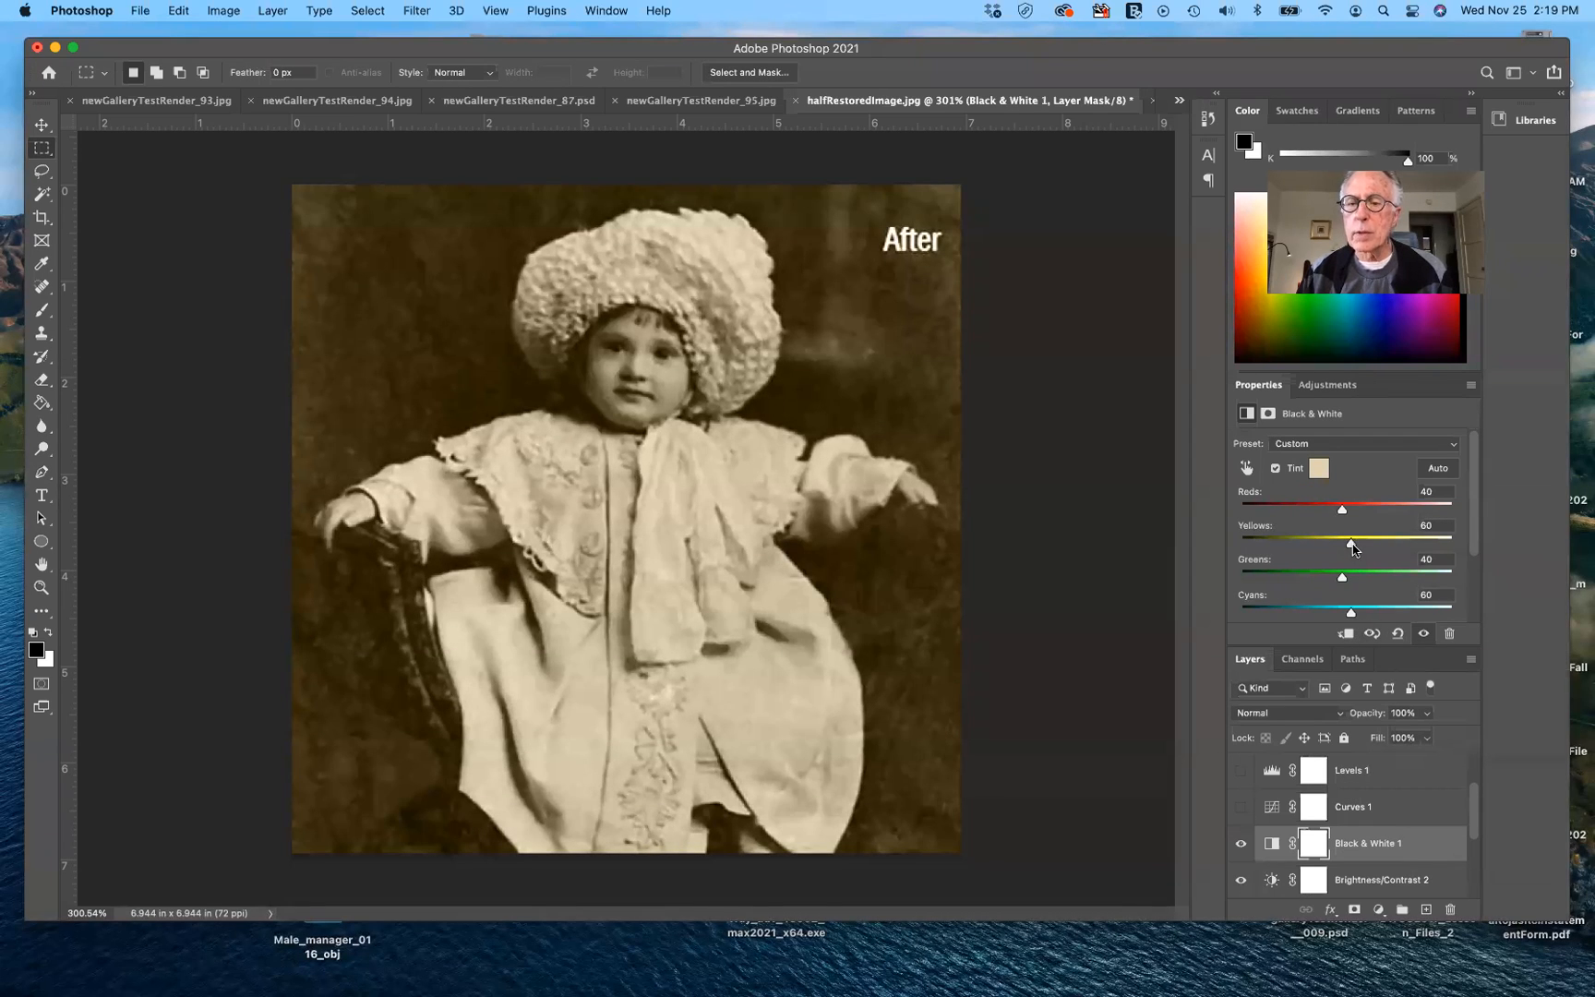
drag(1352, 546, 1377, 544)
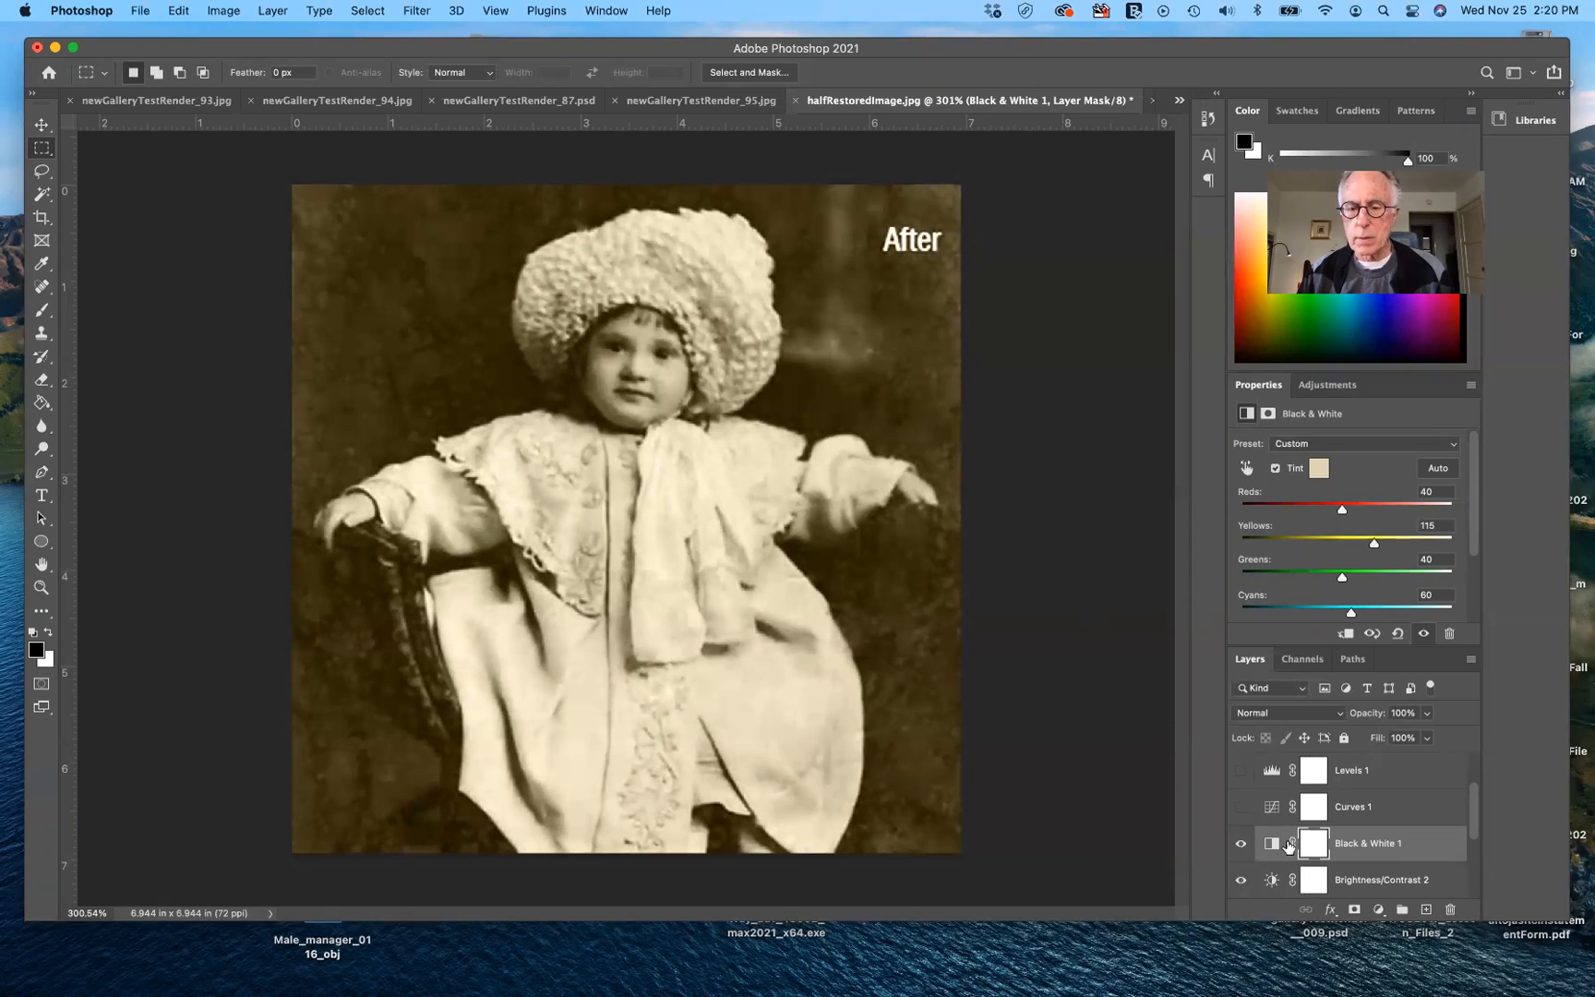
Step: Select the layers from Black & White 1 down to Layer 1 and stamp them into a new merged layer above
scroll(1338, 830, down, 2)
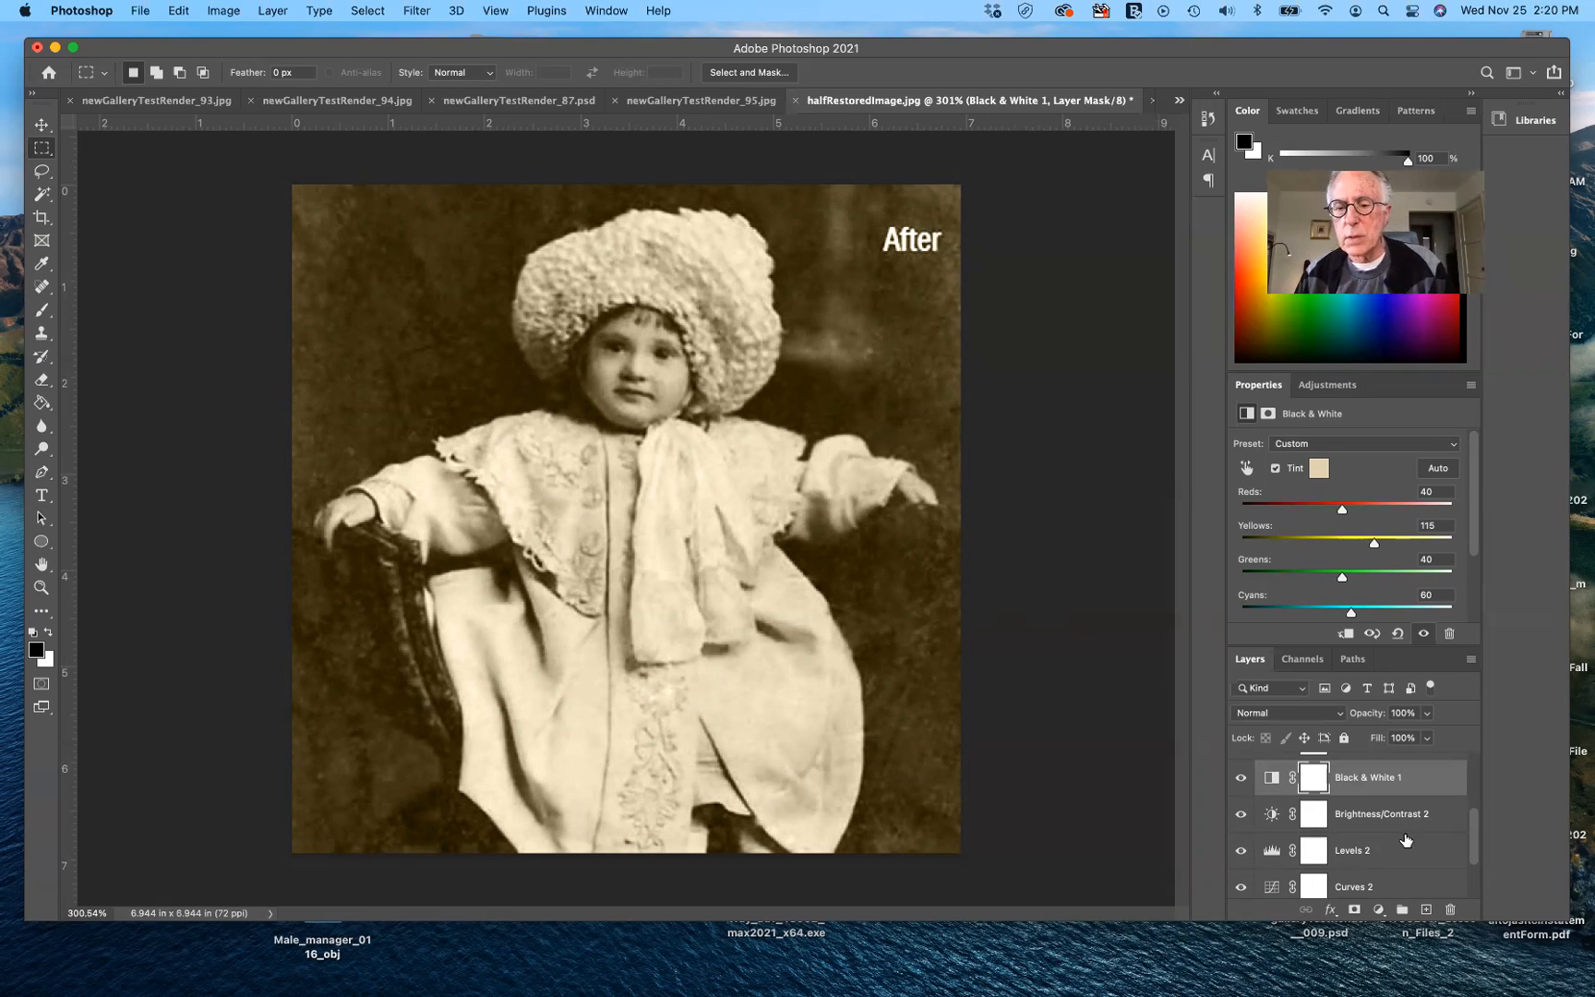
scroll(1402, 869, down, 1)
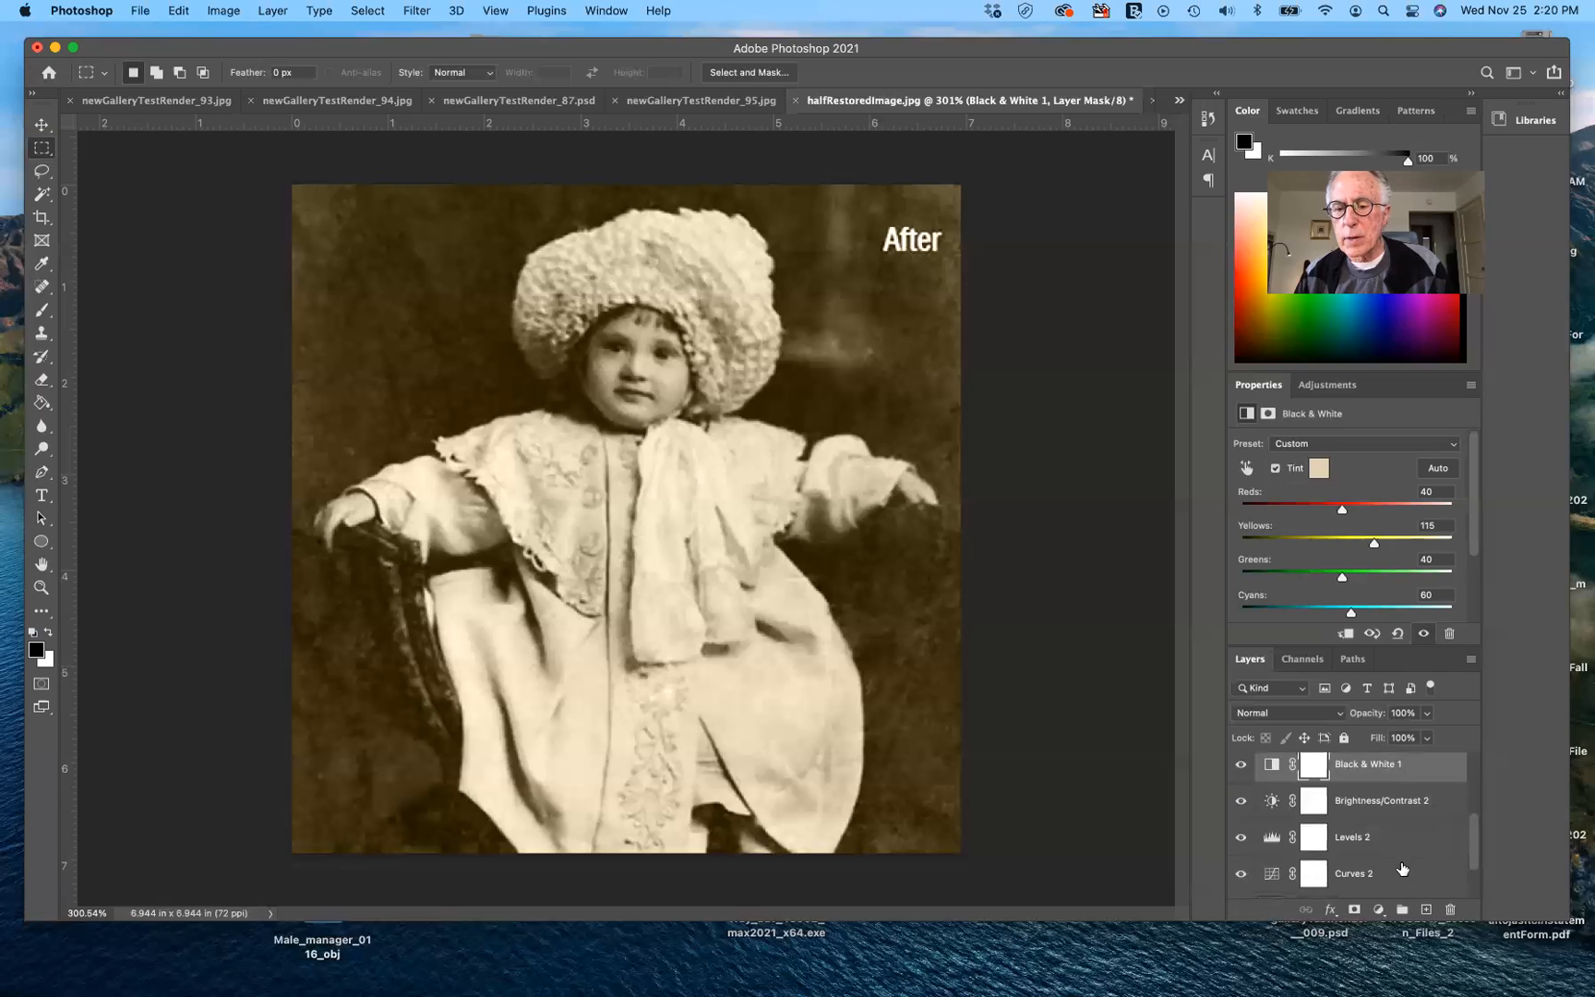
scroll(1402, 869, down, 3)
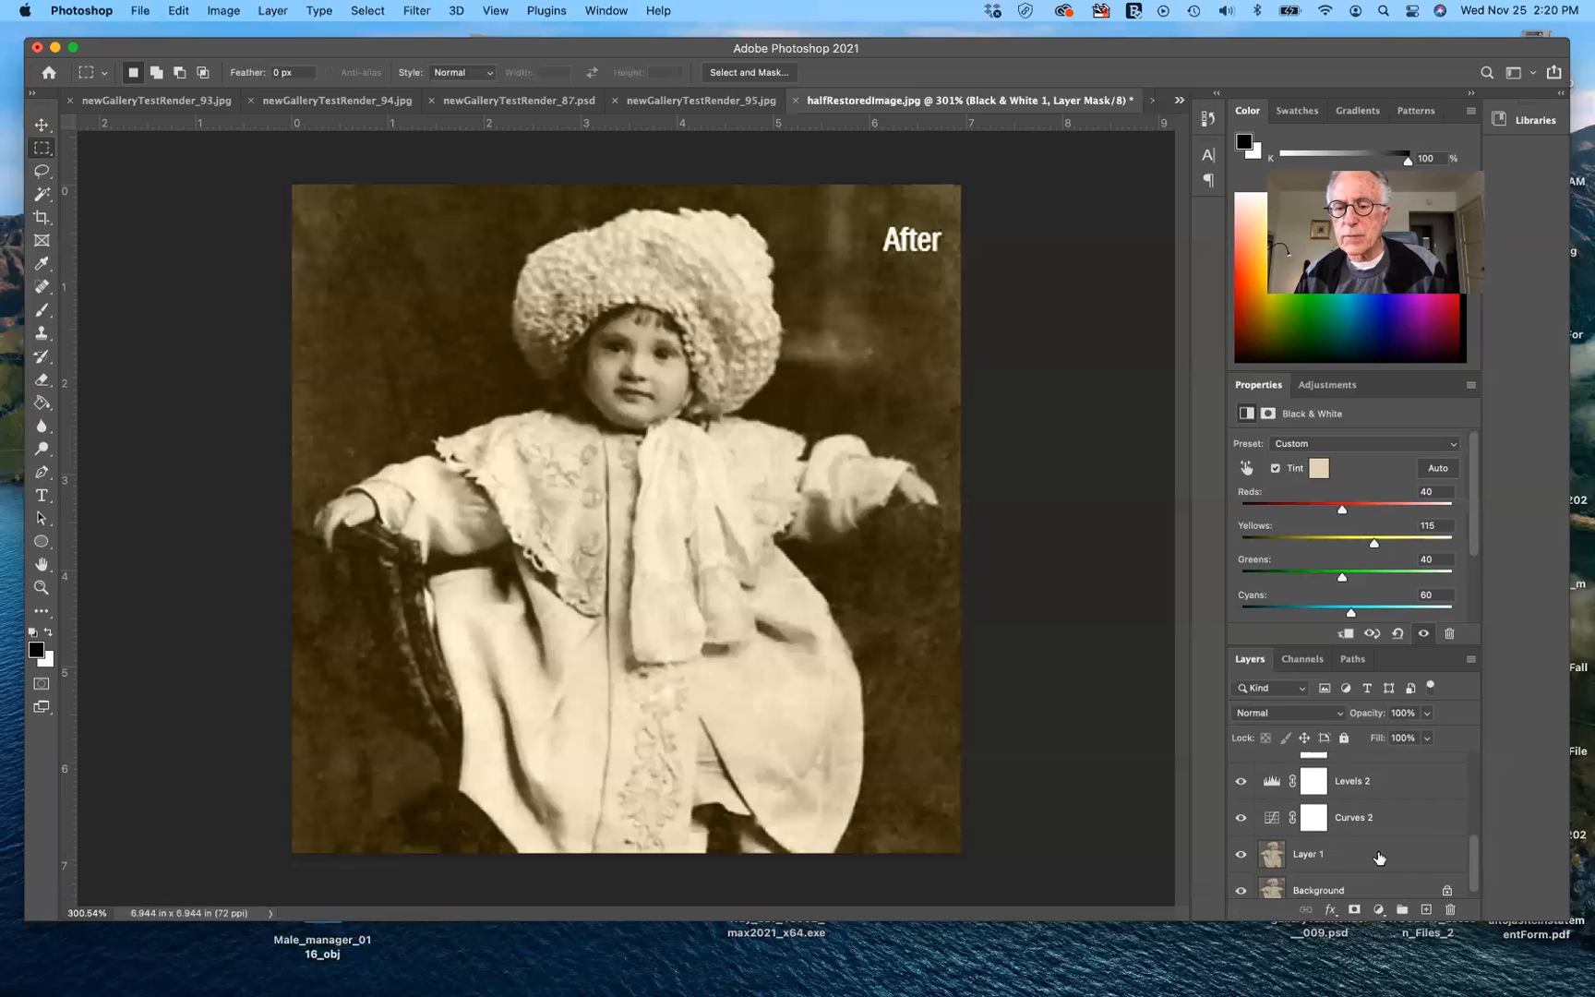
shift+click(1379, 857)
scroll(1379, 857, up, 3)
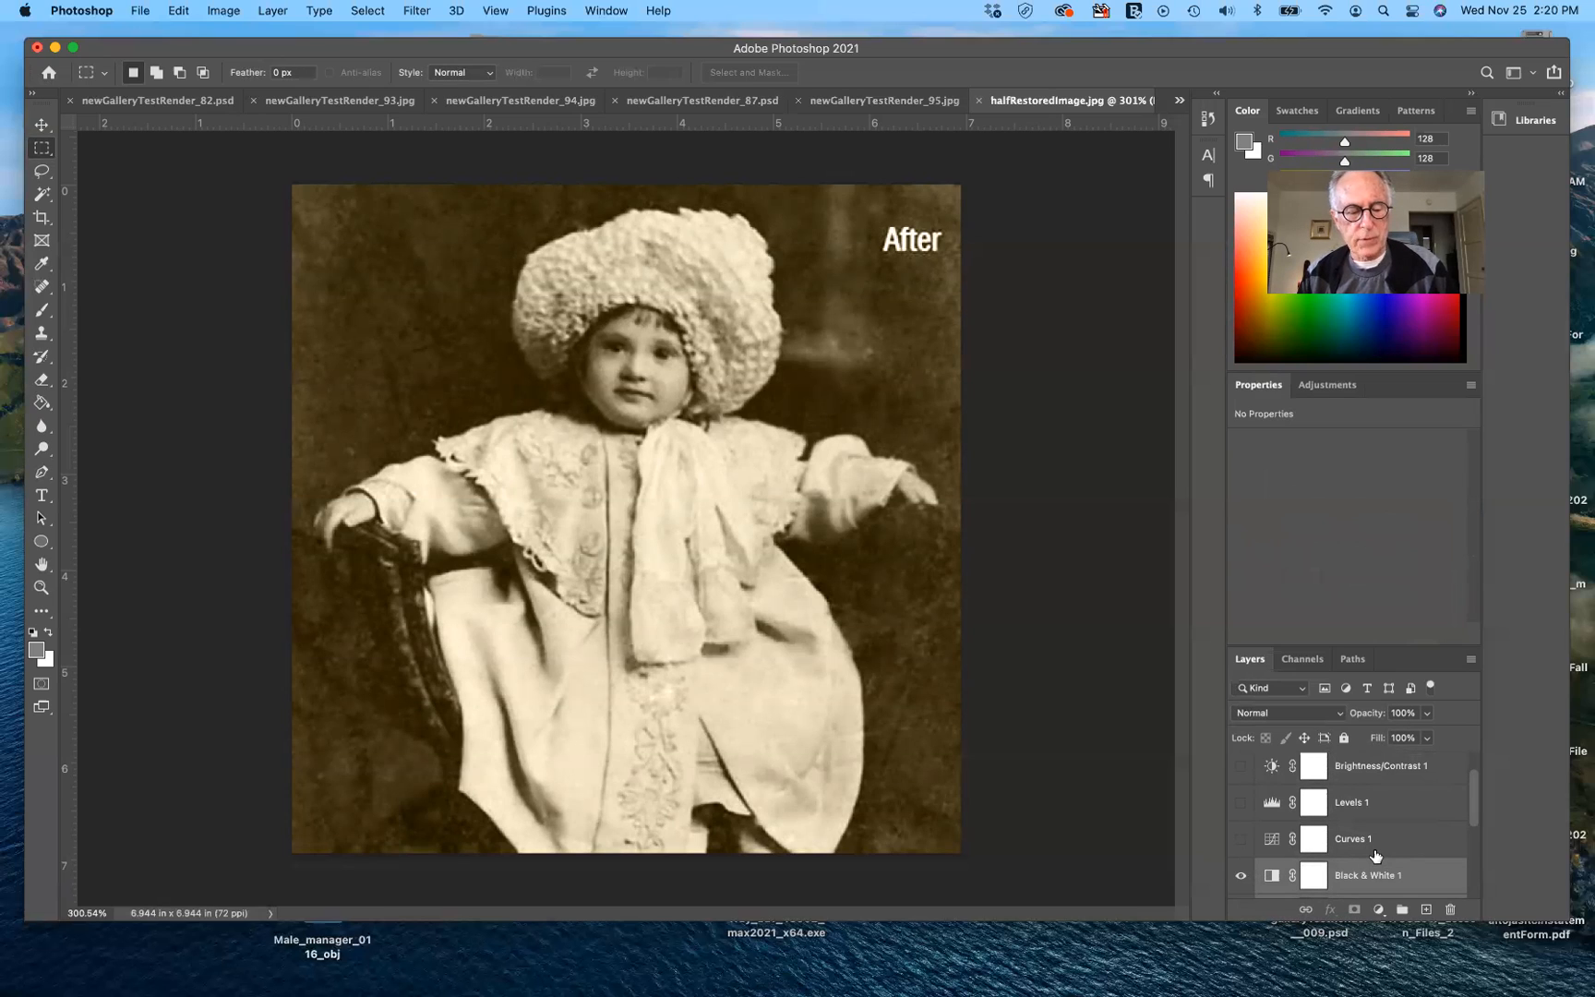
key(super+alt+shift+e)
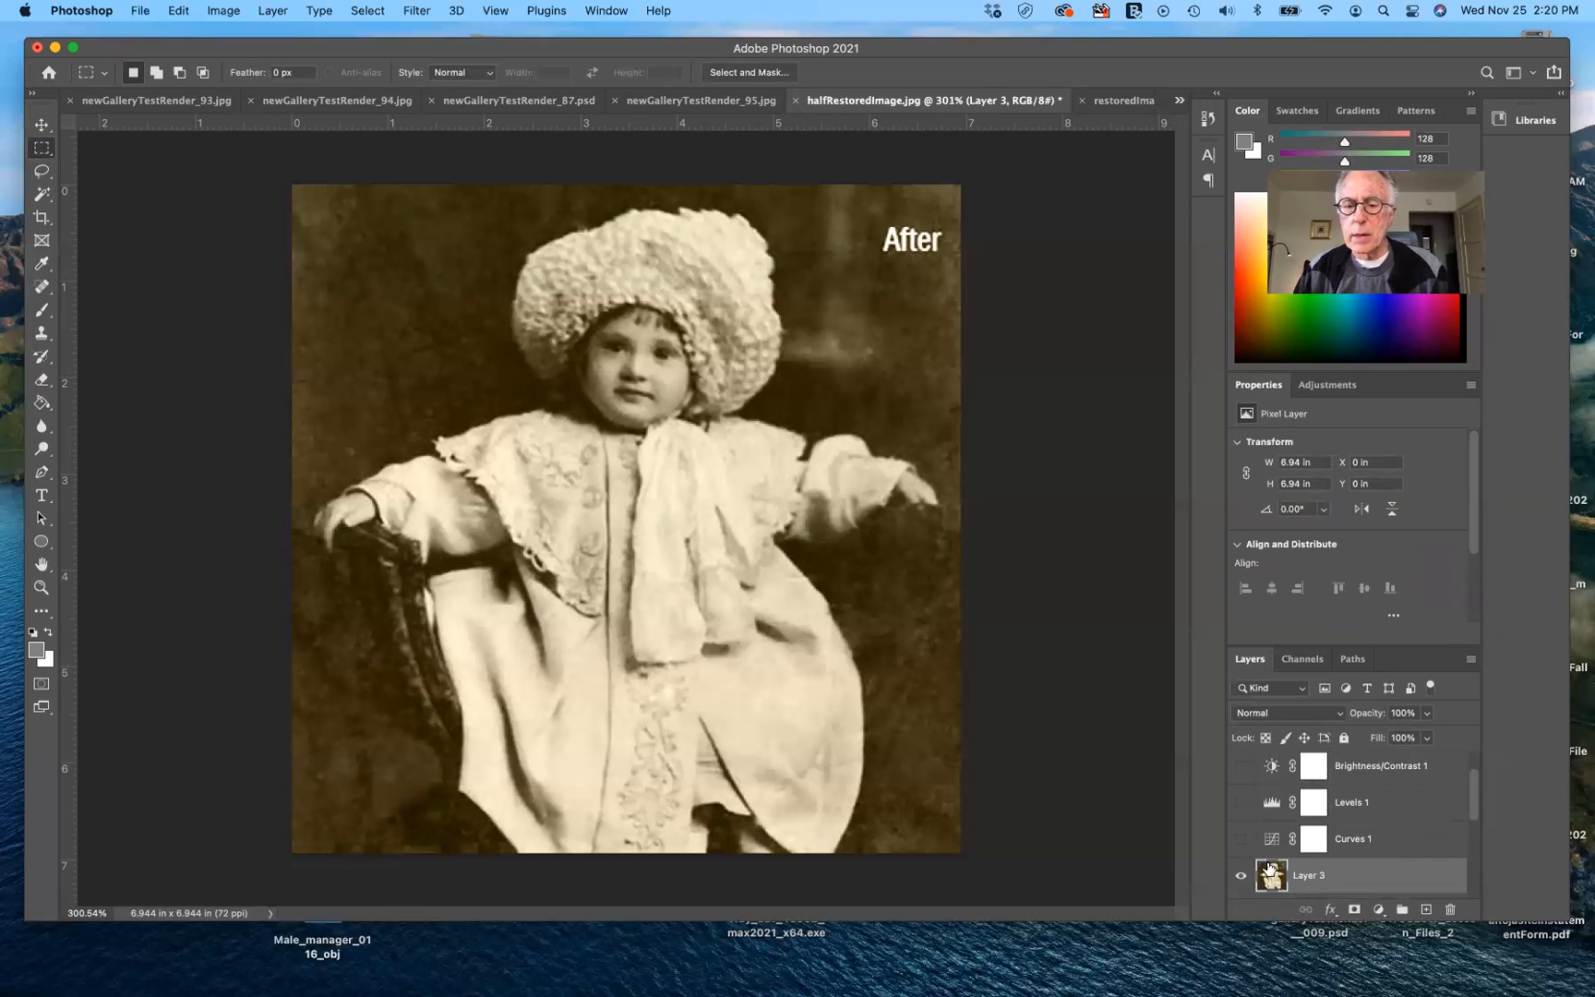
Step: Duplicate the merged Layer 3 above the Black & White 1 adjustment
scroll(1272, 872, down, 3)
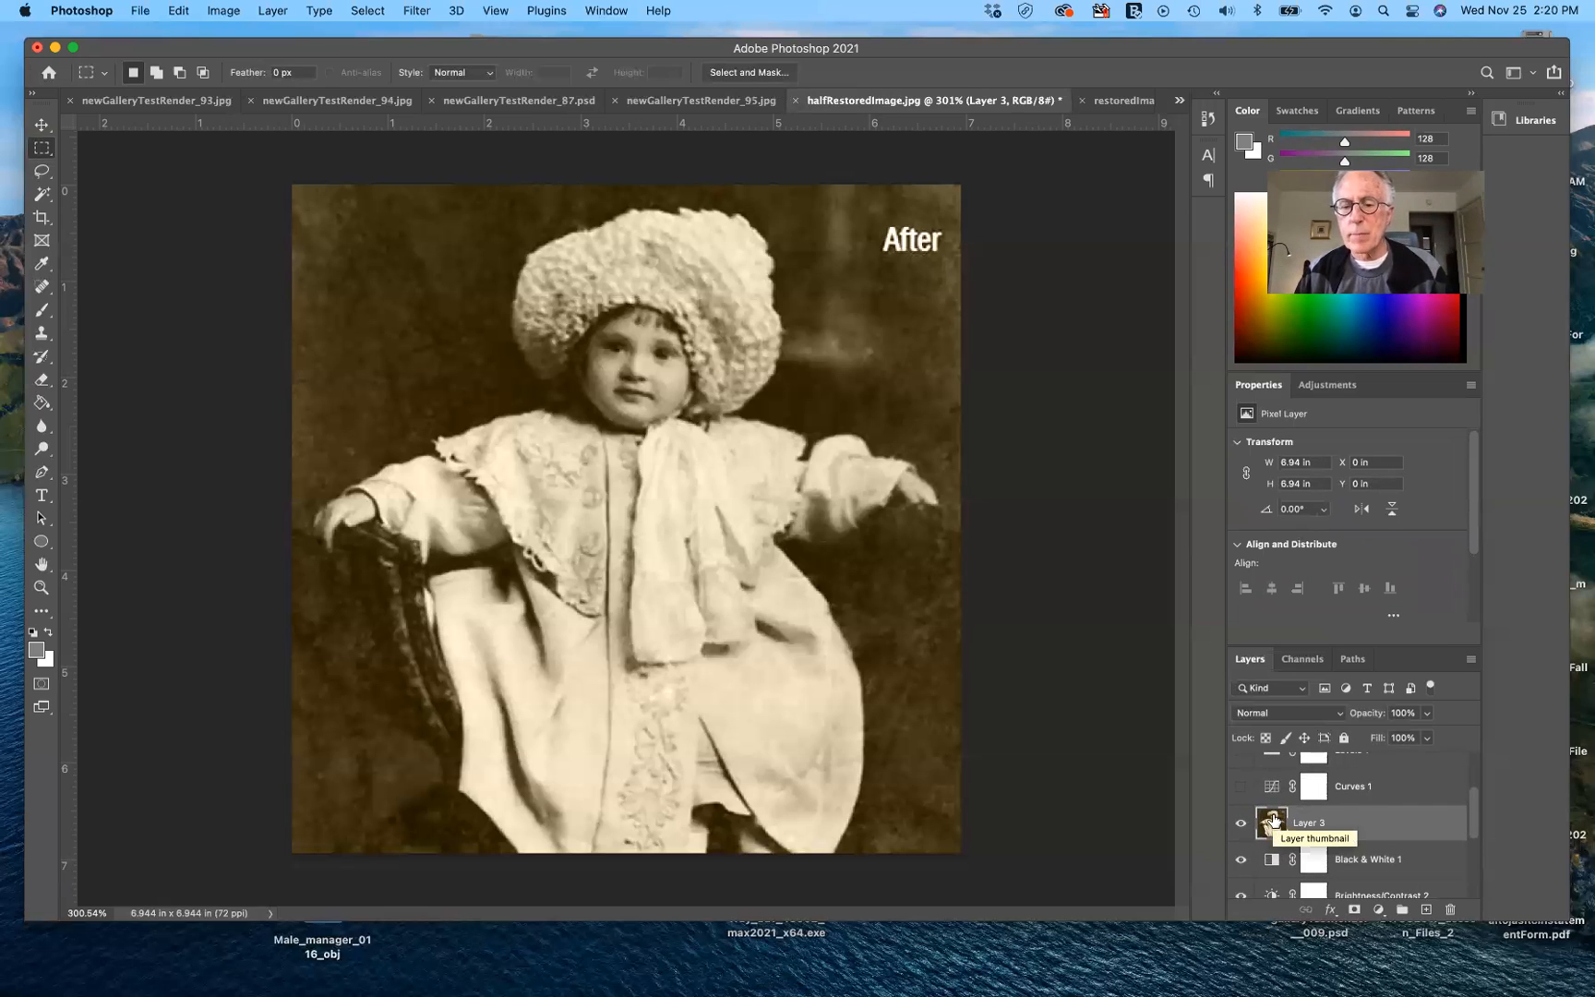
scroll(1400, 877, down, 2)
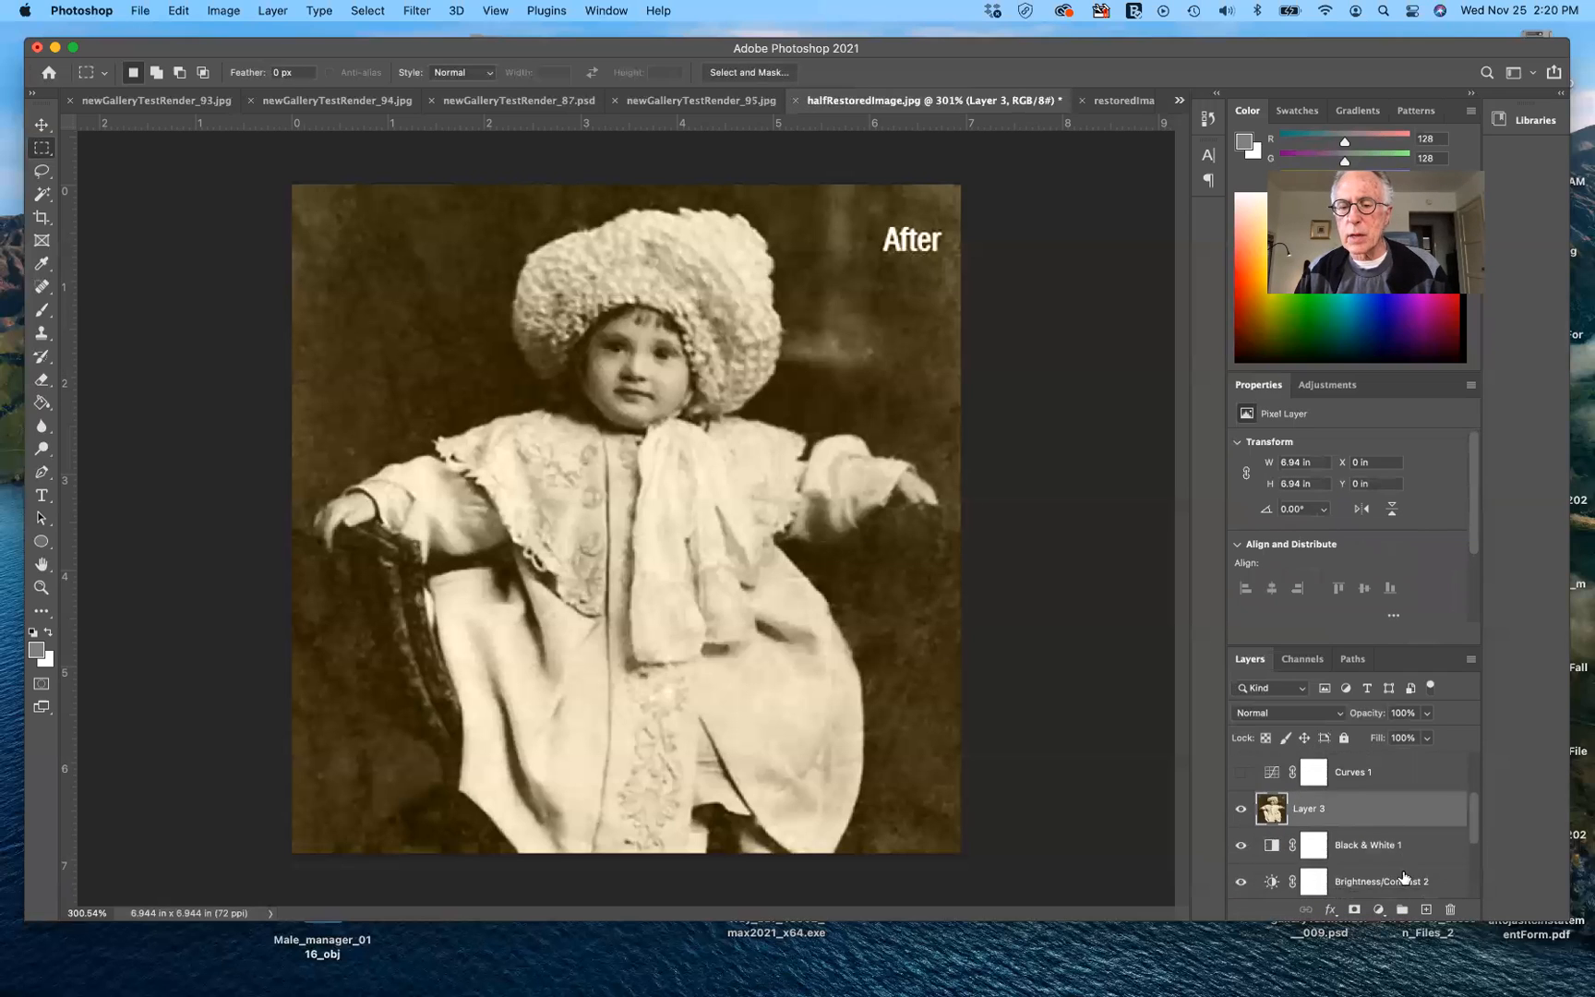
scroll(1393, 858, down, 1)
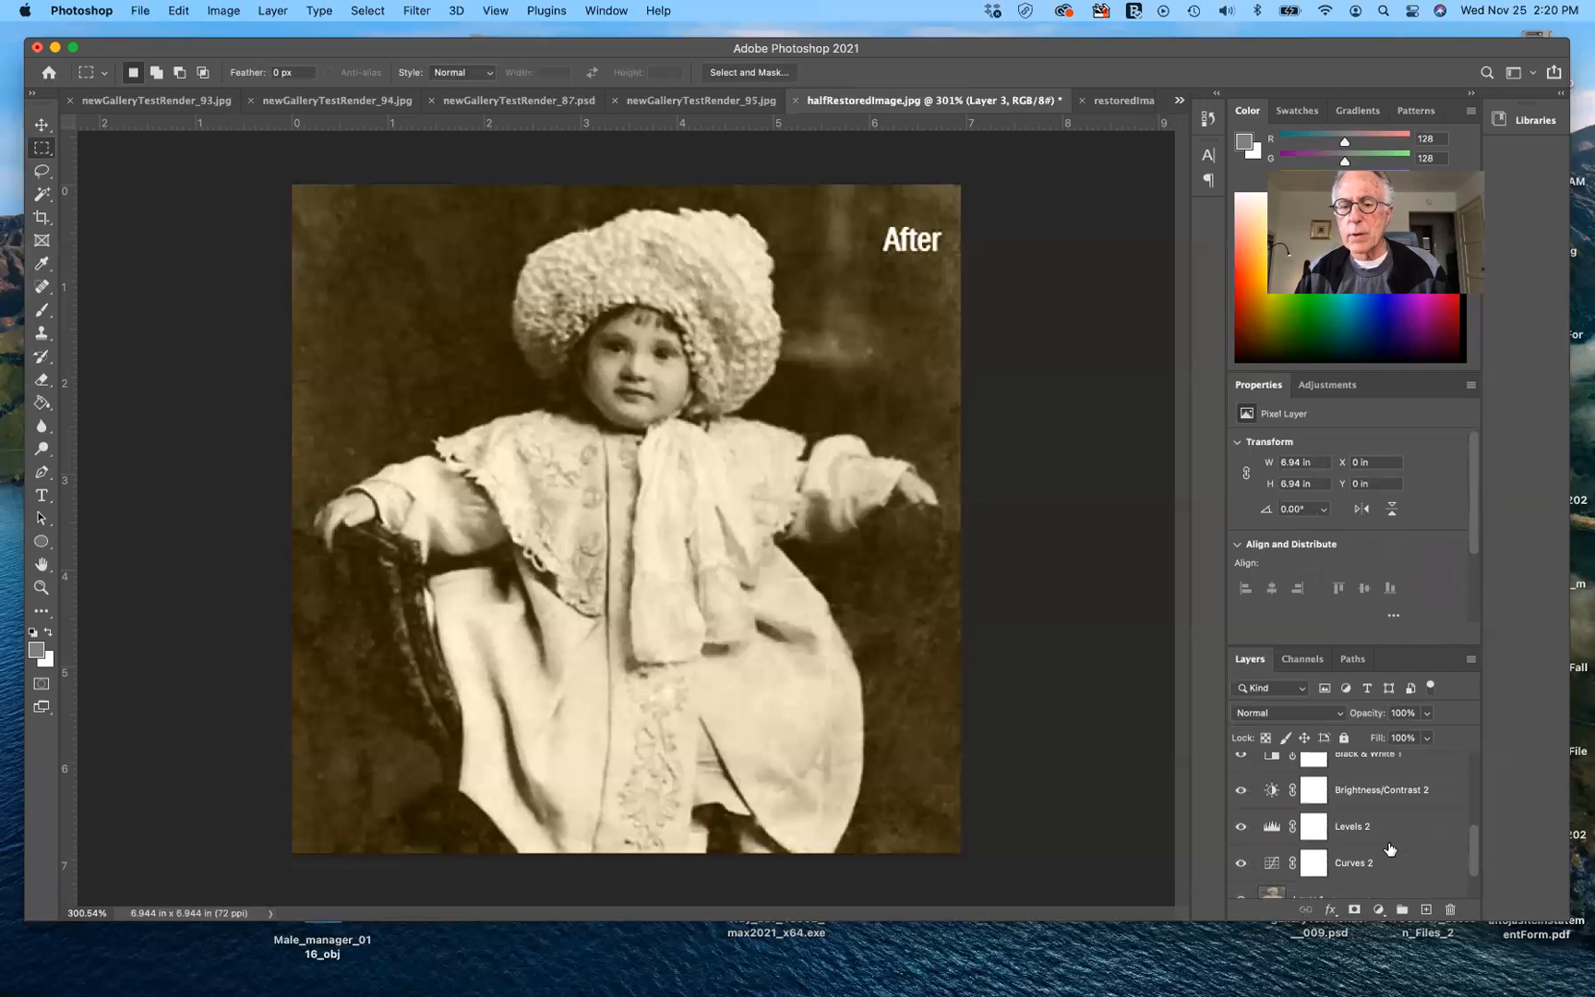
scroll(1389, 847, up, 2)
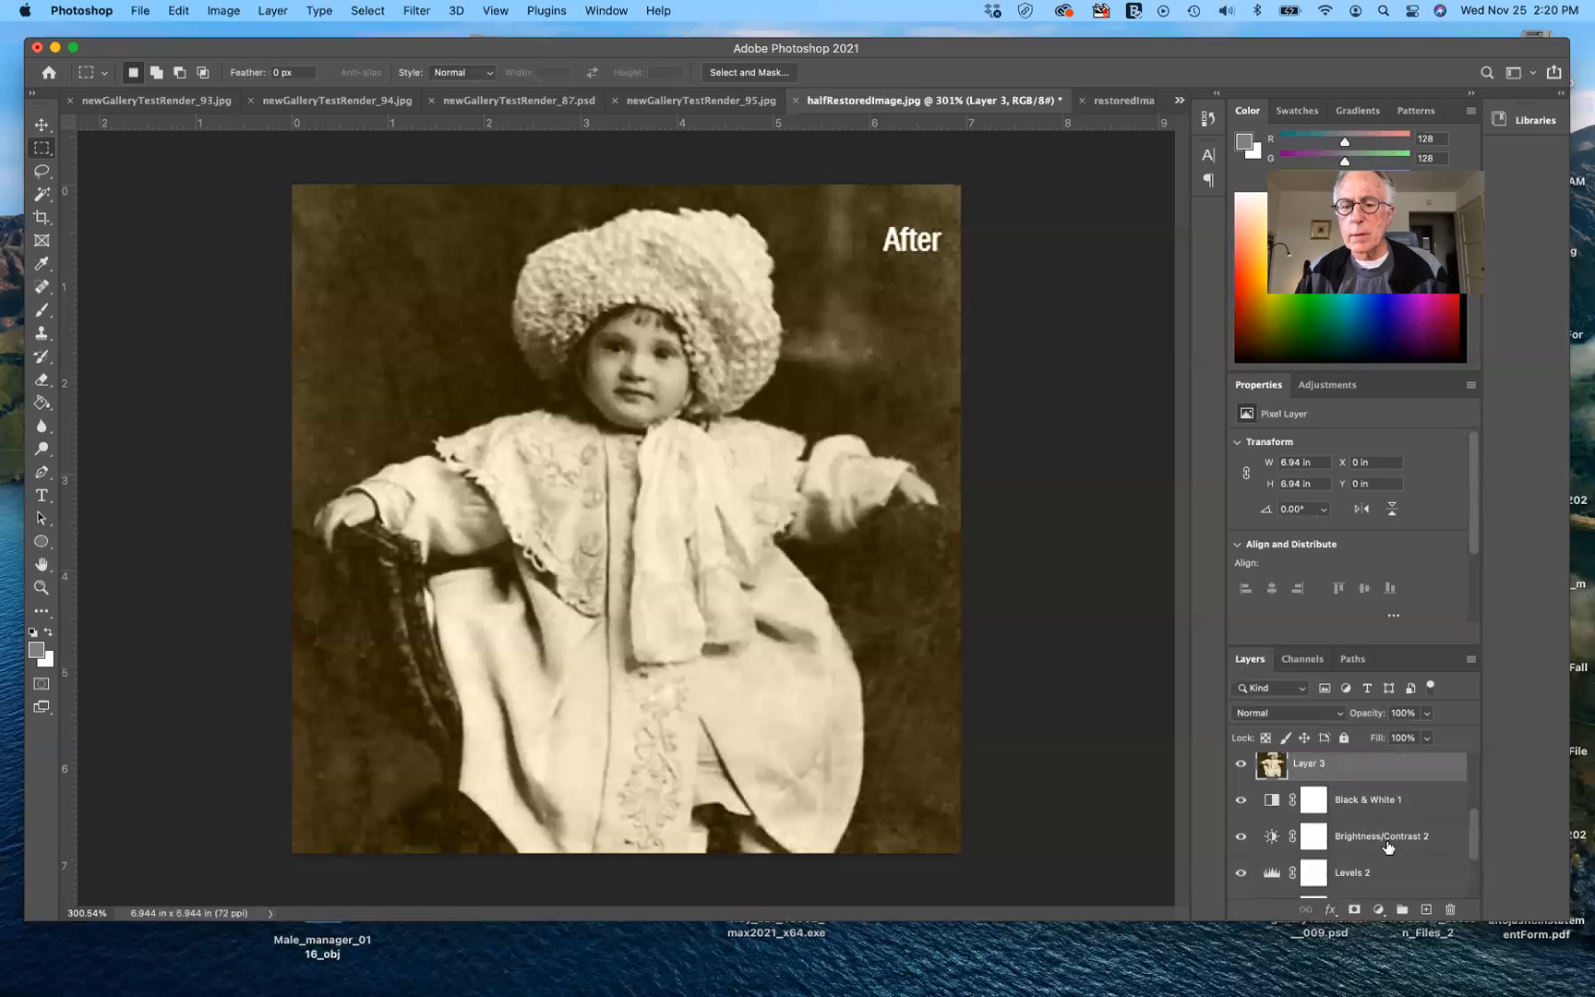
scroll(1385, 842, up, 1)
scroll(1284, 768, up, 1)
scroll(1284, 768, up, 2)
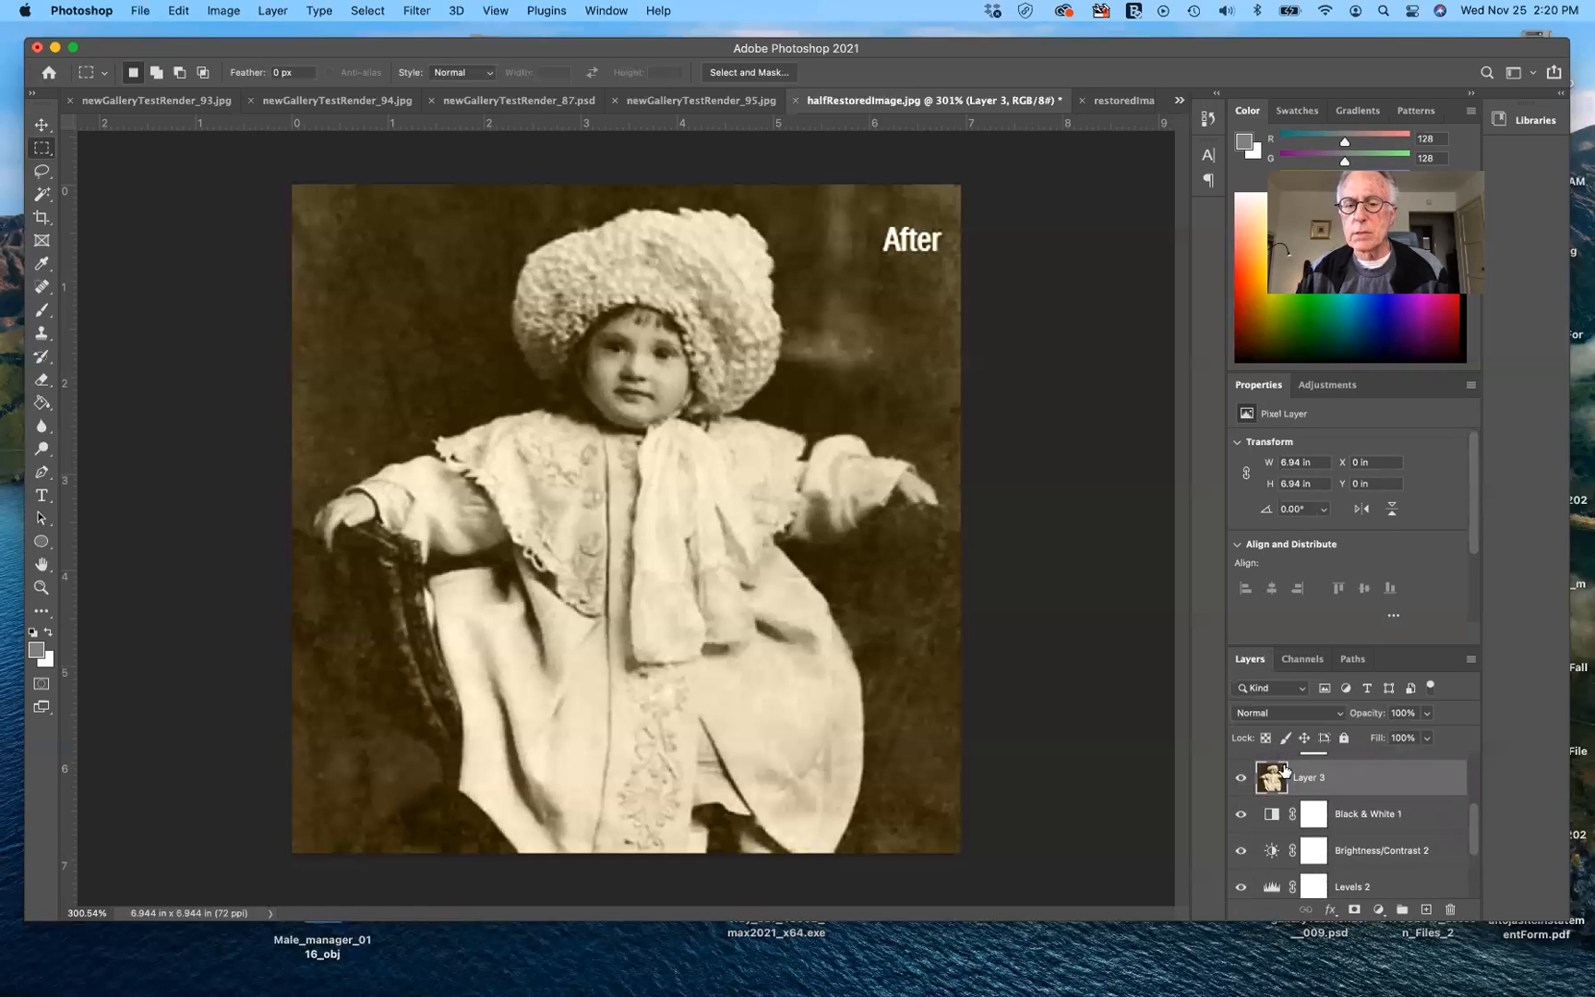
scroll(1284, 772, up, 1)
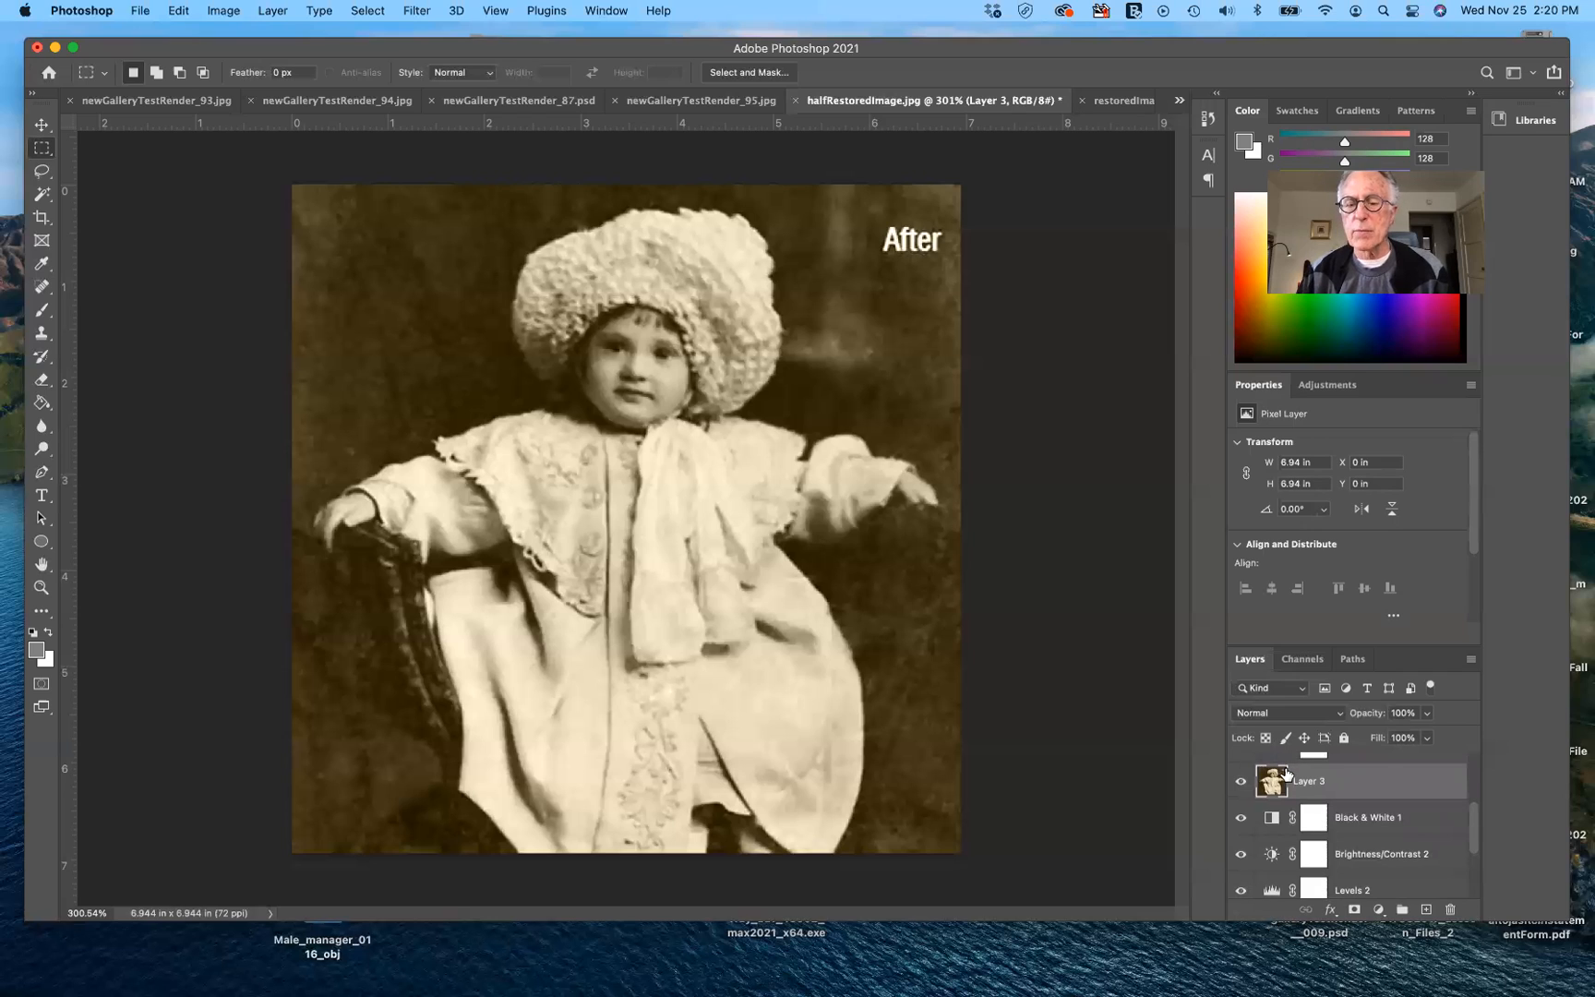
scroll(1381, 787, up, 1)
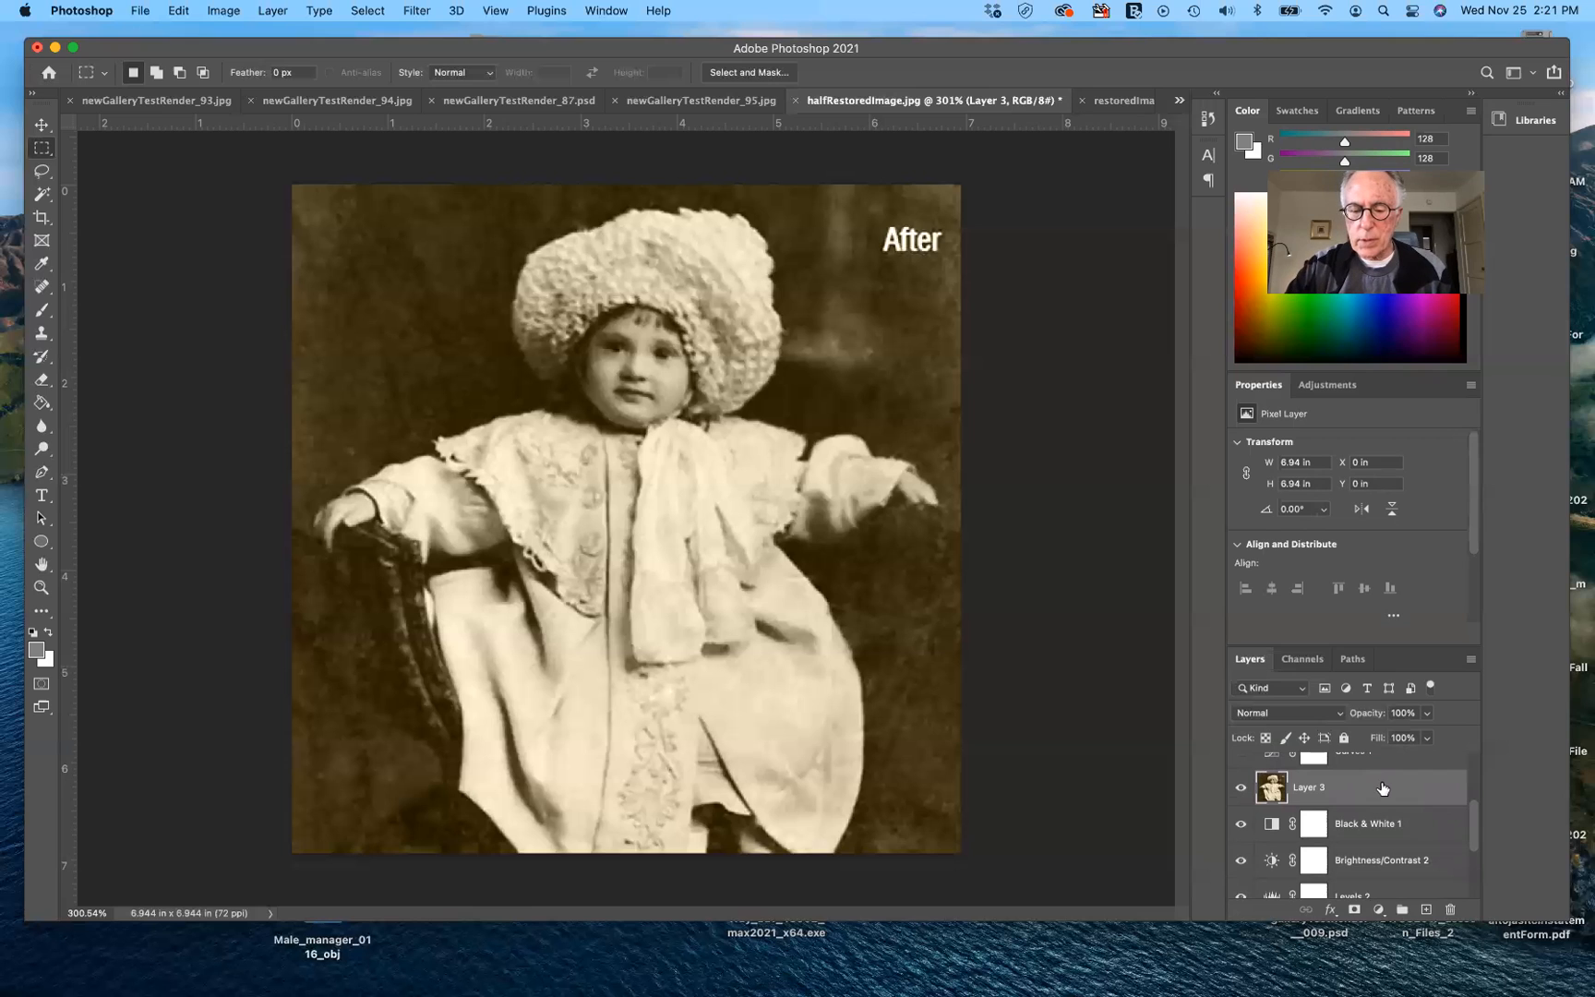
key(super+j)
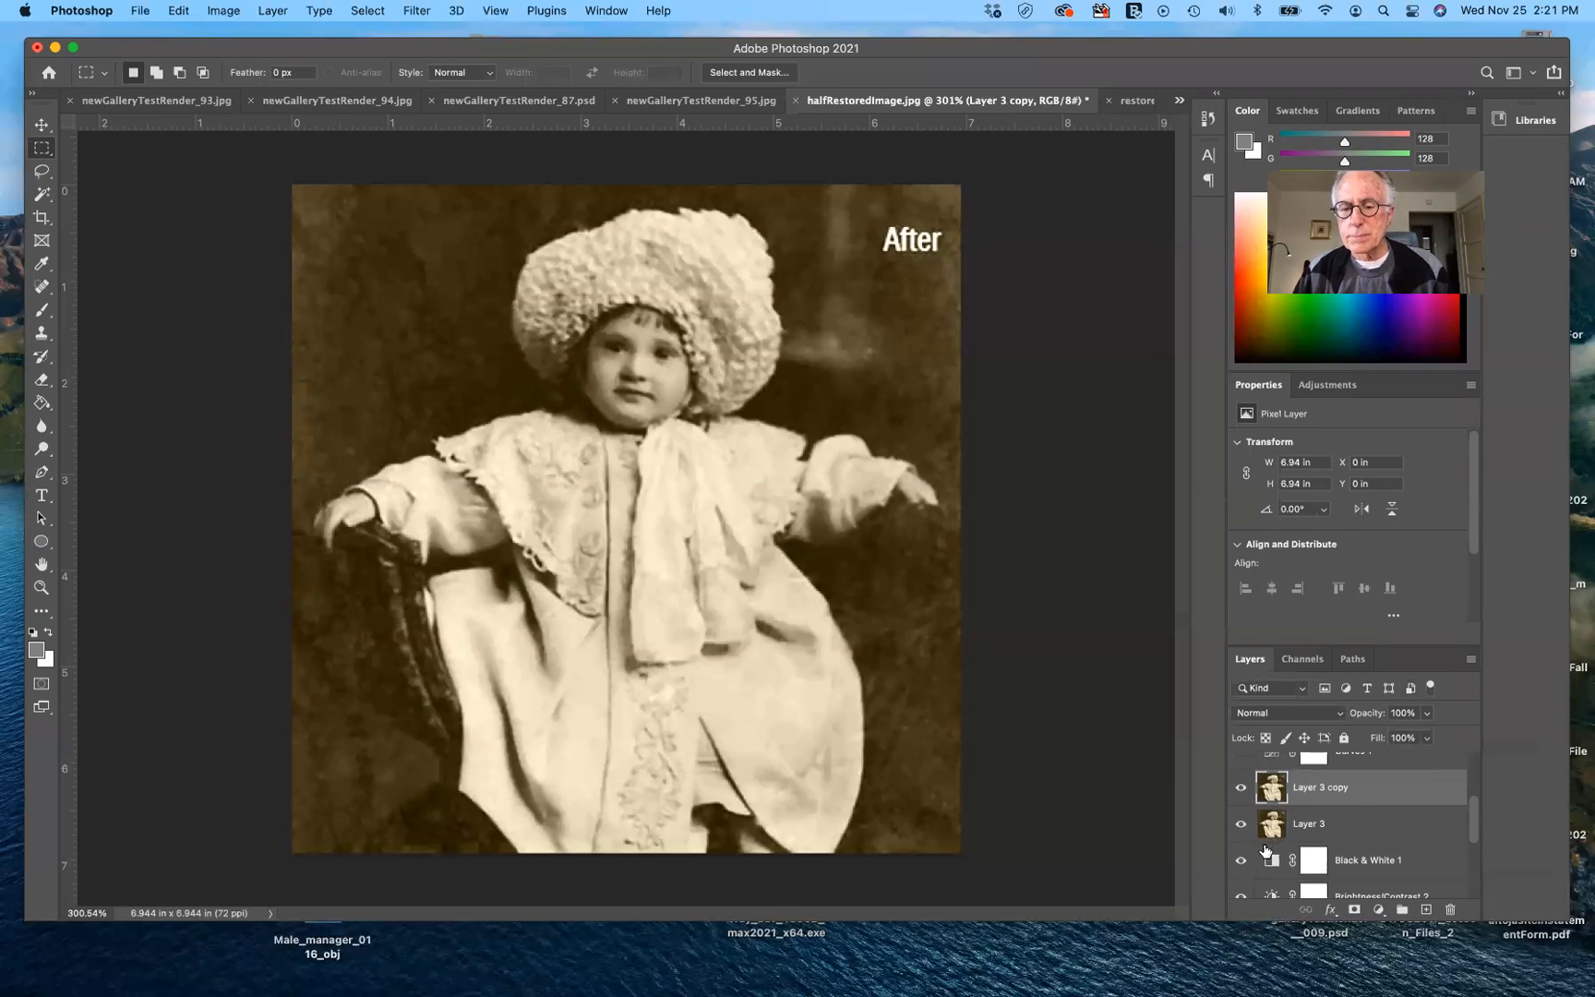
Step: Hide the Black & White 1, Brightness/Contrast 2, Levels 2 and Curves 2 adjustments and Layer 1 below Layer 3
click(1240, 860)
scroll(1247, 893, down, 1)
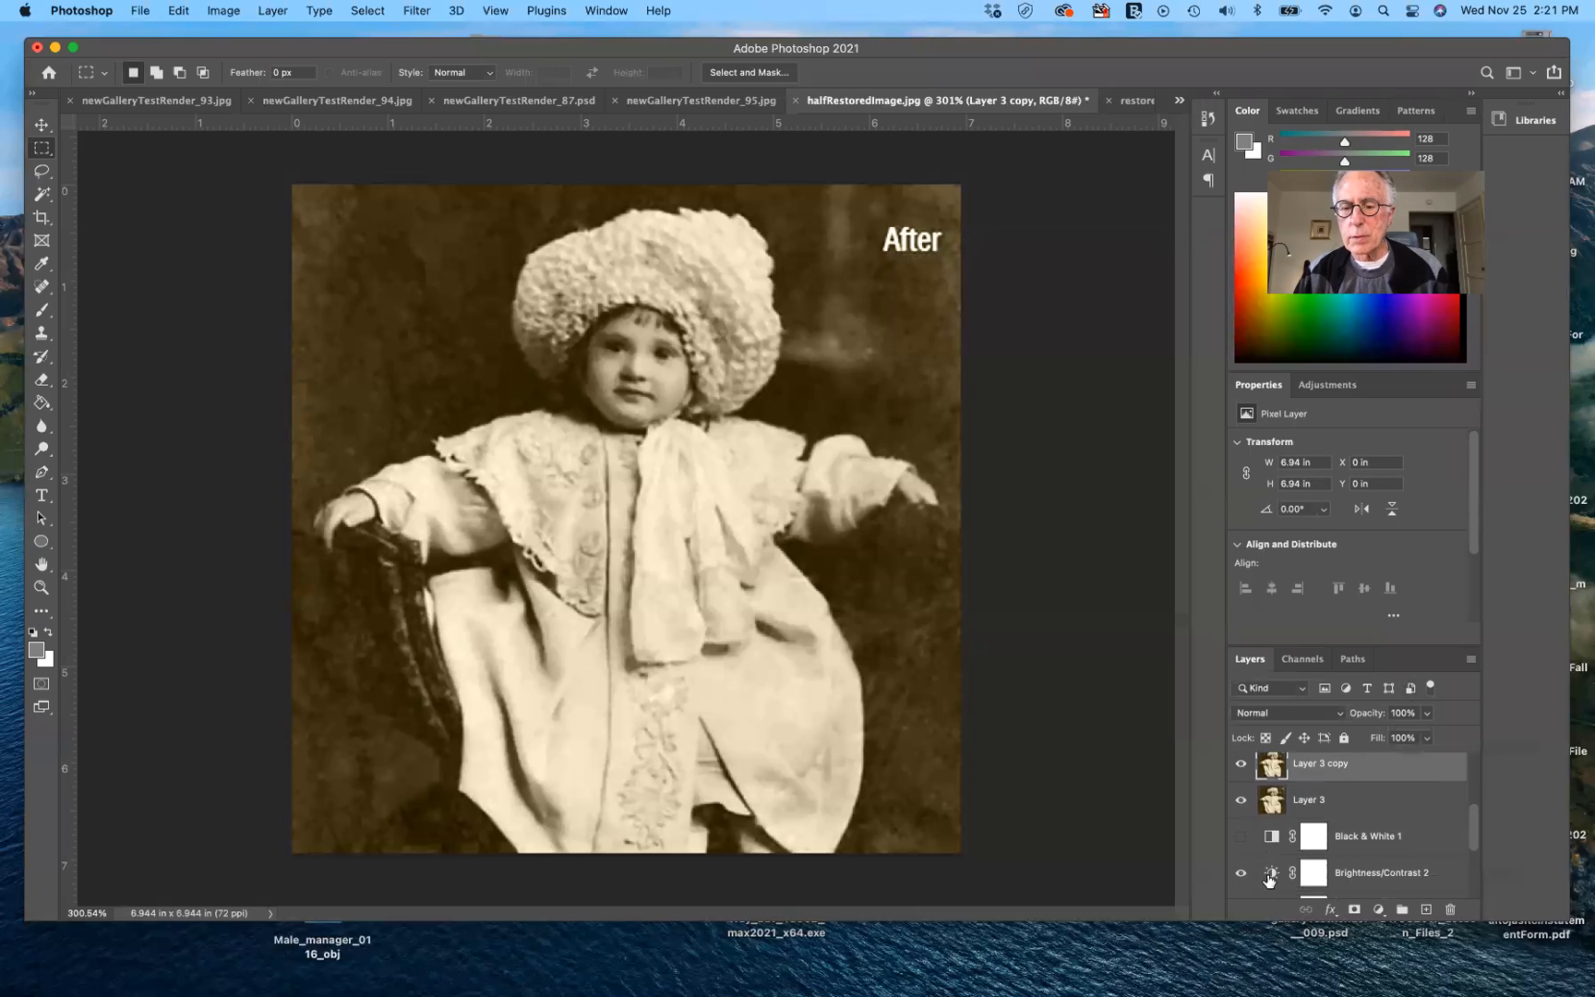
scroll(1246, 882, down, 2)
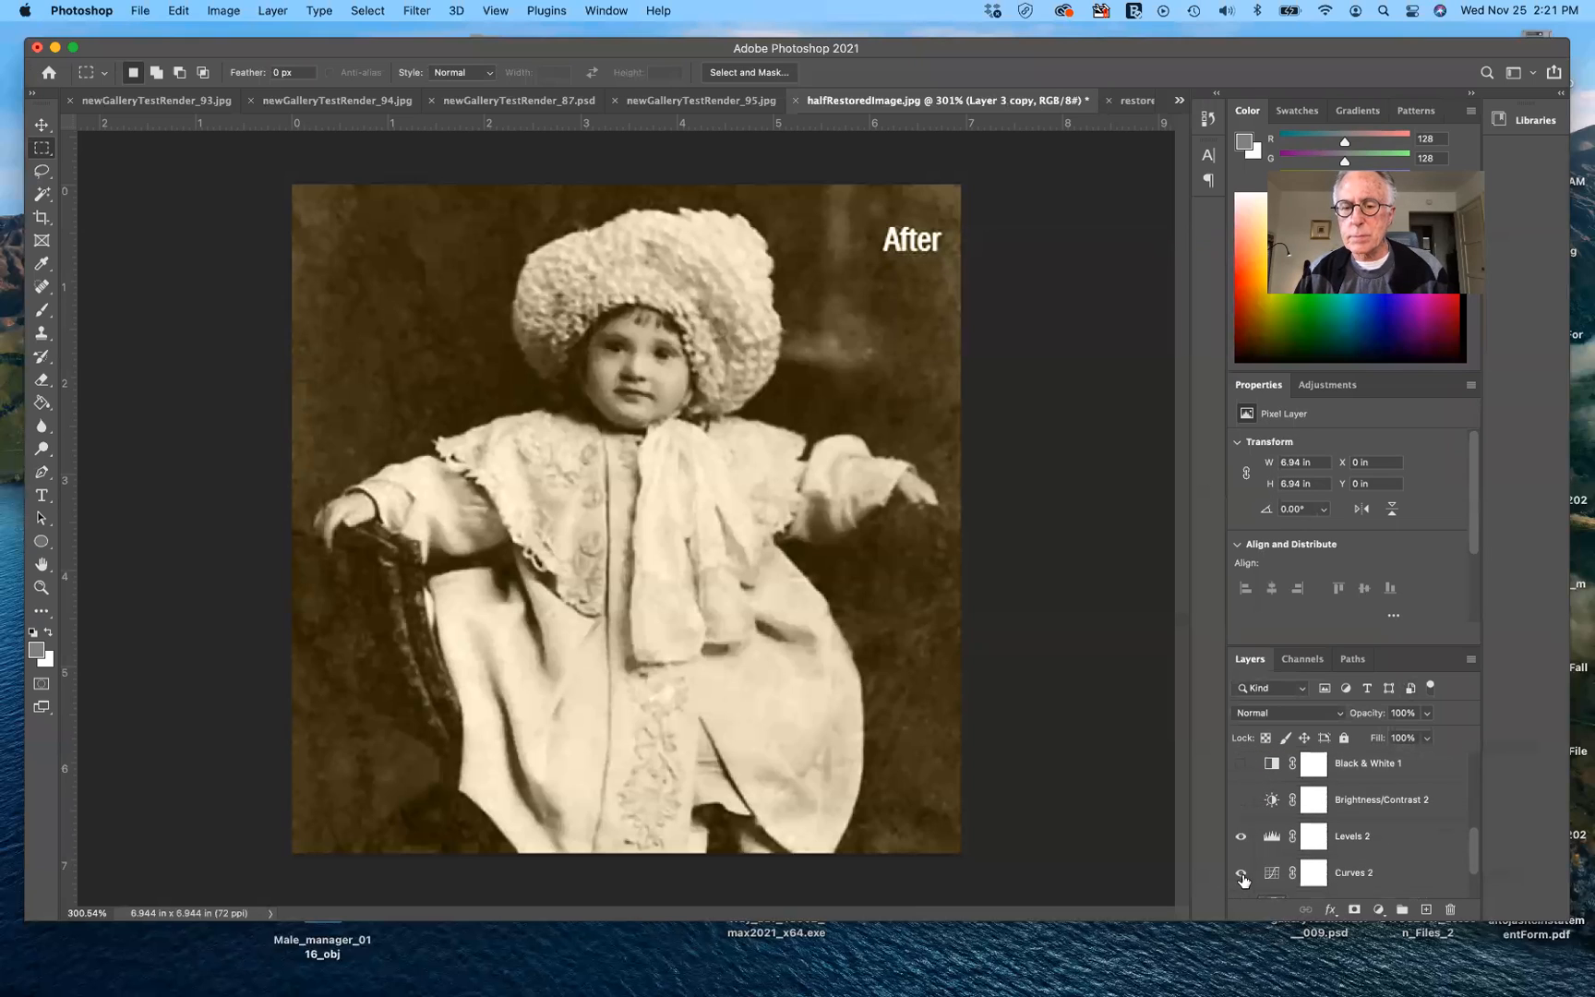
click(1243, 871)
scroll(1246, 867, down, 2)
click(1241, 850)
click(1242, 886)
Step: Apply a High Pass filter with a 5.0-pixel radius to Layer 3 copy and set its blending mode to Soft Light
scroll(1304, 854, up, 3)
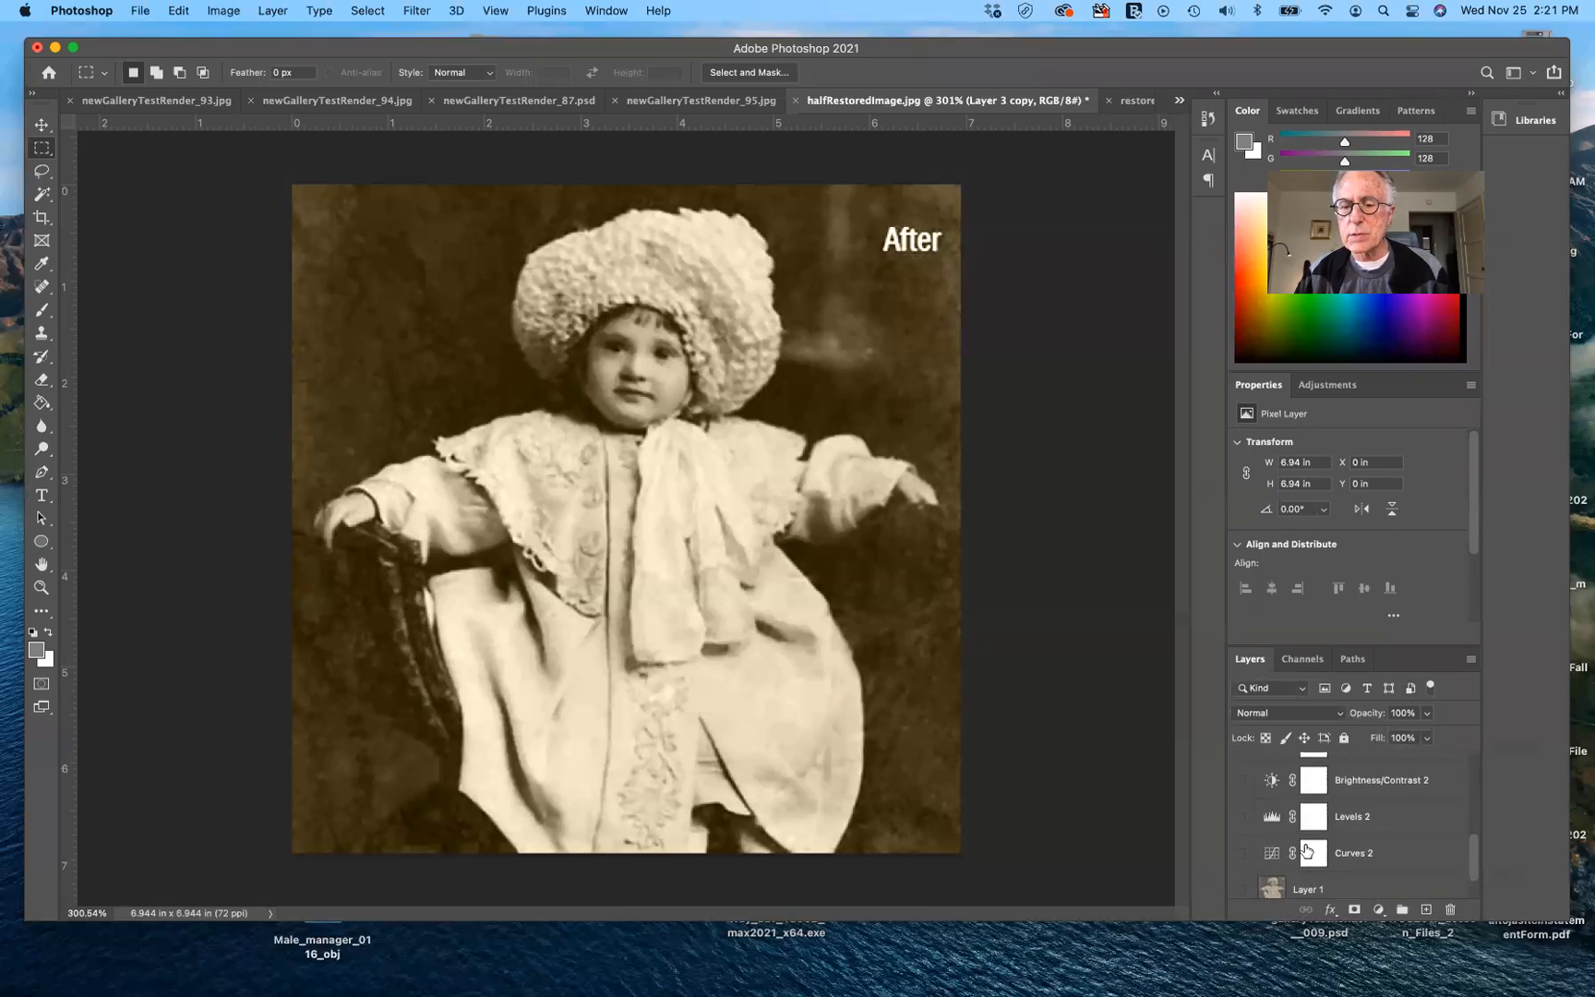
scroll(1304, 843, up, 2)
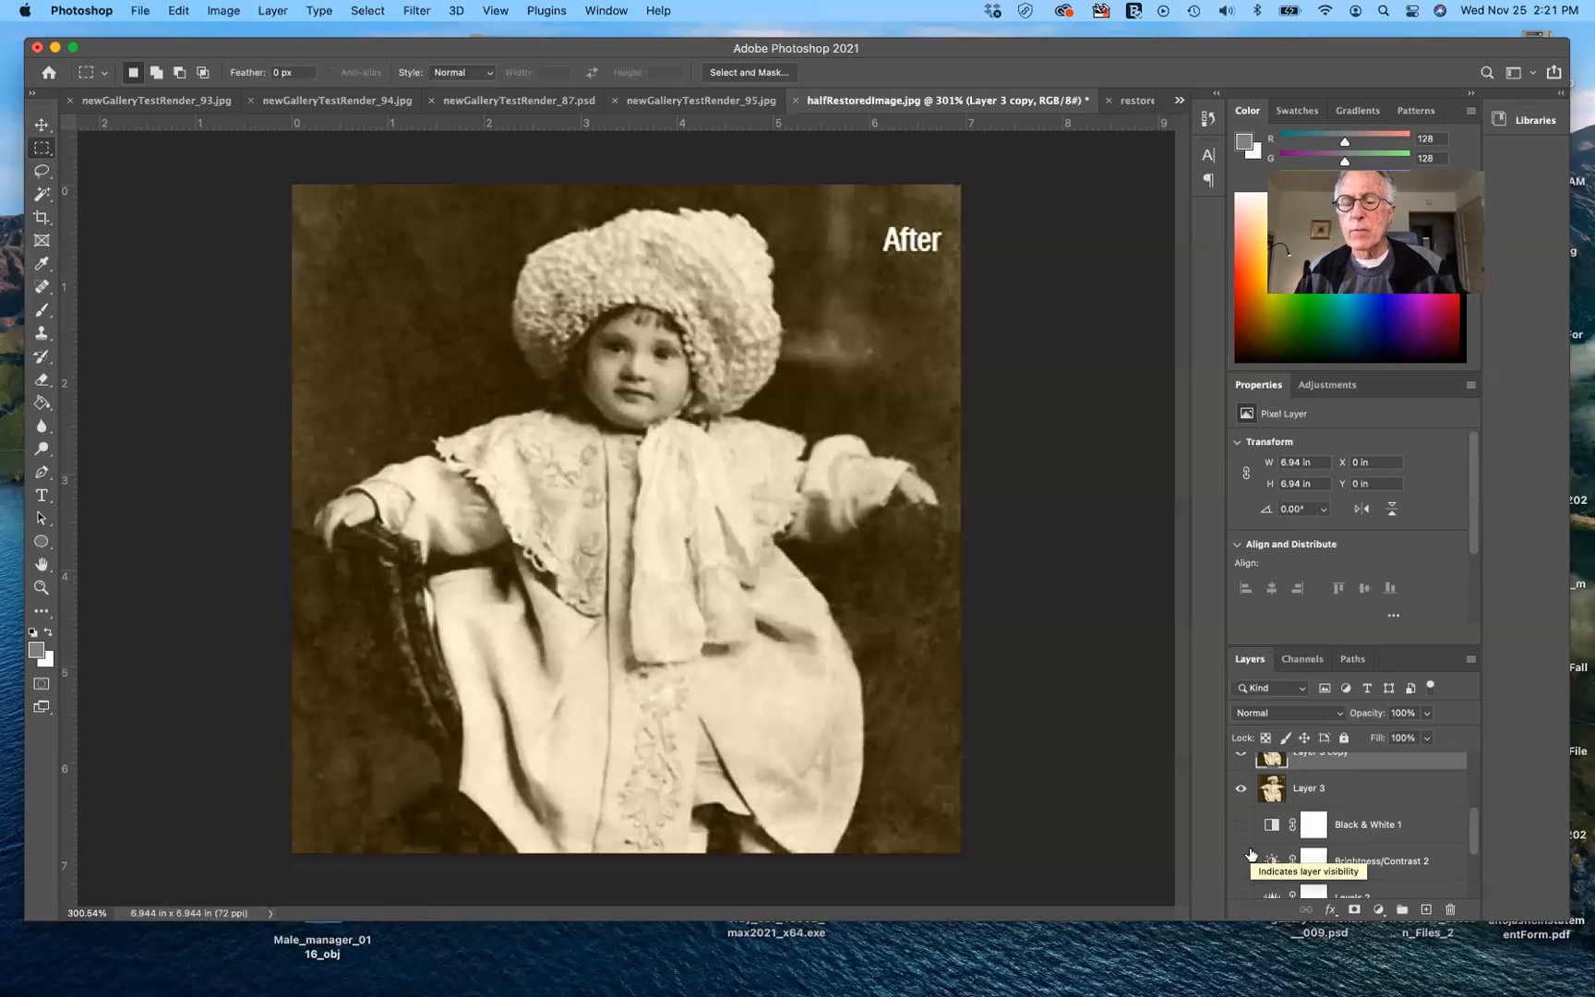
scroll(1252, 849, up, 1)
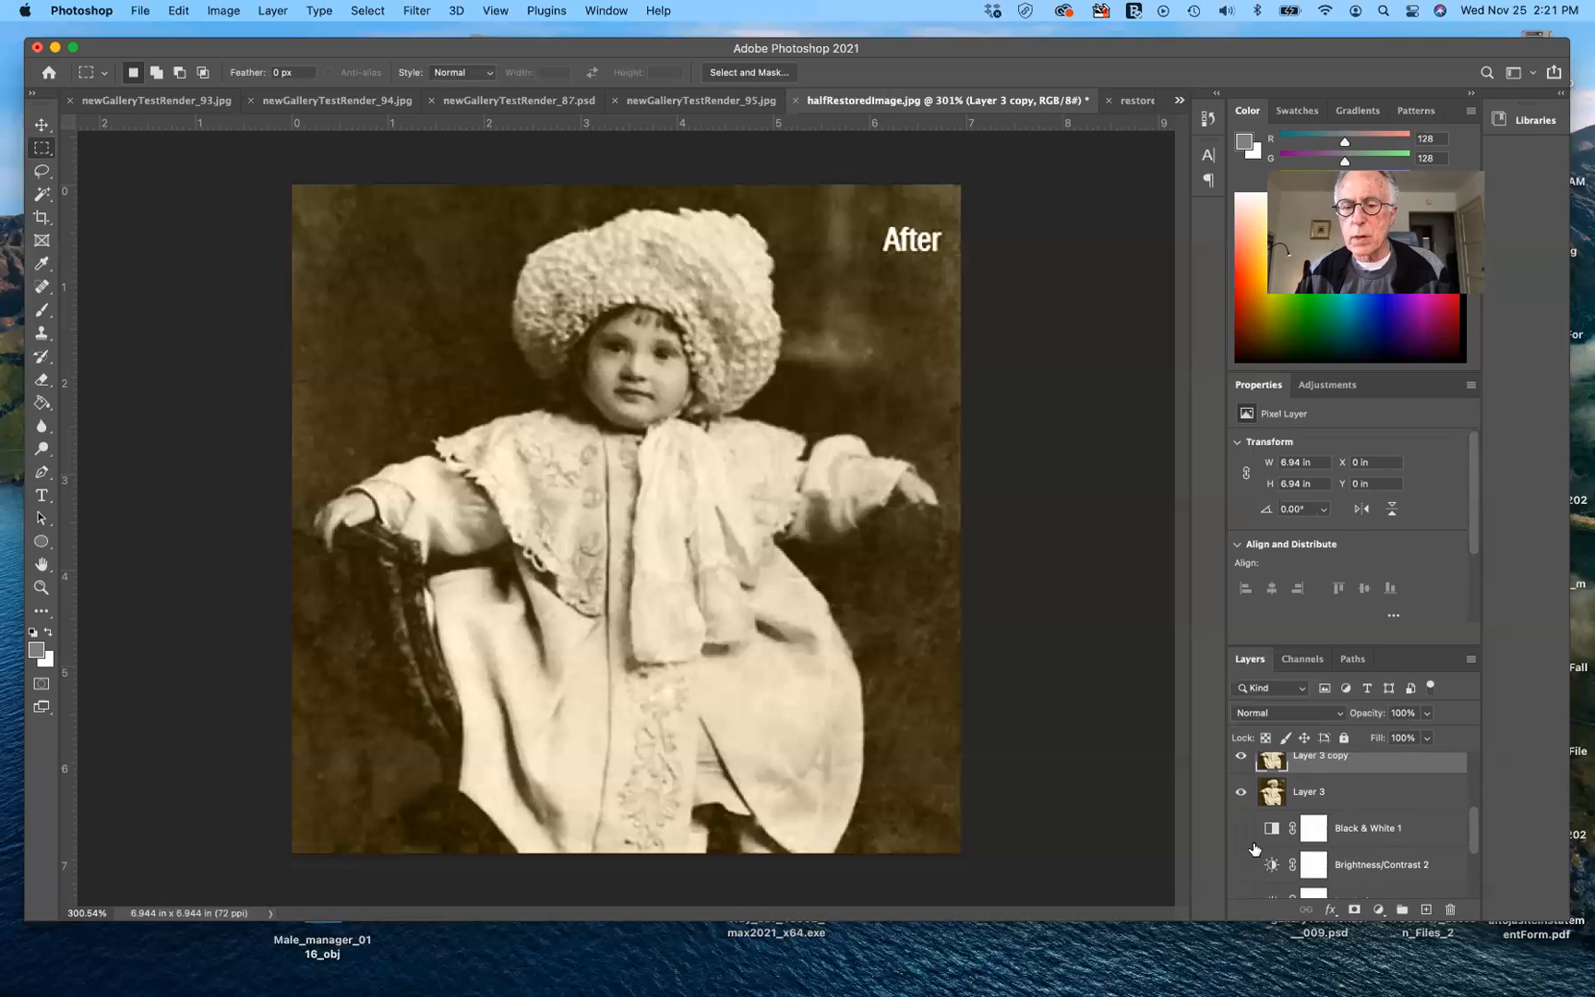
scroll(1253, 847, up, 1)
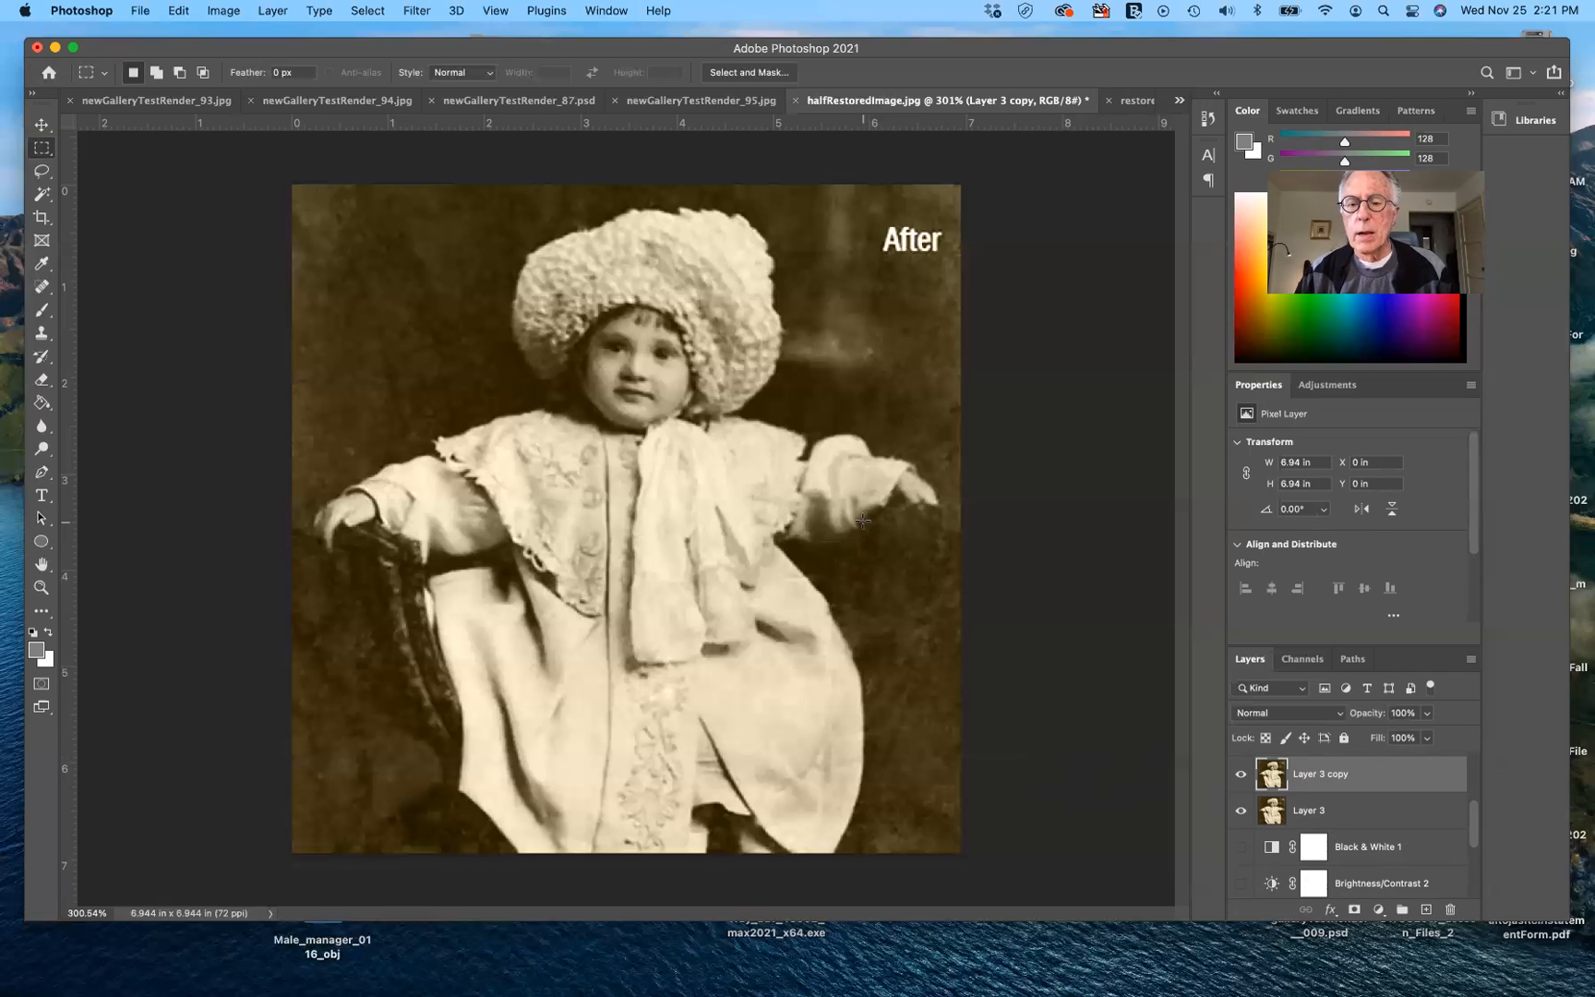
click(418, 12)
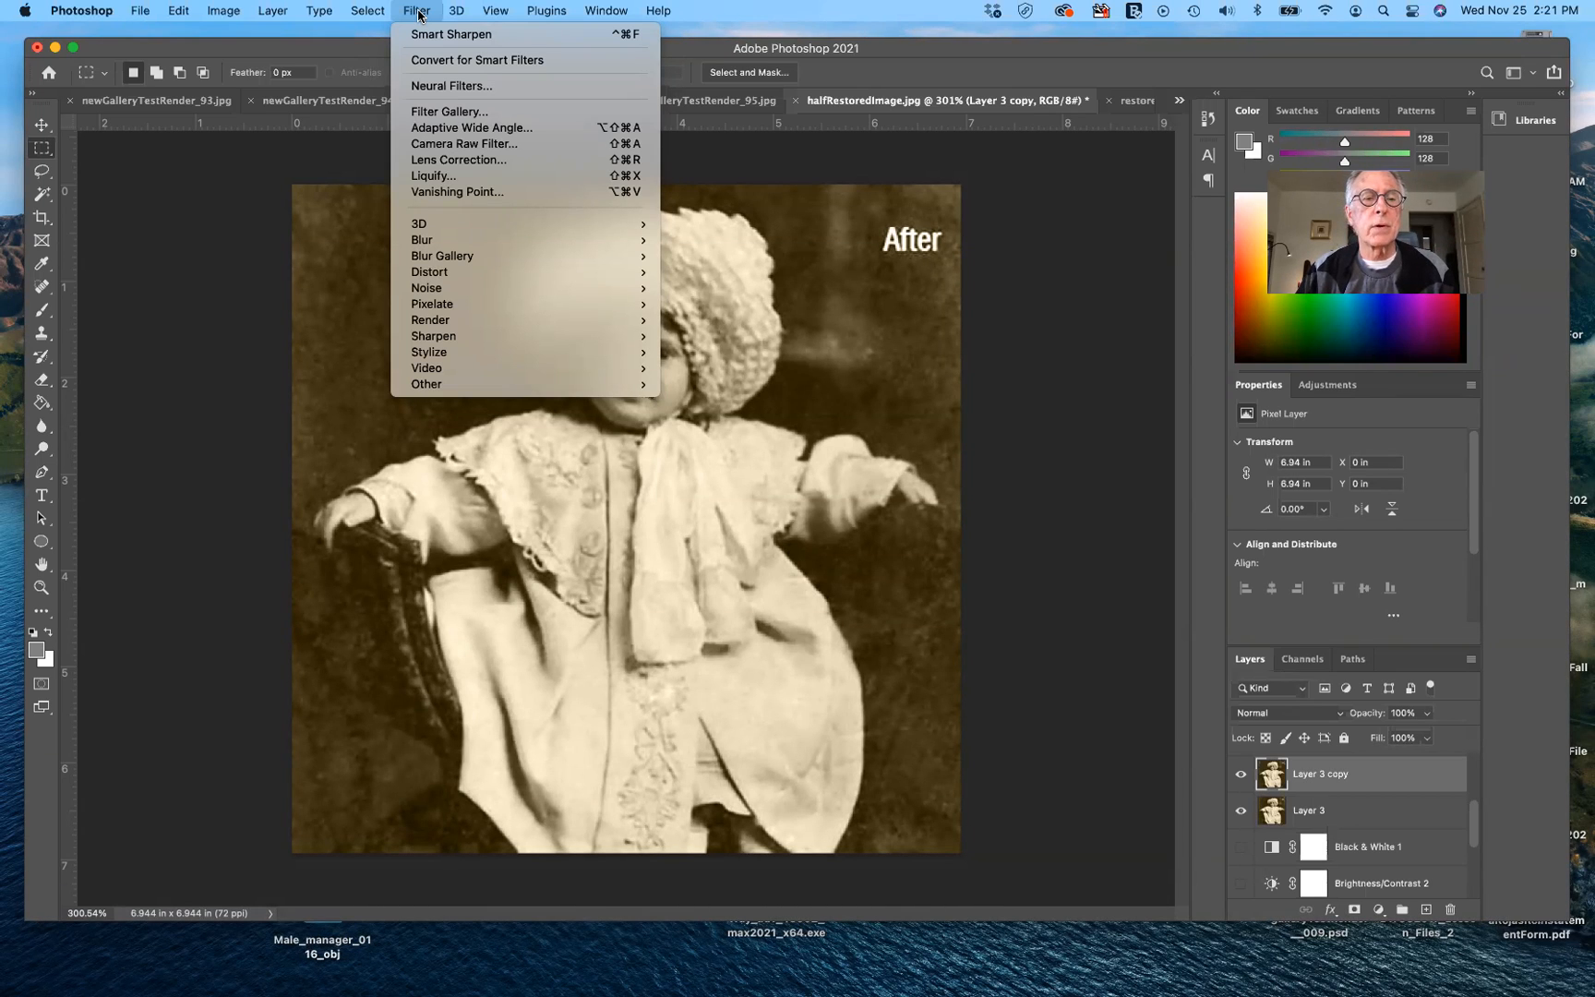
mouse_move(475, 392)
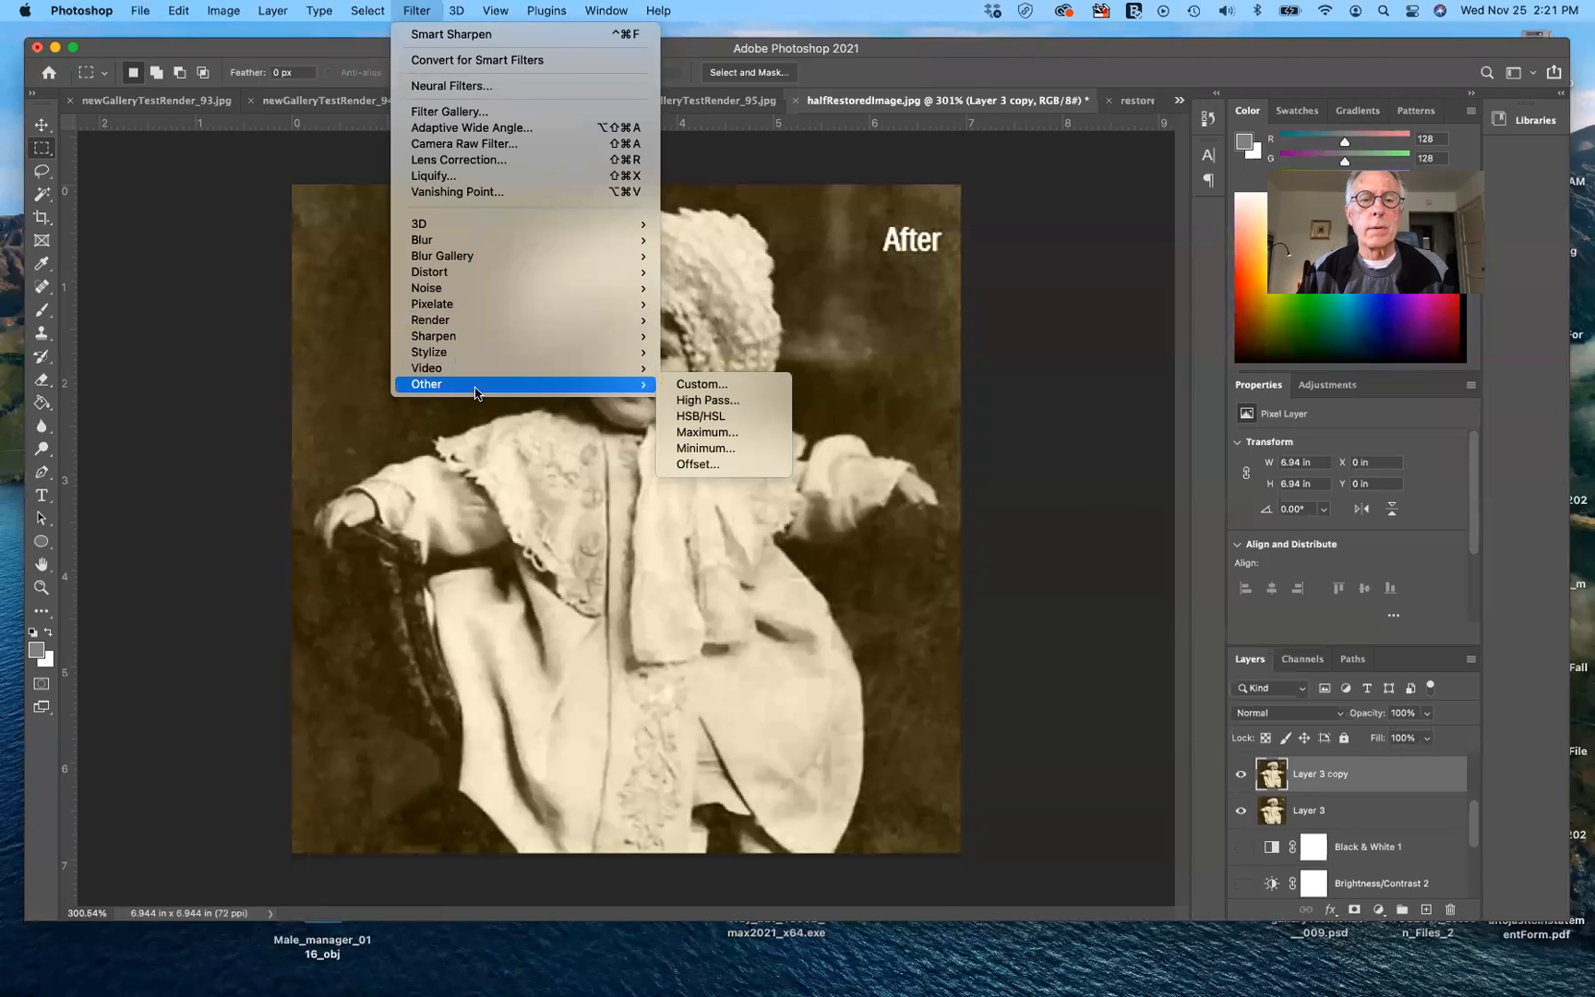
click(698, 402)
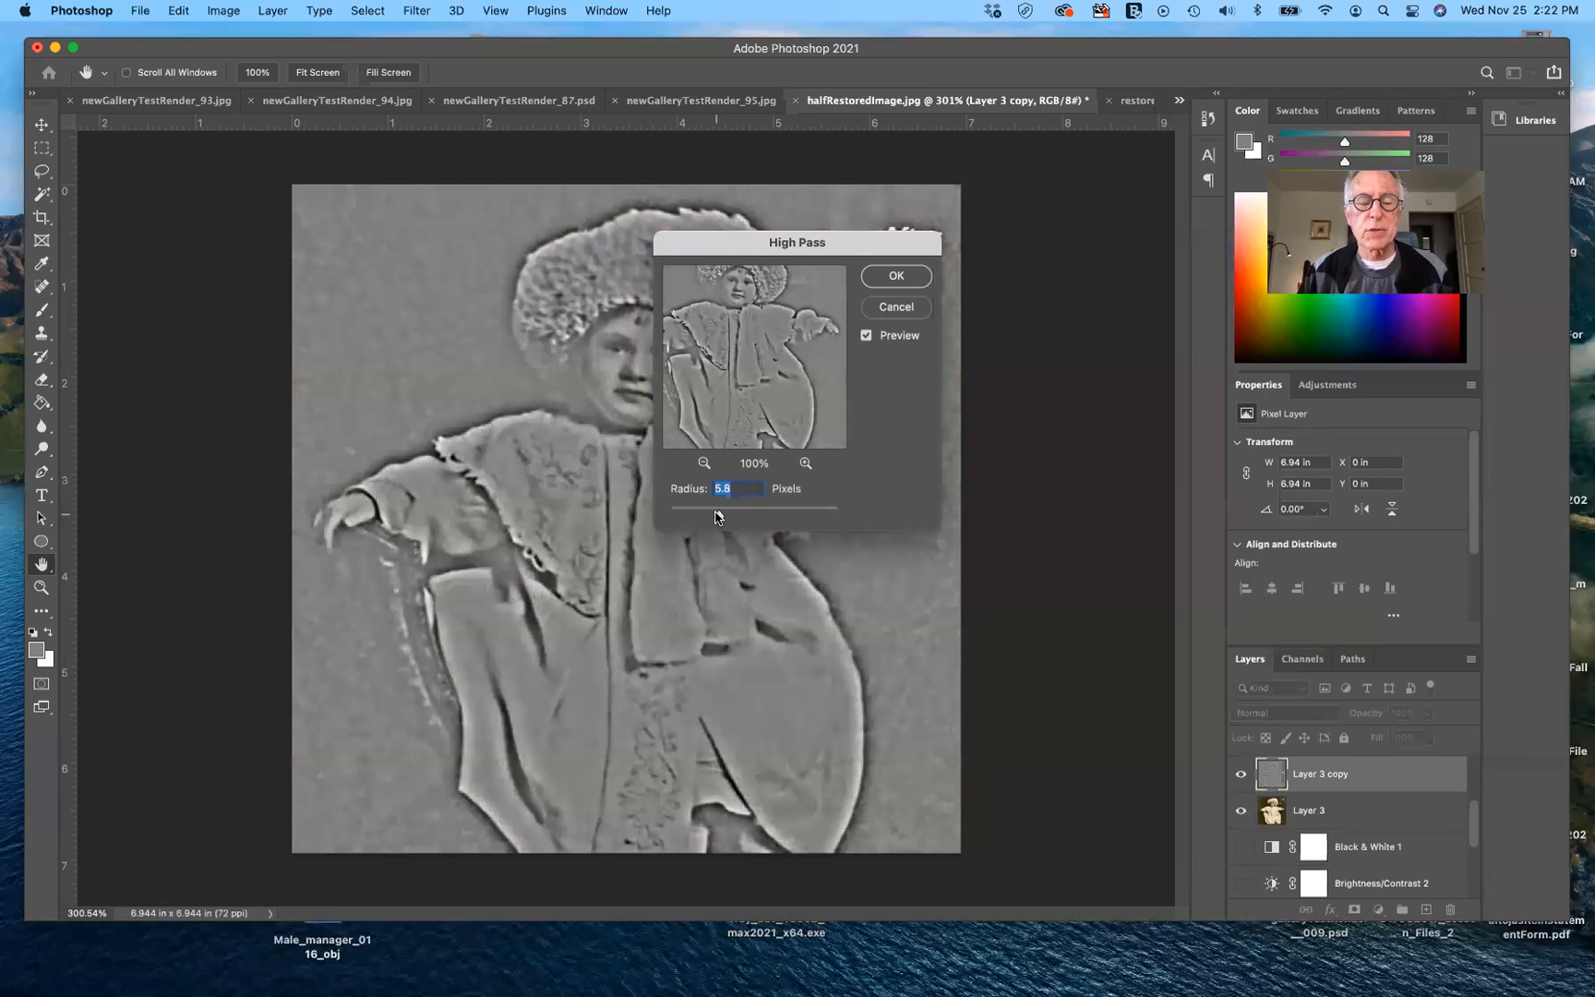
mouse_move(716, 513)
mouse_down()
mouse_move(678, 516)
mouse_move(836, 512)
mouse_move(704, 527)
mouse_up()
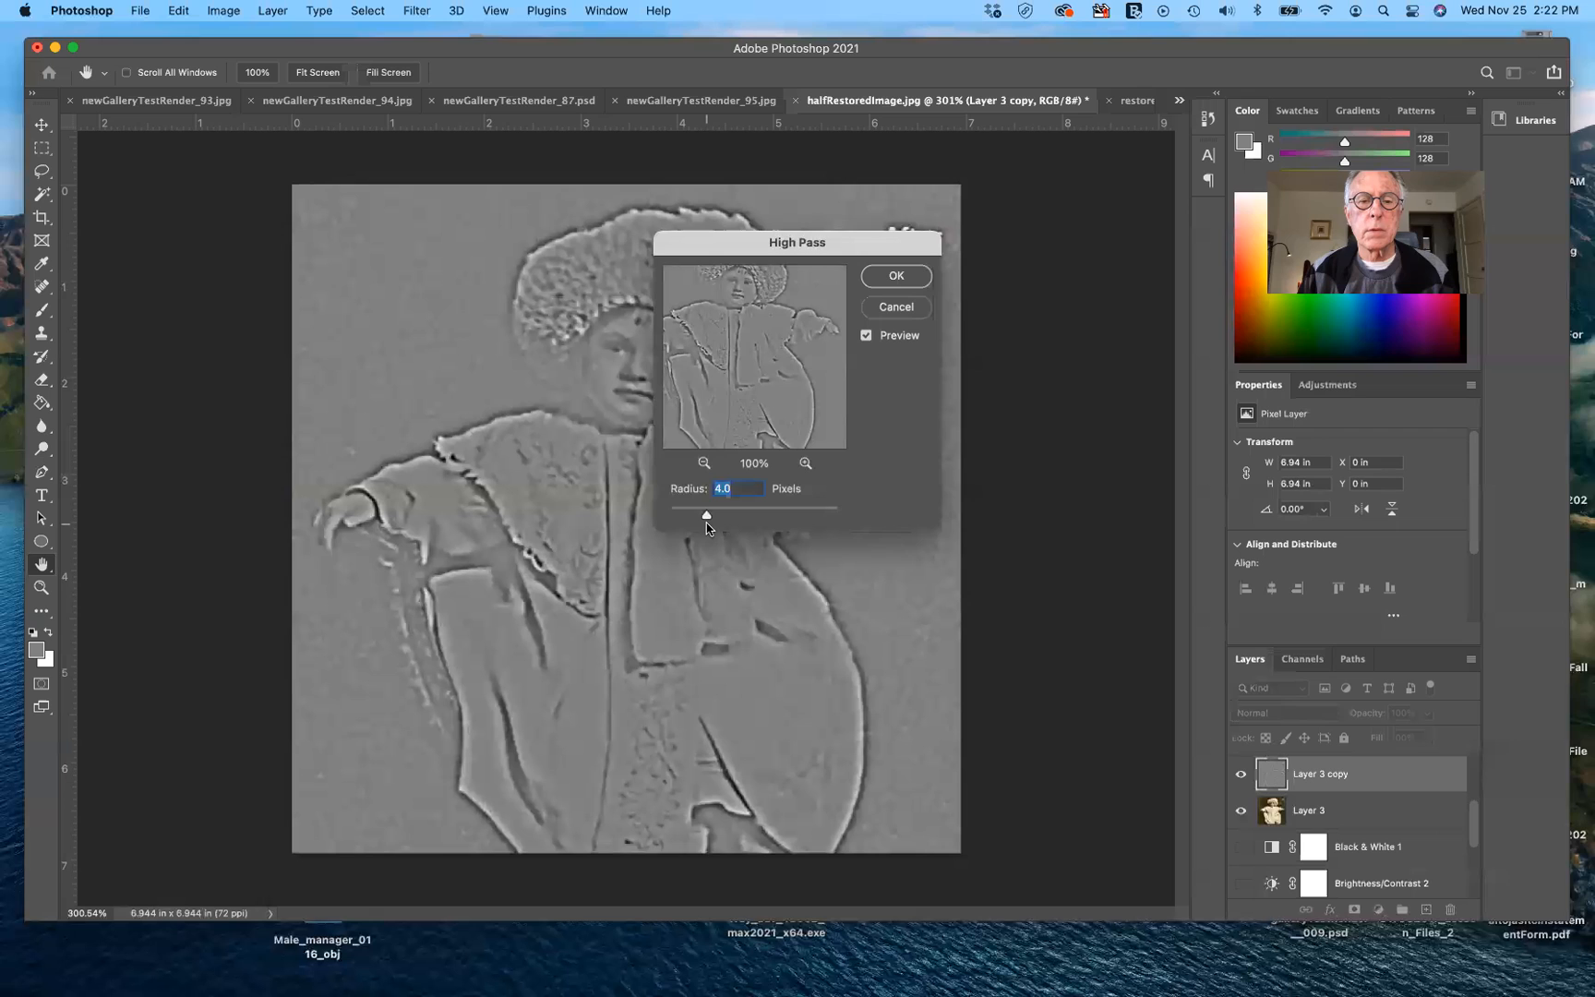
drag(710, 526, 716, 527)
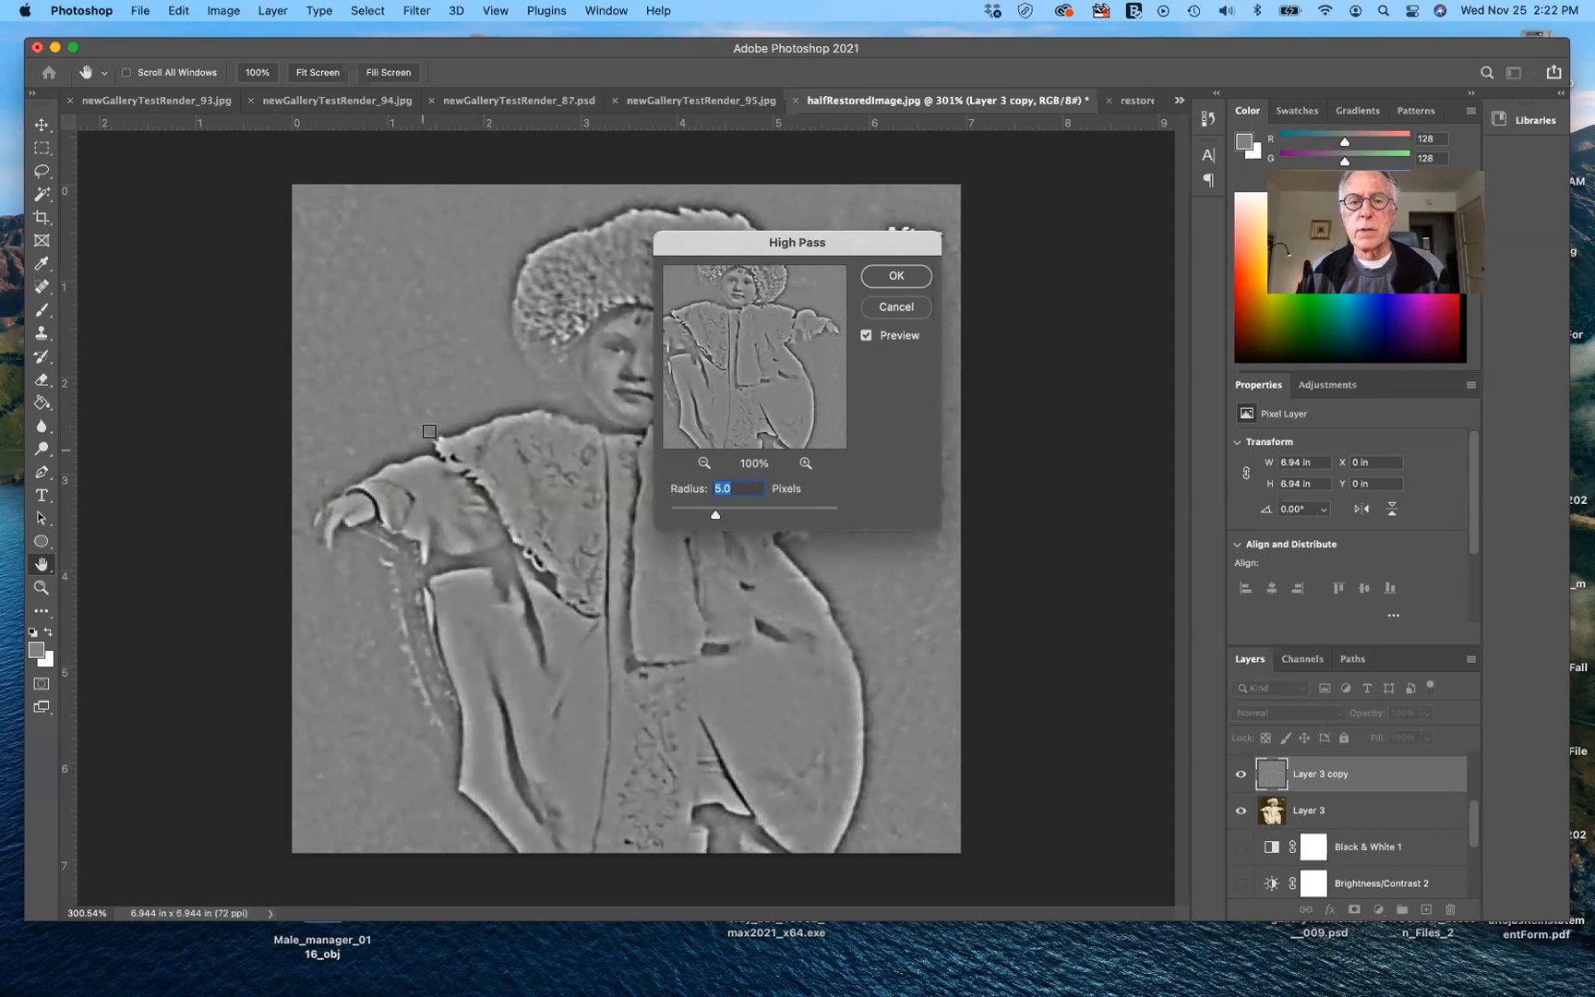
click(903, 278)
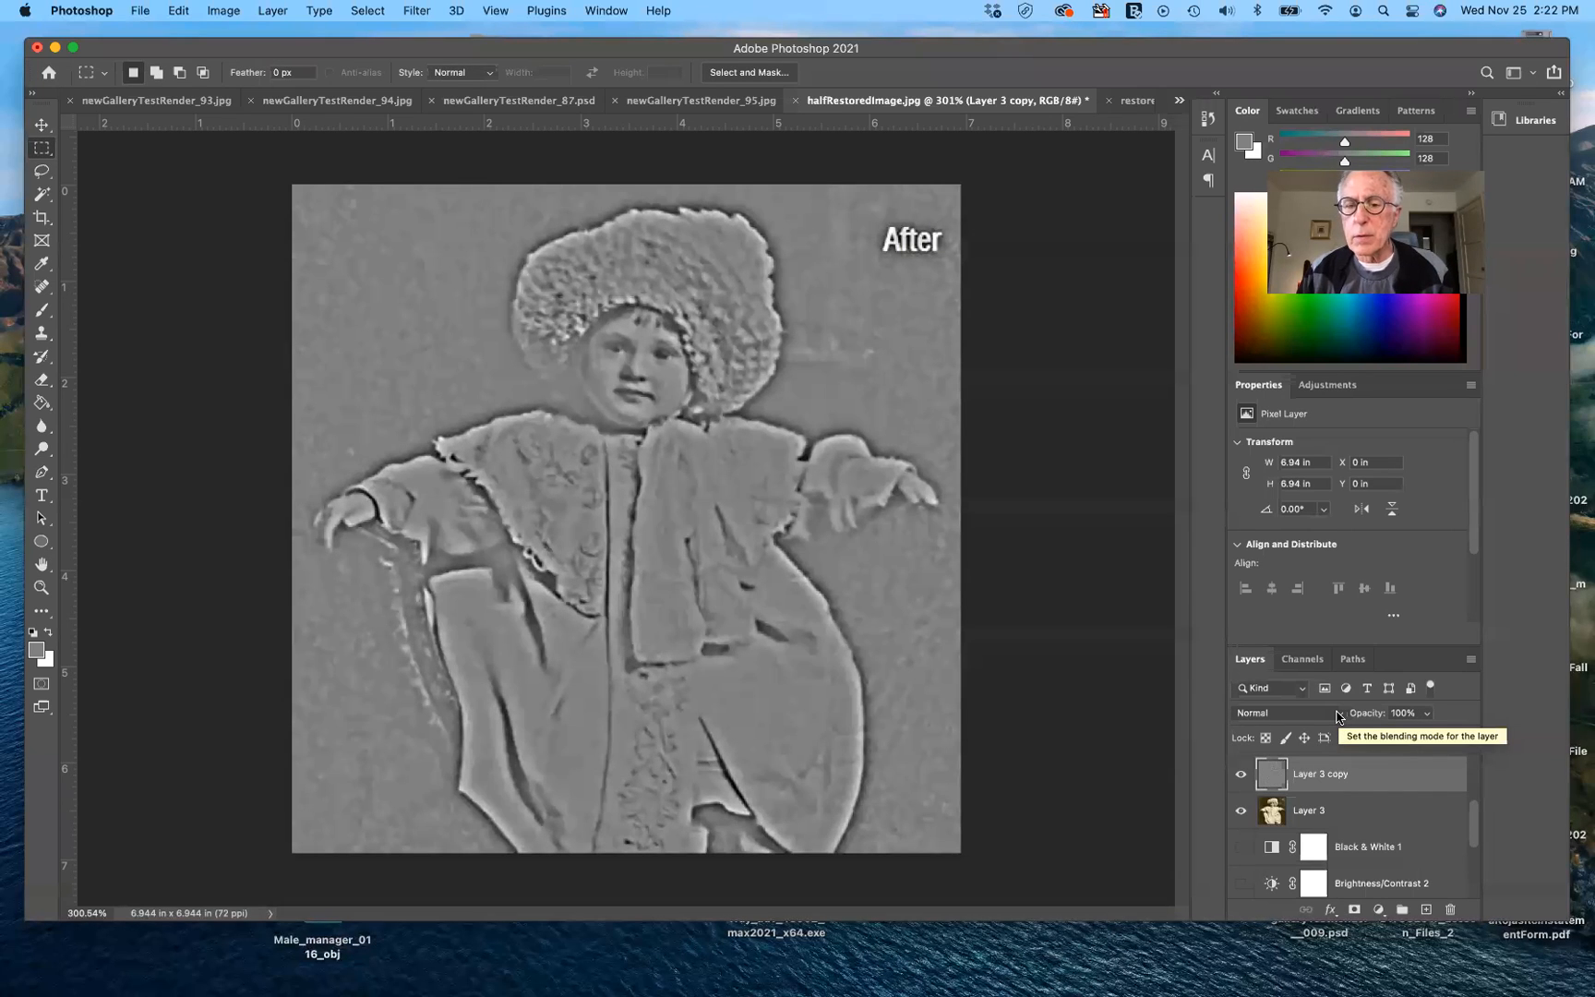
click(1337, 717)
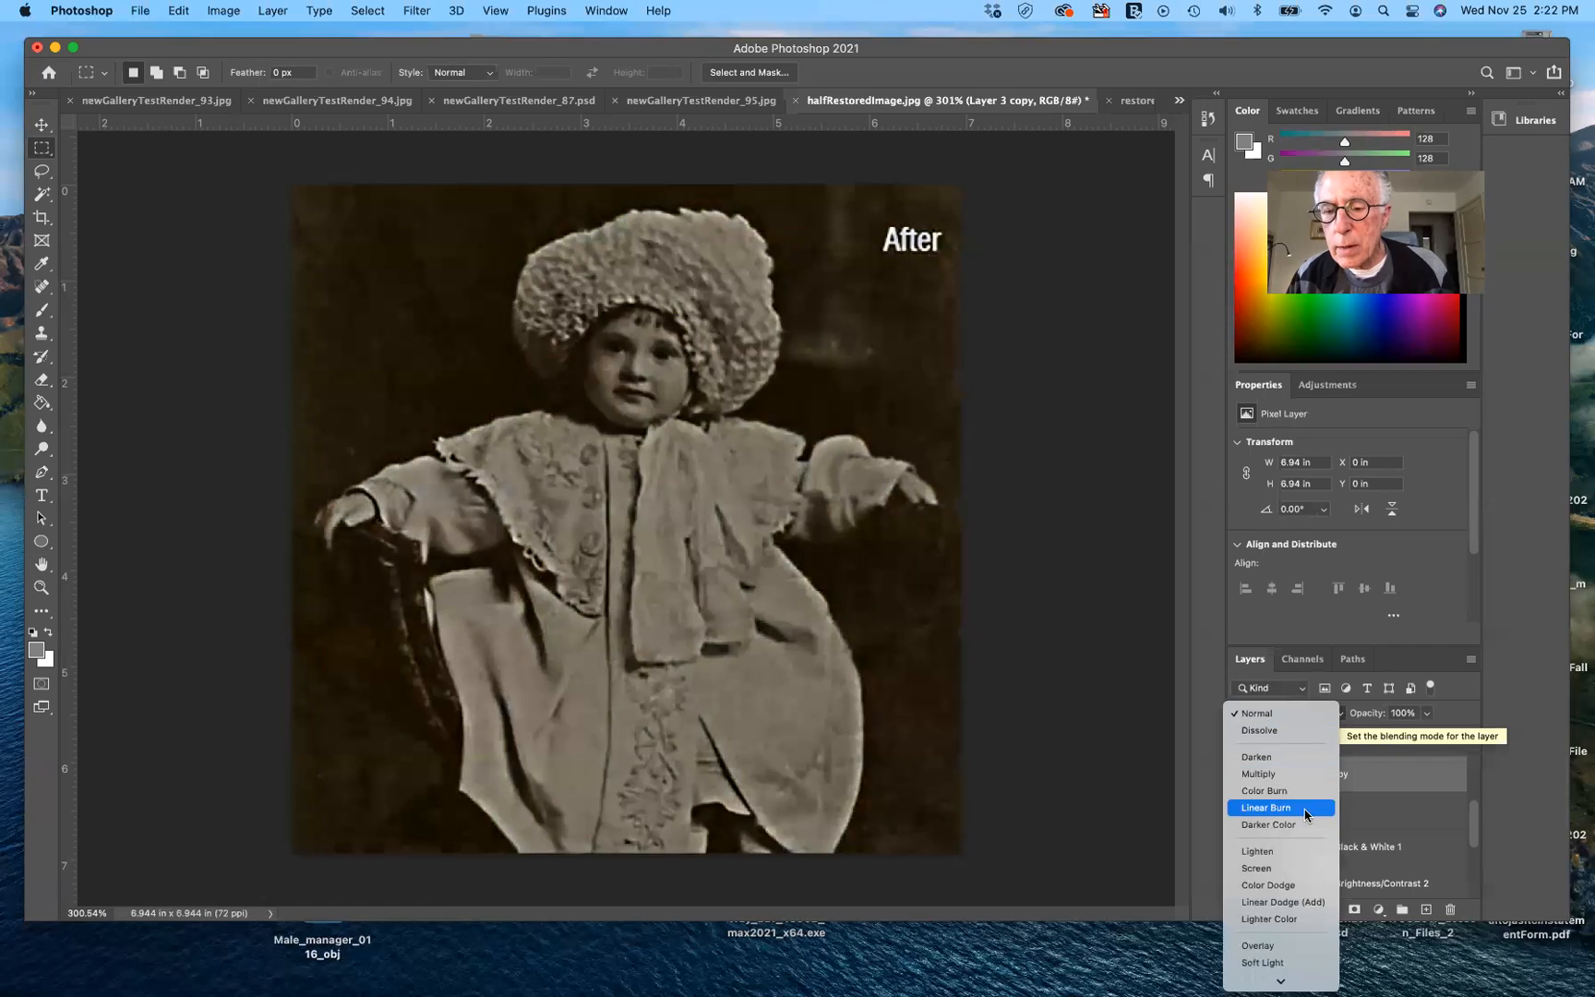
click(1290, 964)
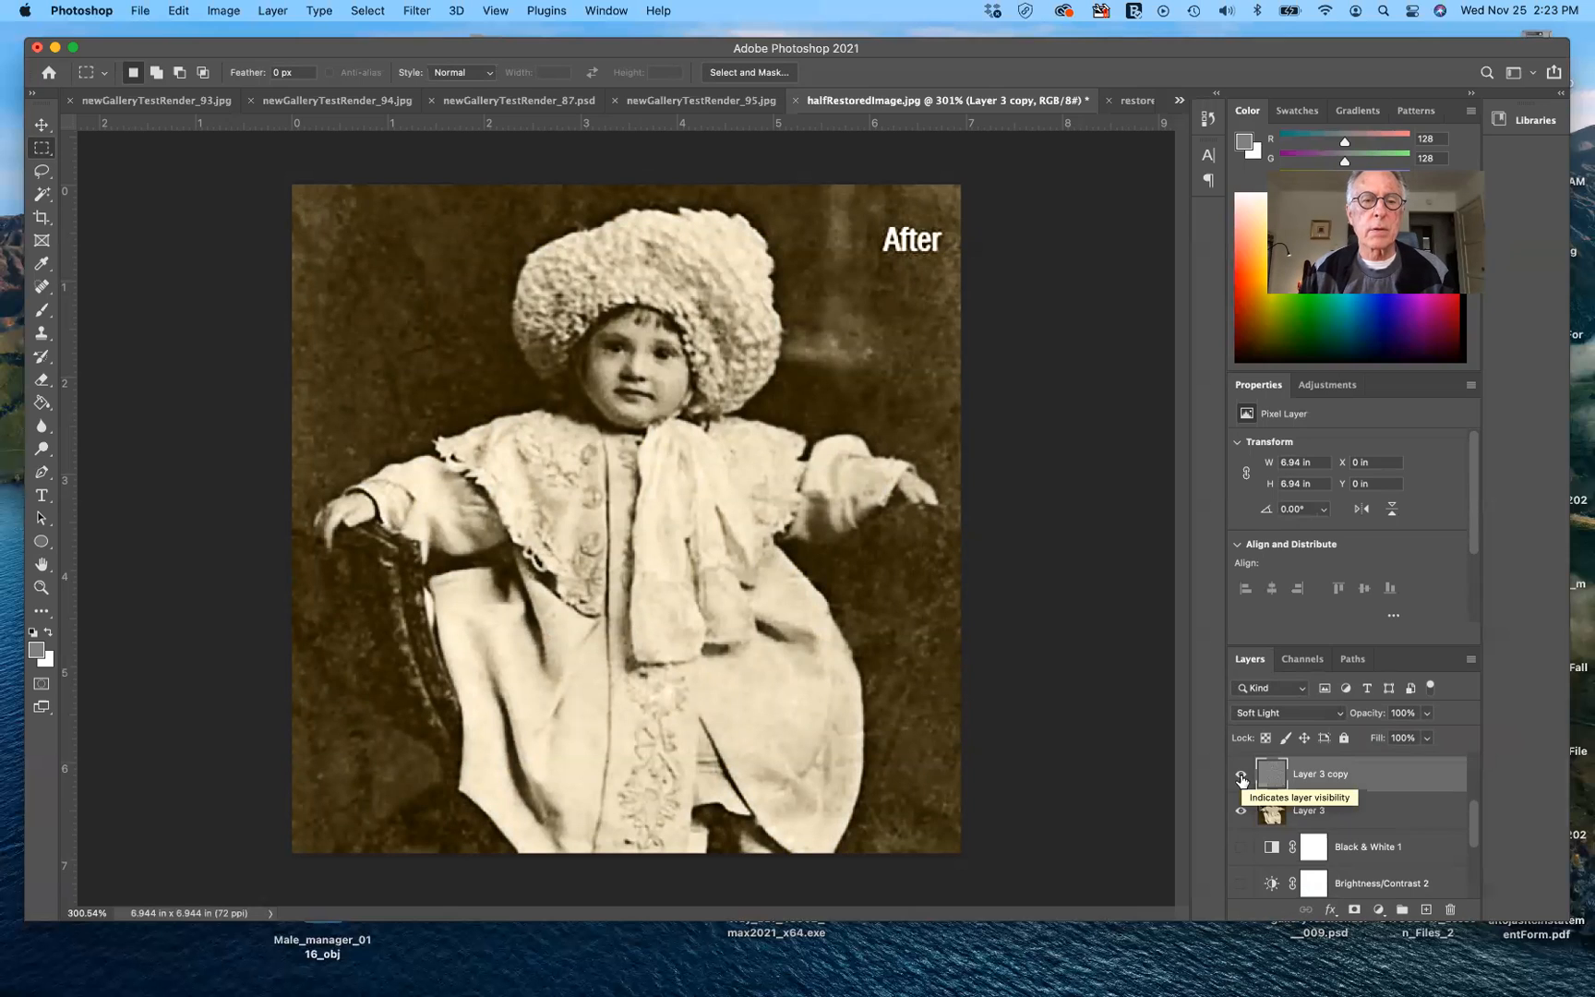
Step: Toggle Layer 3 copy's visibility several times to compare the portrait with and without High Pass sharpening, leaving it shown
click(1241, 776)
click(1241, 776)
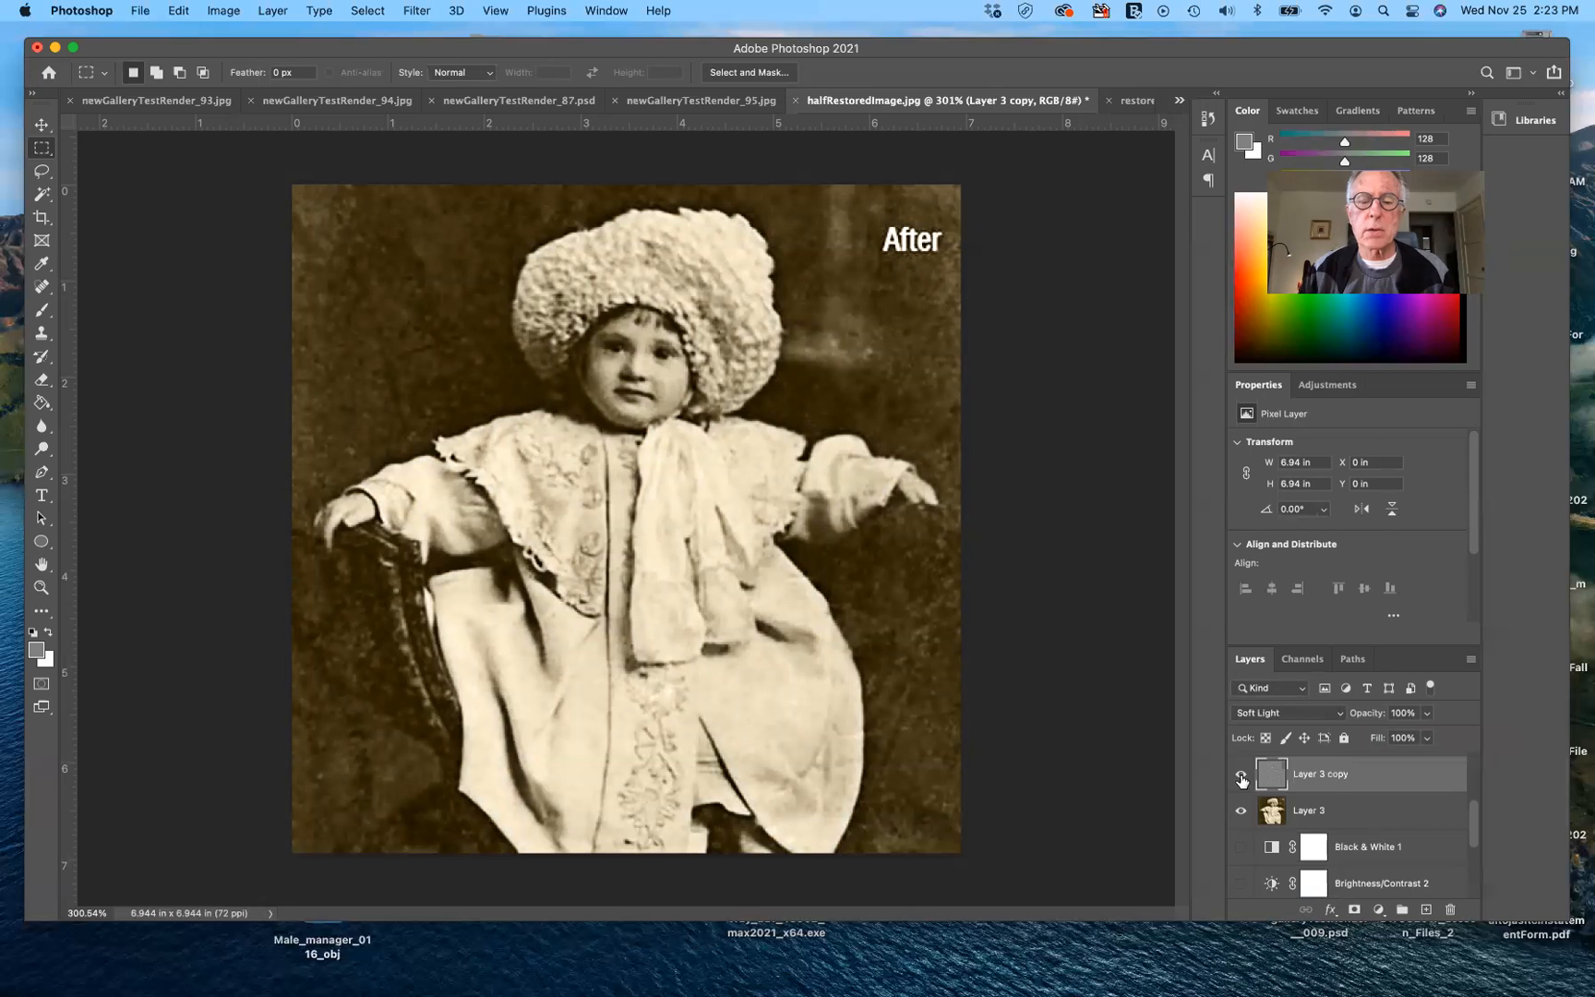
click(1241, 776)
click(1241, 776)
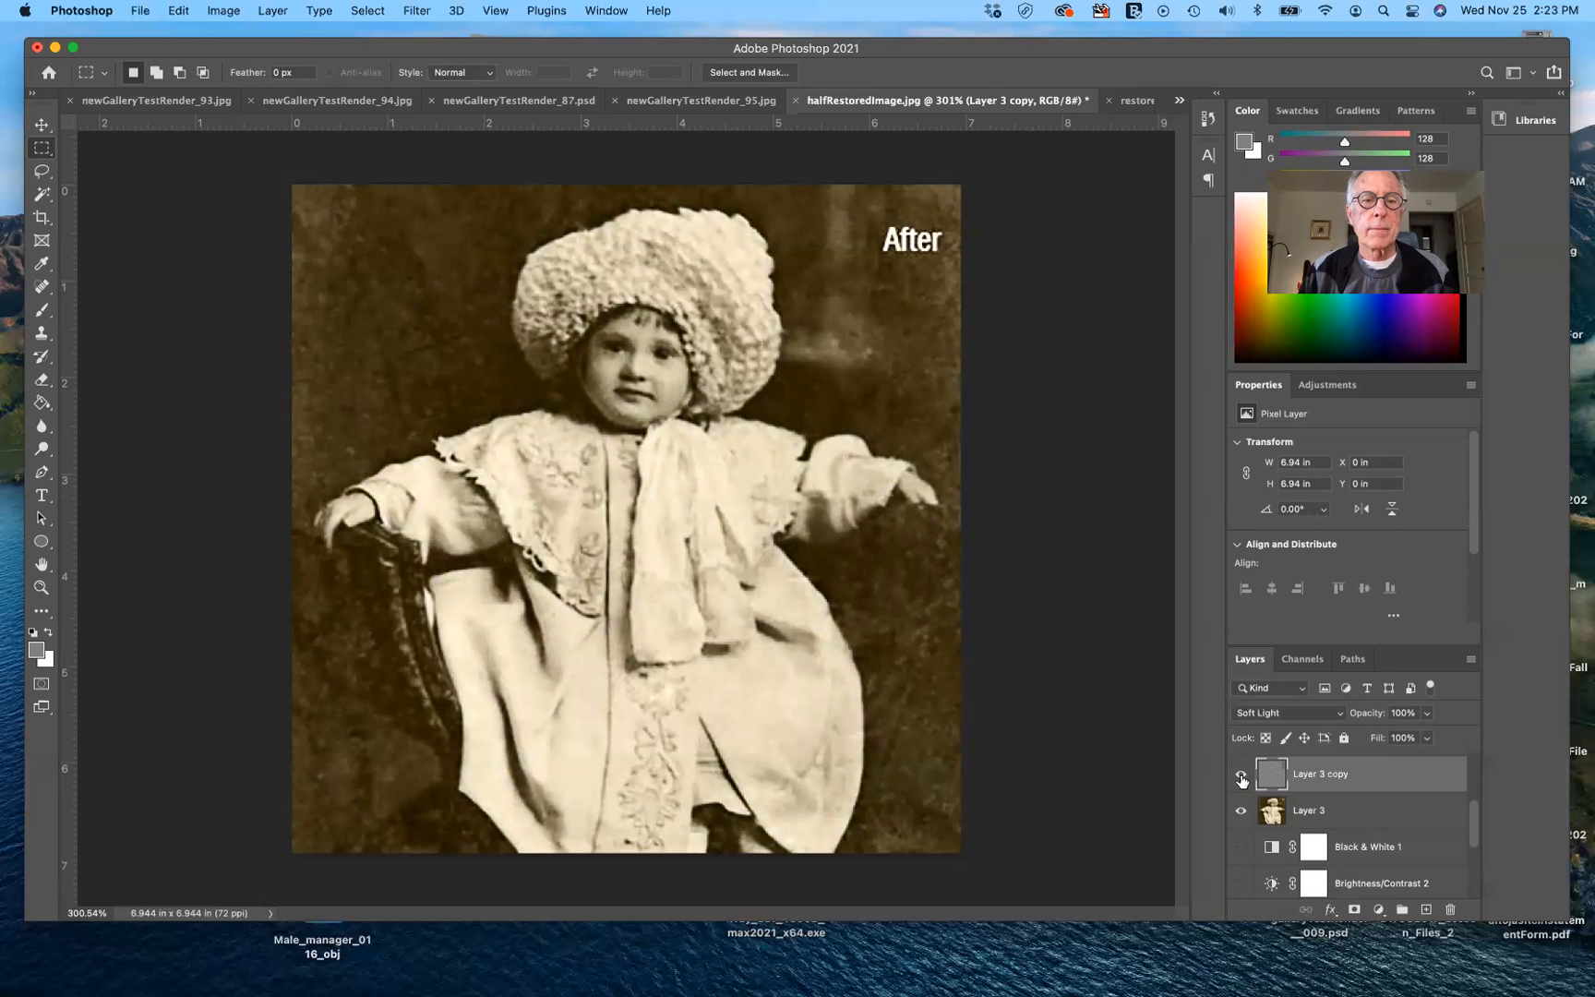
click(1241, 776)
click(1241, 776)
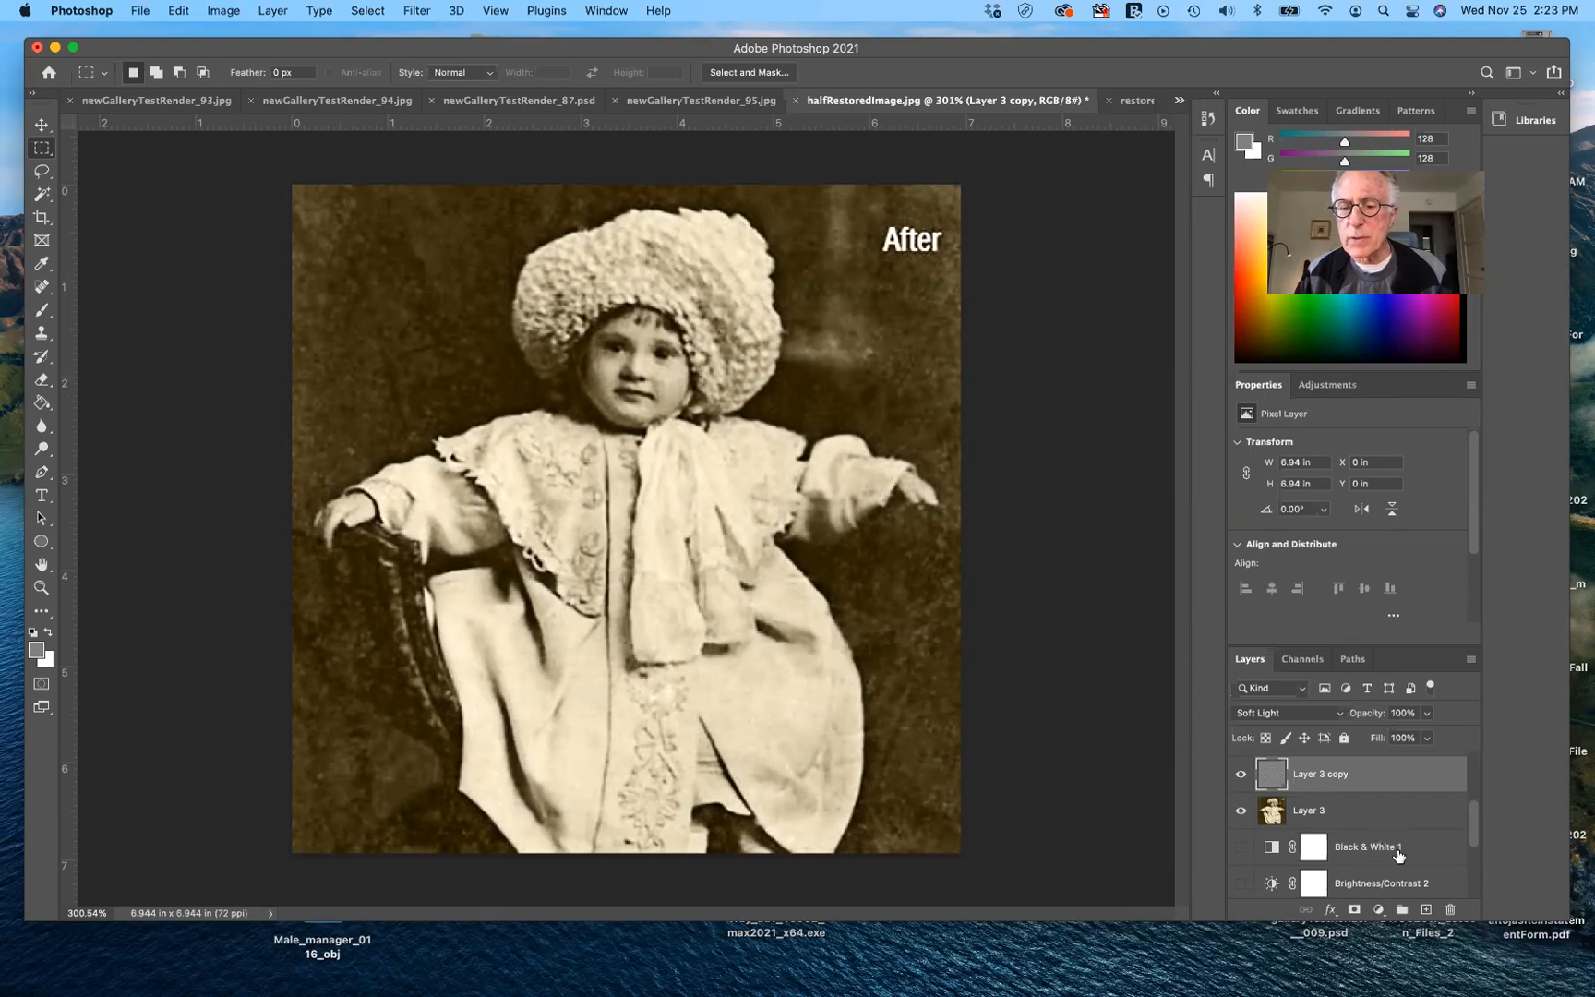
Step: Review the stack of hidden adjustment layers from Black & White 1 down to Layer 1
scroll(1399, 856, down, 1)
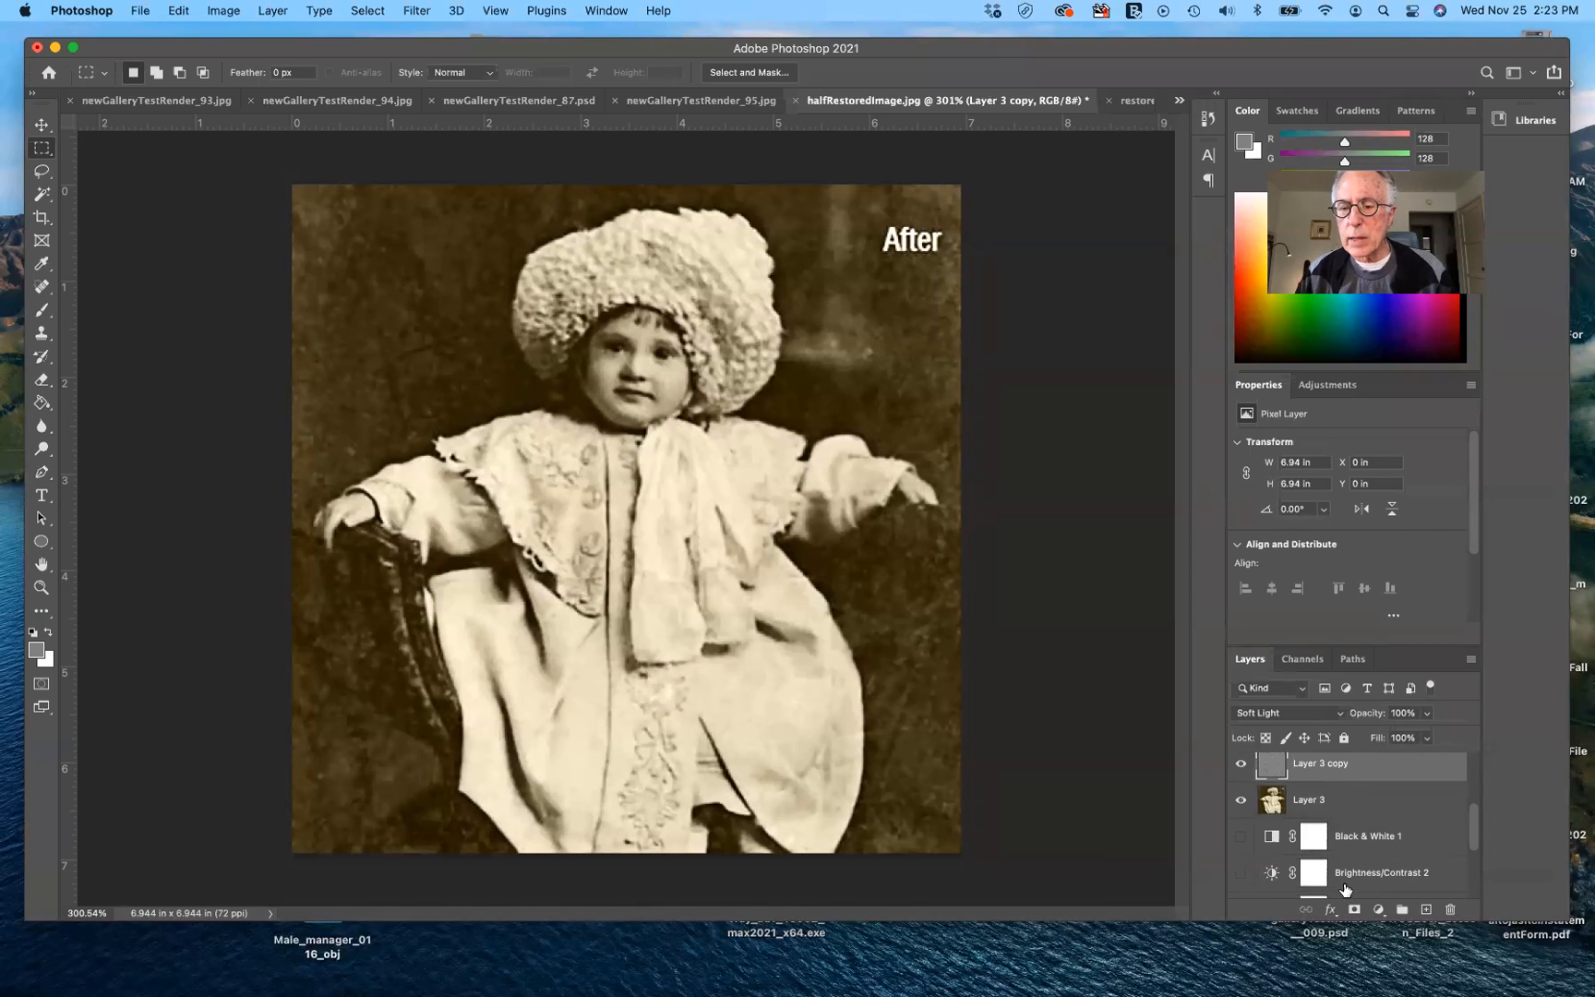
scroll(1346, 874, down, 2)
scroll(1348, 870, down, 2)
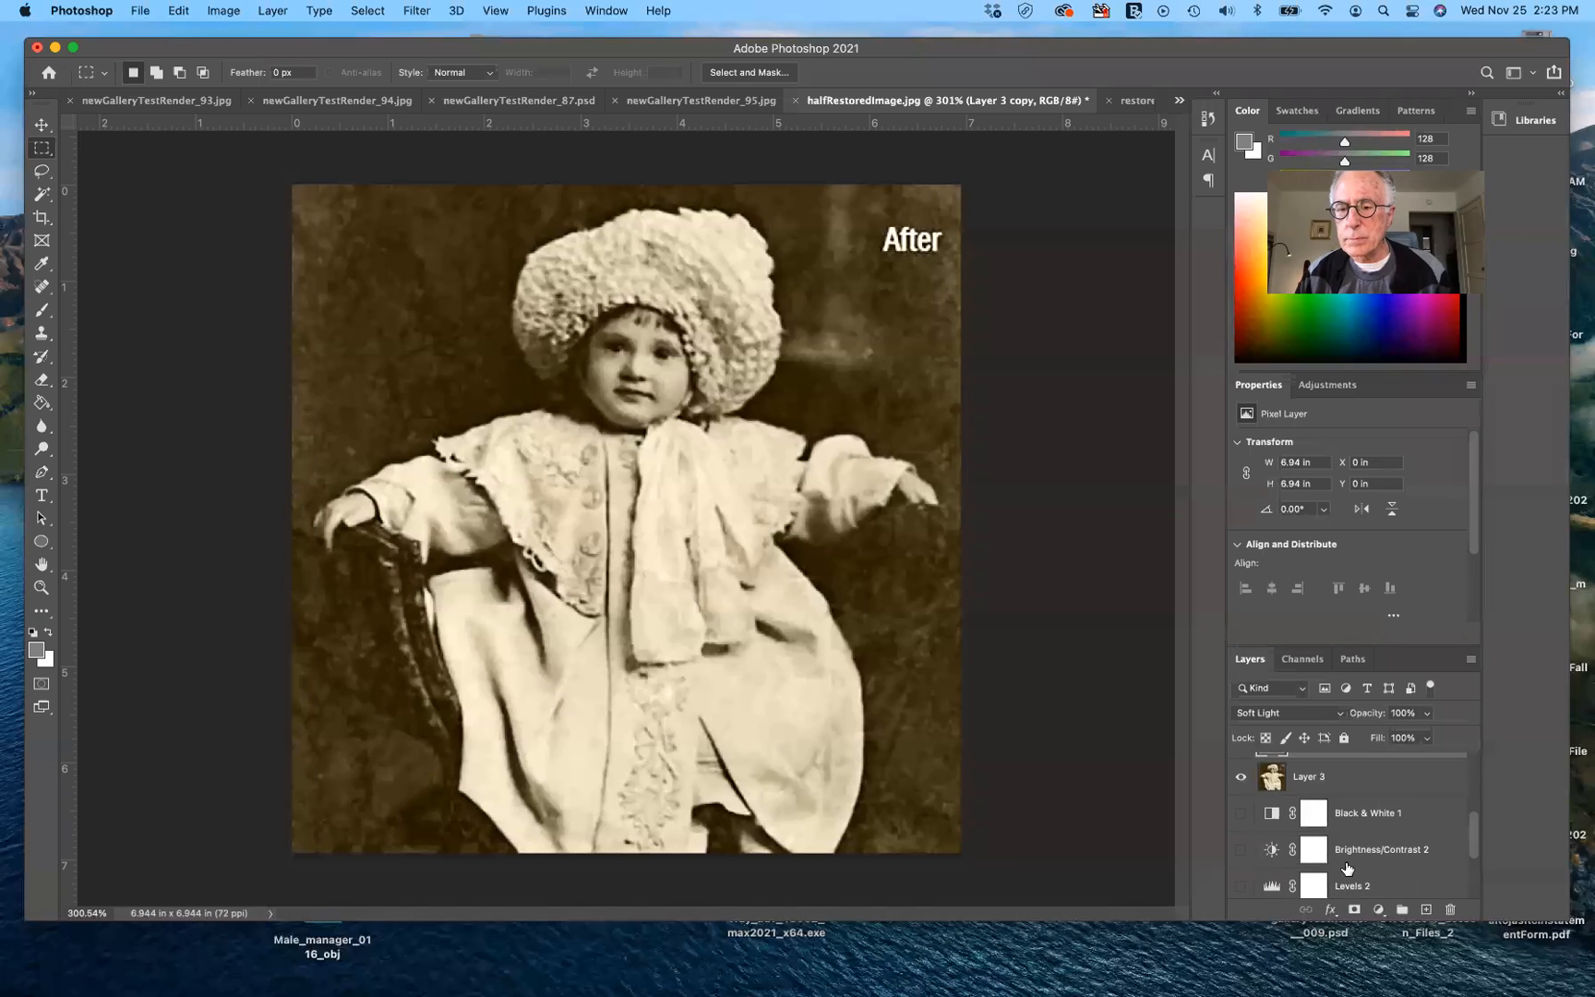
scroll(1349, 870, down, 1)
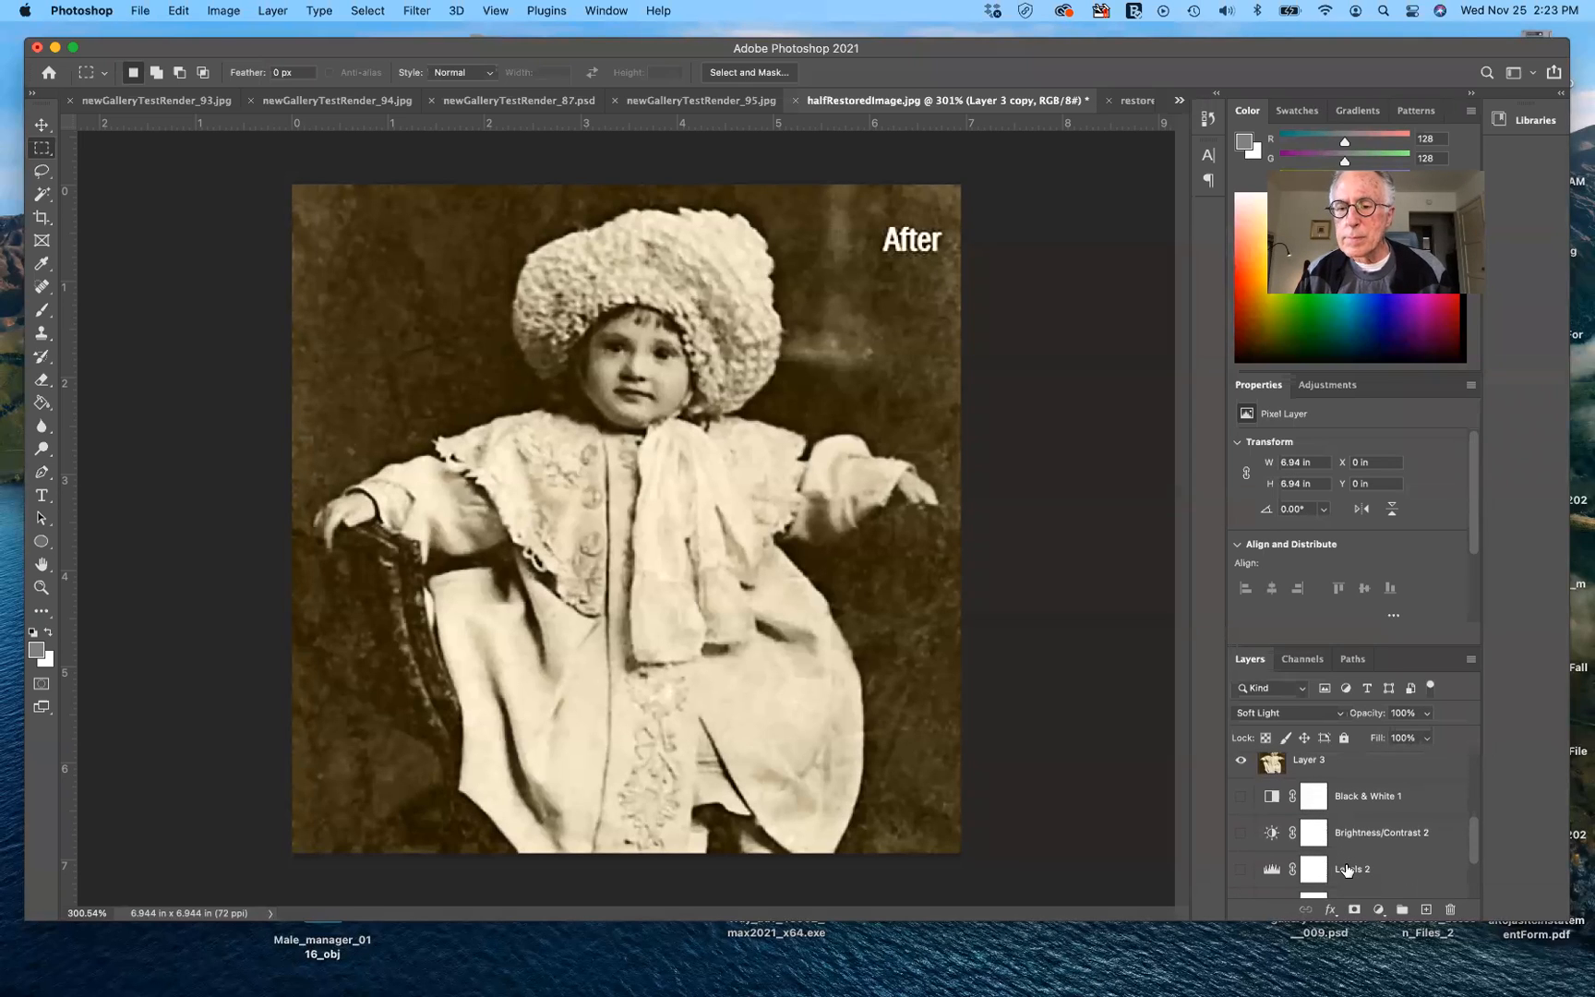
scroll(1348, 874, down, 2)
scroll(1351, 884, down, 1)
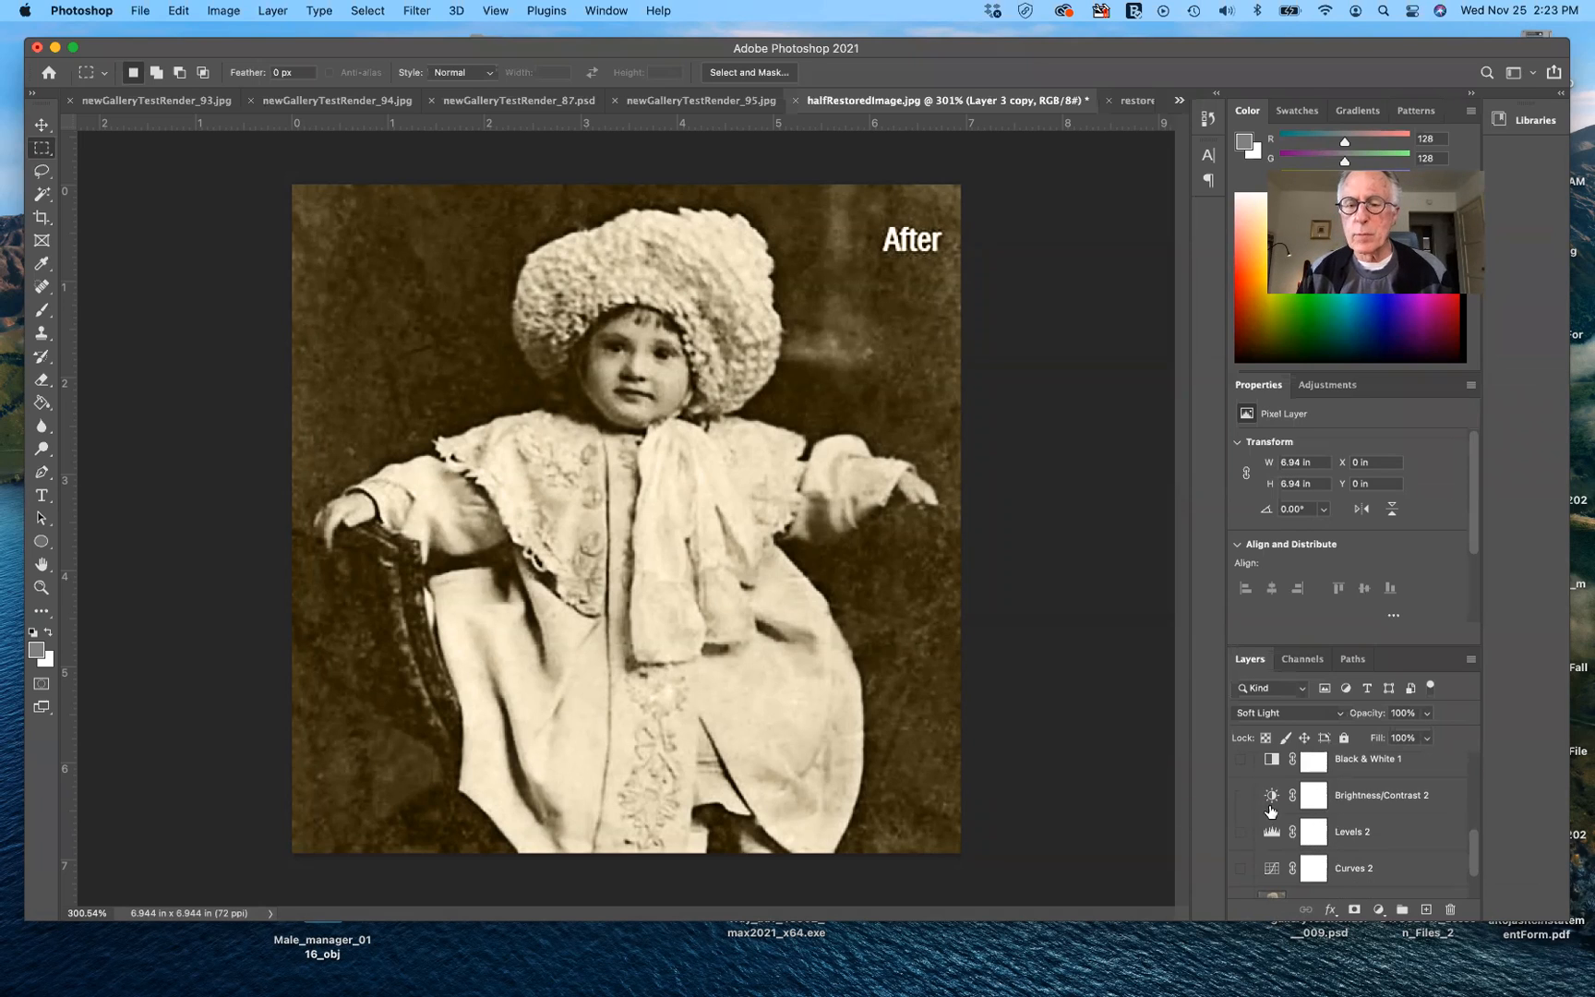
scroll(1314, 847, down, 1)
scroll(1314, 847, down, 3)
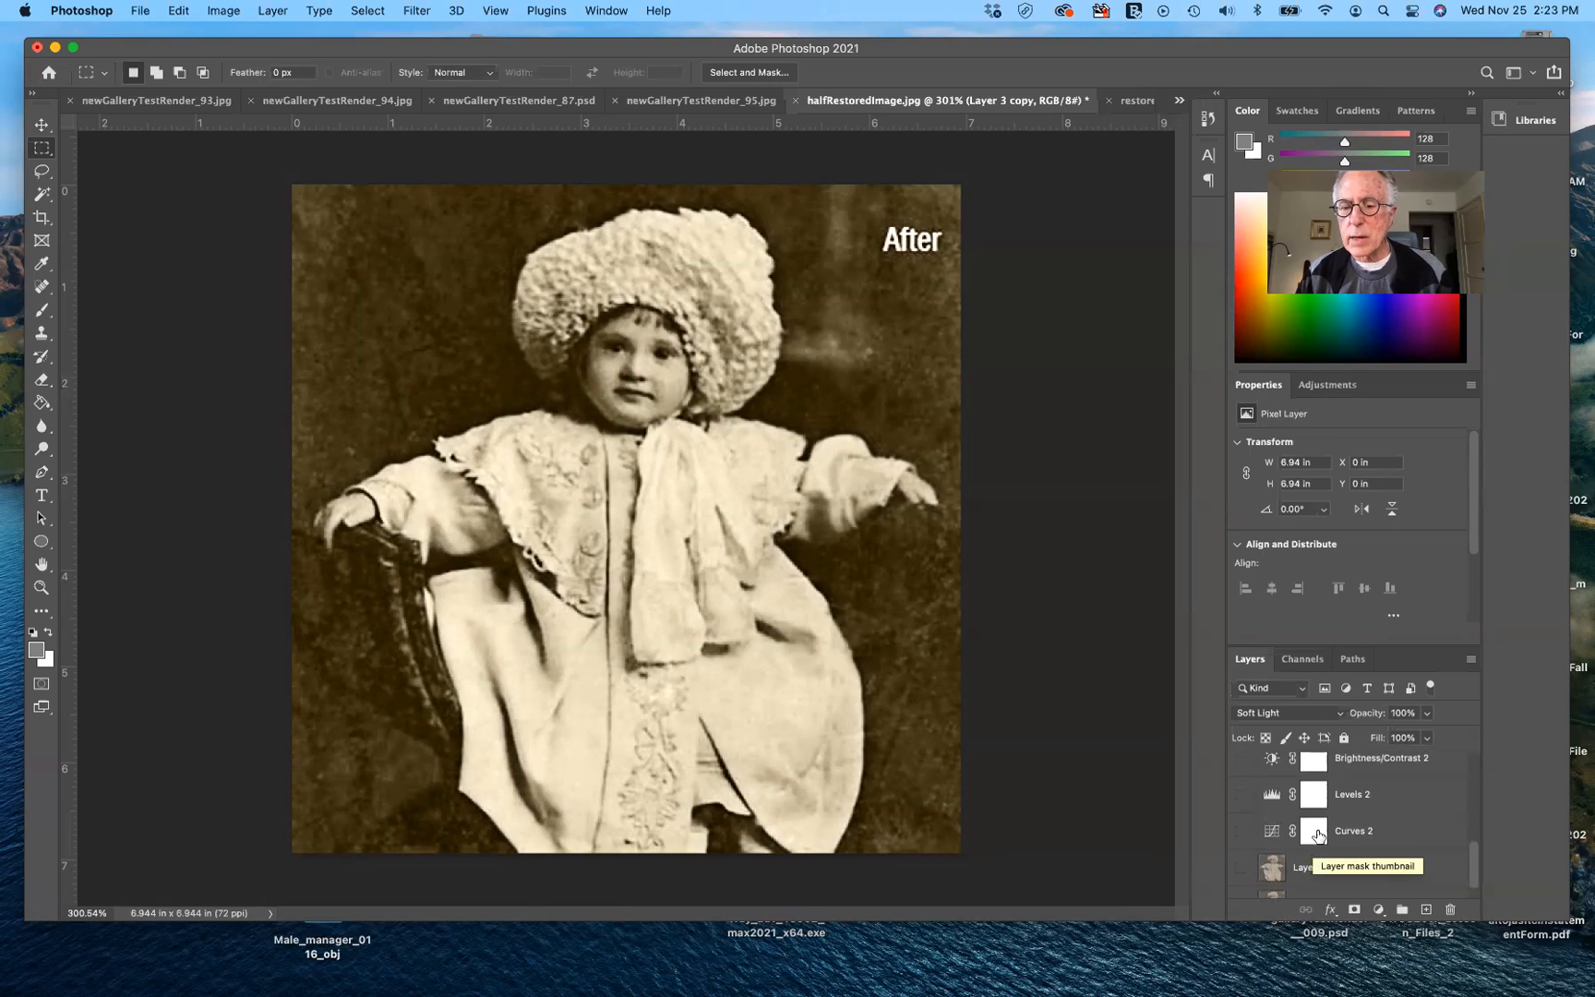
scroll(1315, 840, up, 2)
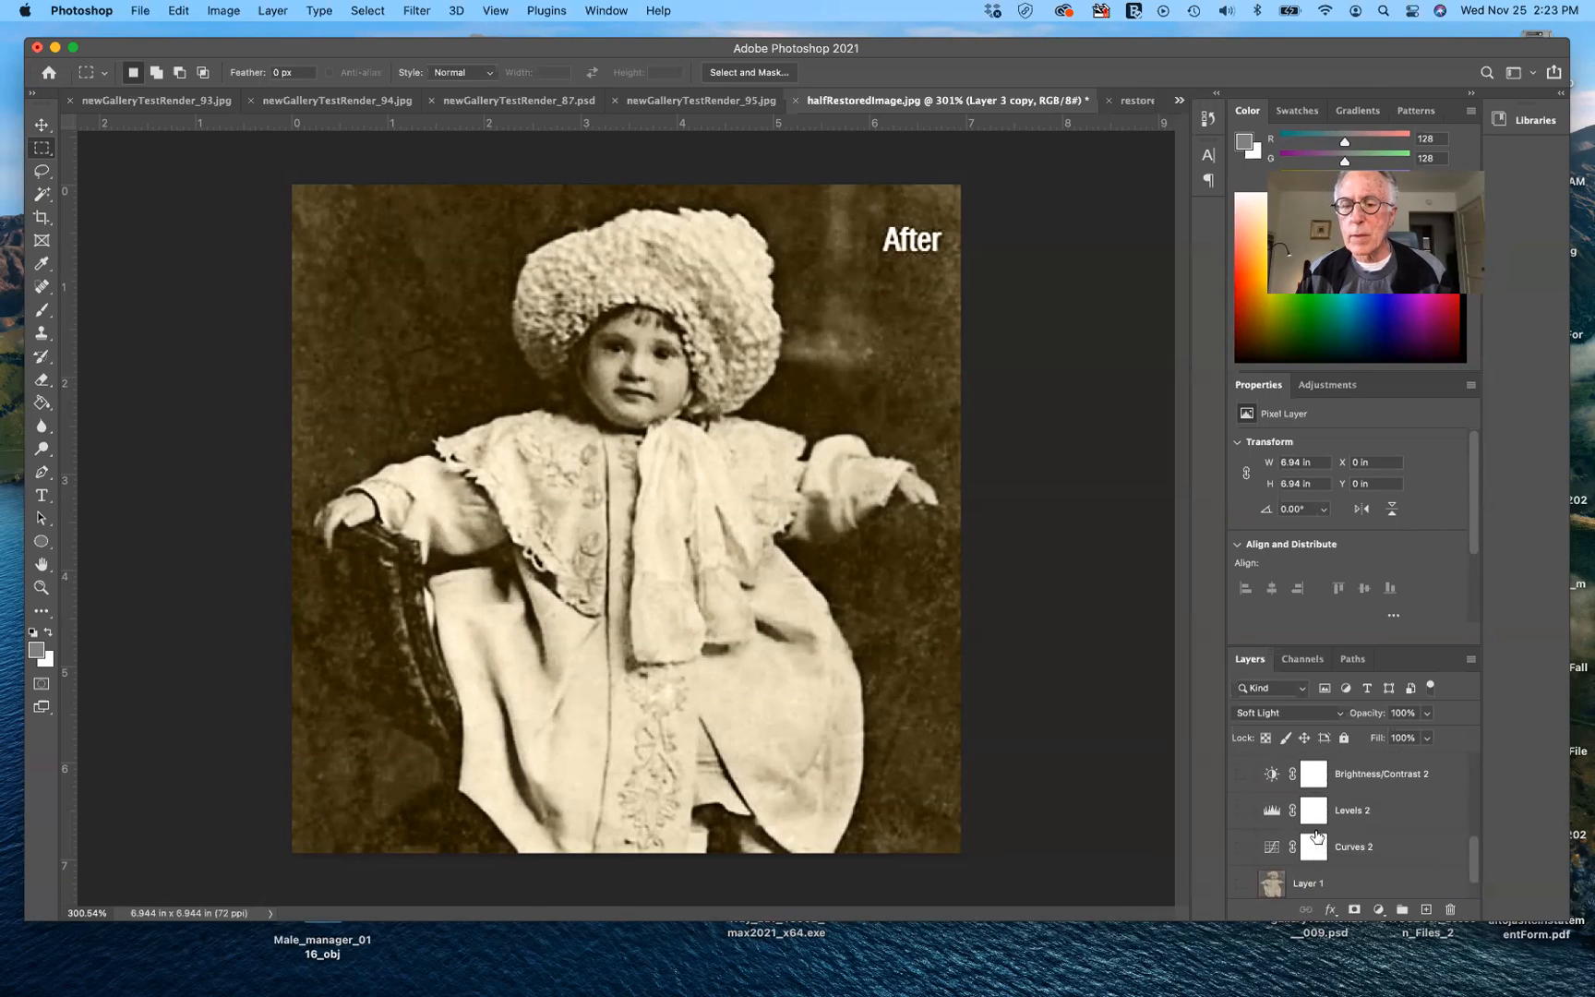
scroll(1316, 836, up, 1)
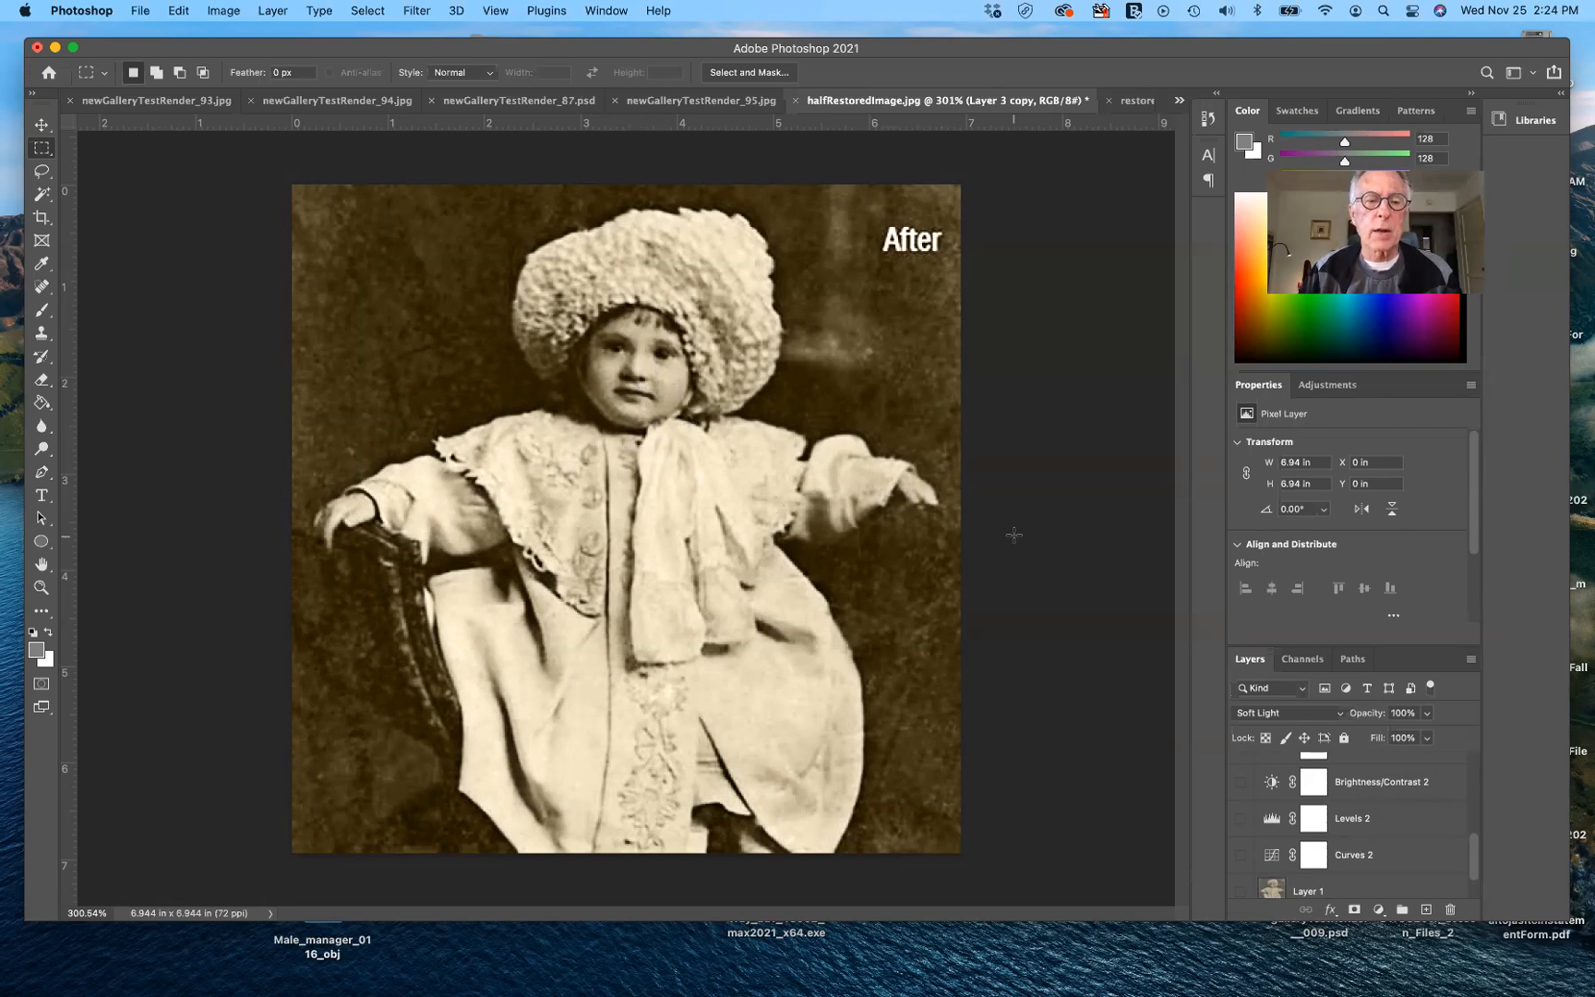
Step: Toggle the merged Layer 3's visibility to view the High Pass layer on its own, leaving Layer 3 shown
scroll(1338, 757, up, 3)
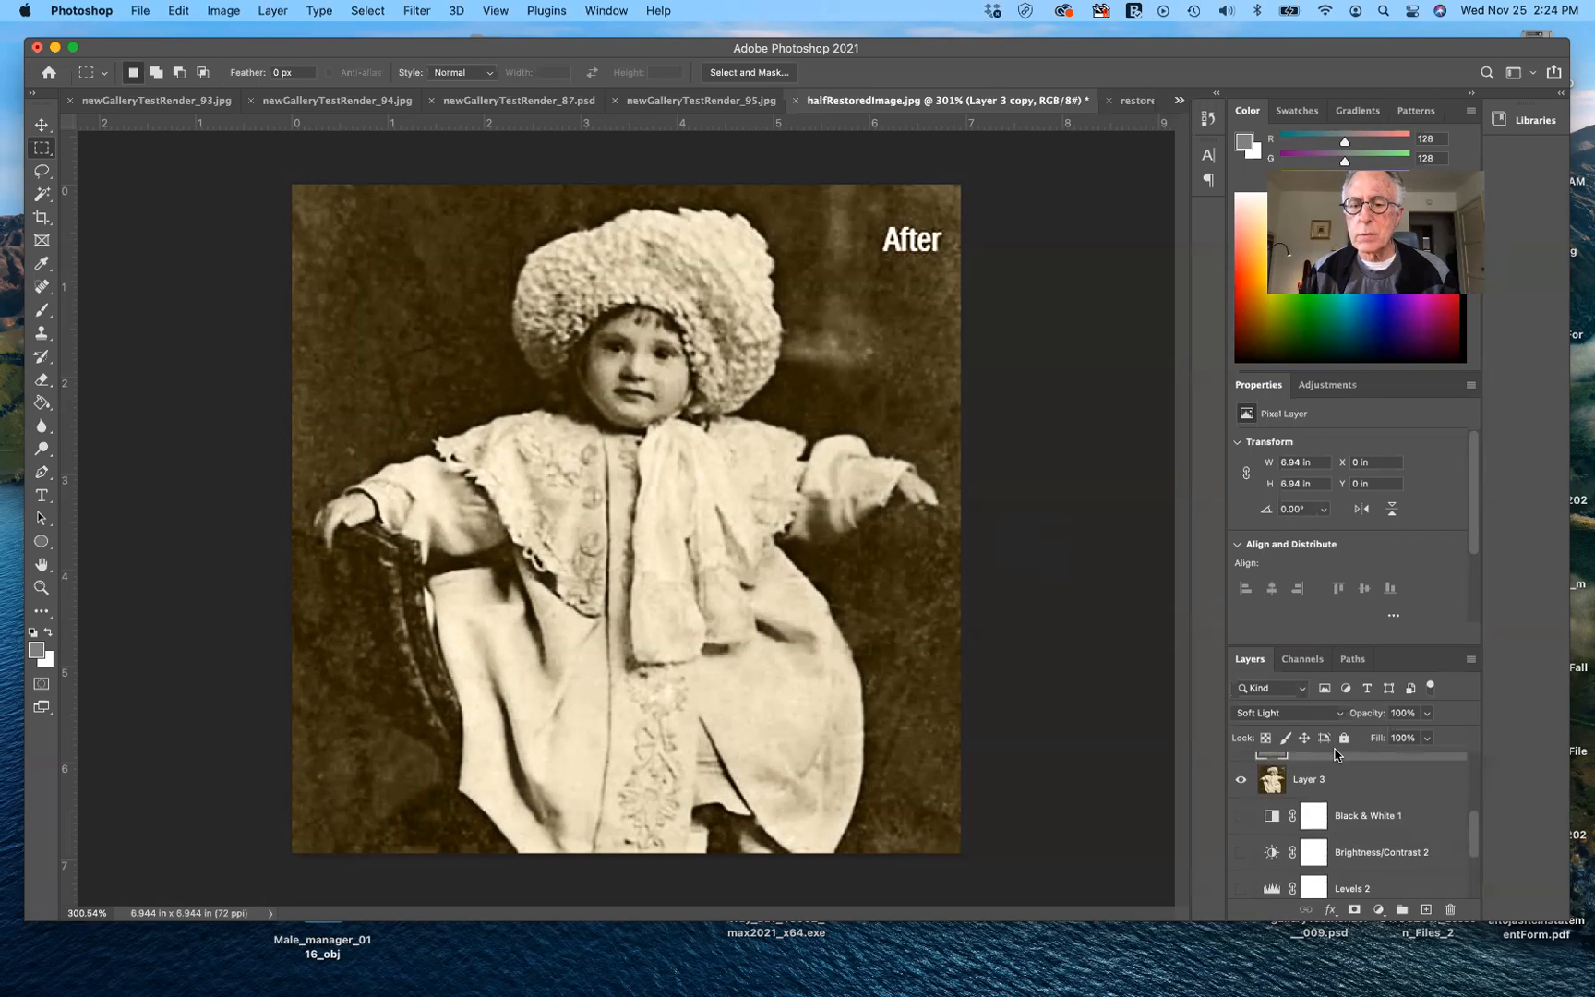
click(1242, 780)
click(1242, 781)
click(1242, 780)
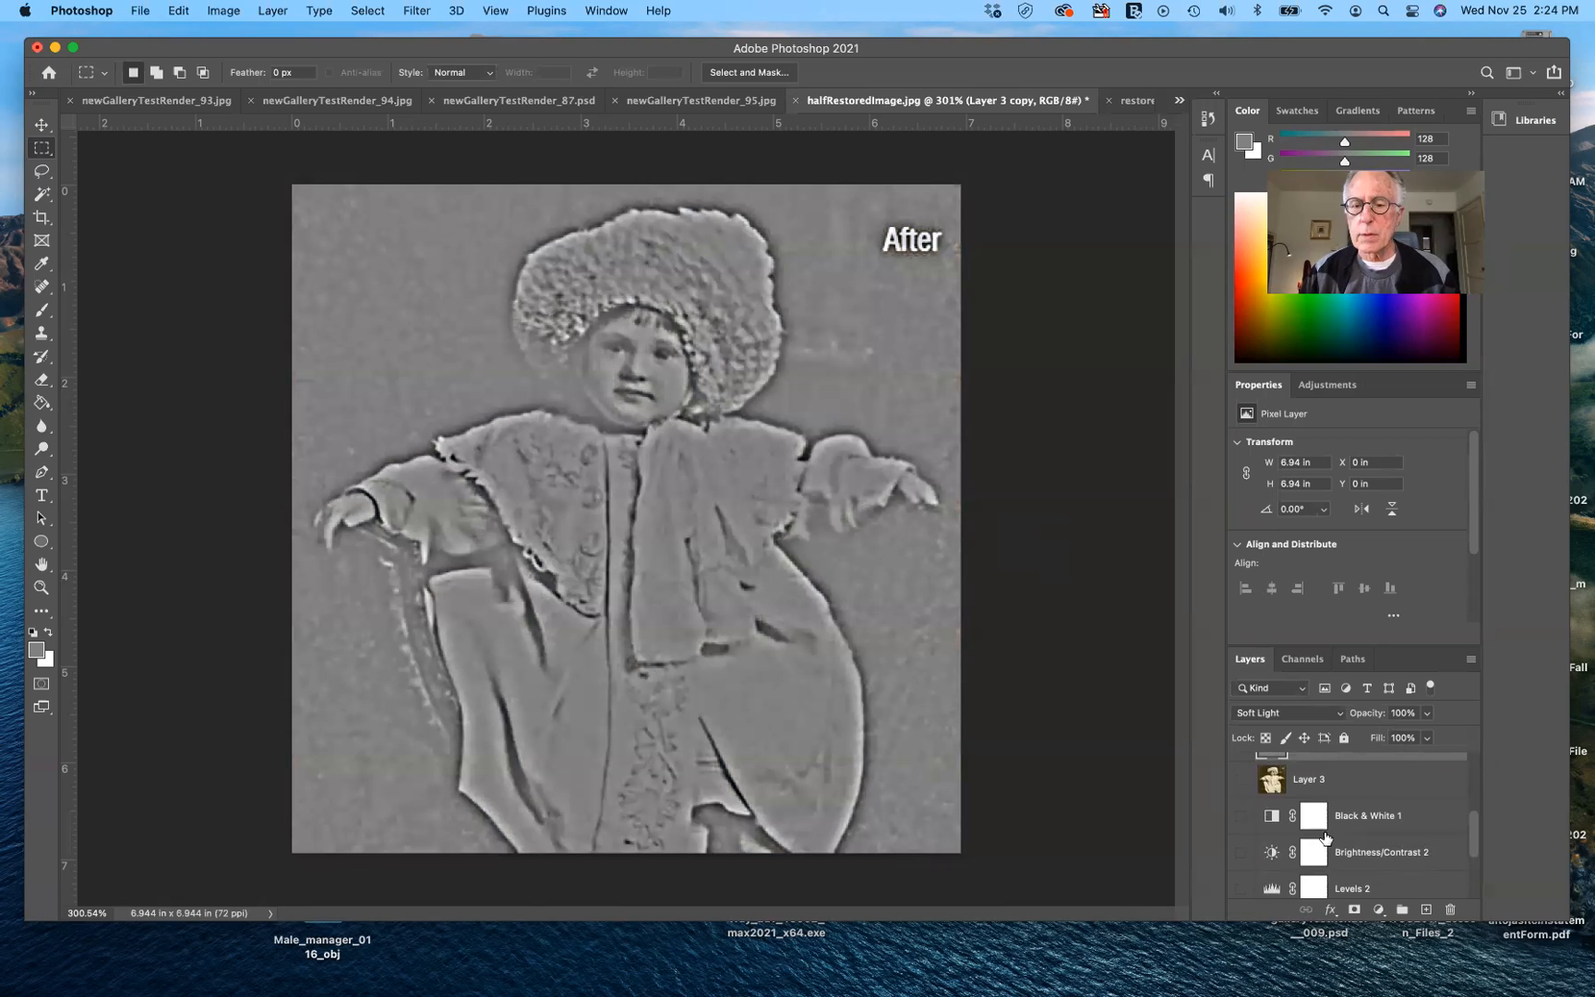
click(1242, 781)
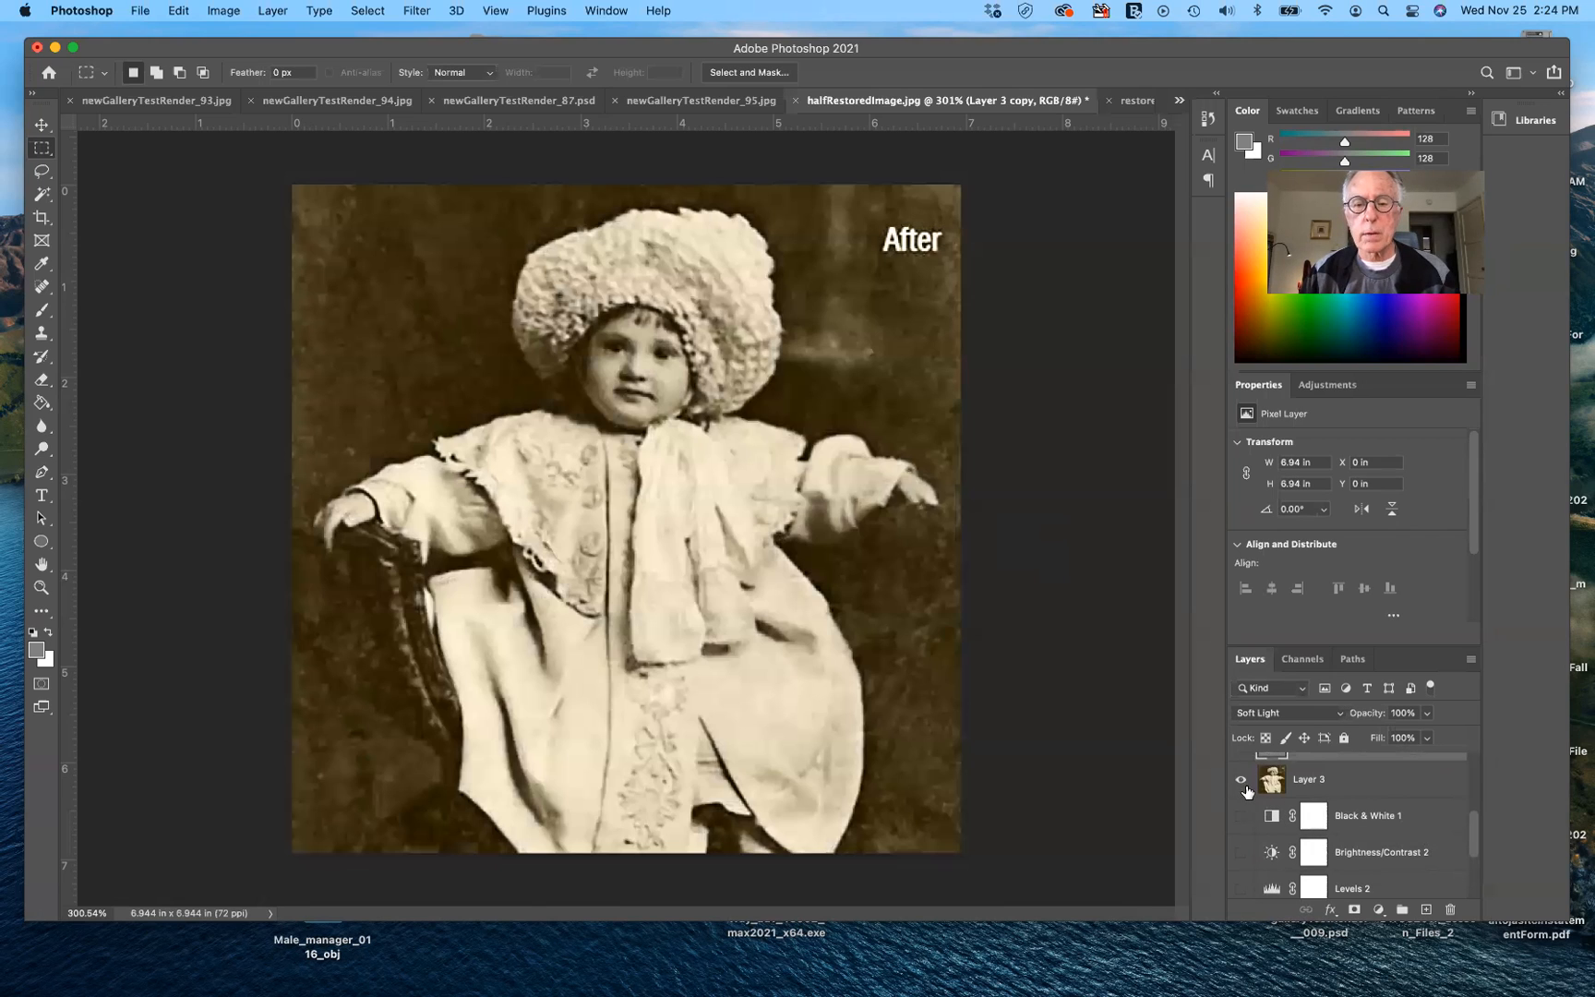
Step: Switch the Soft Light Layer 3 copy off and on over Layer 3 to check the sharpening, leaving it shown
scroll(1346, 787, up, 1)
click(1241, 770)
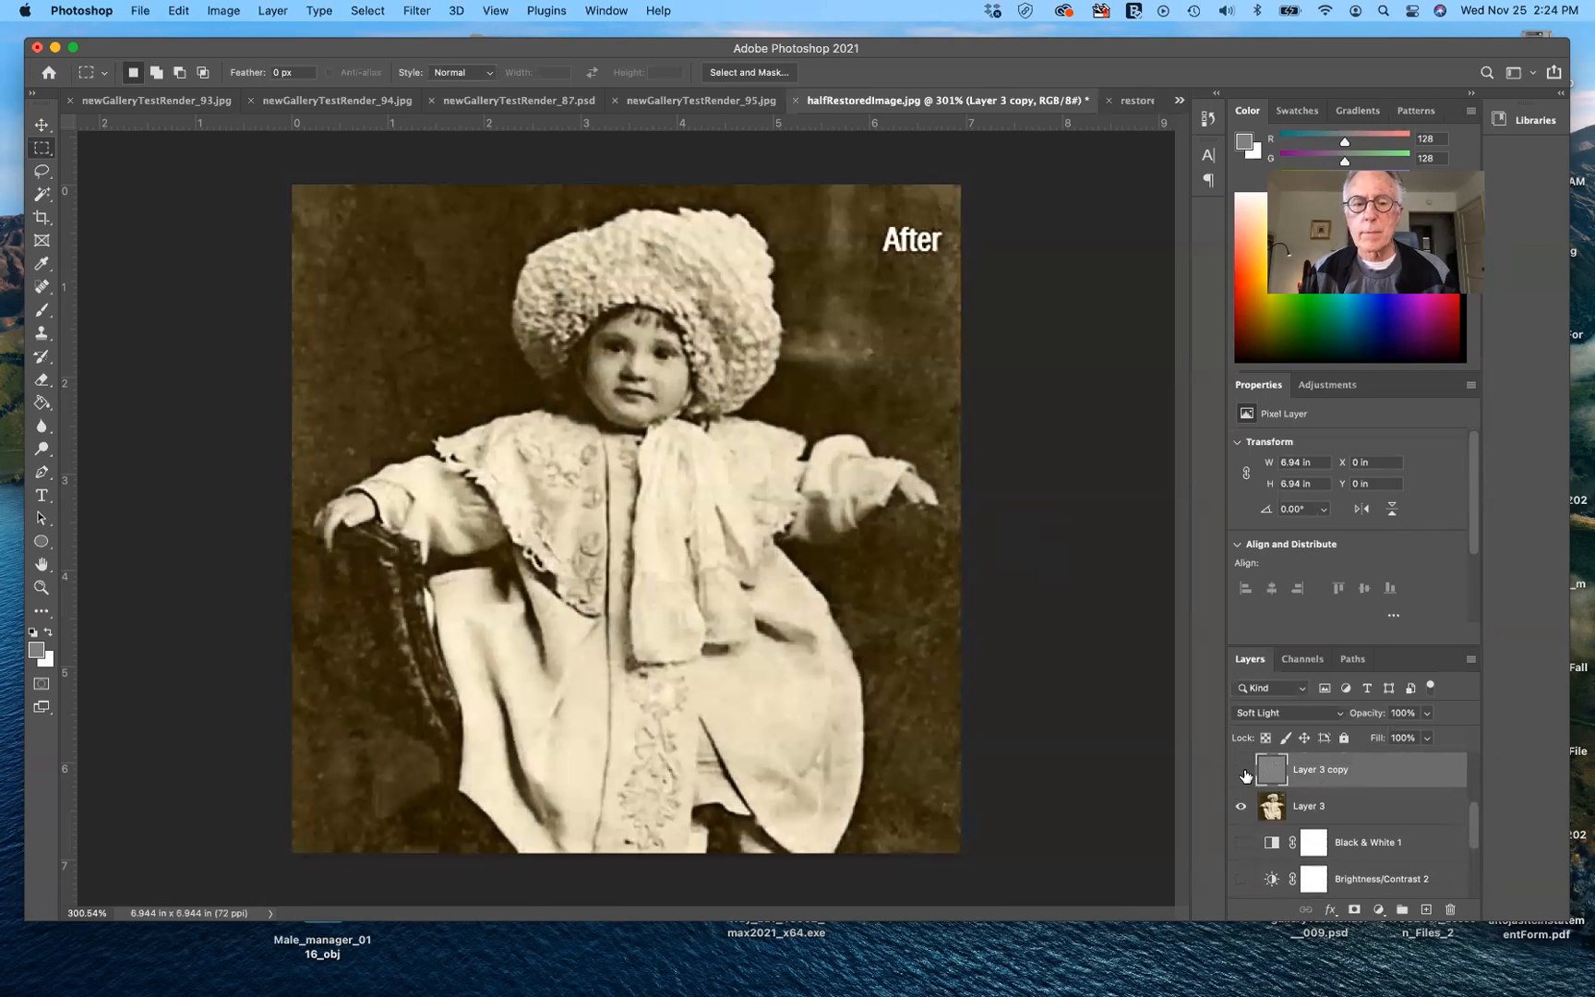
click(1241, 770)
click(1241, 770)
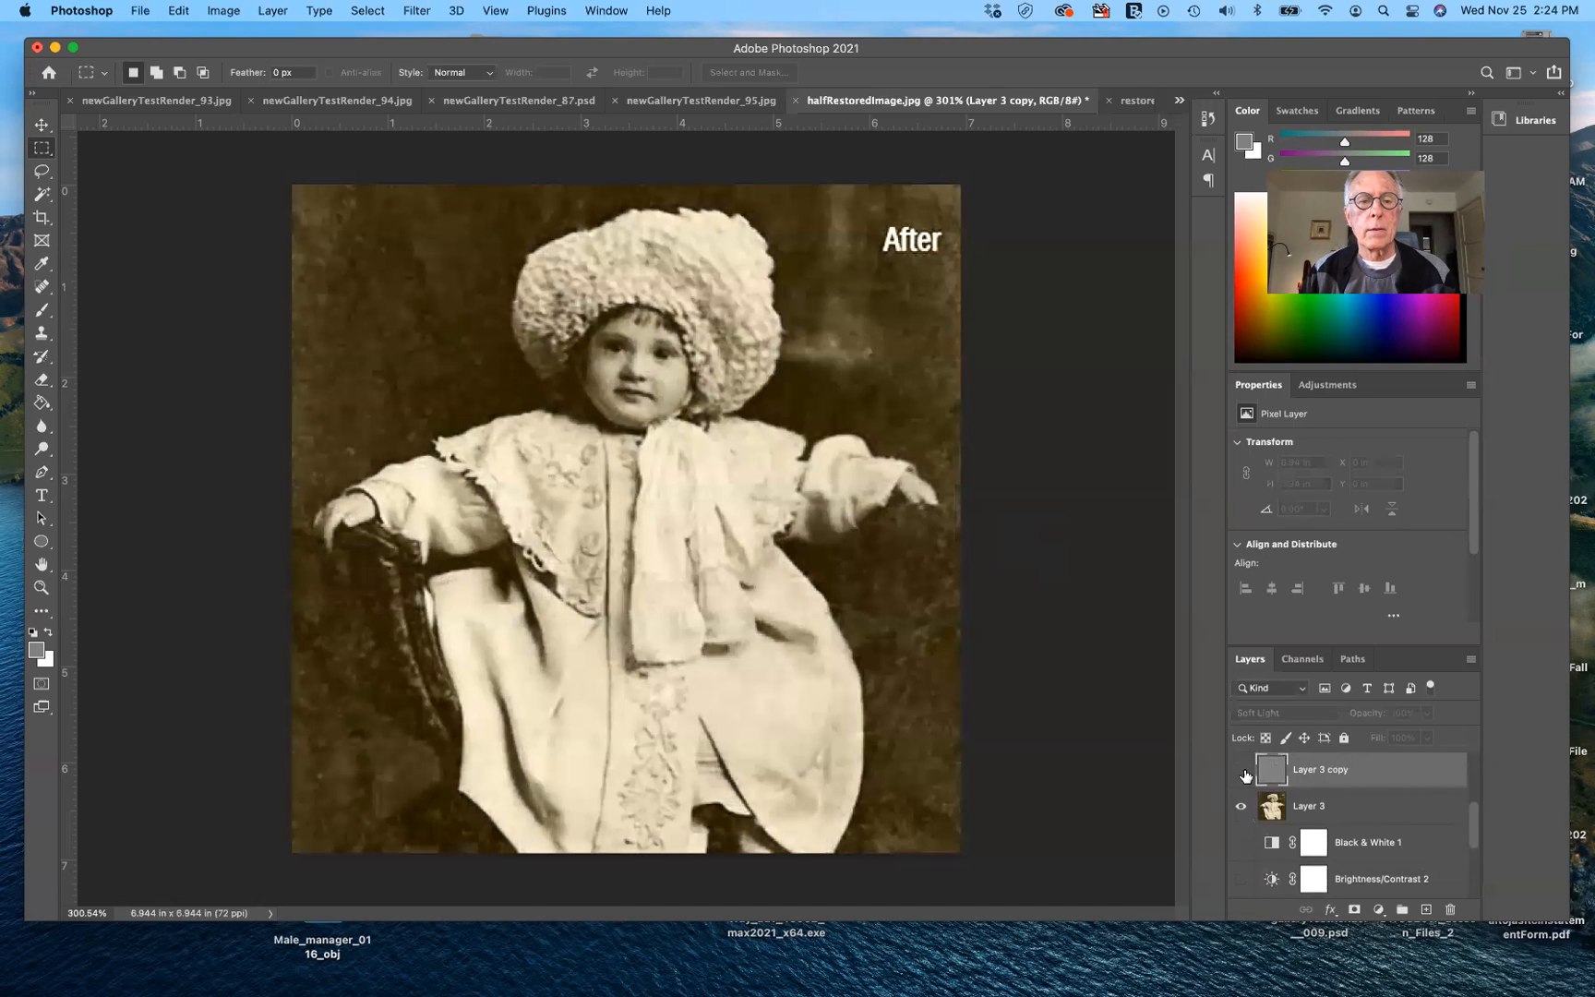
click(1241, 769)
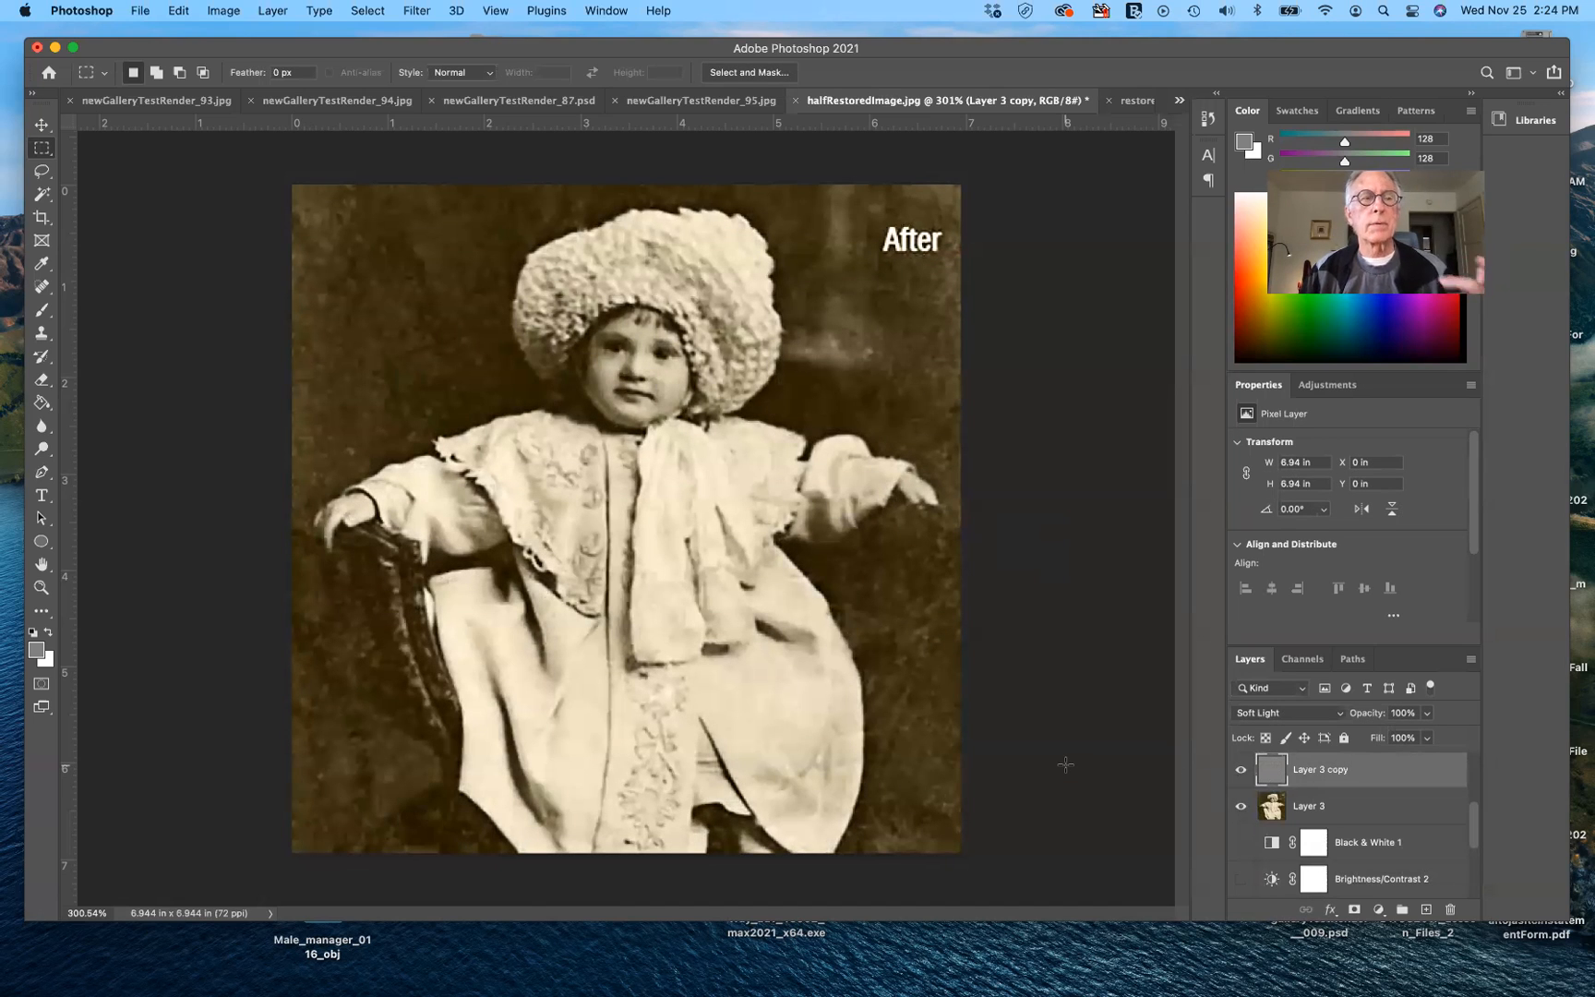